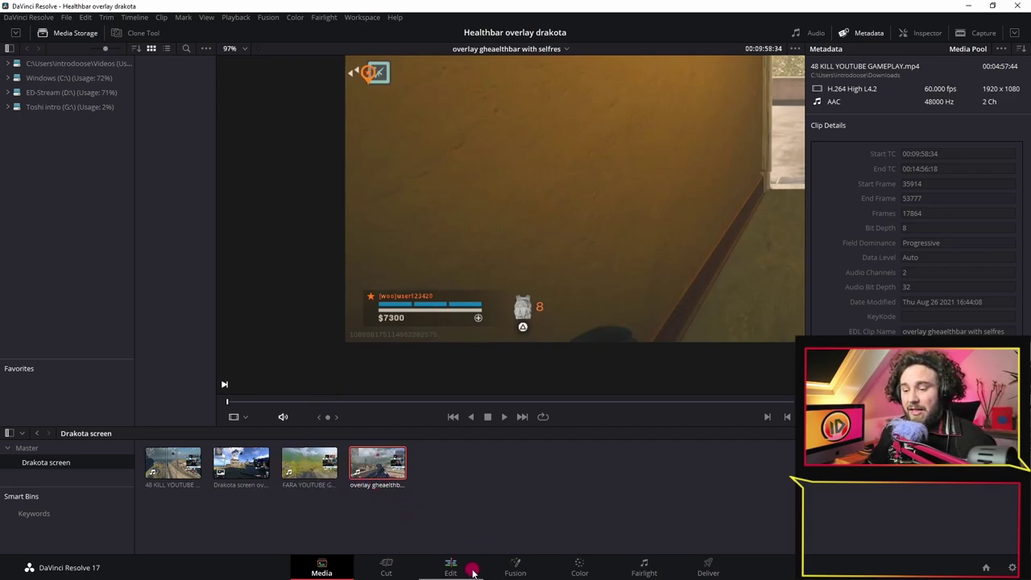
Step: Create a 30-second Fusion composition named 'Healthbar tutorial ogp' in the Master bin
{"action": "left_click", "coordinate": [24, 449]}
{"action": "right_click", "coordinate": [593, 475]}
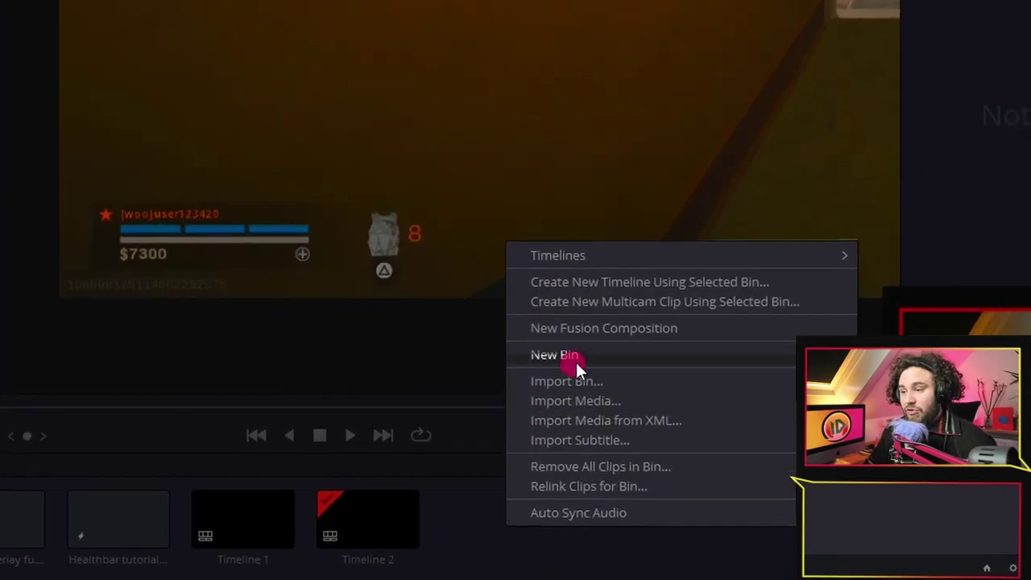
{"action": "left_click", "coordinate": [608, 330]}
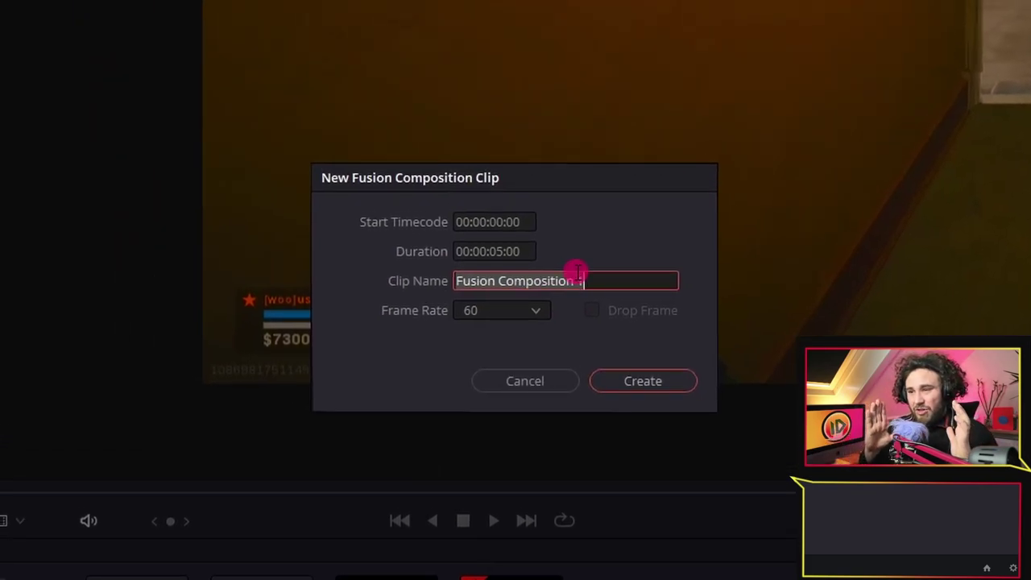
{"action": "left_click", "coordinate": [578, 273]}
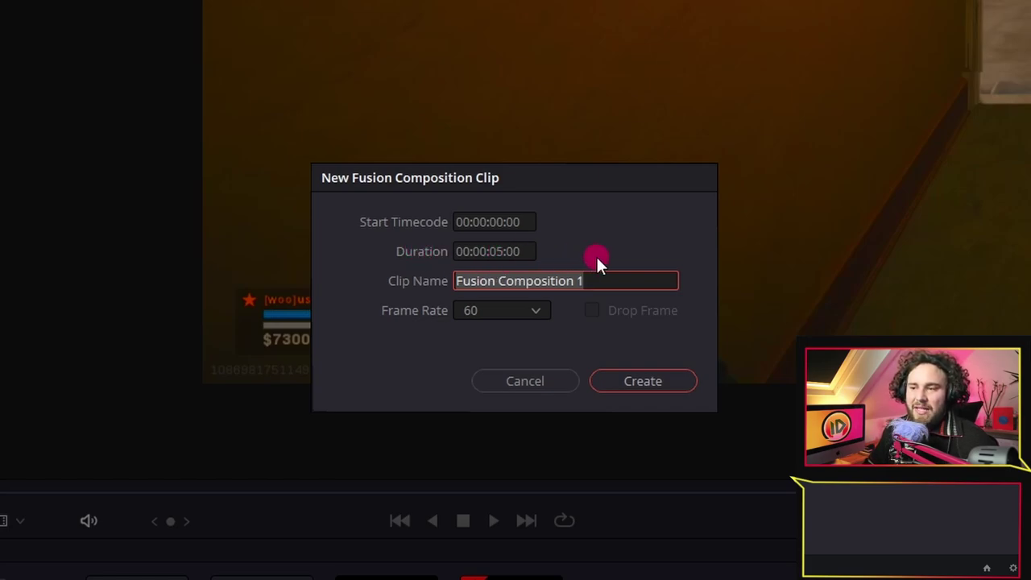
{"action": "left_click", "coordinate": [498, 250]}
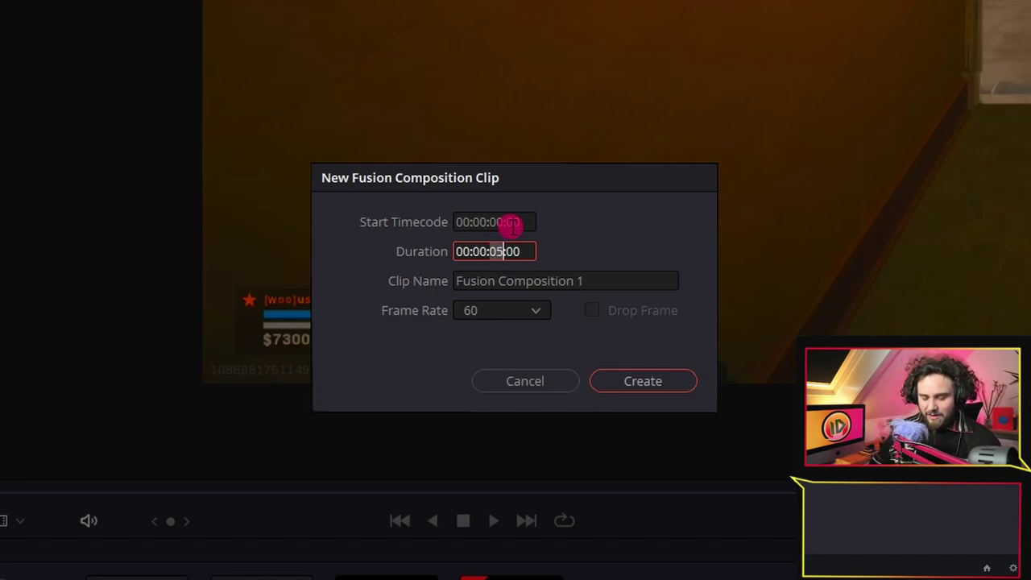
{"action": "type", "text": "30"}
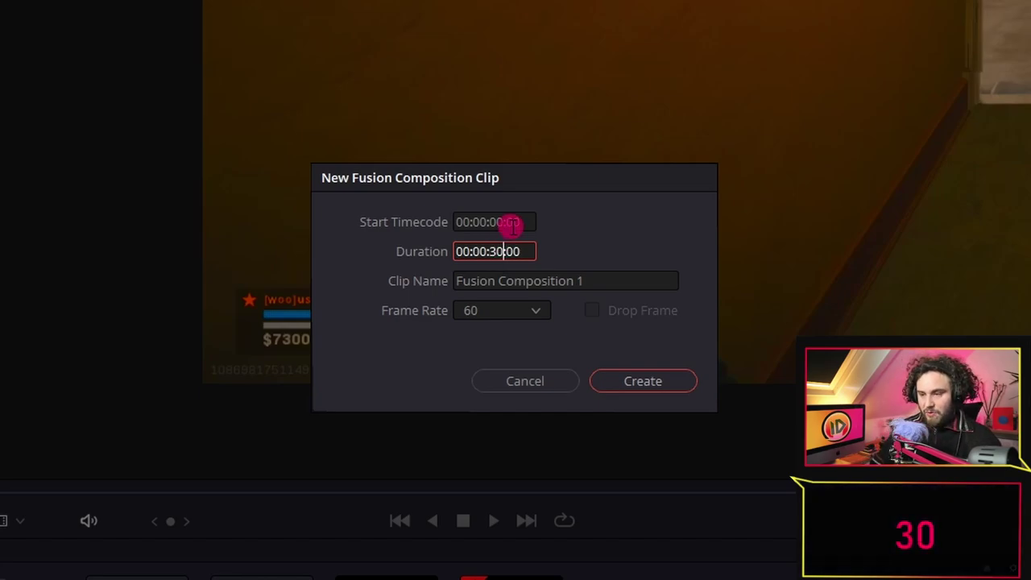
{"action": "left_click", "coordinate": [608, 280]}
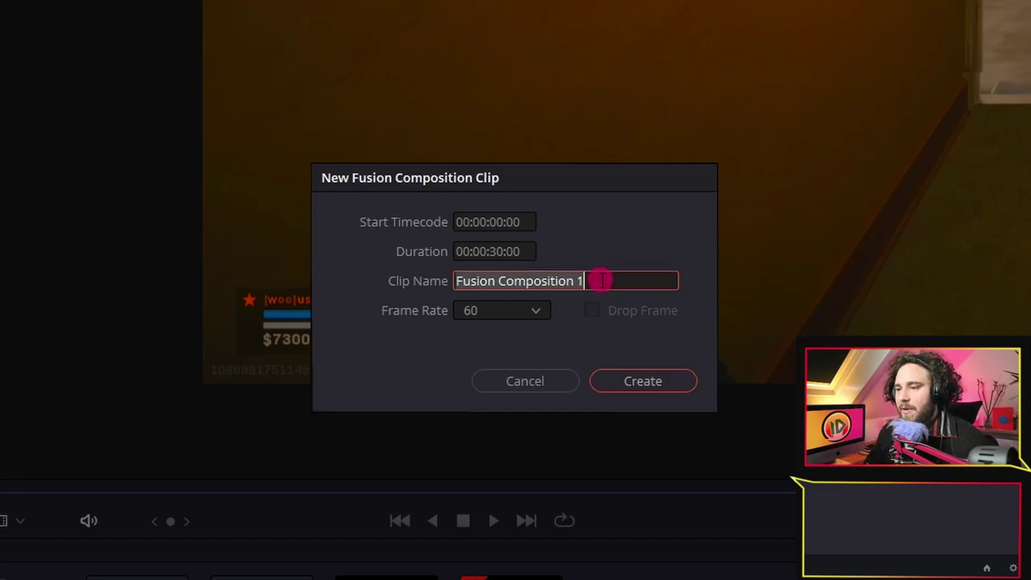
{"action": "type", "text": "Heal"}
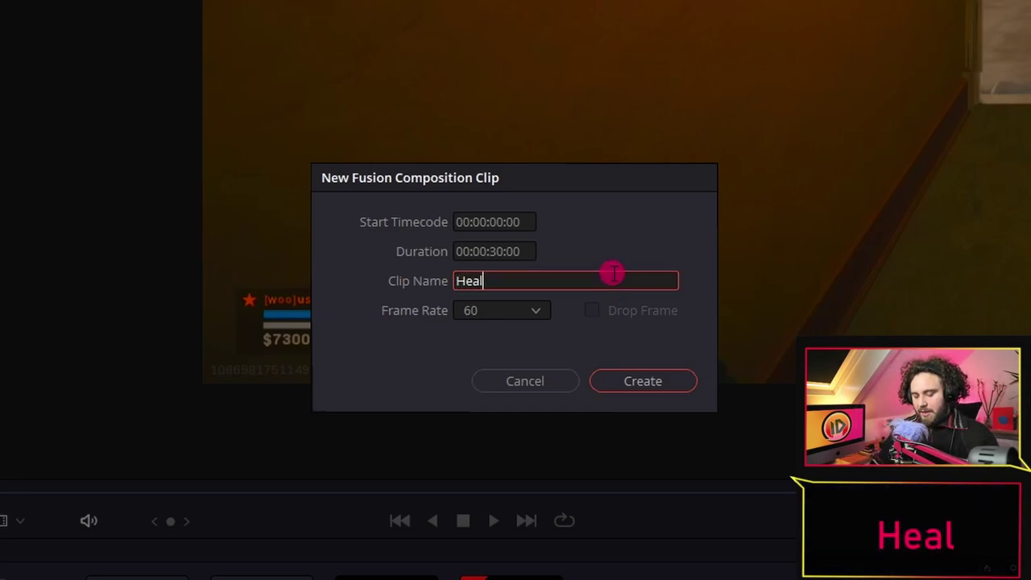
{"action": "type", "text": "thbar tut"}
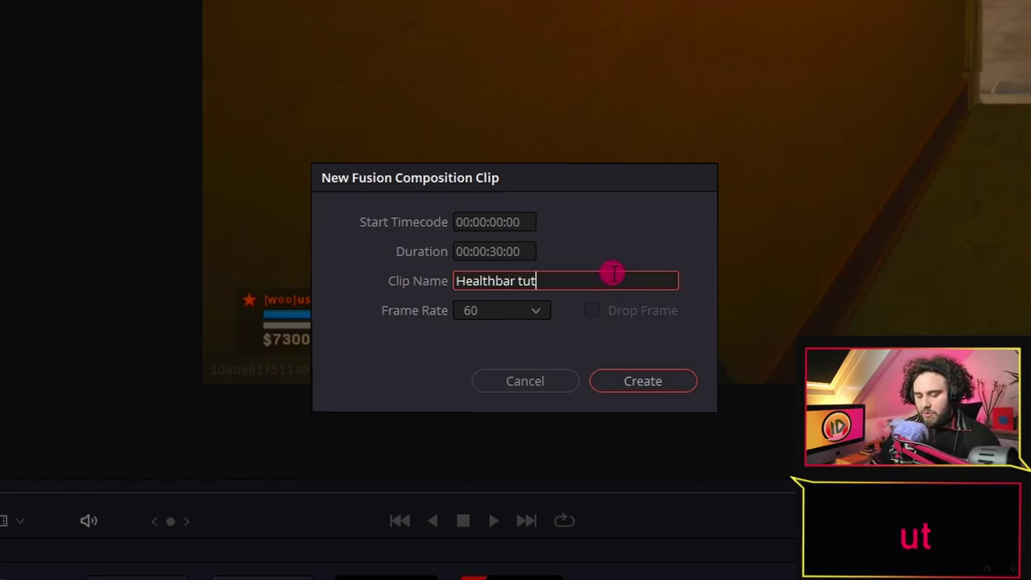
{"action": "type", "text": "orial ogp"}
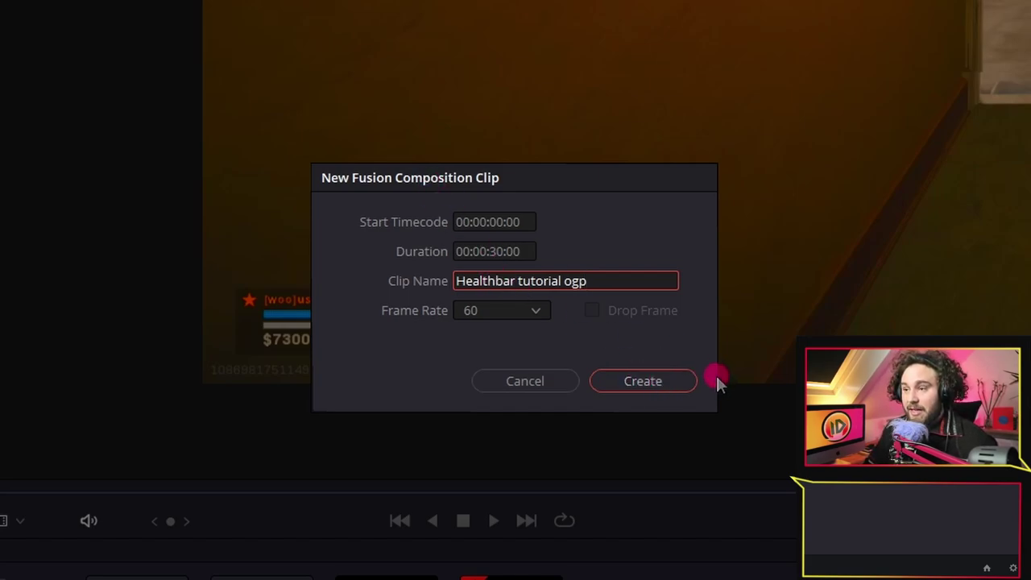
{"action": "left_click", "coordinate": [643, 380]}
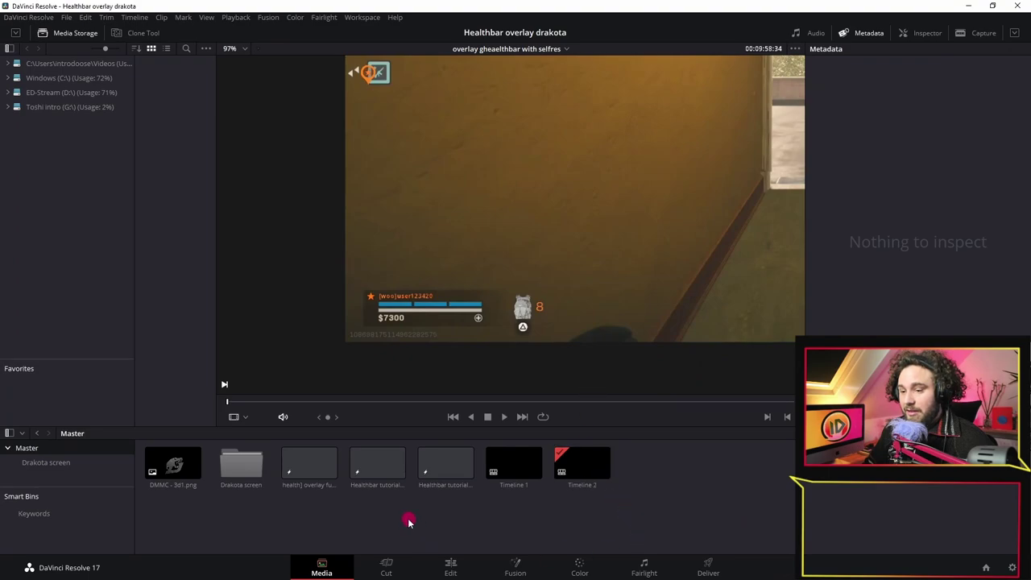
Step: Open the Healthbar tutorial ogp composition on the Fusion page and move MediaOut1 further right
{"action": "left_click", "coordinate": [447, 478]}
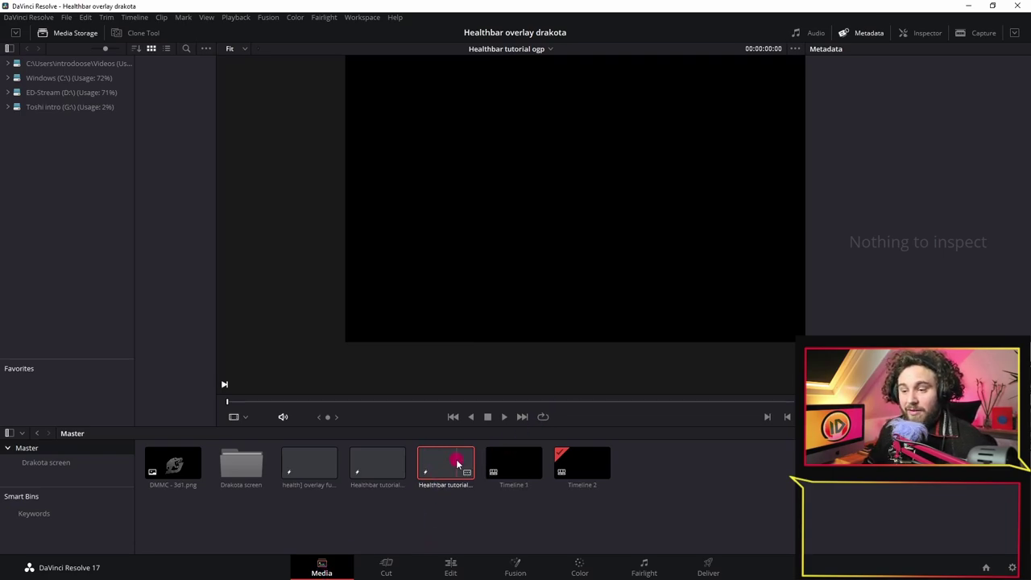
{"action": "double_click", "coordinate": [455, 463]}
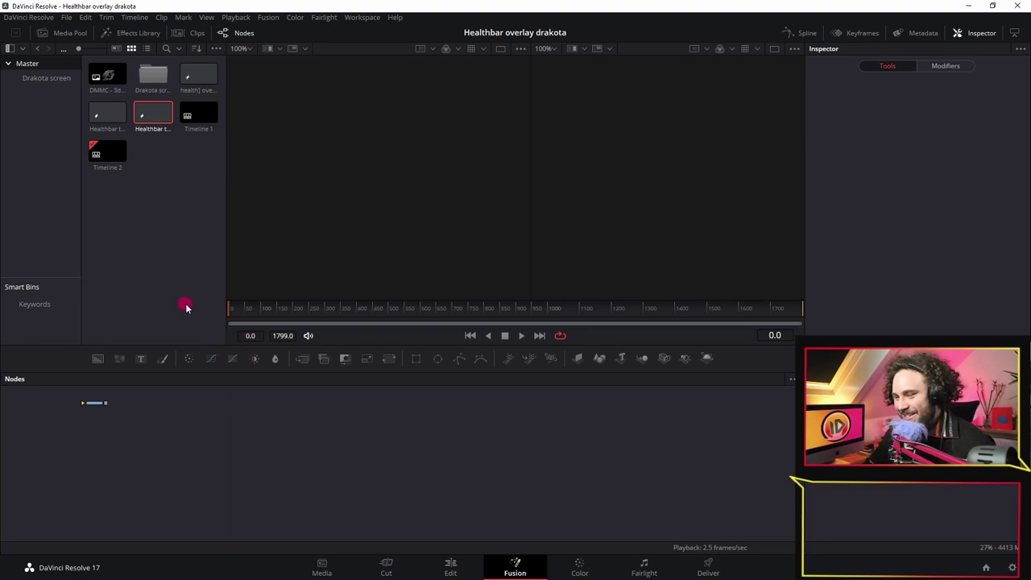
{"action": "left_click_drag", "start_coordinate": [524, 447], "coordinate": [683, 504]}
{"action": "scroll", "coordinate": [678, 465], "scroll_direction": "up", "scroll_amount": 1}
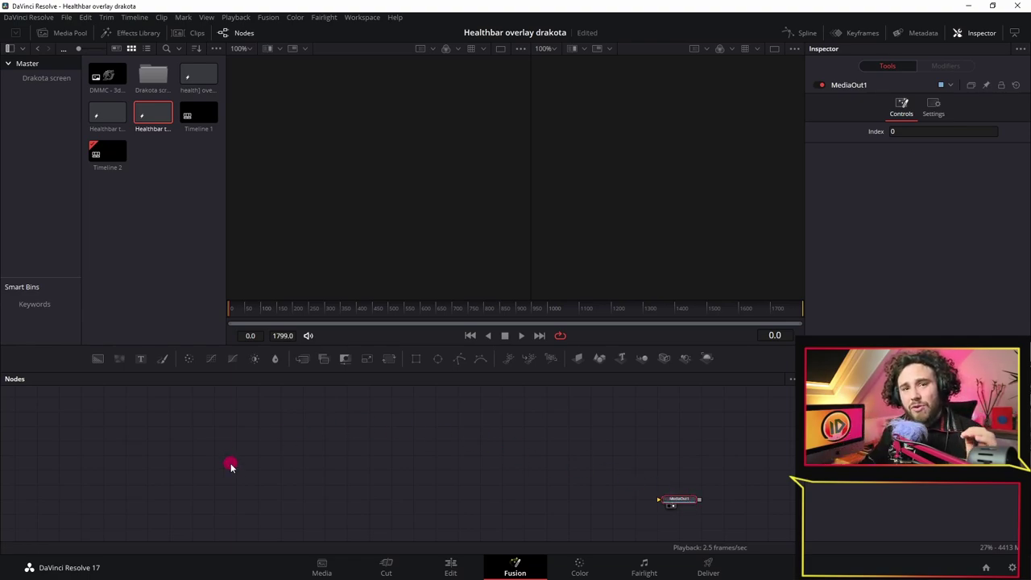
Step: Toggle the viewer layout to single and back, ending with two side-by-side viewers
{"action": "left_click", "coordinate": [775, 49]}
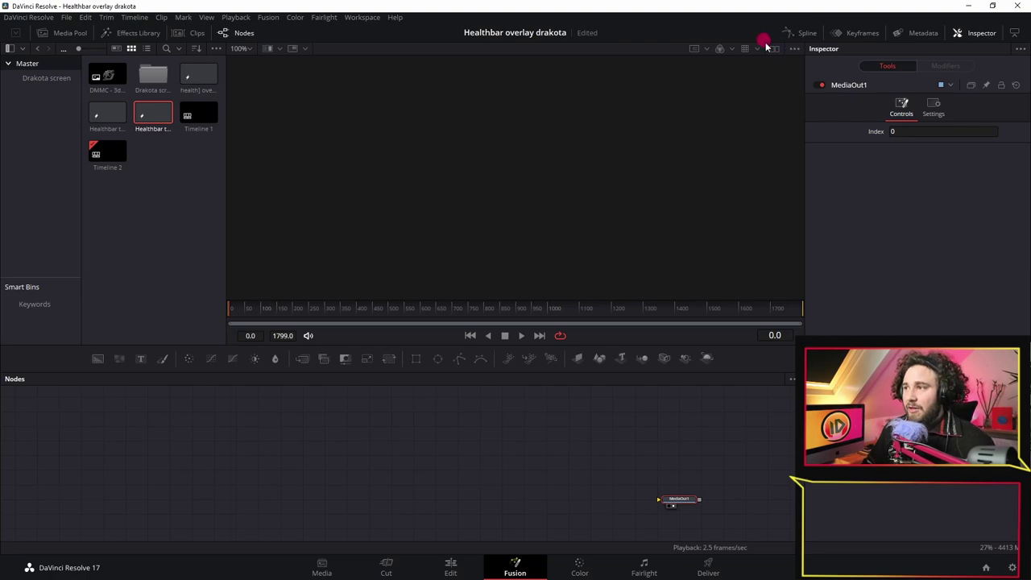
{"action": "left_click", "coordinate": [773, 50]}
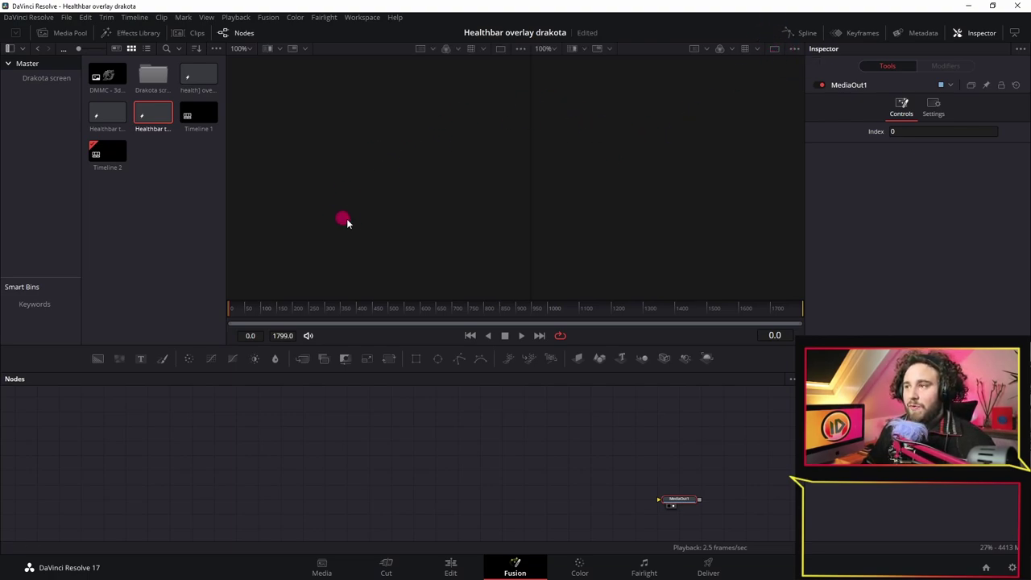
{"action": "left_click", "coordinate": [775, 49]}
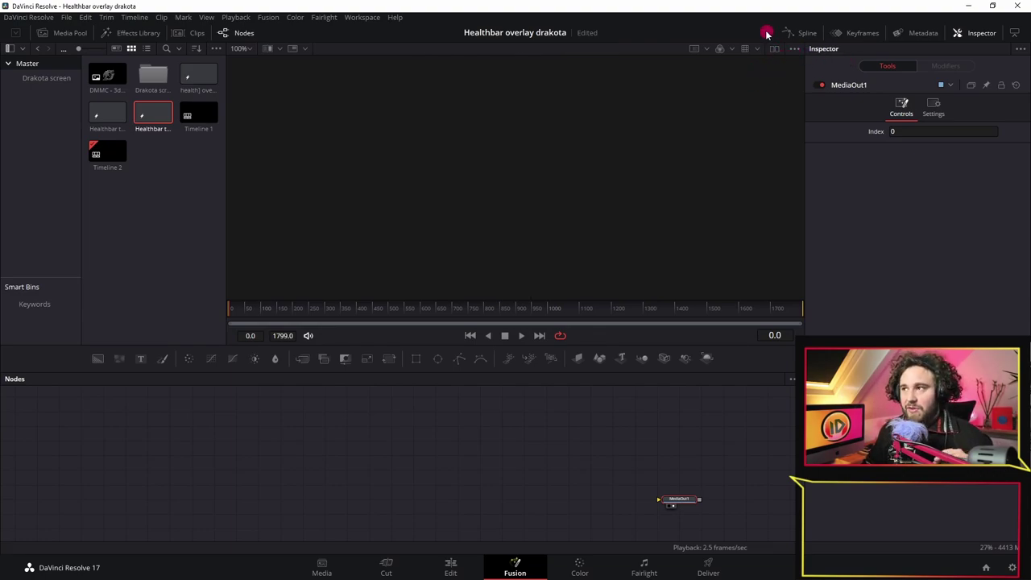
{"action": "left_click", "coordinate": [776, 50]}
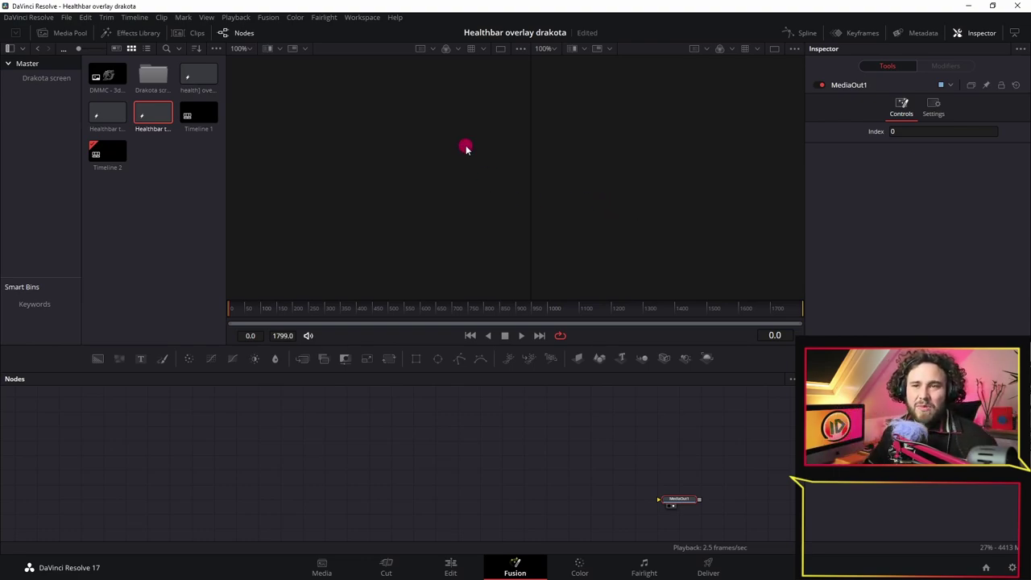
Step: Add the overlay clip from the Drakota screen bin as MediaIn1, view it, and line it up with MediaOut1
{"action": "left_click", "coordinate": [47, 77]}
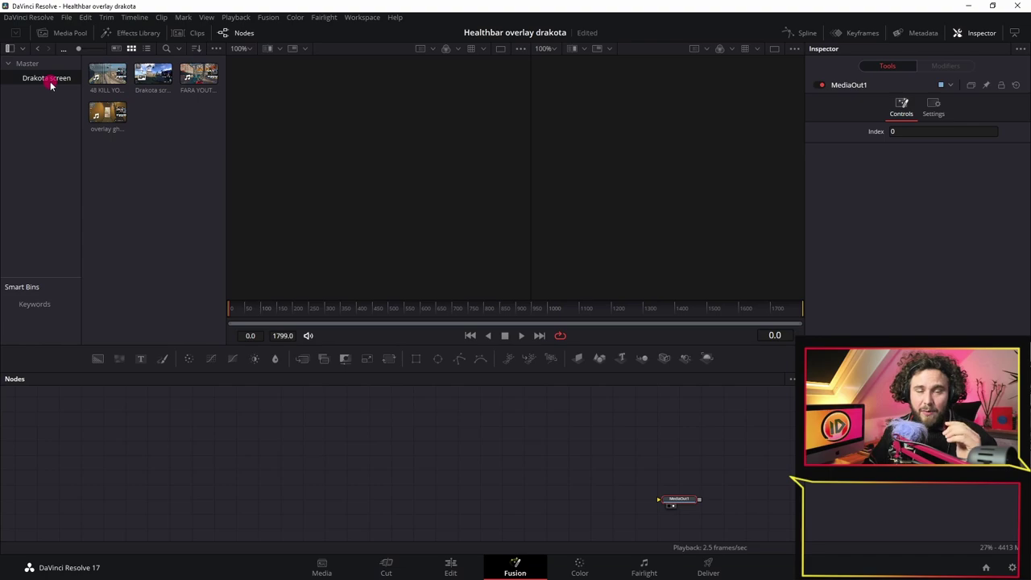
{"action": "left_click_drag", "start_coordinate": [107, 112], "coordinate": [662, 502]}
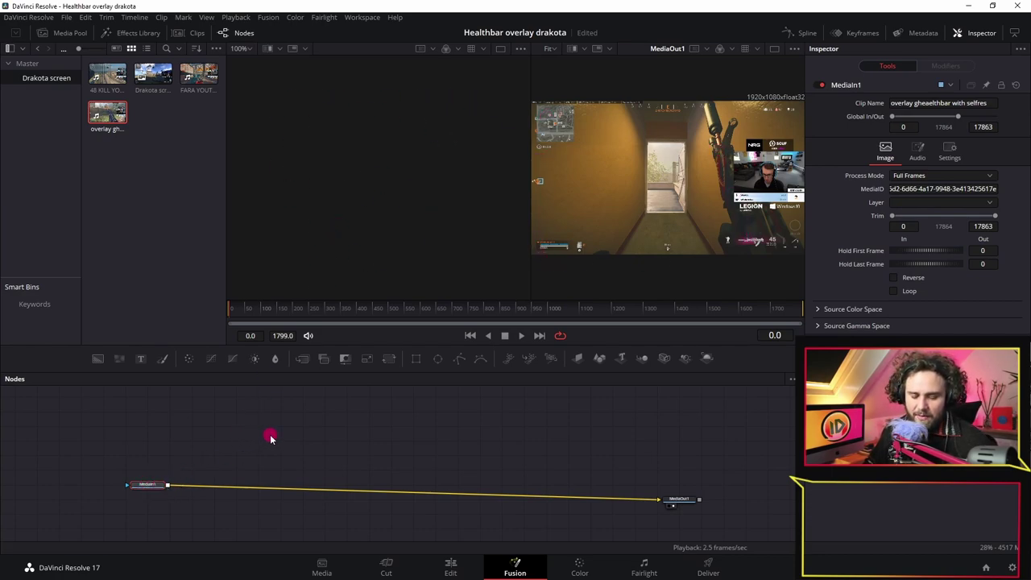
{"action": "key", "text": "1"}
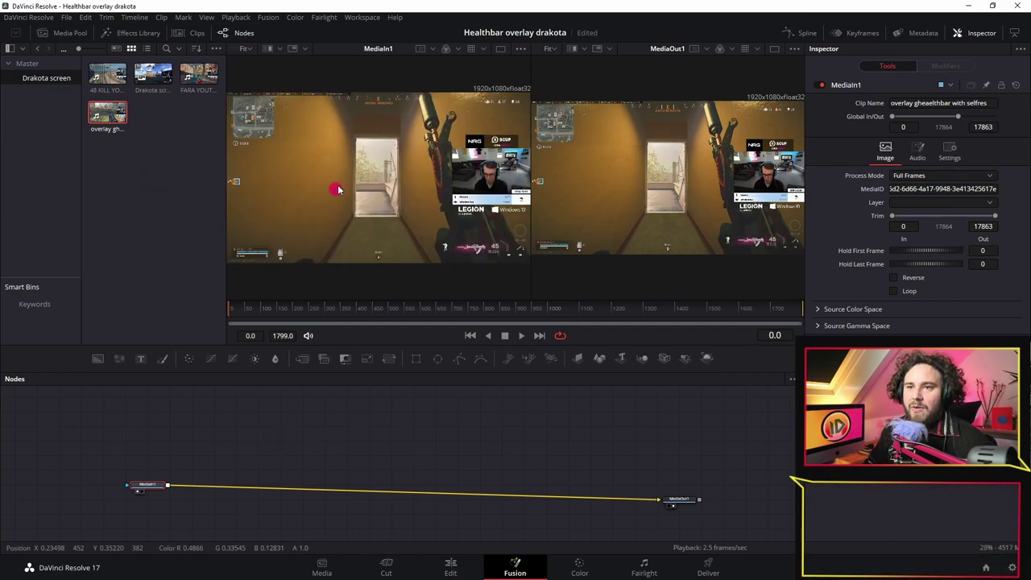
{"action": "left_click", "coordinate": [679, 501]}
{"action": "left_click_drag", "start_coordinate": [678, 501], "coordinate": [745, 501]}
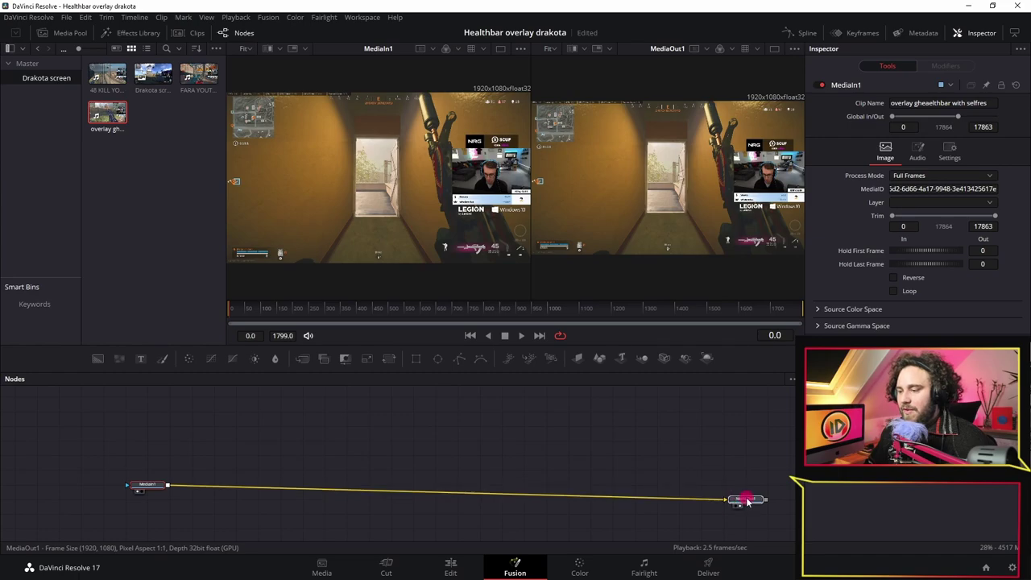
{"action": "left_click_drag", "start_coordinate": [139, 484], "coordinate": [117, 498]}
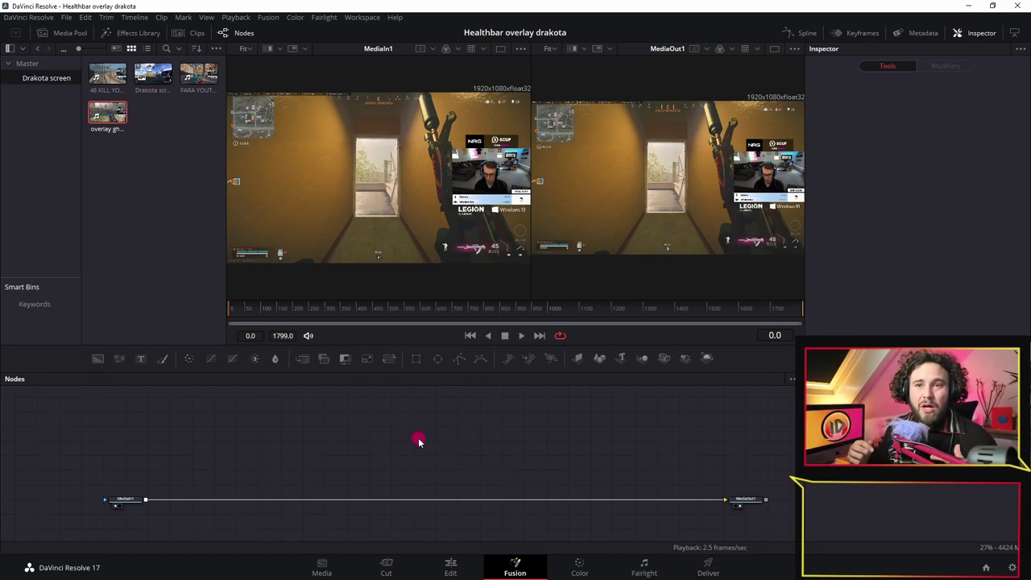
Step: Zoom the MediaIn1 viewer in on the bottom-left health-bar HUD for inspection
{"action": "key", "text": "ctrl+a"}
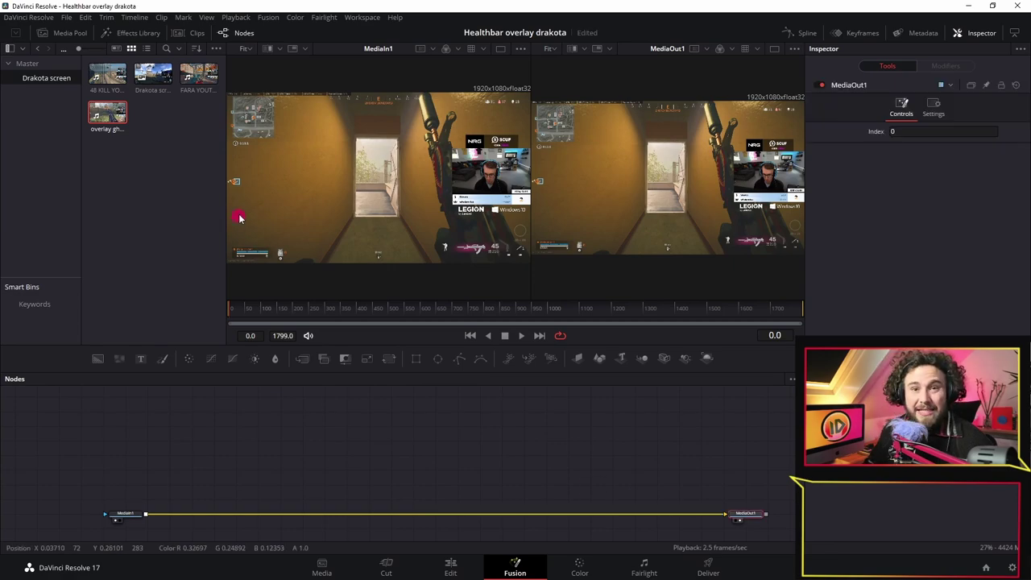
{"action": "scroll", "coordinate": [306, 220], "scroll_direction": "up", "scroll_amount": 3}
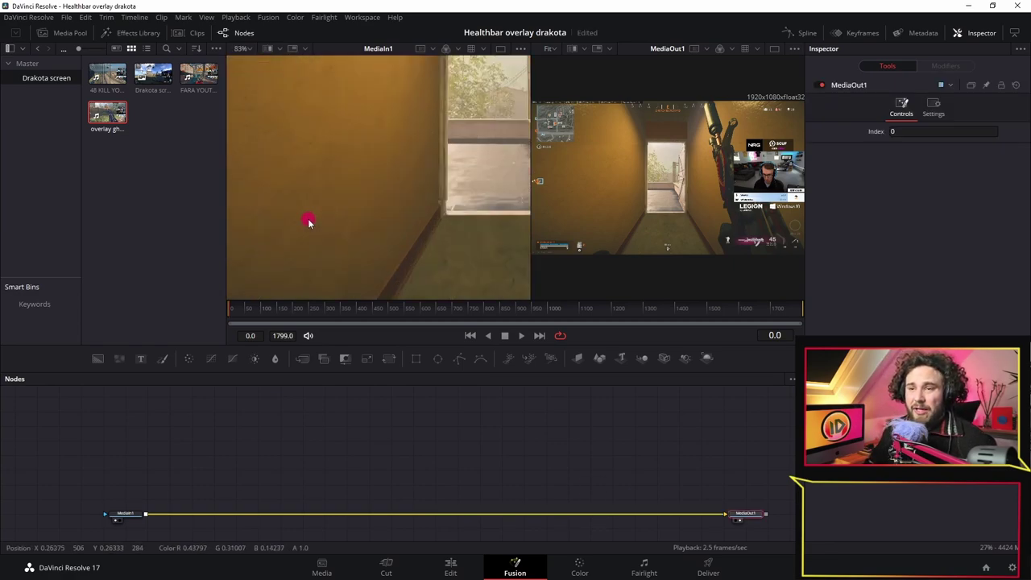
{"action": "scroll", "coordinate": [487, 174], "scroll_direction": "down", "scroll_amount": 2}
{"action": "scroll", "coordinate": [437, 214], "scroll_direction": "up", "scroll_amount": 4}
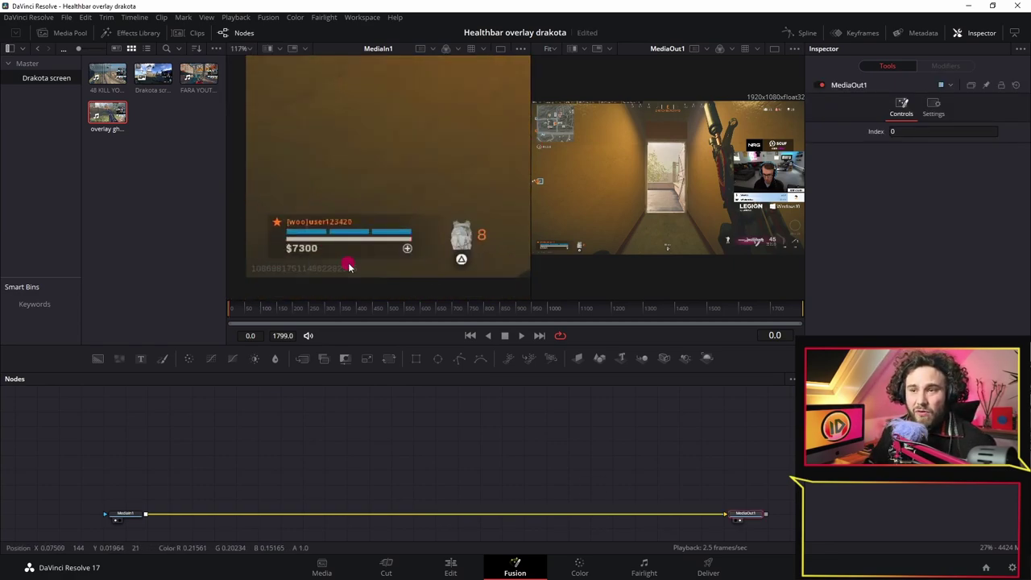
{"action": "scroll", "coordinate": [445, 211], "scroll_direction": "down", "scroll_amount": 3}
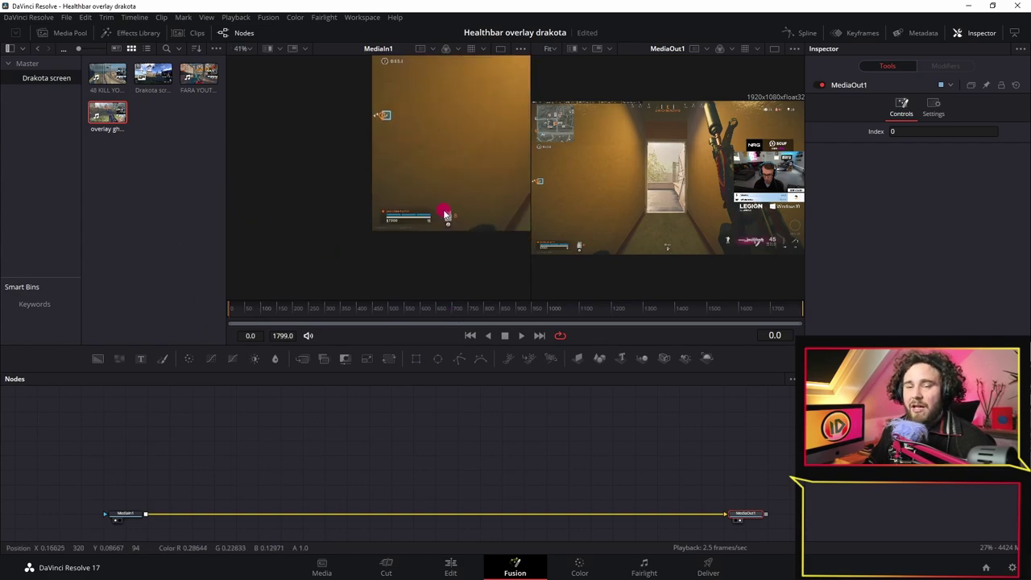
{"action": "scroll", "coordinate": [442, 222], "scroll_direction": "up", "scroll_amount": 3}
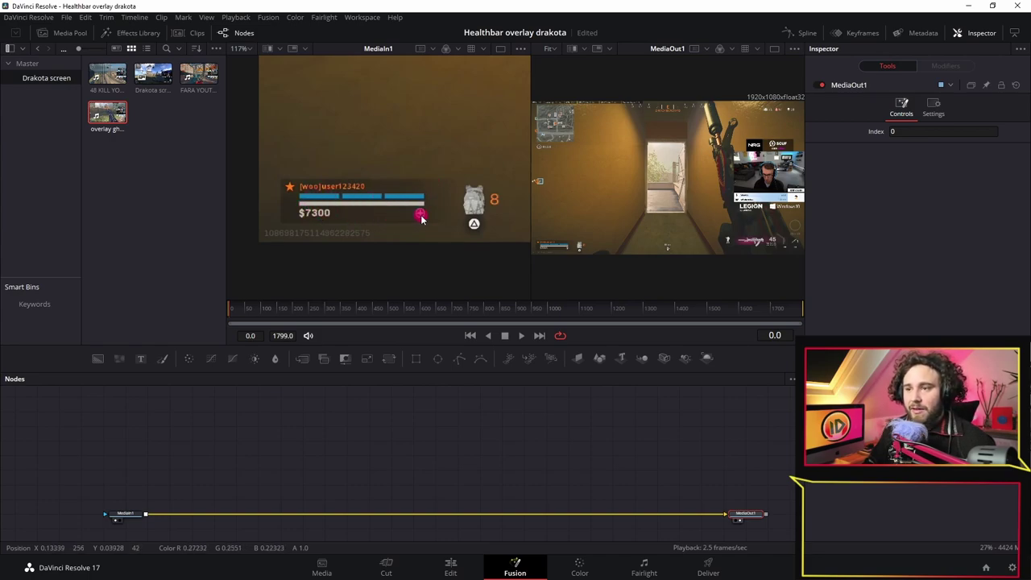
{"action": "scroll", "coordinate": [422, 229], "scroll_direction": "down", "scroll_amount": 3}
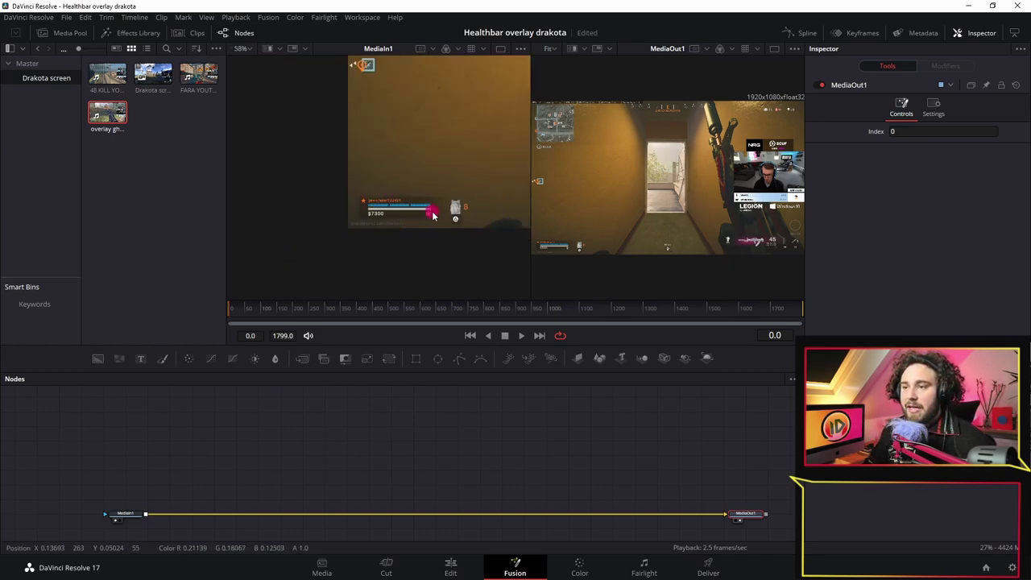
{"action": "scroll", "coordinate": [432, 215], "scroll_direction": "up", "scroll_amount": 3}
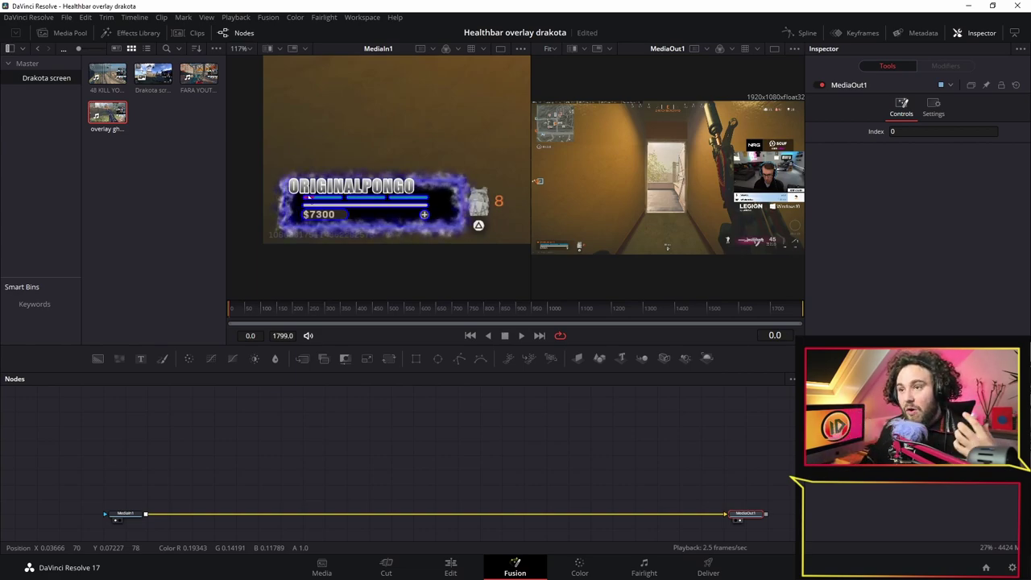
{"action": "left_click", "coordinate": [567, 417]}
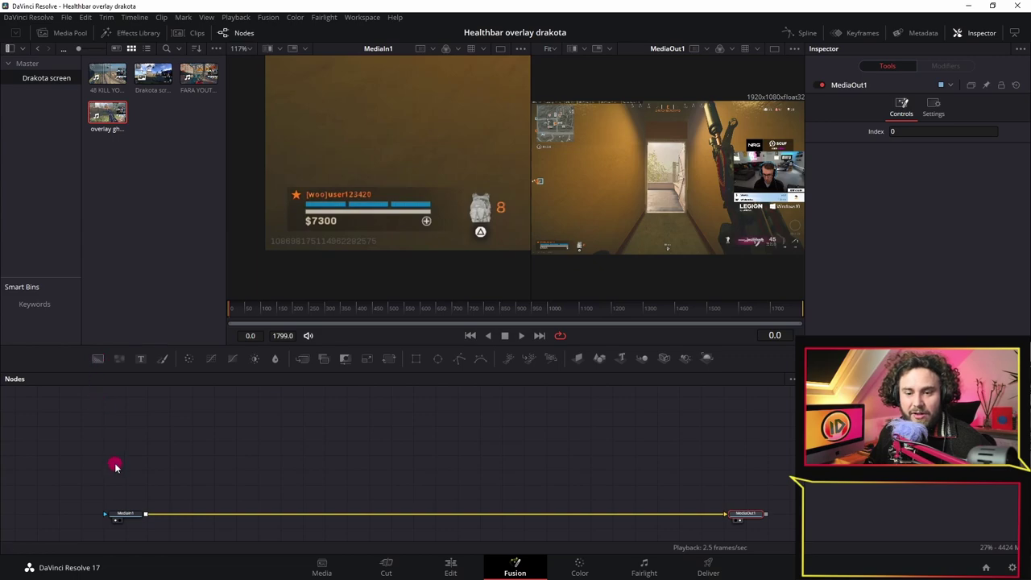
Step: Add a Background node above MediaIn1 and make it solid blue (Blue 1.0)
{"action": "key", "text": "ctrl+z"}
{"action": "left_click", "coordinate": [98, 360]}
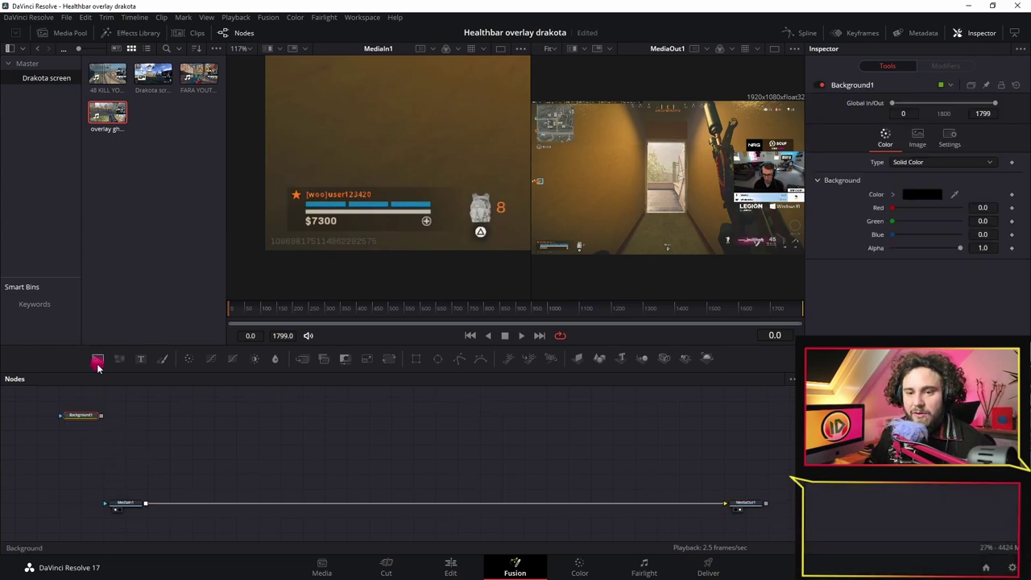
{"action": "left_click_drag", "start_coordinate": [72, 420], "coordinate": [118, 479]}
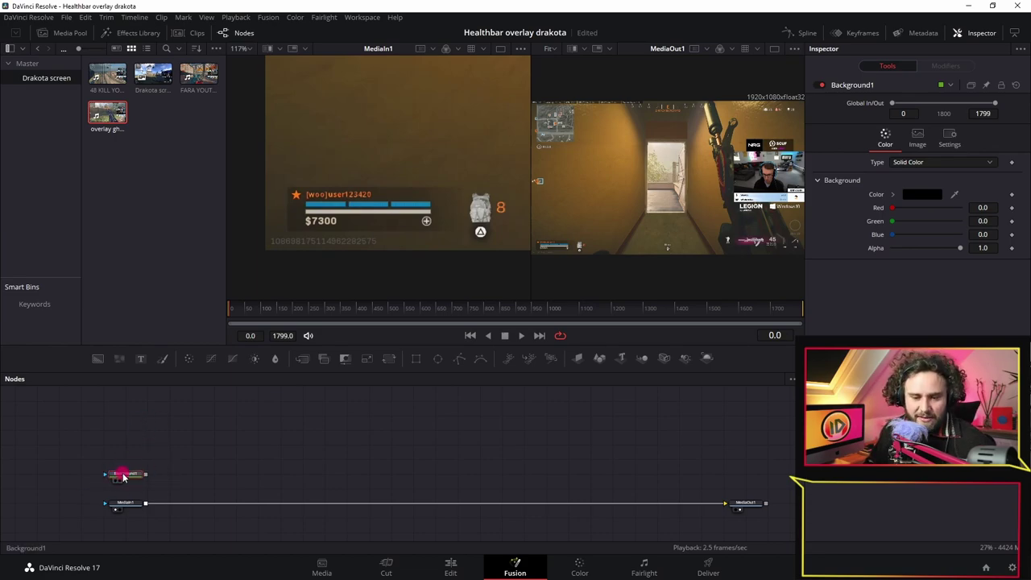
{"action": "key", "text": "1"}
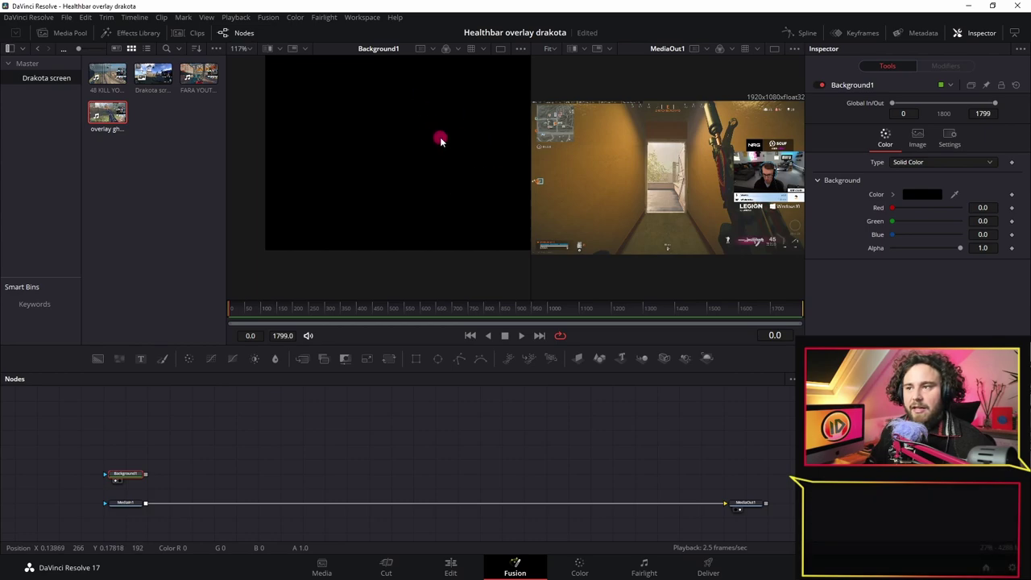
{"action": "scroll", "coordinate": [444, 157], "scroll_direction": "down", "scroll_amount": 3}
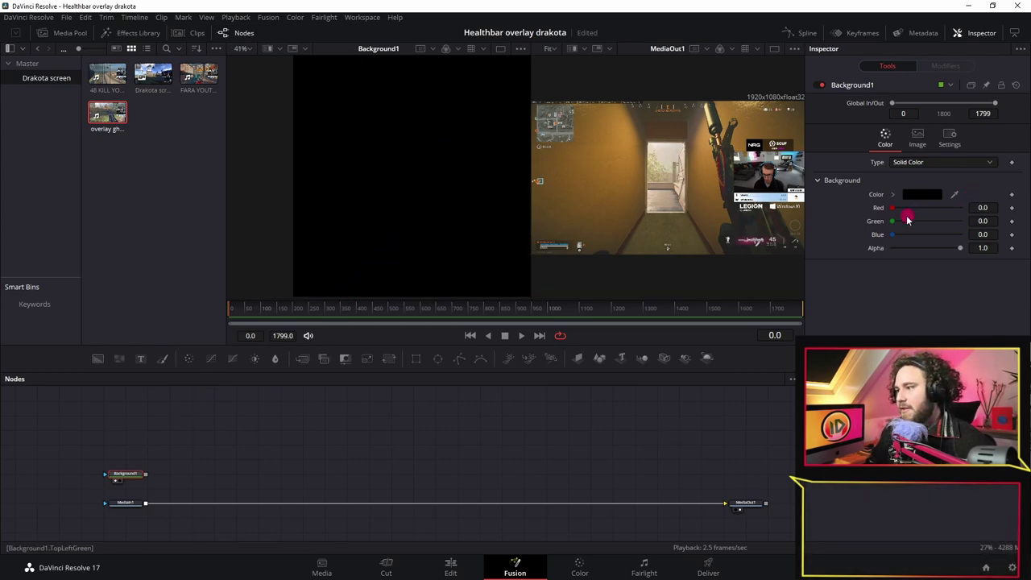
{"action": "left_click_drag", "start_coordinate": [892, 236], "coordinate": [969, 234]}
{"action": "scroll", "coordinate": [417, 201], "scroll_direction": "down", "scroll_amount": 2}
{"action": "left_click_drag", "start_coordinate": [417, 199], "coordinate": [375, 169]}
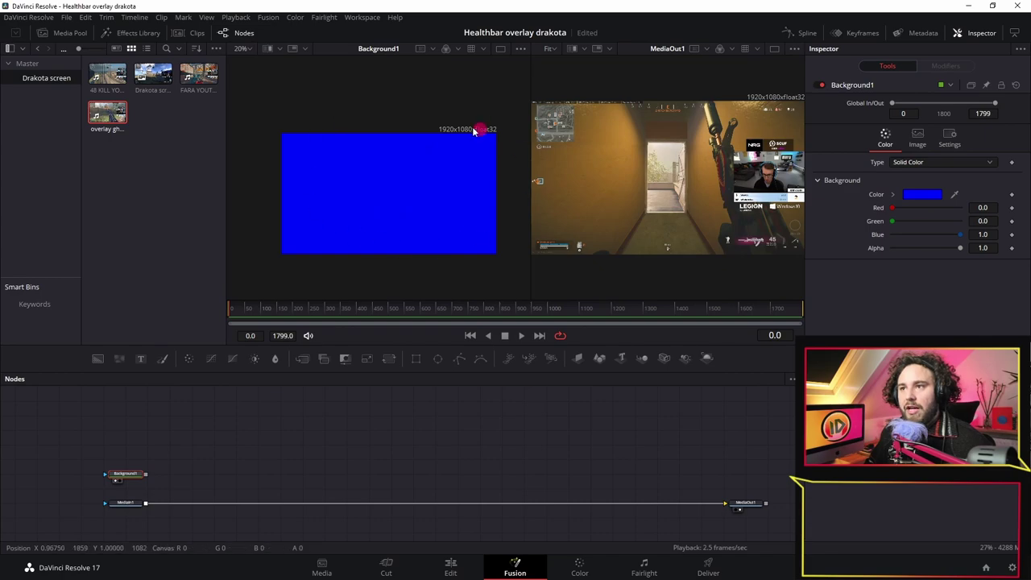
Step: Close the Media Pool panel so the viewers get more space
{"action": "left_click", "coordinate": [142, 30]}
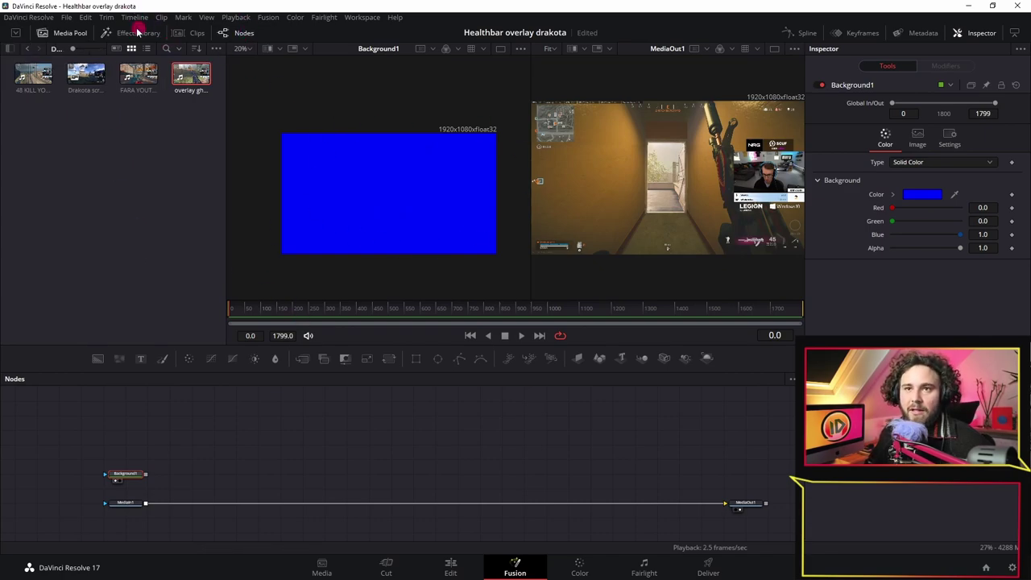
{"action": "left_click", "coordinate": [54, 34]}
{"action": "left_click", "coordinate": [539, 425]}
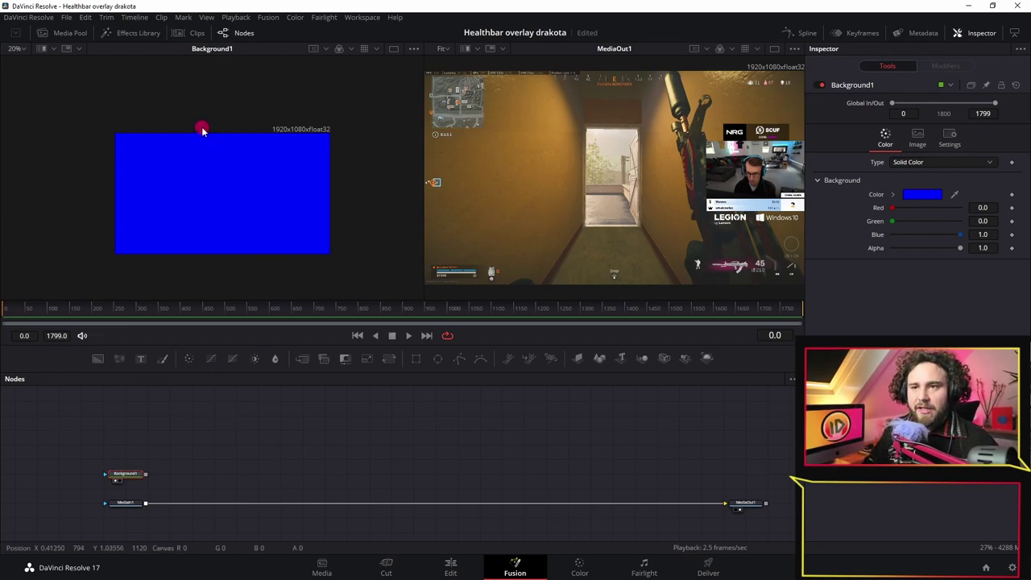
{"action": "scroll", "coordinate": [198, 249], "scroll_direction": "up", "scroll_amount": 2}
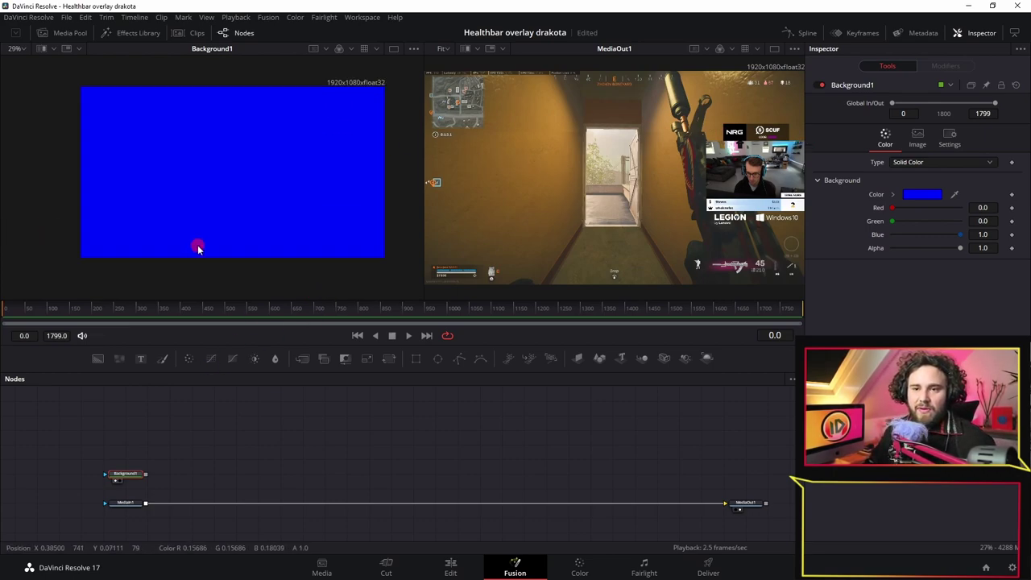
{"action": "left_click", "coordinate": [197, 315]}
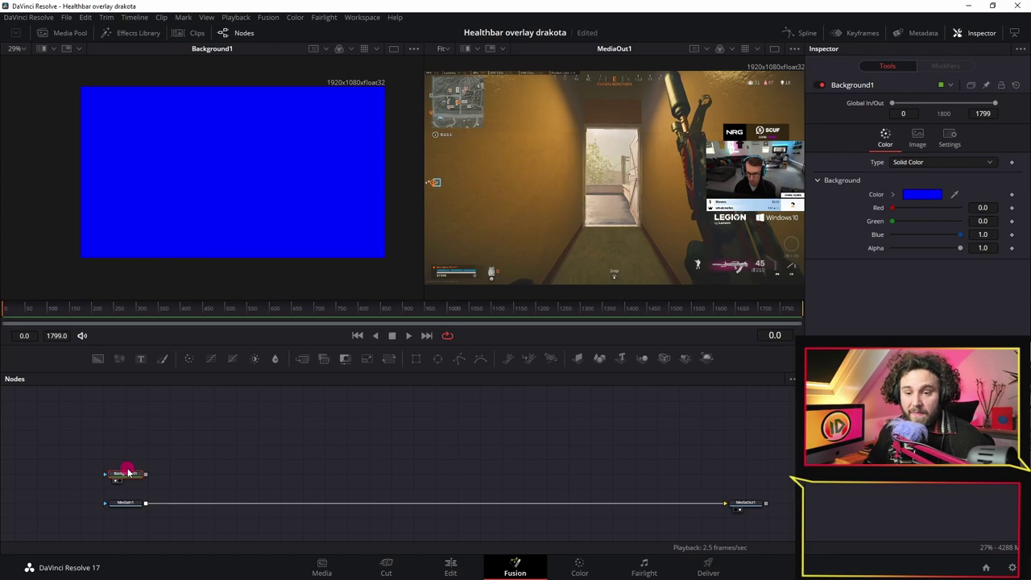
Step: Add a Rectangle1 node above Background1, unlink it from the mask input, and view it alone
{"action": "left_click", "coordinate": [417, 362]}
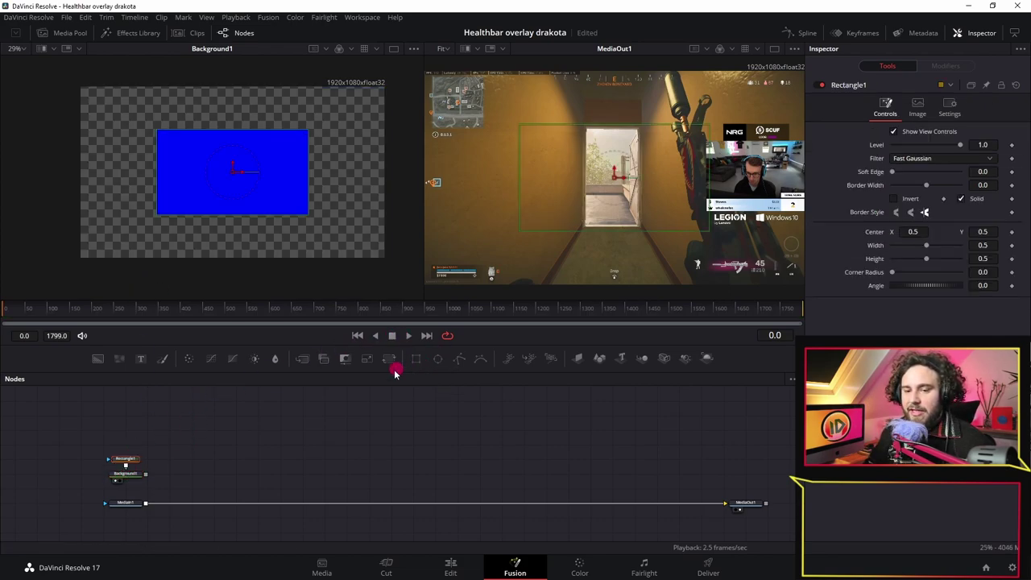
{"action": "left_click_drag", "start_coordinate": [125, 460], "coordinate": [125, 400]}
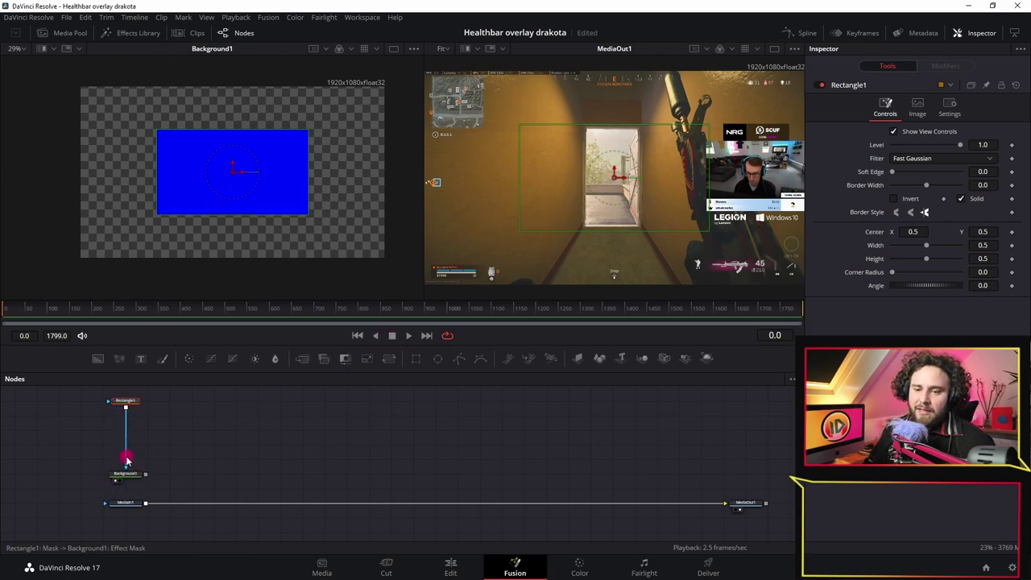
{"action": "left_click_drag", "start_coordinate": [124, 461], "coordinate": [153, 467]}
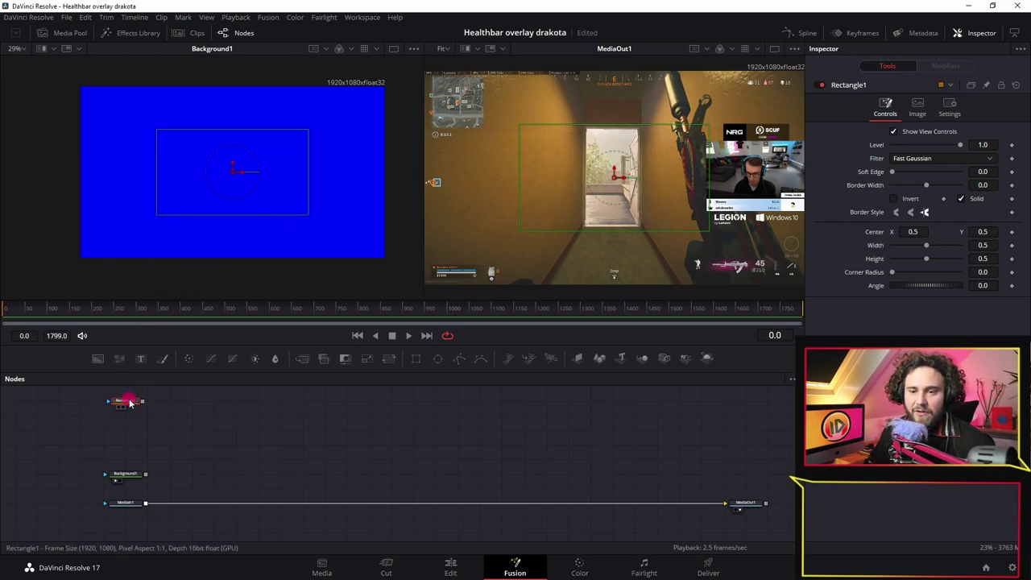
{"action": "key", "text": "1"}
{"action": "mouse_move", "coordinate": [232, 175]}
{"action": "left_mouse_down"}
{"action": "mouse_move", "coordinate": [174, 181]}
{"action": "mouse_move", "coordinate": [270, 183]}
{"action": "mouse_move", "coordinate": [218, 198]}
{"action": "mouse_move", "coordinate": [233, 161]}
{"action": "mouse_move", "coordinate": [220, 131]}
{"action": "mouse_move", "coordinate": [249, 173]}
{"action": "left_mouse_up"}
Step: Centre and invert Rectangle1, then connect it as Background1's mask and view the result
{"action": "left_click", "coordinate": [162, 127]}
{"action": "left_click", "coordinate": [224, 179]}
{"action": "left_click_drag", "start_coordinate": [258, 183], "coordinate": [240, 185]}
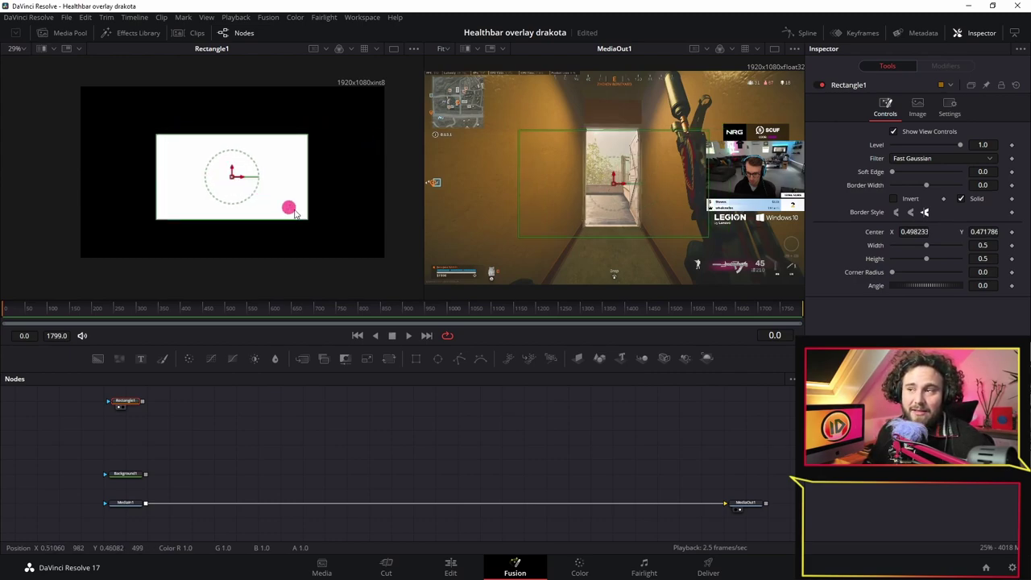
{"action": "left_click", "coordinate": [893, 198]}
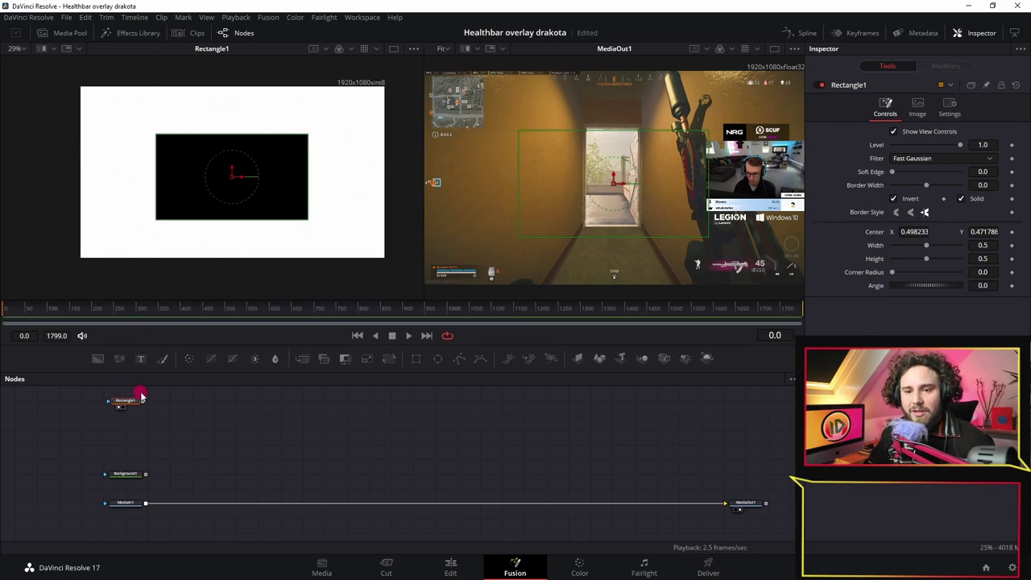
{"action": "left_click_drag", "start_coordinate": [143, 402], "coordinate": [131, 480]}
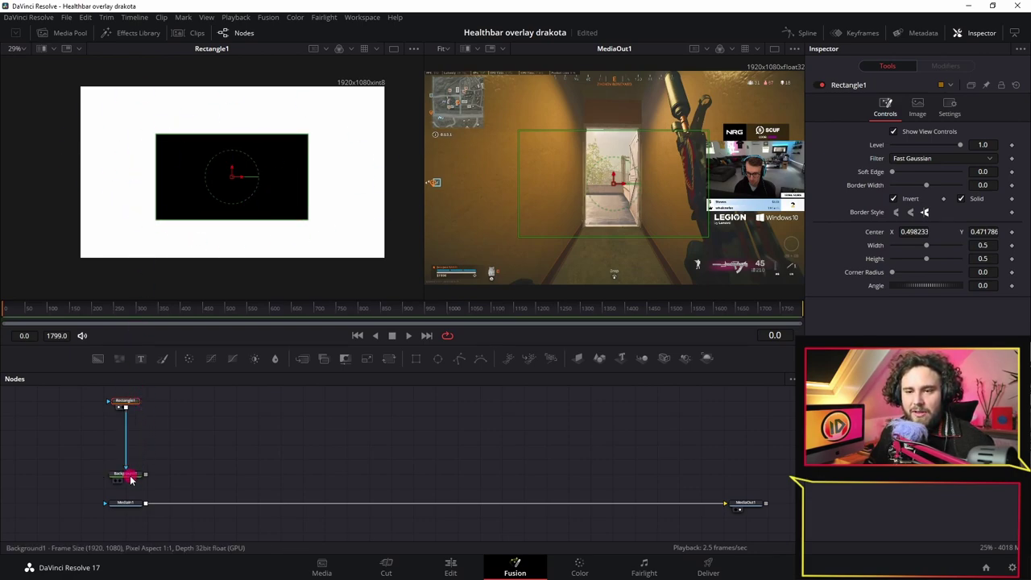
{"action": "left_click", "coordinate": [121, 474]}
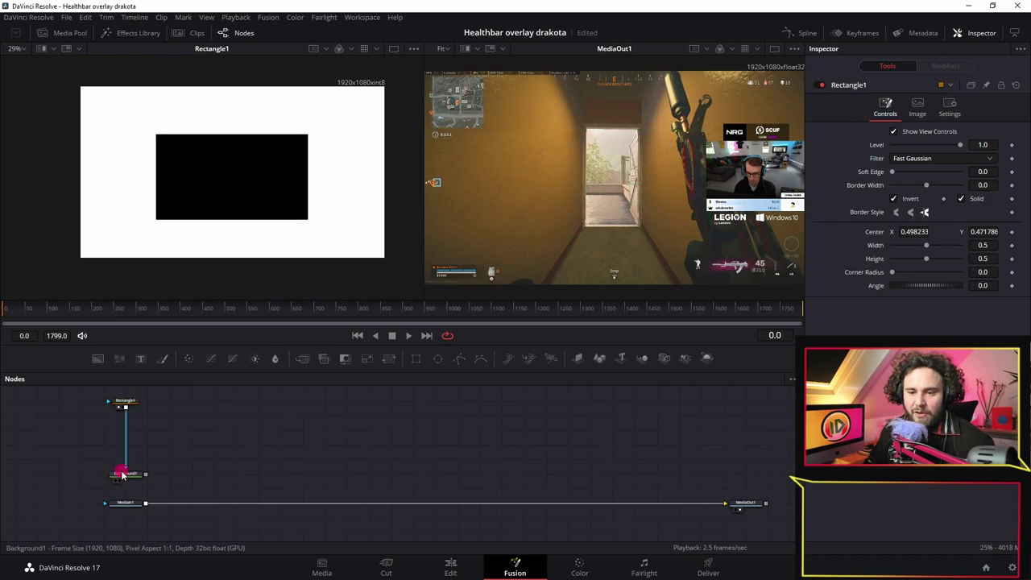
{"action": "key", "text": "1"}
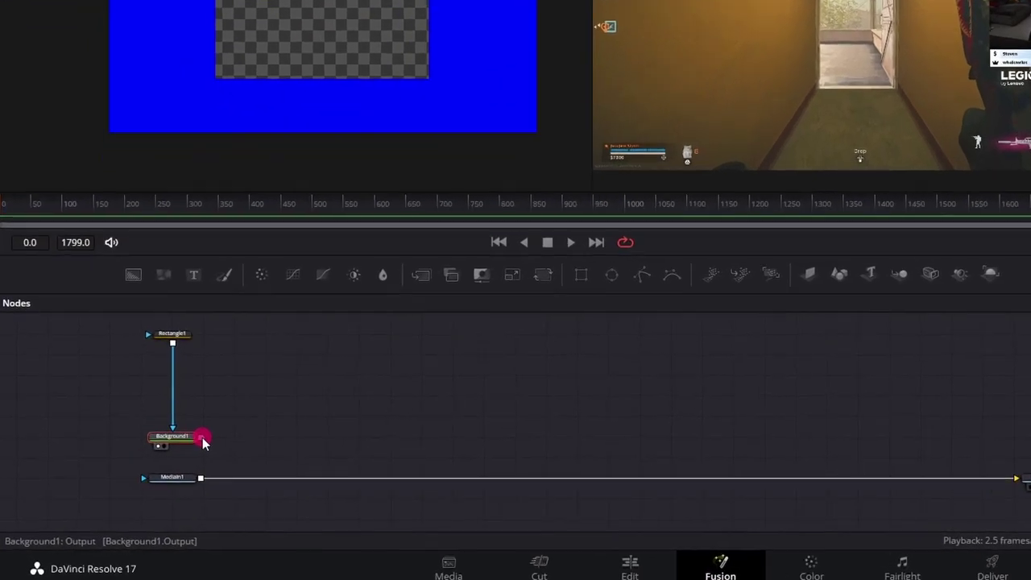
Step: Merge Background1 over the MediaIn1 gameplay output through a new Merge1 node
{"action": "left_click_drag", "start_coordinate": [147, 475], "coordinate": [152, 495]}
{"action": "left_click_drag", "start_coordinate": [285, 426], "coordinate": [274, 448]}
{"action": "left_click_drag", "start_coordinate": [339, 416], "coordinate": [341, 413]}
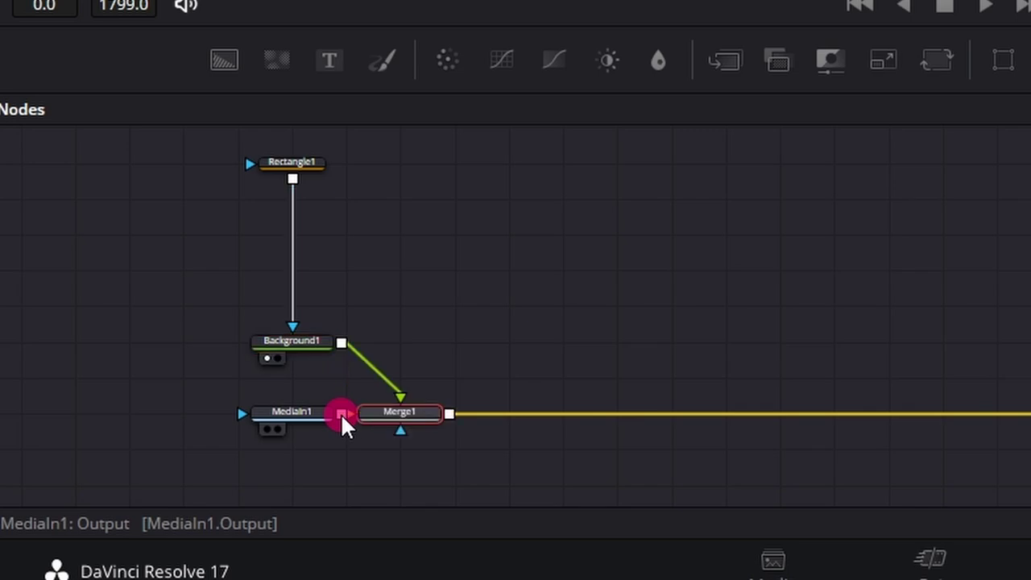
{"action": "left_click", "coordinate": [331, 341]}
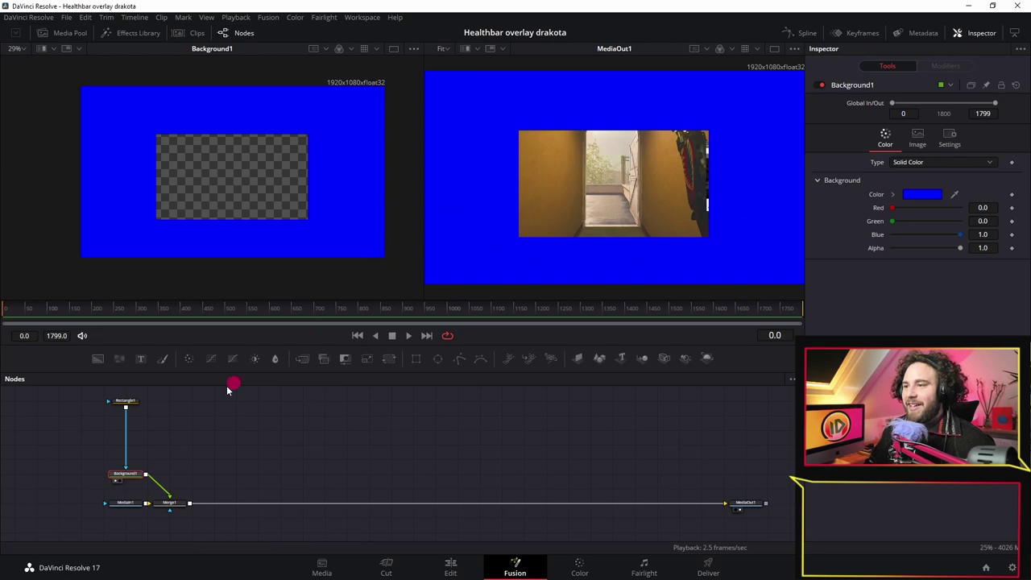
{"action": "left_click", "coordinate": [126, 404]}
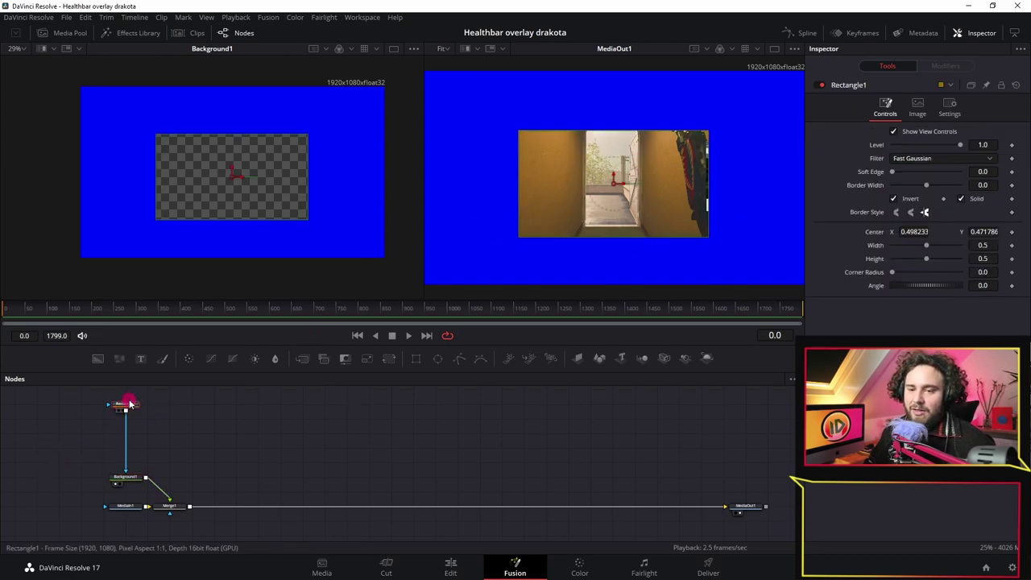
Step: Un-invert Rectangle1, set Background1's alpha to 0.323, and move the rectangle to the bottom-left corner
{"action": "left_click", "coordinate": [895, 200]}
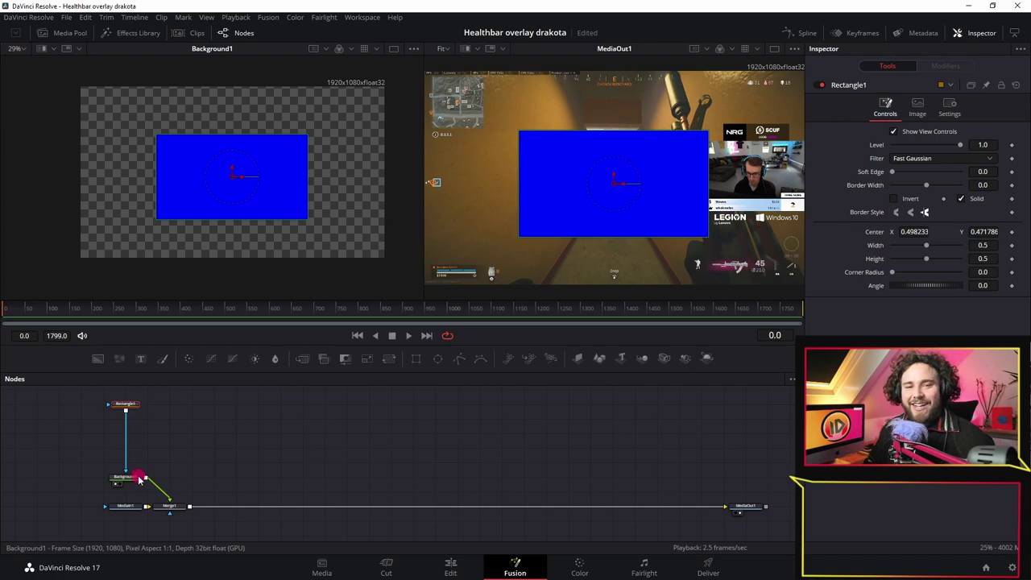
{"action": "mouse_move", "coordinate": [139, 479]}
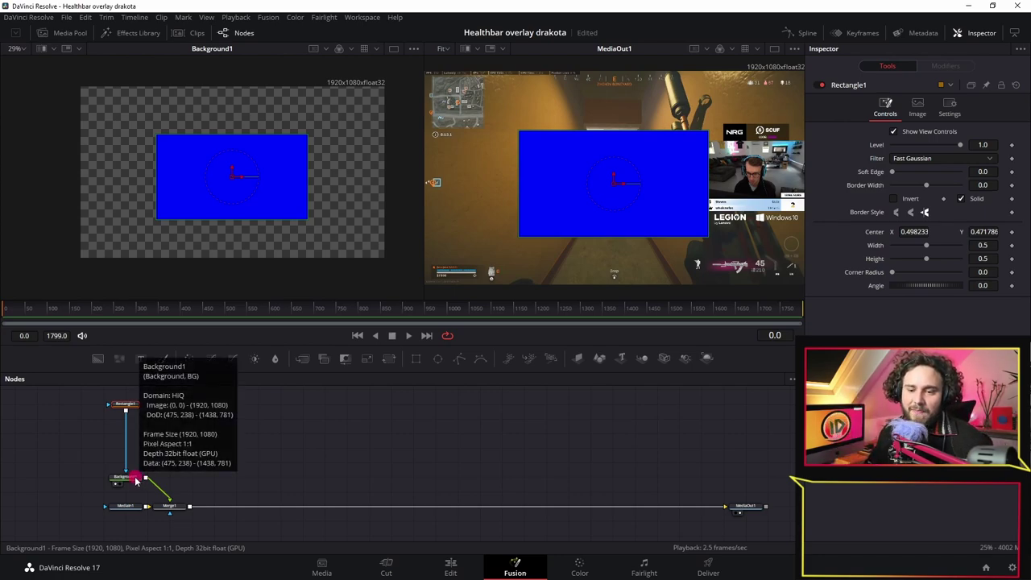
{"action": "left_click", "coordinate": [135, 479]}
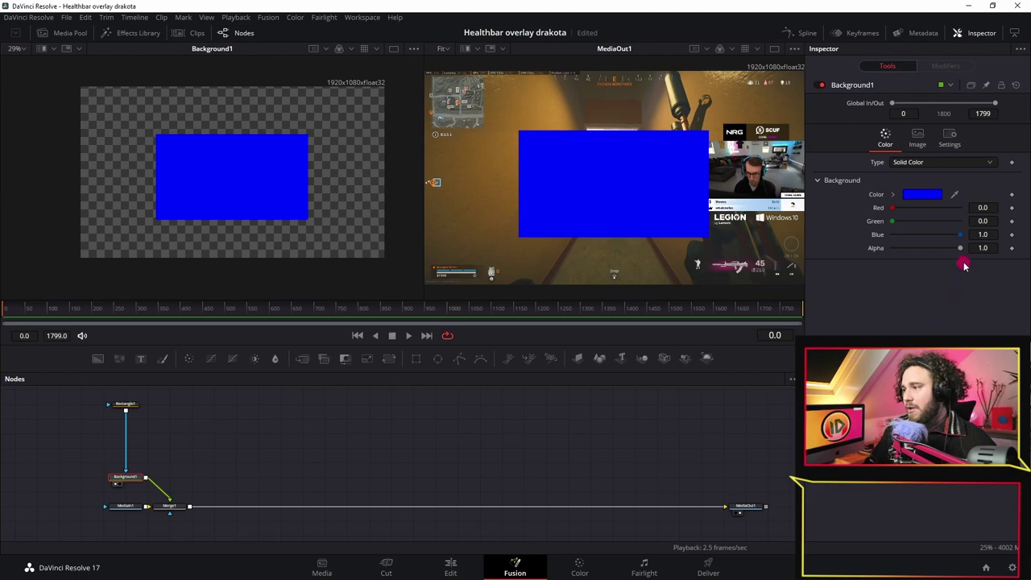
{"action": "left_click_drag", "start_coordinate": [960, 252], "coordinate": [914, 256]}
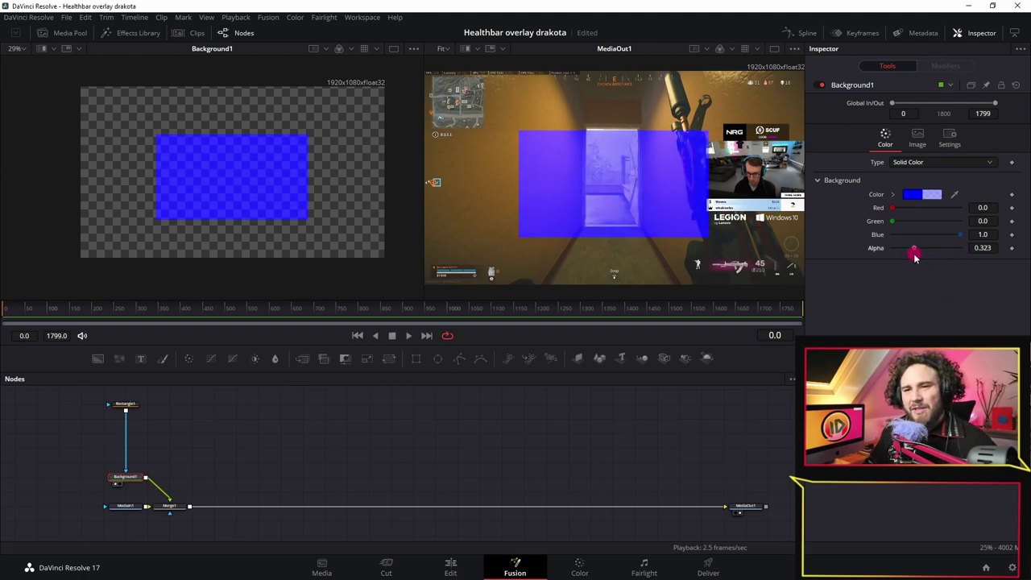
{"action": "left_click", "coordinate": [123, 405]}
{"action": "left_click_drag", "start_coordinate": [230, 174], "coordinate": [101, 250]}
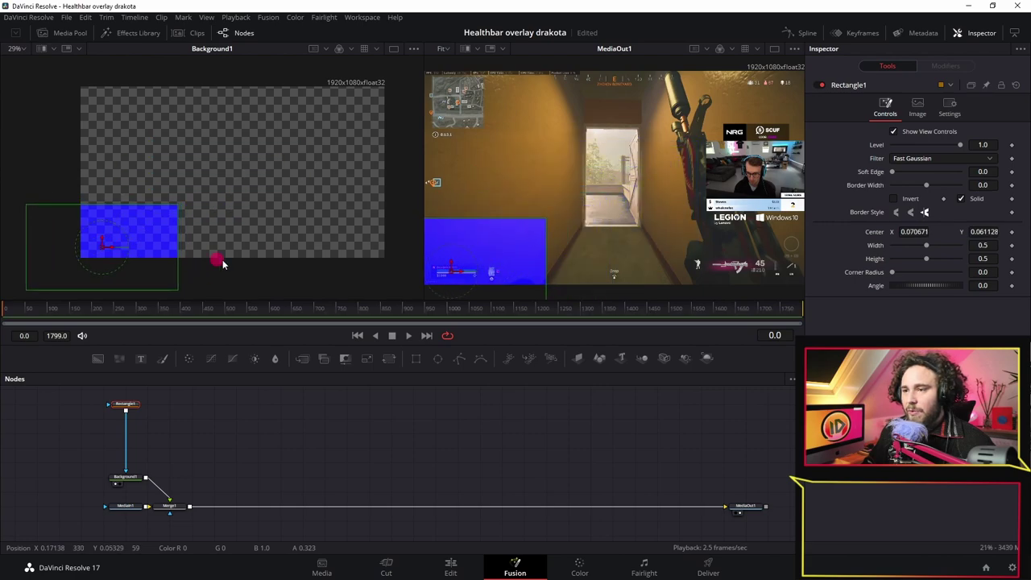
Step: Resize Rectangle1 to about 0.136 × 0.064 at centre 0.087, 0.059 over the health bar
{"action": "scroll", "coordinate": [520, 266], "scroll_direction": "up", "scroll_amount": 5}
{"action": "mouse_move", "coordinate": [359, 252]}
{"action": "left_mouse_down"}
{"action": "mouse_move", "coordinate": [616, 207]}
{"action": "mouse_move", "coordinate": [379, 237]}
{"action": "left_mouse_up"}
{"action": "mouse_move", "coordinate": [508, 231]}
{"action": "left_mouse_down"}
{"action": "mouse_move", "coordinate": [644, 184]}
{"action": "mouse_move", "coordinate": [723, 207]}
{"action": "left_mouse_up"}
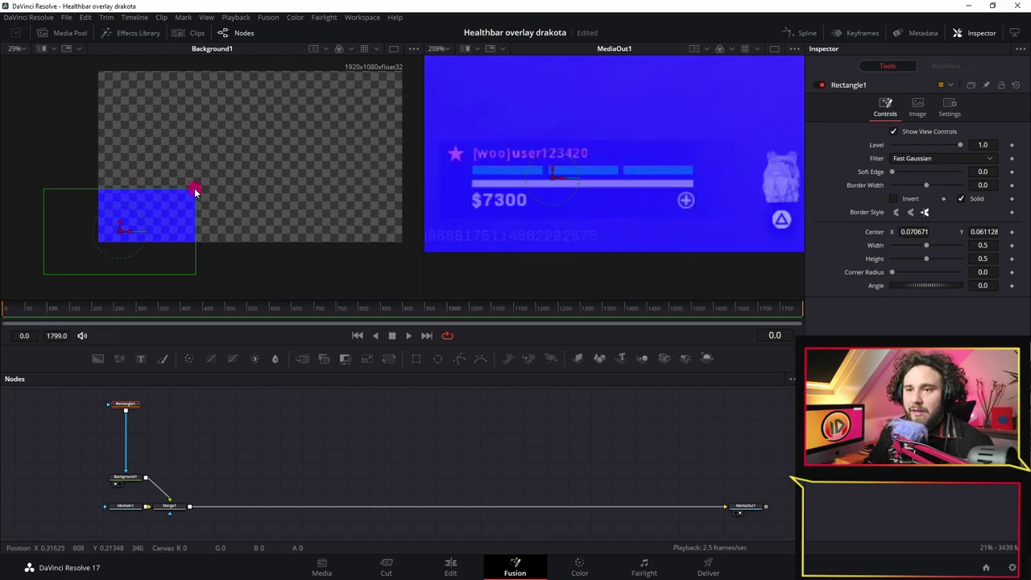
{"action": "mouse_move", "coordinate": [194, 191]}
{"action": "left_mouse_down"}
{"action": "mouse_move", "coordinate": [126, 214]}
{"action": "mouse_move", "coordinate": [135, 231]}
{"action": "left_mouse_up"}
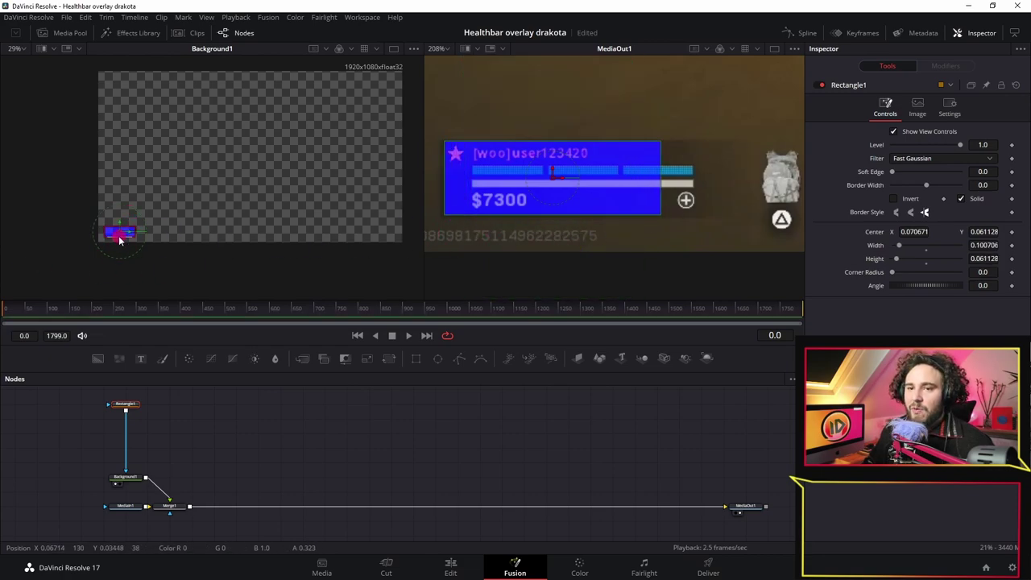
{"action": "left_click_drag", "start_coordinate": [119, 231], "coordinate": [146, 235]}
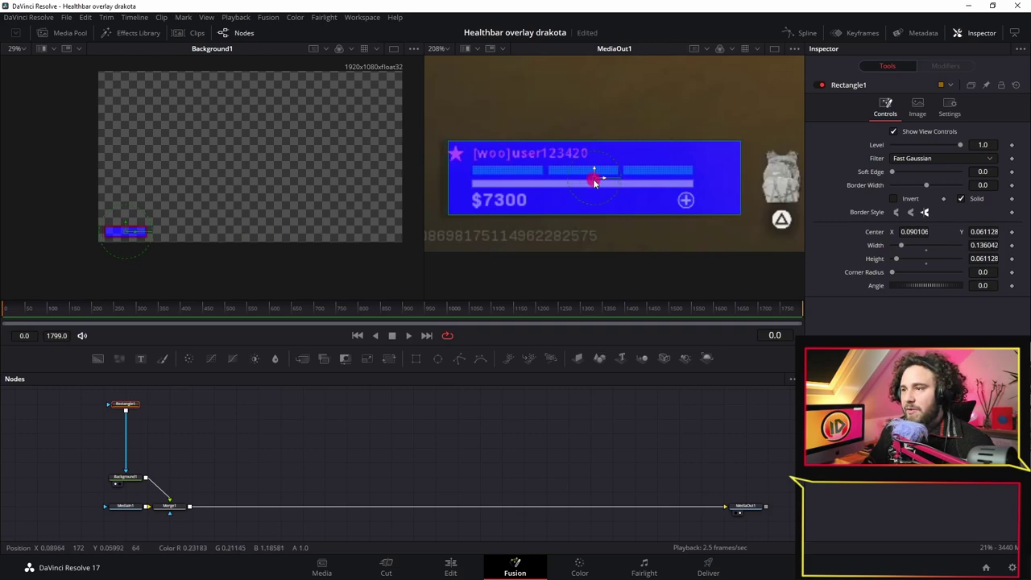
{"action": "left_click_drag", "start_coordinate": [595, 184], "coordinate": [587, 187]}
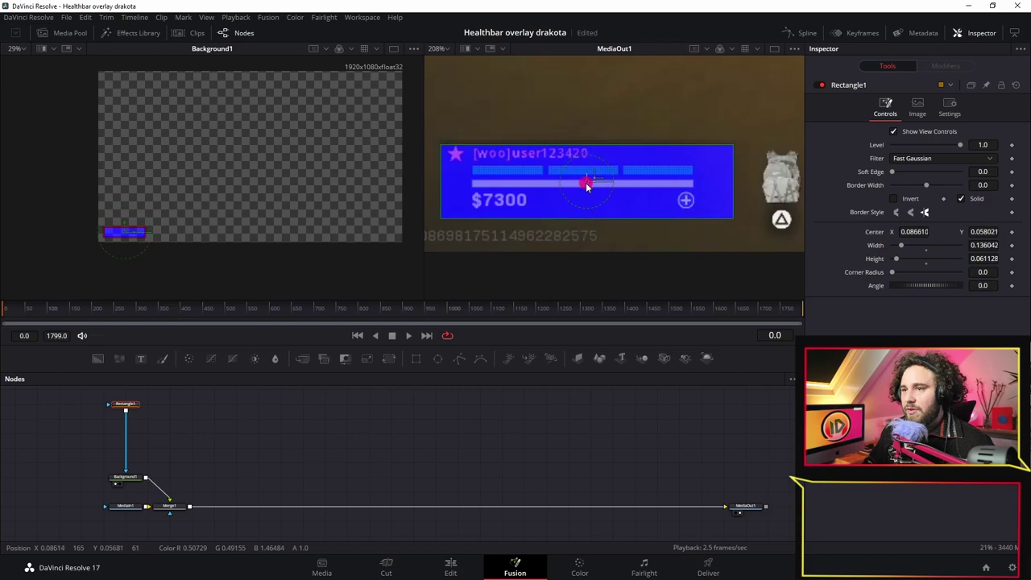
{"action": "left_click_drag", "start_coordinate": [587, 145], "coordinate": [588, 143]}
Step: Move the Rectangle1 node higher in the node graph
{"action": "scroll", "coordinate": [595, 162], "scroll_direction": "down", "scroll_amount": 10}
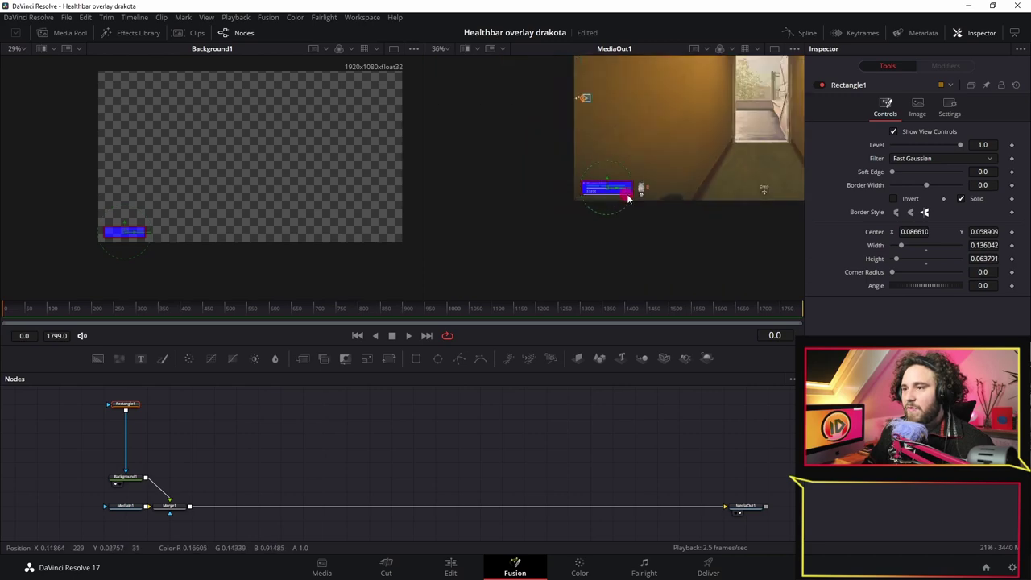
{"action": "left_click_drag", "start_coordinate": [615, 204], "coordinate": [575, 207]}
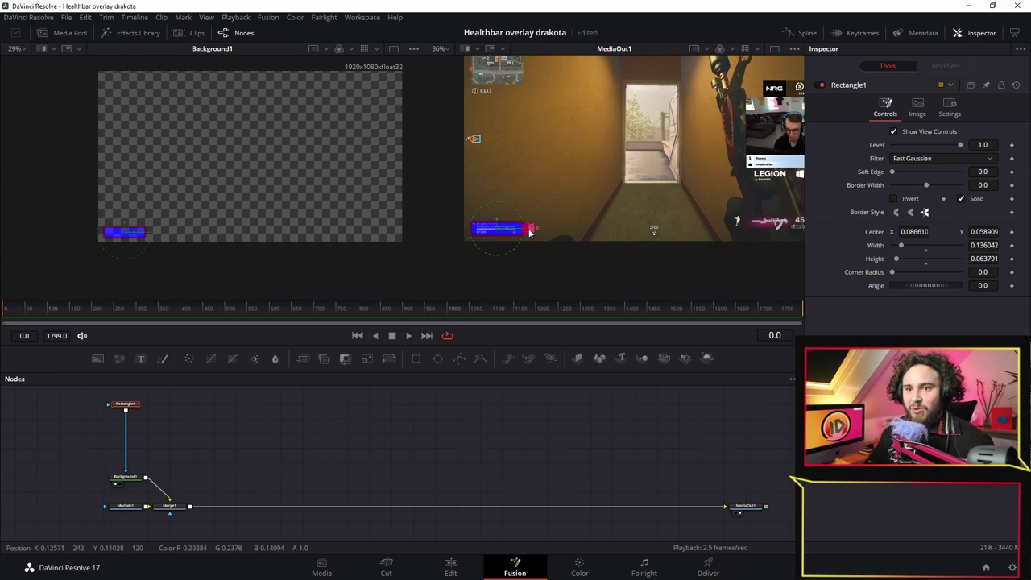
{"action": "scroll", "coordinate": [527, 231], "scroll_direction": "up", "scroll_amount": 7}
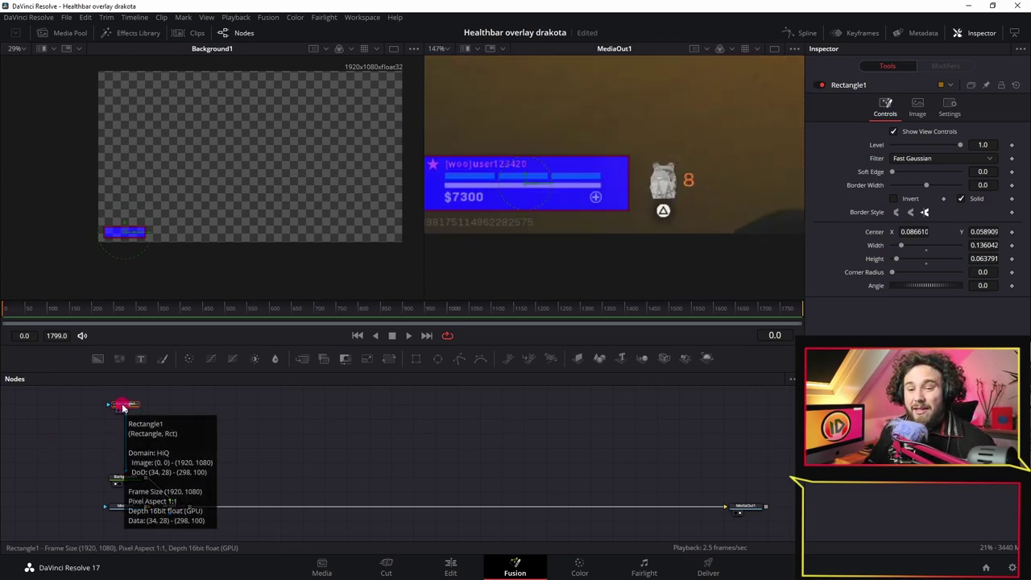
{"action": "scroll", "coordinate": [136, 443], "scroll_direction": "up", "scroll_amount": 2}
{"action": "left_click_drag", "start_coordinate": [130, 439], "coordinate": [137, 395]}
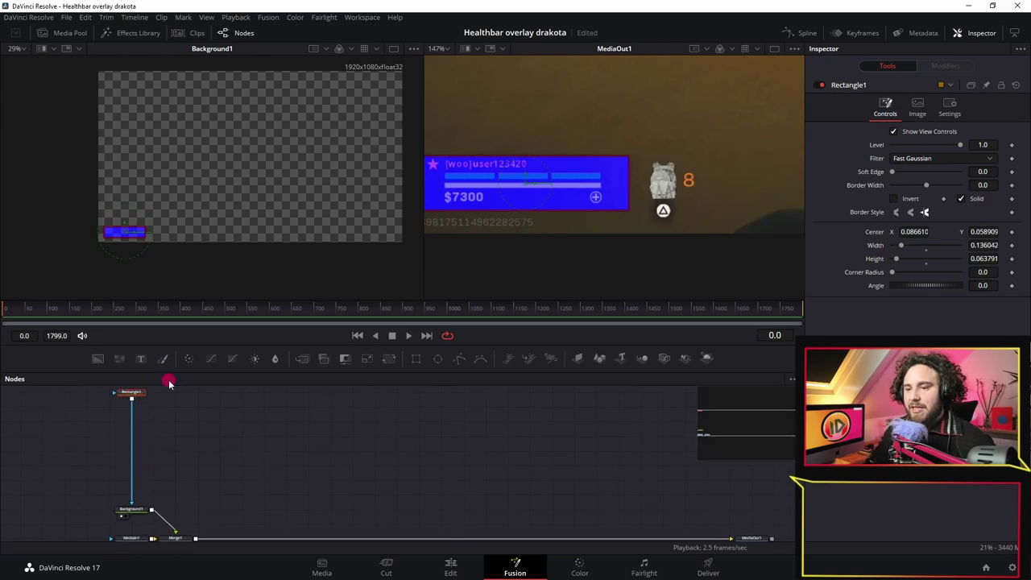
Step: Add Rectangle2 and size it to 0.032 × 0.006 at centre (0.050, 0.068) over the first health segment
{"action": "left_click", "coordinate": [417, 362]}
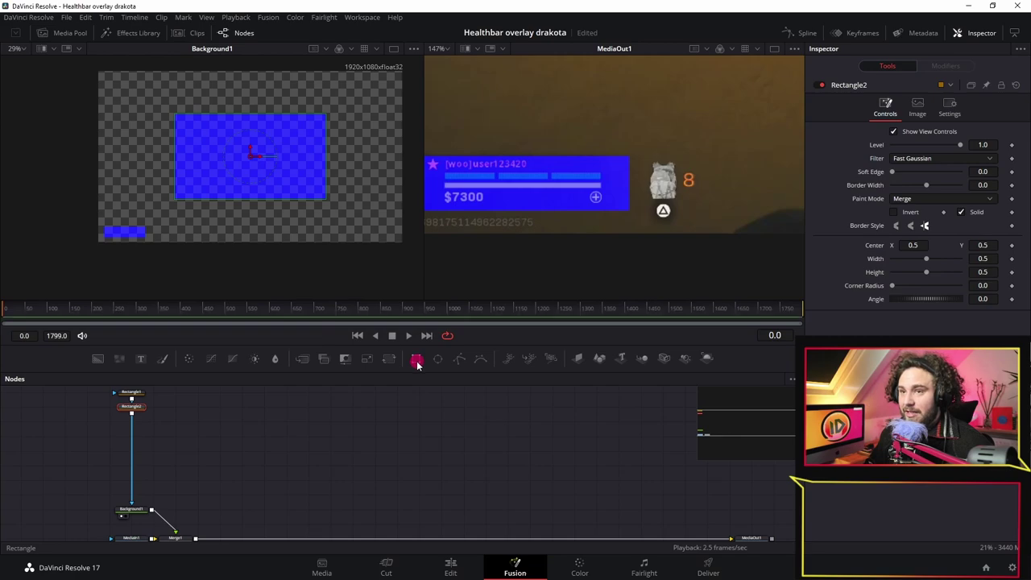
{"action": "left_click_drag", "start_coordinate": [249, 159], "coordinate": [114, 235]}
{"action": "left_click_drag", "start_coordinate": [468, 179], "coordinate": [471, 177]}
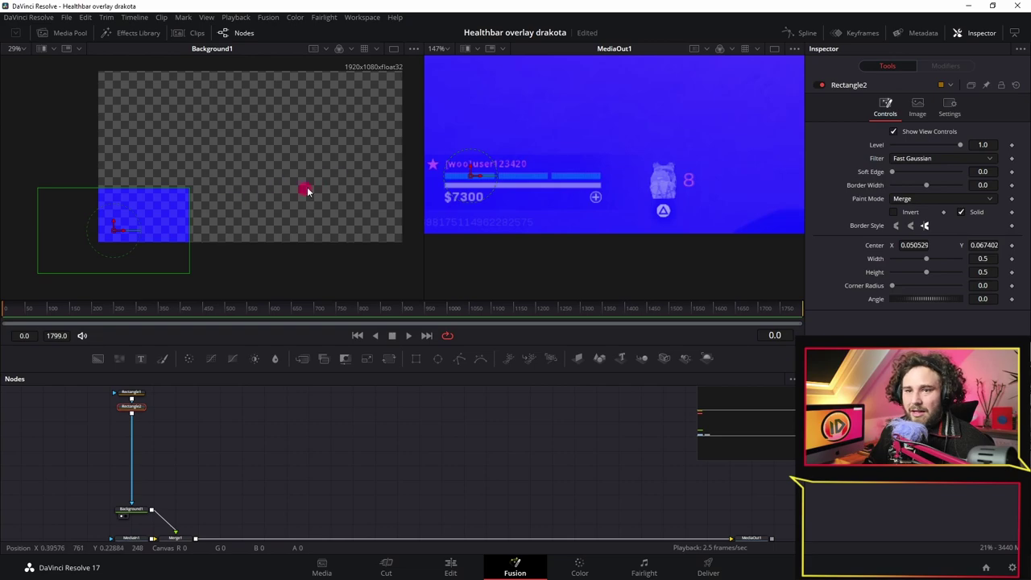
{"action": "left_click_drag", "start_coordinate": [190, 190], "coordinate": [120, 230]}
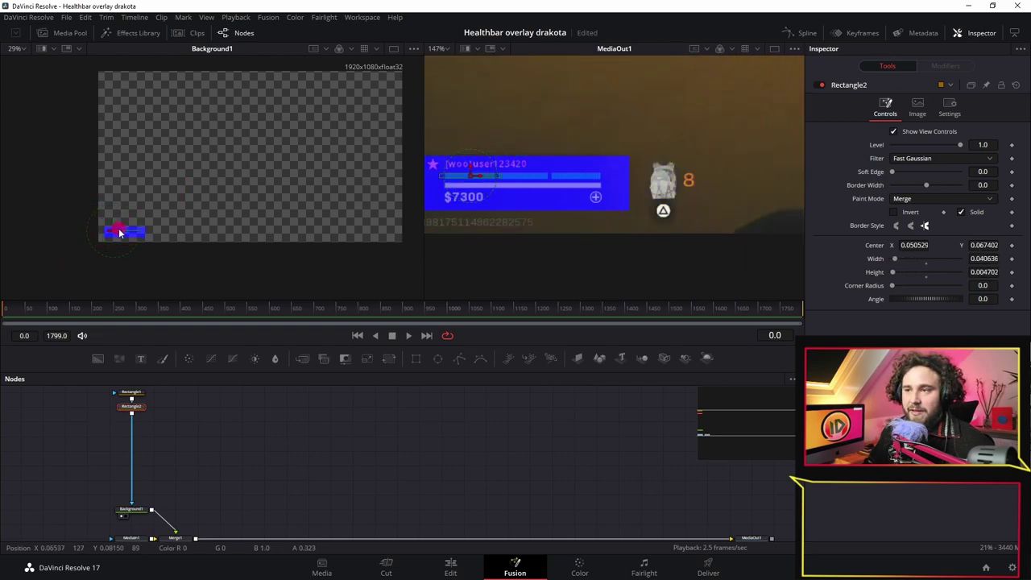
{"action": "scroll", "coordinate": [472, 201], "scroll_direction": "up", "scroll_amount": 5}
{"action": "left_click_drag", "start_coordinate": [472, 201], "coordinate": [602, 250]}
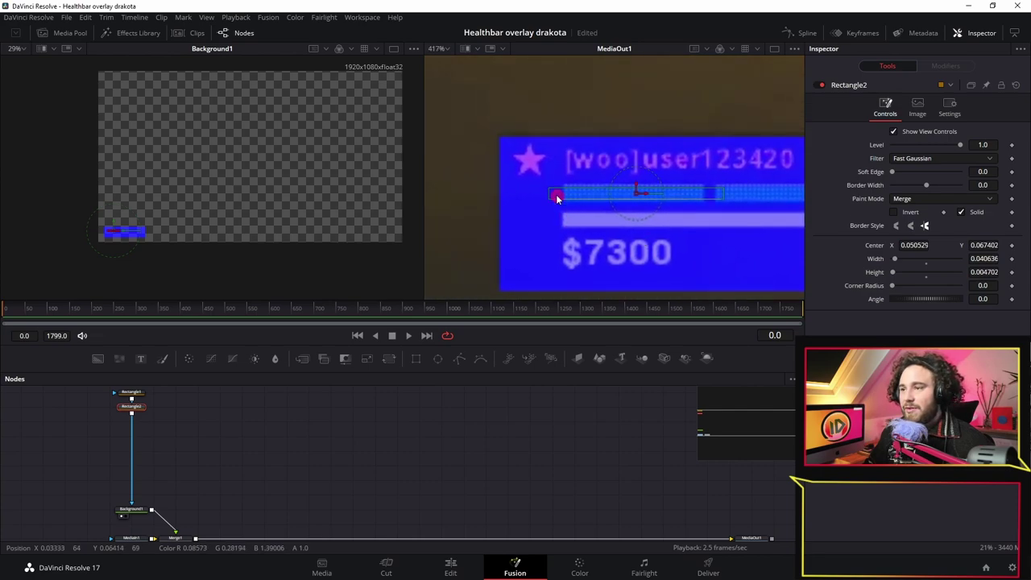
{"action": "left_click_drag", "start_coordinate": [547, 195], "coordinate": [562, 199]}
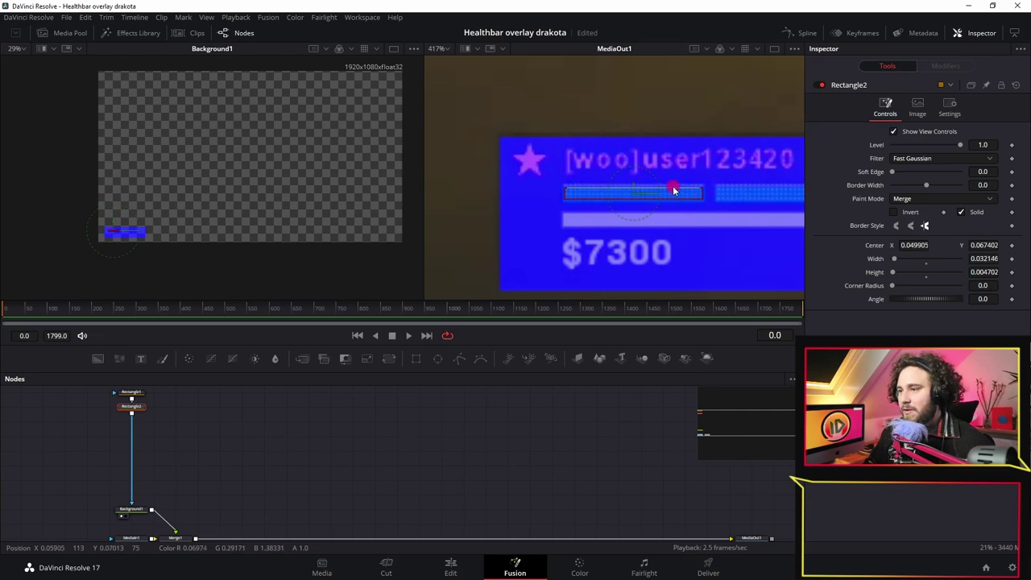
{"action": "left_click_drag", "start_coordinate": [674, 190], "coordinate": [674, 188]}
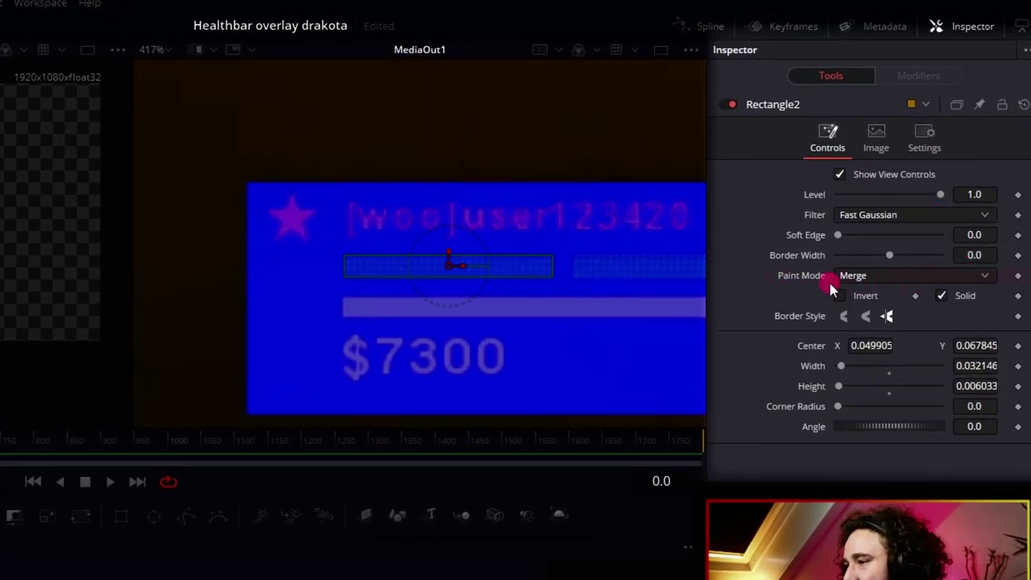
Step: Set Rectangle2's paint mode to Subtract so the strip cuts out of the background
{"action": "left_click", "coordinate": [978, 279]}
{"action": "left_click", "coordinate": [961, 330]}
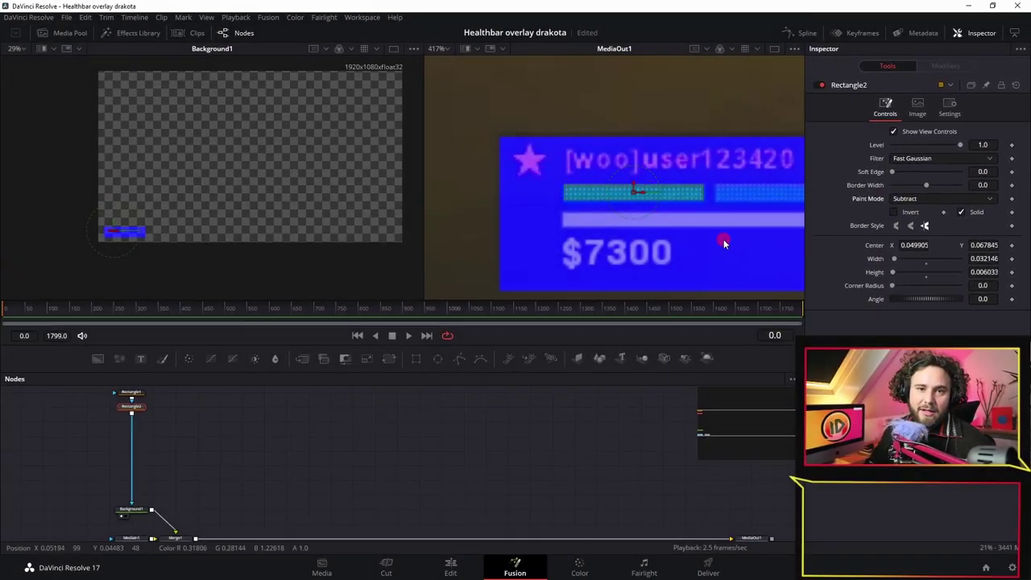
{"action": "scroll", "coordinate": [115, 246], "scroll_direction": "up", "scroll_amount": 5}
{"action": "scroll", "coordinate": [101, 207], "scroll_direction": "up", "scroll_amount": 3}
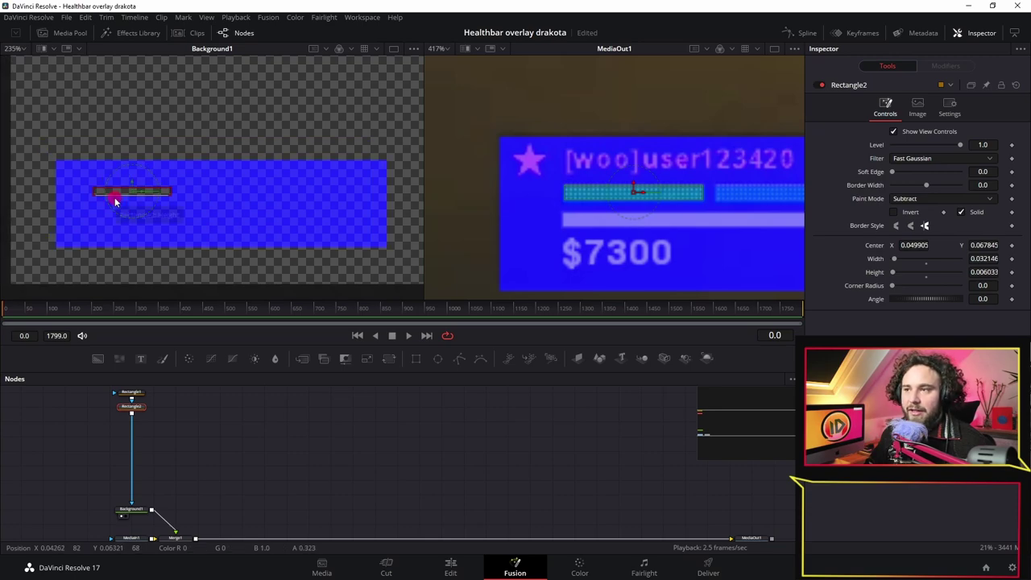
Step: Set Background1's alpha to 0.425
{"action": "left_click", "coordinate": [138, 510]}
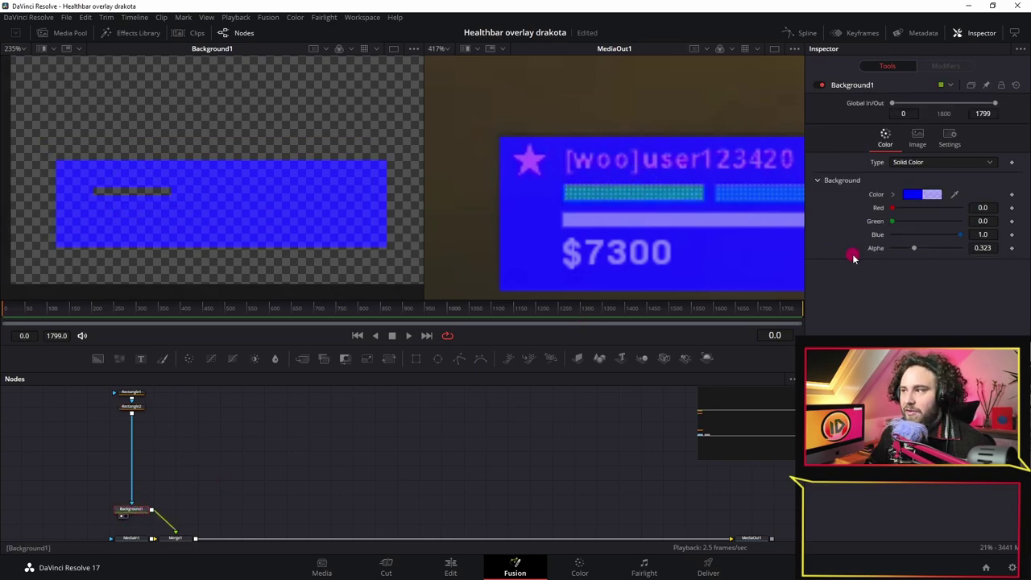
{"action": "left_click_drag", "start_coordinate": [913, 248], "coordinate": [966, 262]}
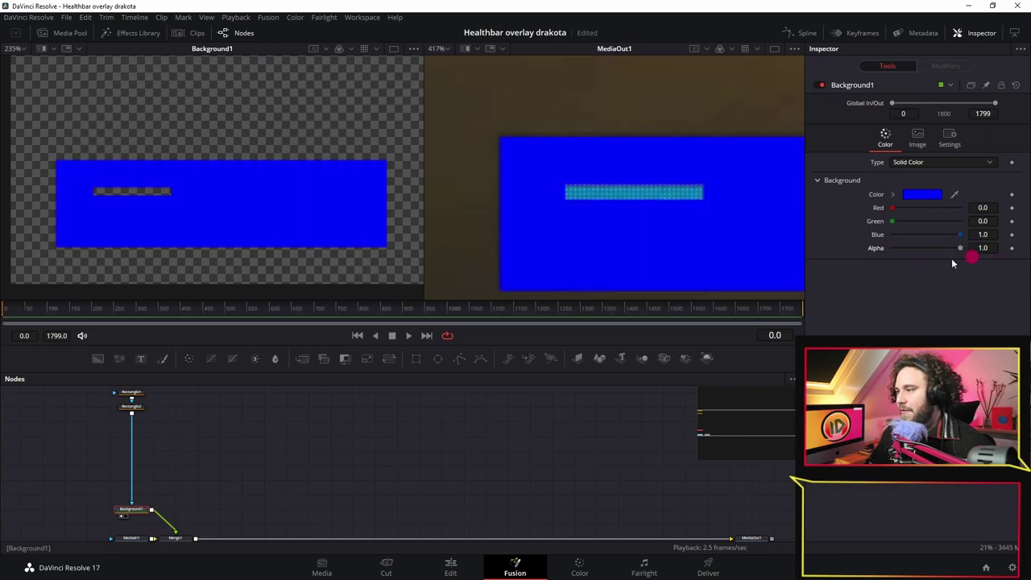
{"action": "scroll", "coordinate": [655, 225], "scroll_direction": "down", "scroll_amount": 5}
{"action": "scroll", "coordinate": [588, 236], "scroll_direction": "down", "scroll_amount": 3}
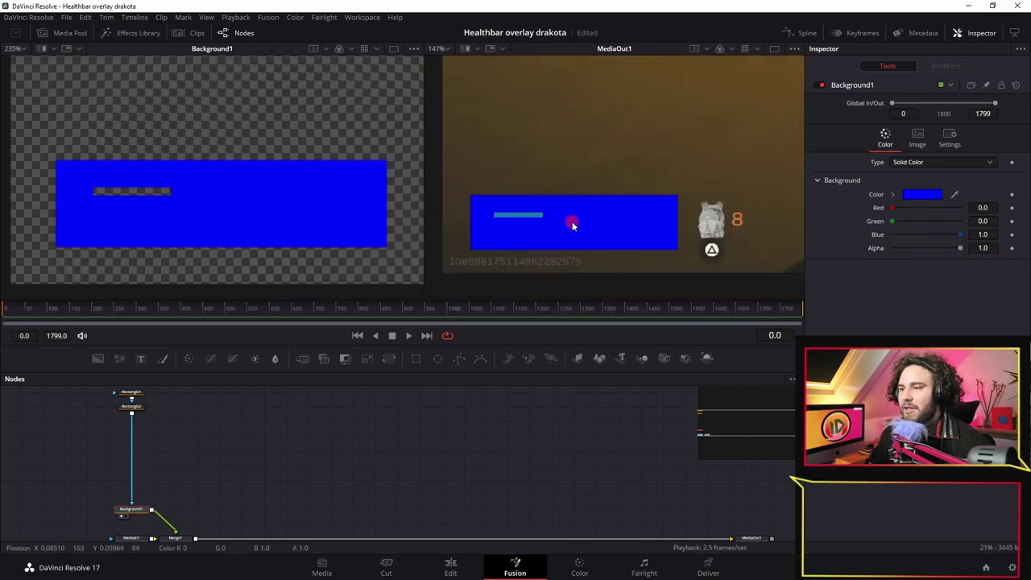
{"action": "scroll", "coordinate": [588, 237], "scroll_direction": "up", "scroll_amount": 2}
{"action": "scroll", "coordinate": [586, 242], "scroll_direction": "up", "scroll_amount": 3}
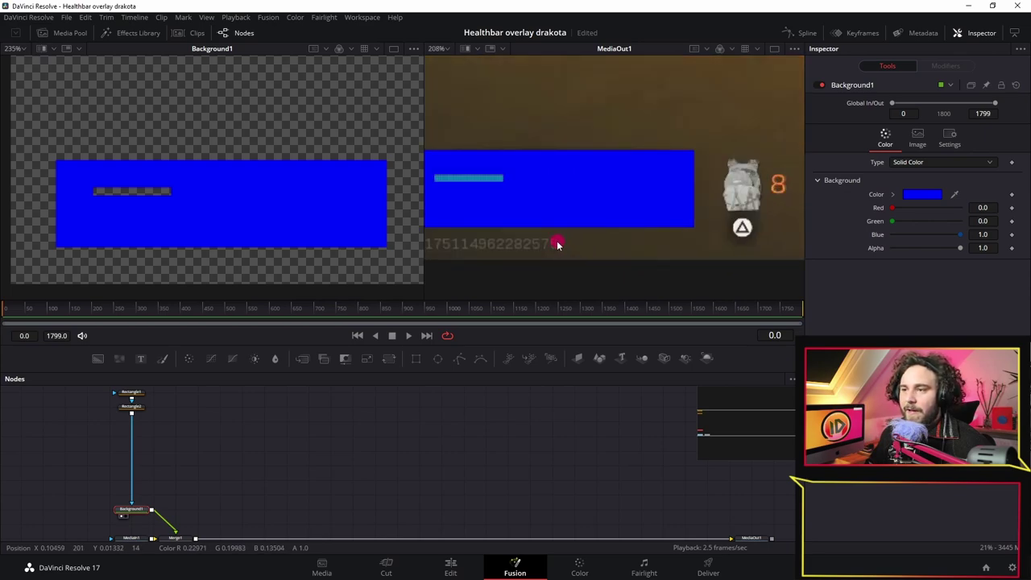
{"action": "left_click_drag", "start_coordinate": [558, 242], "coordinate": [655, 236]}
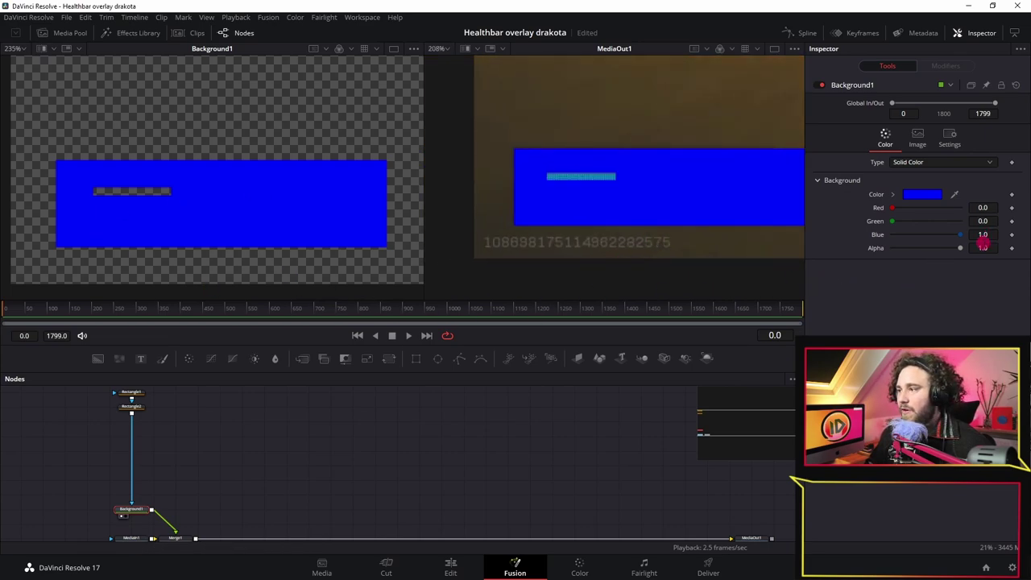
{"action": "left_click_drag", "start_coordinate": [960, 251], "coordinate": [920, 250]}
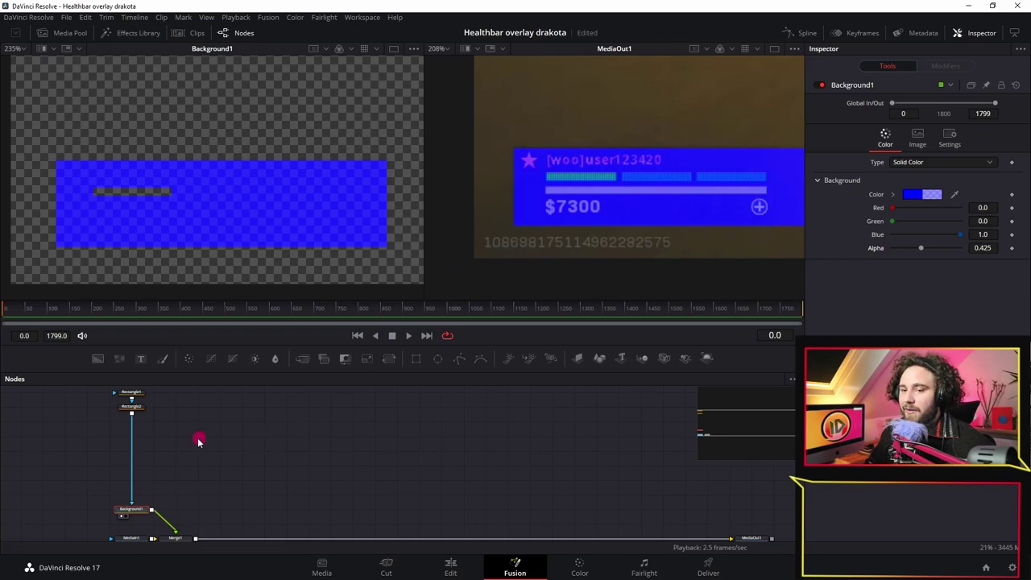
{"action": "left_click", "coordinate": [139, 410]}
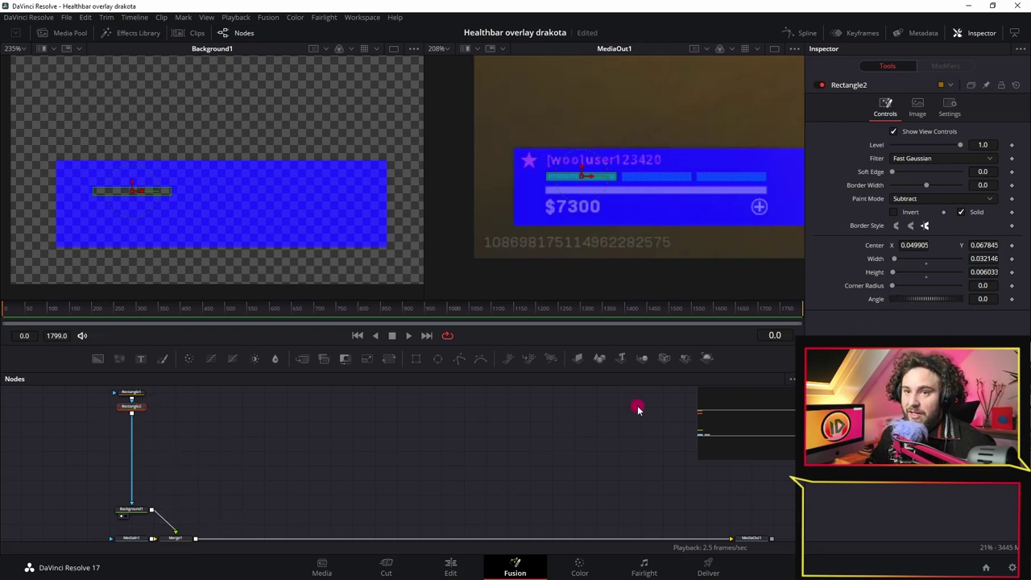
Step: Set Rectangle2's corner radius to 1.0 and widen the strip slightly to the right
{"action": "scroll", "coordinate": [627, 160], "scroll_direction": "up", "scroll_amount": 2}
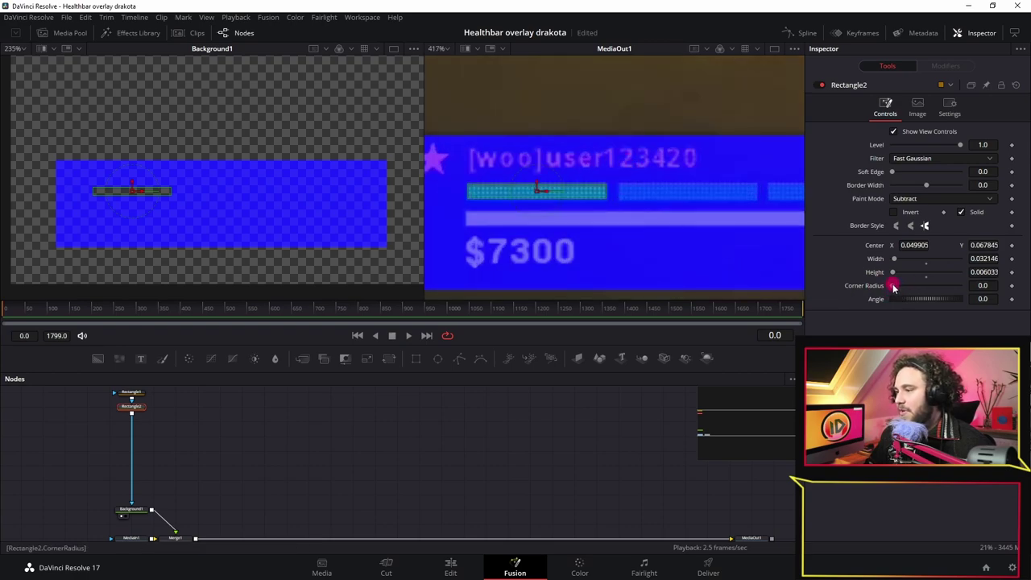
{"action": "left_click_drag", "start_coordinate": [910, 288], "coordinate": [1011, 294]}
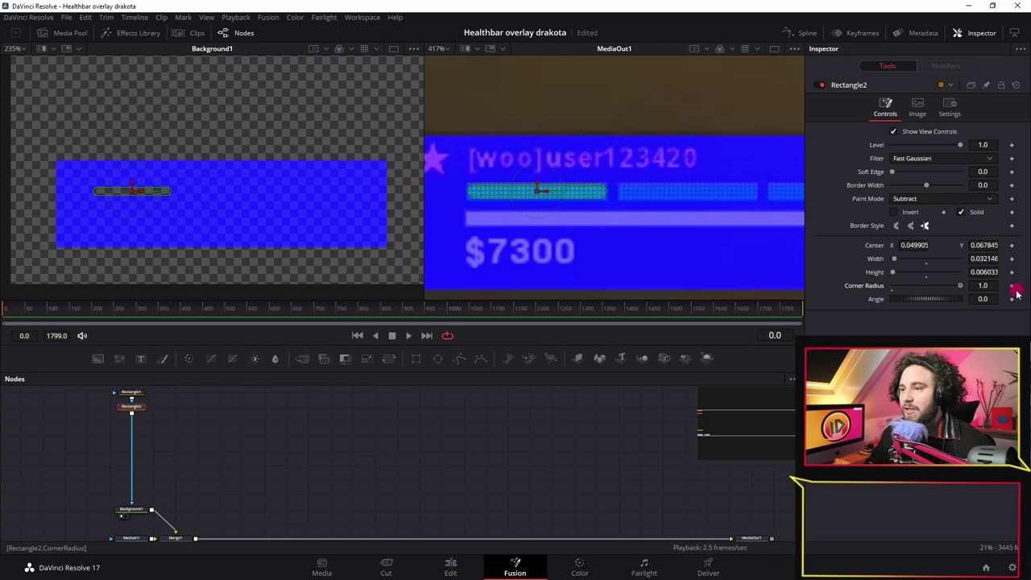
{"action": "left_click_drag", "start_coordinate": [904, 287], "coordinate": [842, 288]}
{"action": "left_click_drag", "start_coordinate": [558, 188], "coordinate": [606, 193]}
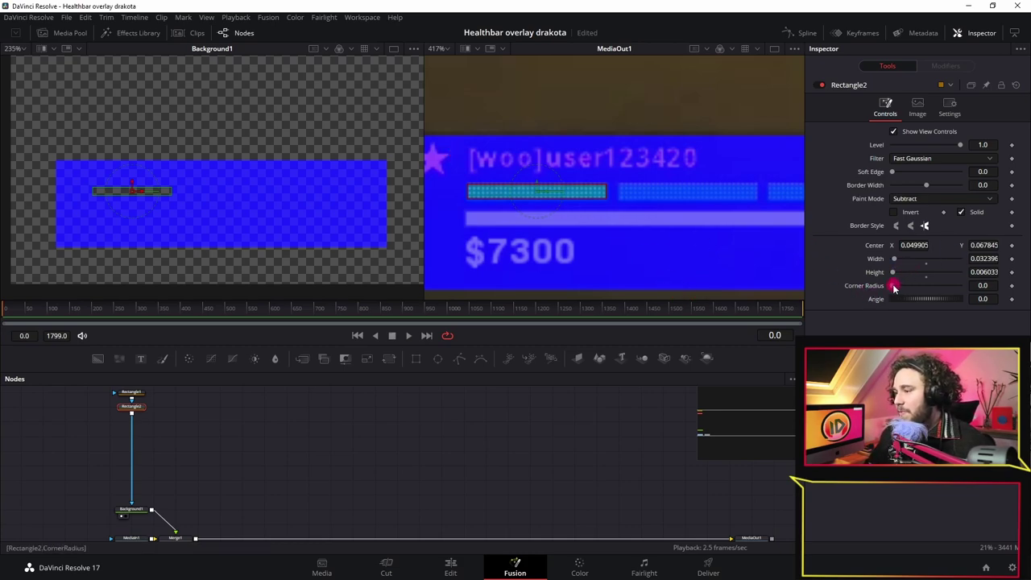
{"action": "left_click_drag", "start_coordinate": [893, 290], "coordinate": [947, 290]}
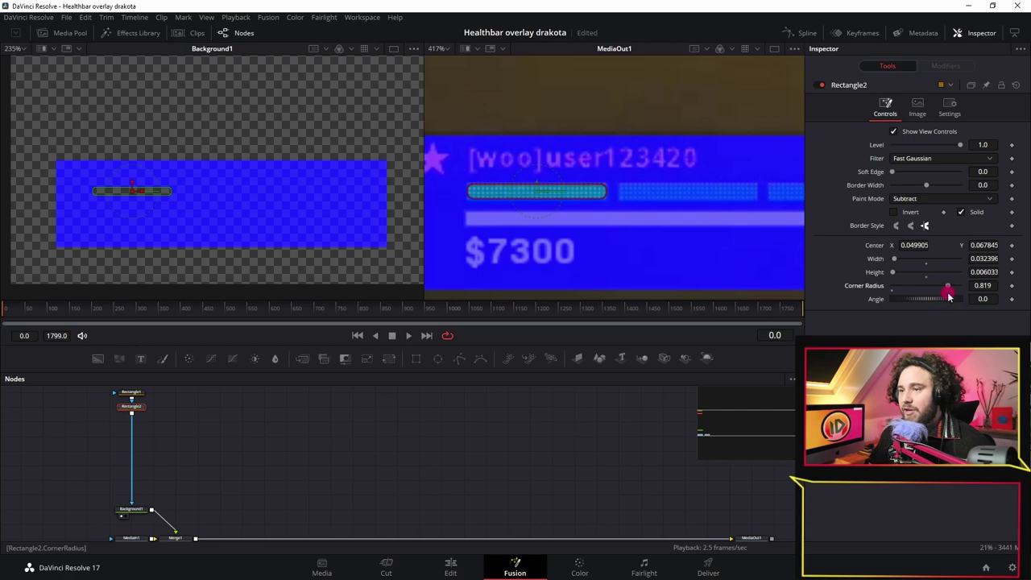
{"action": "left_click_drag", "start_coordinate": [947, 298], "coordinate": [985, 288]}
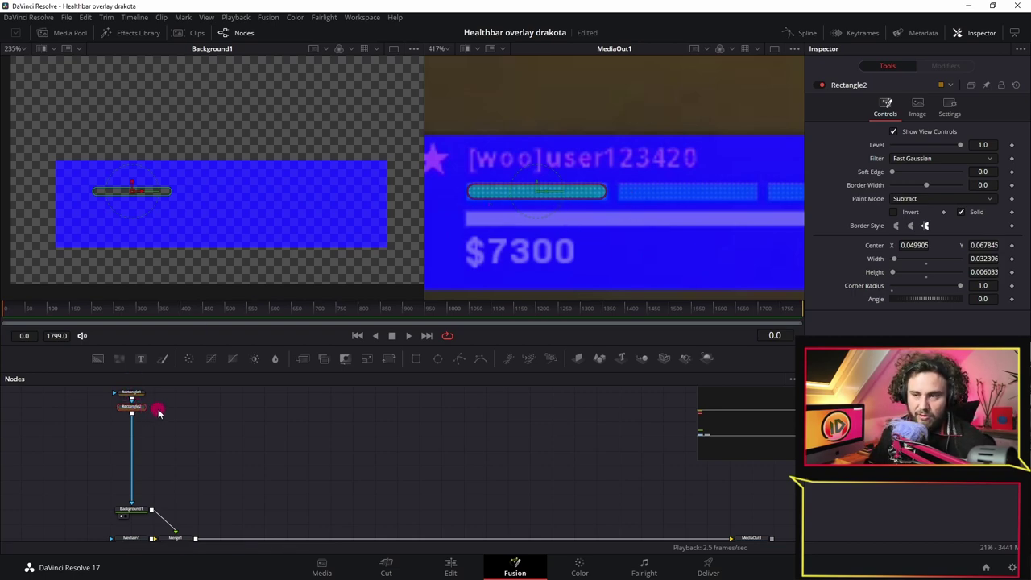
Step: Copy Rectangle2 and place pasted copies over the other health segments and the long bar below
{"action": "key", "text": "ctrl+c"}
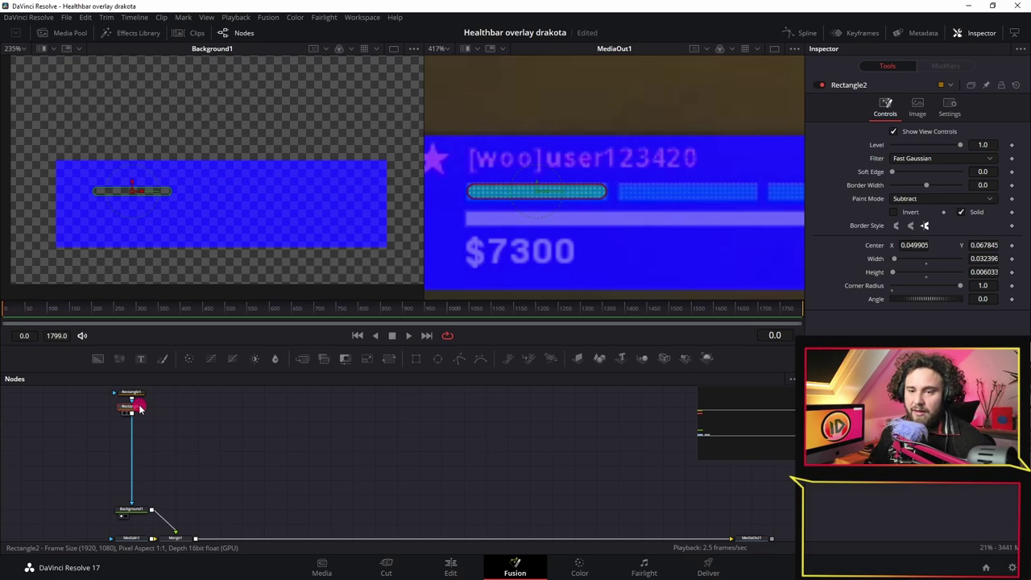
{"action": "key", "text": "ctrl+v"}
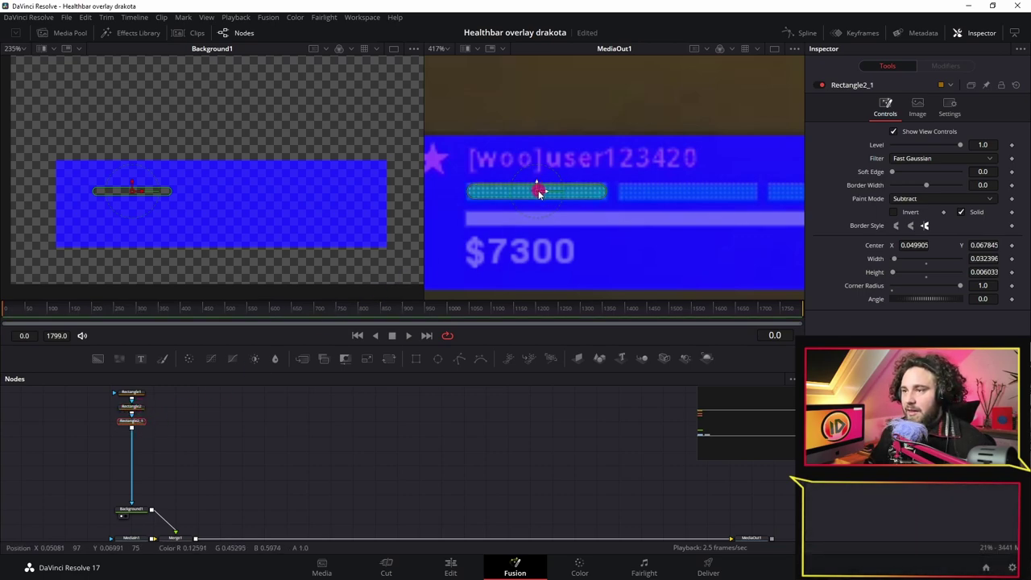
{"action": "left_click_drag", "start_coordinate": [546, 193], "coordinate": [699, 194]}
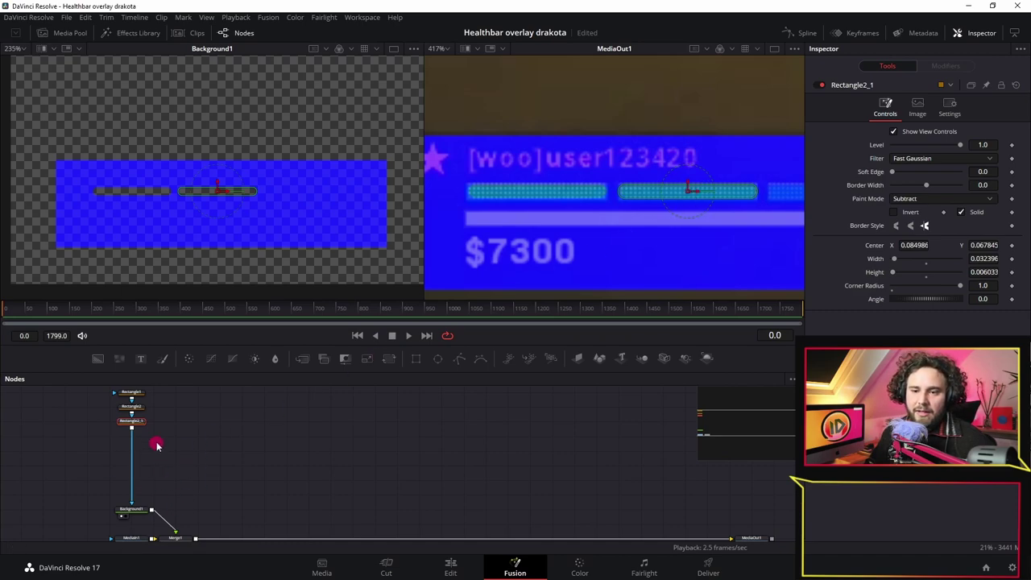
{"action": "key", "text": "ctrl+v"}
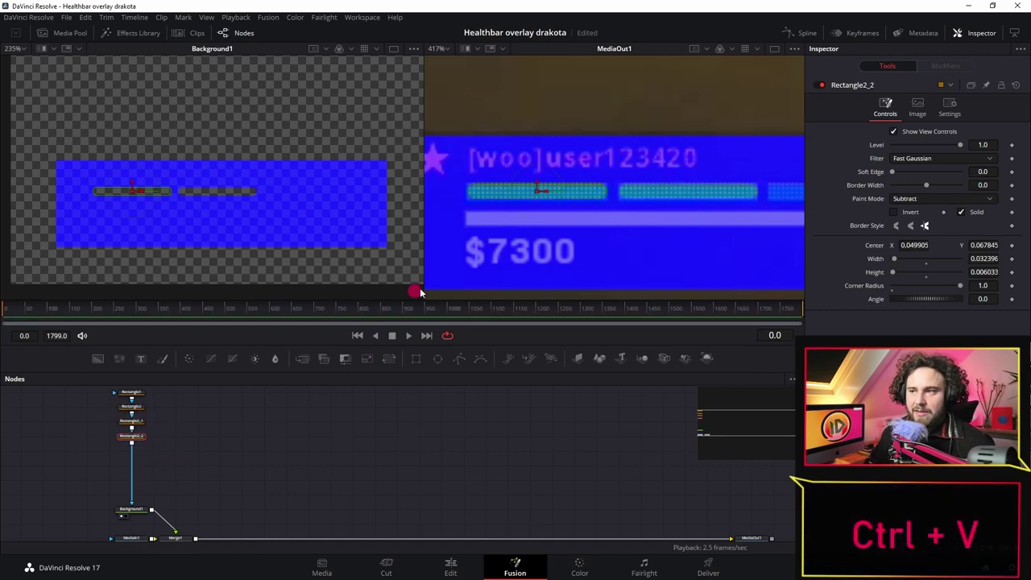
{"action": "left_click_drag", "start_coordinate": [709, 201], "coordinate": [510, 219]}
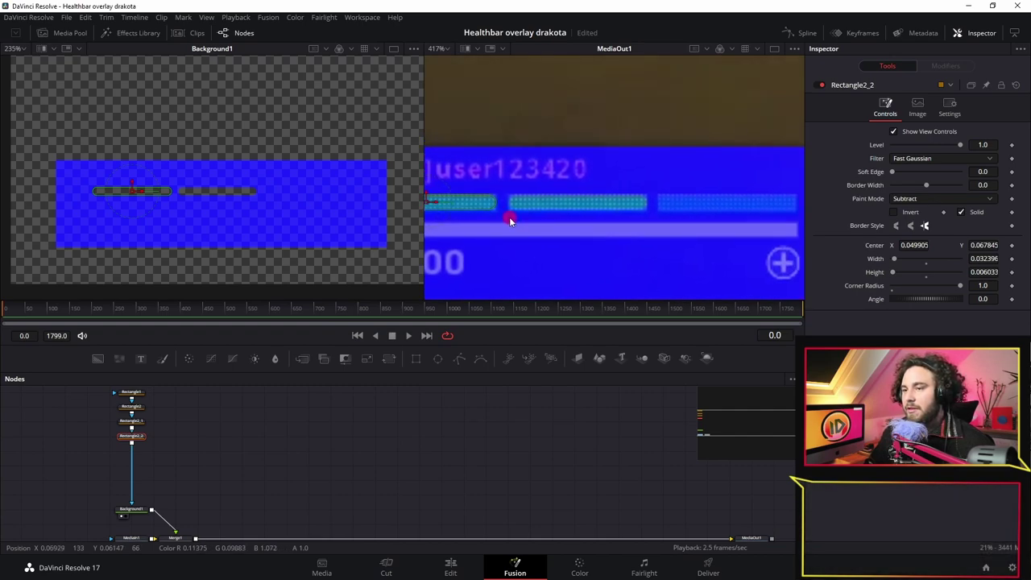
{"action": "left_click_drag", "start_coordinate": [437, 205], "coordinate": [735, 211]}
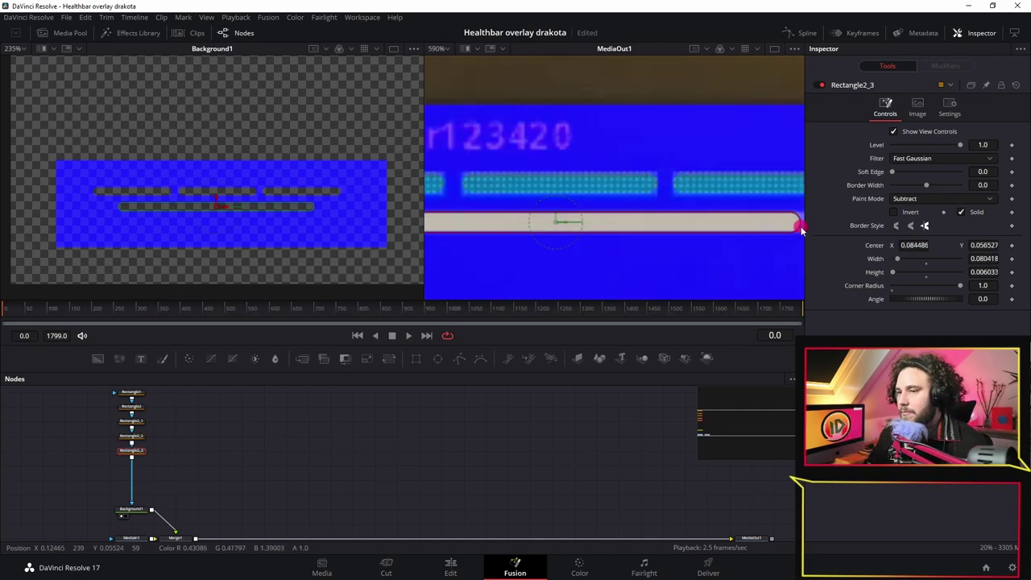
{"action": "left_click_drag", "start_coordinate": [538, 262], "coordinate": [561, 260]}
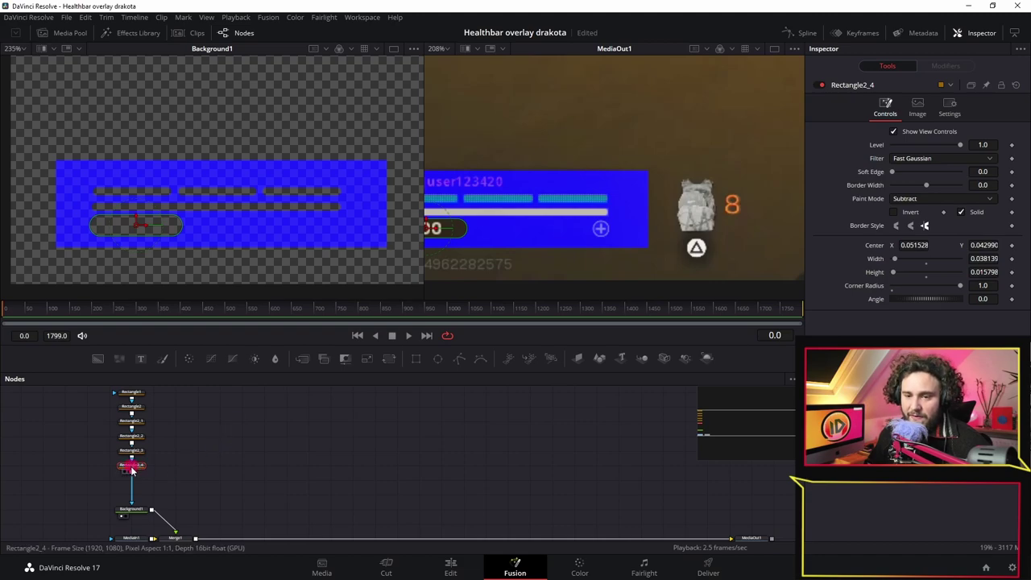
Step: Add Ellipse1 at 0.0079 width around the plus icon, centre (0.133, 0.043), set to Subtract
{"action": "left_click", "coordinate": [440, 362]}
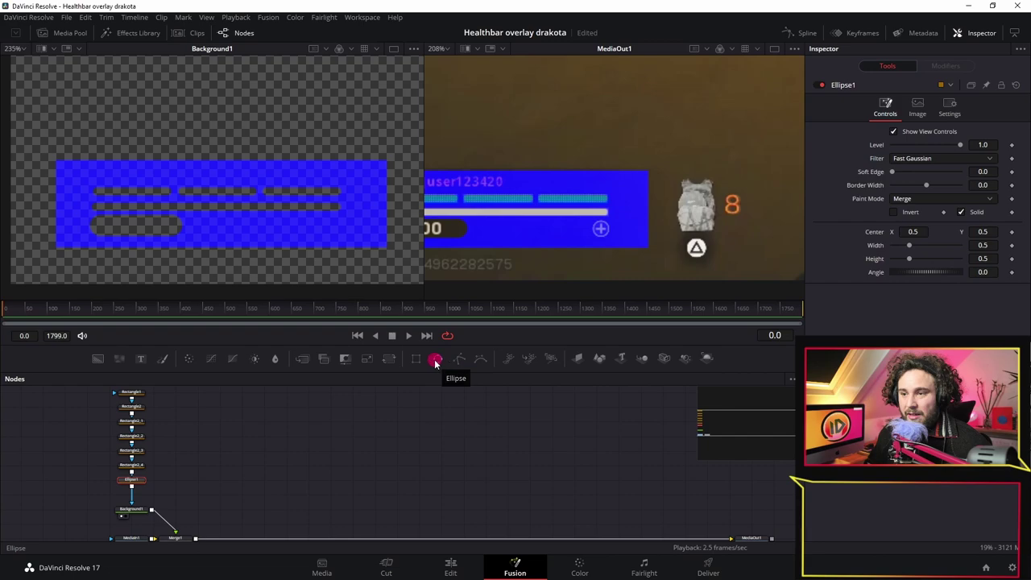
{"action": "scroll", "coordinate": [272, 157], "scroll_direction": "down", "scroll_amount": 8}
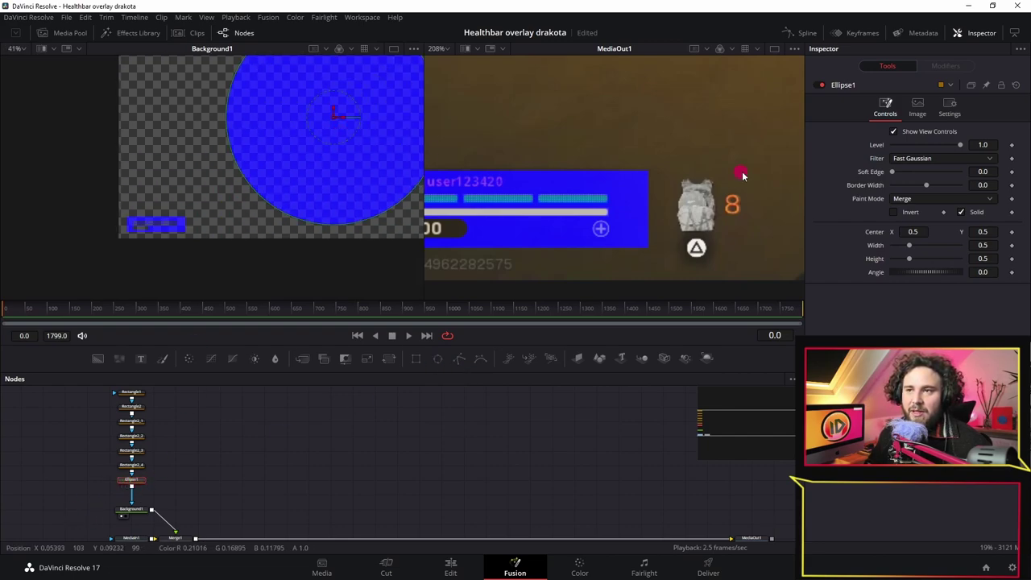
{"action": "left_click_drag", "start_coordinate": [330, 116], "coordinate": [175, 226]}
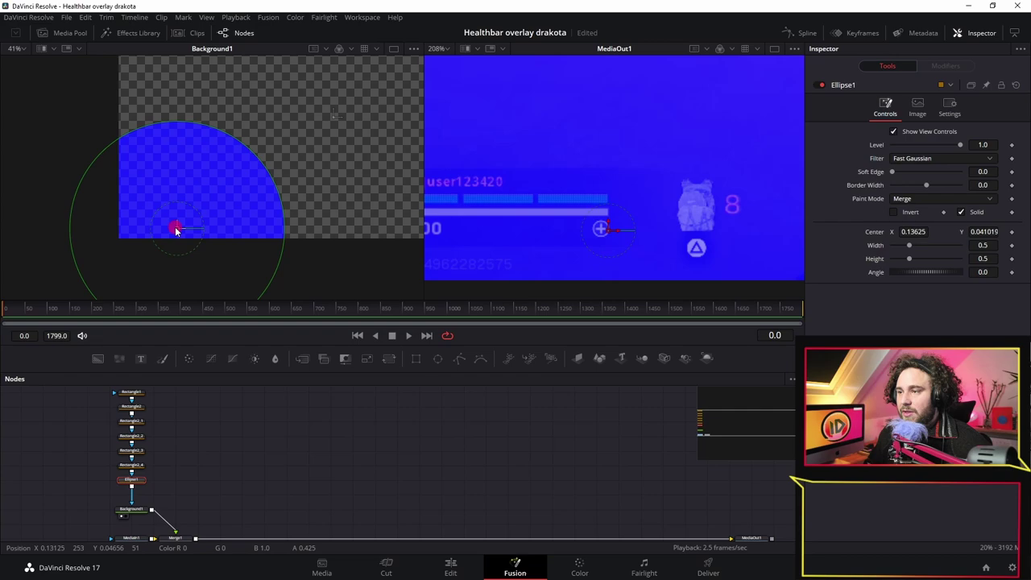
{"action": "scroll", "coordinate": [598, 229], "scroll_direction": "up", "scroll_amount": 5}
{"action": "left_click_drag", "start_coordinate": [622, 239], "coordinate": [592, 232]}
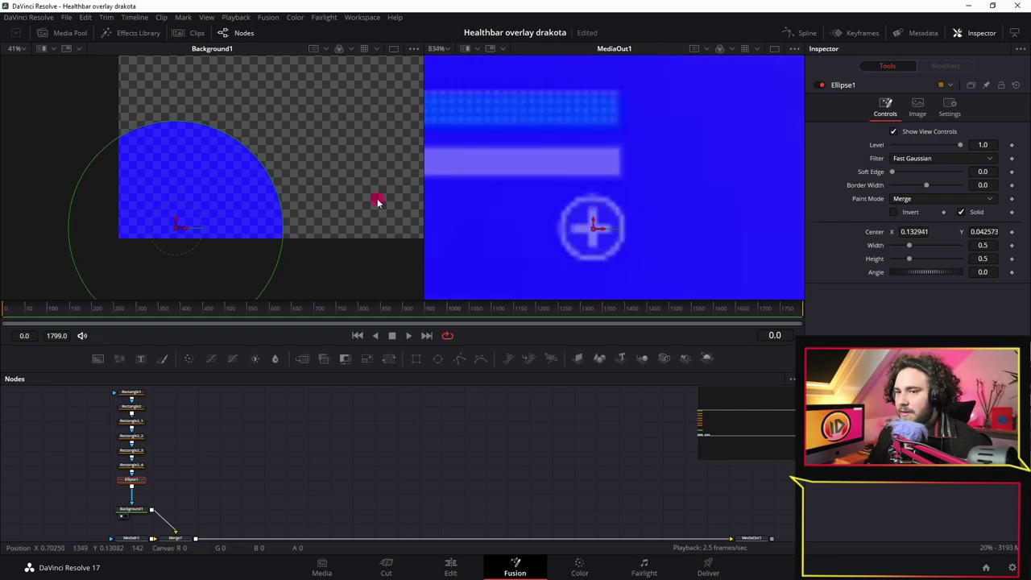
{"action": "left_click_drag", "start_coordinate": [249, 150], "coordinate": [180, 226]}
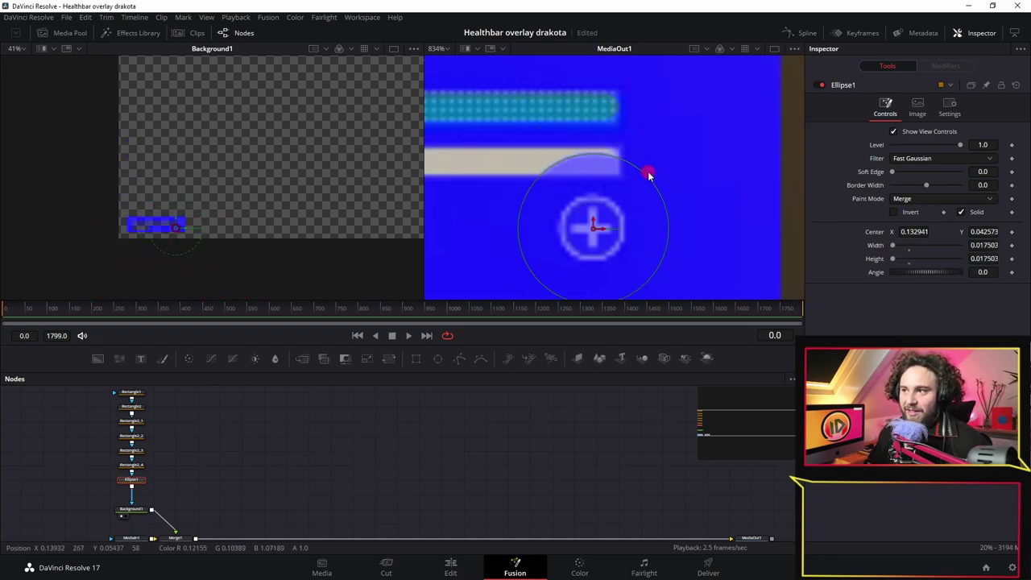
{"action": "left_click_drag", "start_coordinate": [644, 177], "coordinate": [613, 202]}
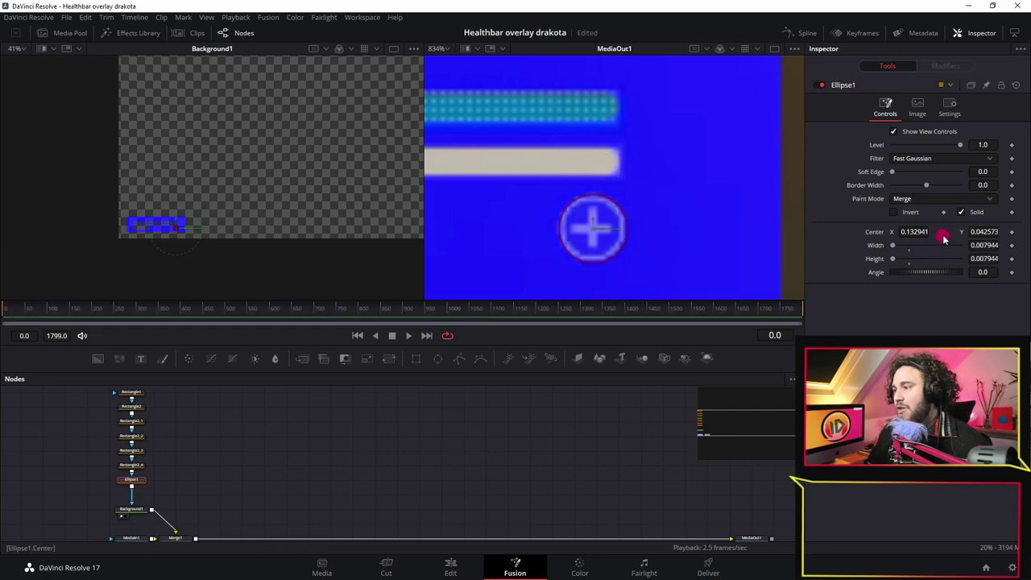
{"action": "left_click", "coordinate": [928, 200]}
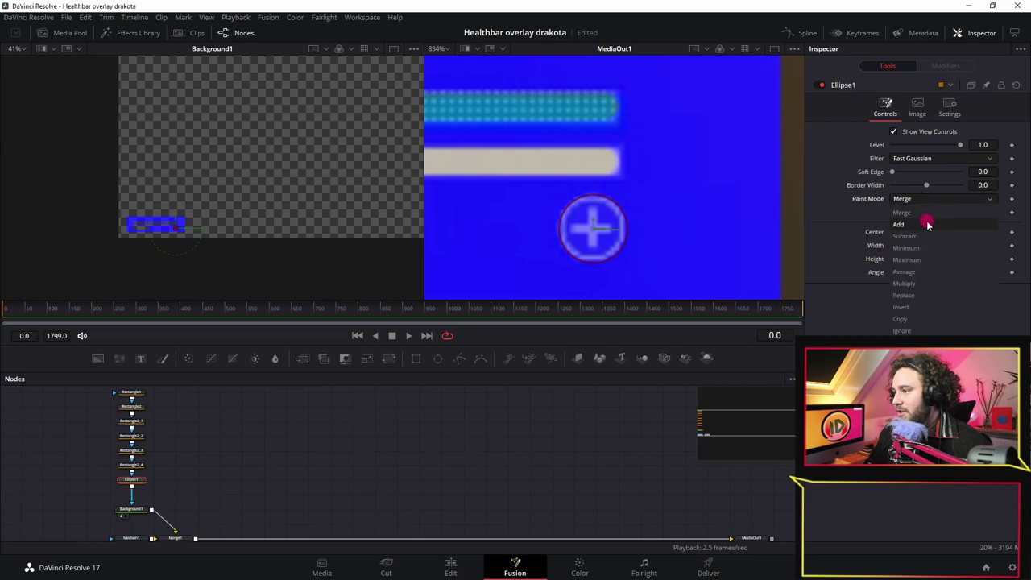
{"action": "left_click", "coordinate": [919, 237]}
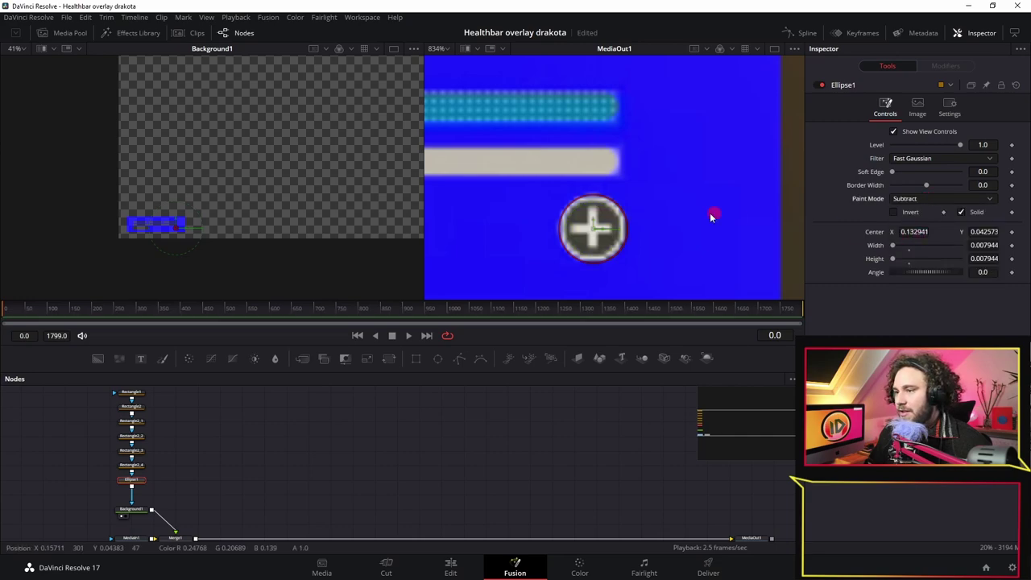
{"action": "scroll", "coordinate": [576, 237], "scroll_direction": "down", "scroll_amount": 10}
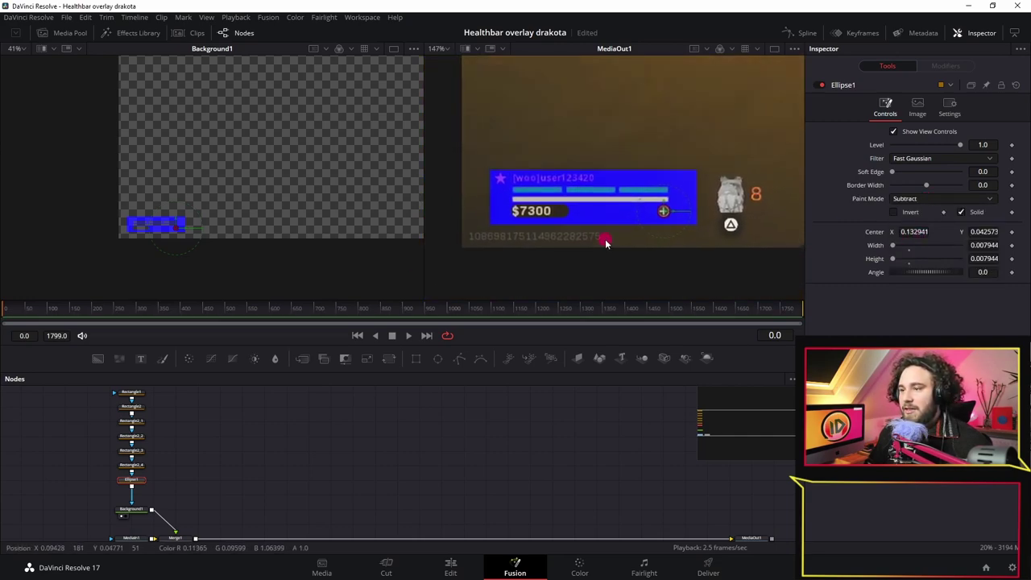
Step: Set Background1's alpha to 1.0 and save the project
{"action": "left_click", "coordinate": [137, 516]}
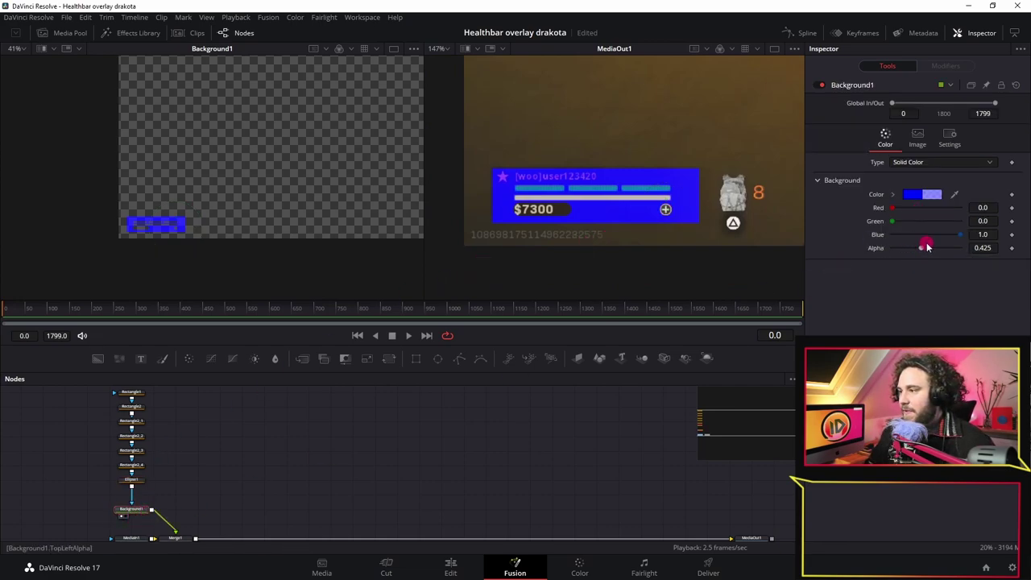
{"action": "left_click_drag", "start_coordinate": [925, 250], "coordinate": [960, 248]}
{"action": "scroll", "coordinate": [636, 186], "scroll_direction": "up", "scroll_amount": 1}
{"action": "scroll", "coordinate": [599, 182], "scroll_direction": "down", "scroll_amount": 1}
{"action": "scroll", "coordinate": [599, 182], "scroll_direction": "down", "scroll_amount": 1}
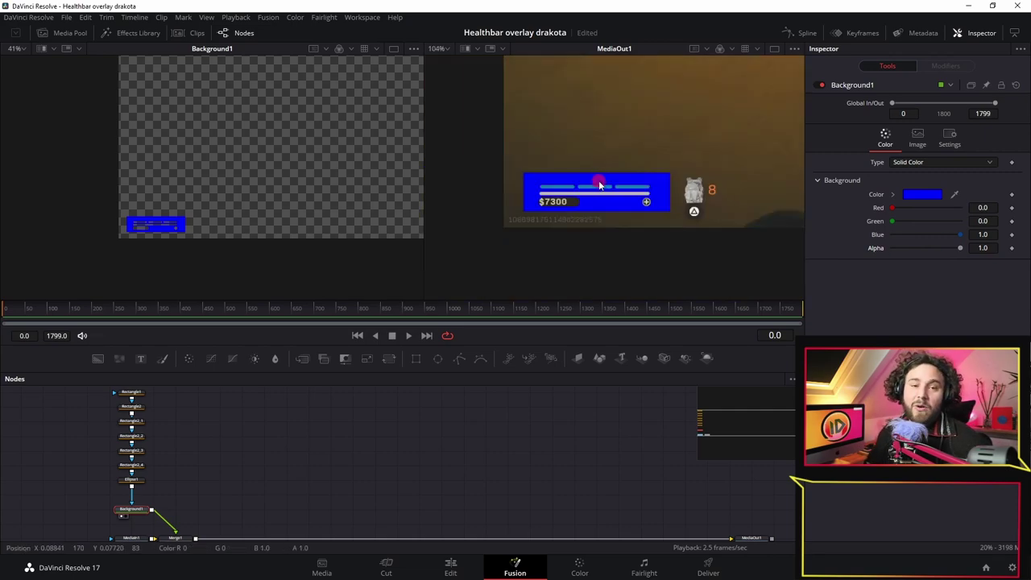
{"action": "scroll", "coordinate": [581, 205], "scroll_direction": "down", "scroll_amount": 1}
{"action": "scroll", "coordinate": [594, 208], "scroll_direction": "up", "scroll_amount": 1}
{"action": "key", "text": "ctrl+s"}
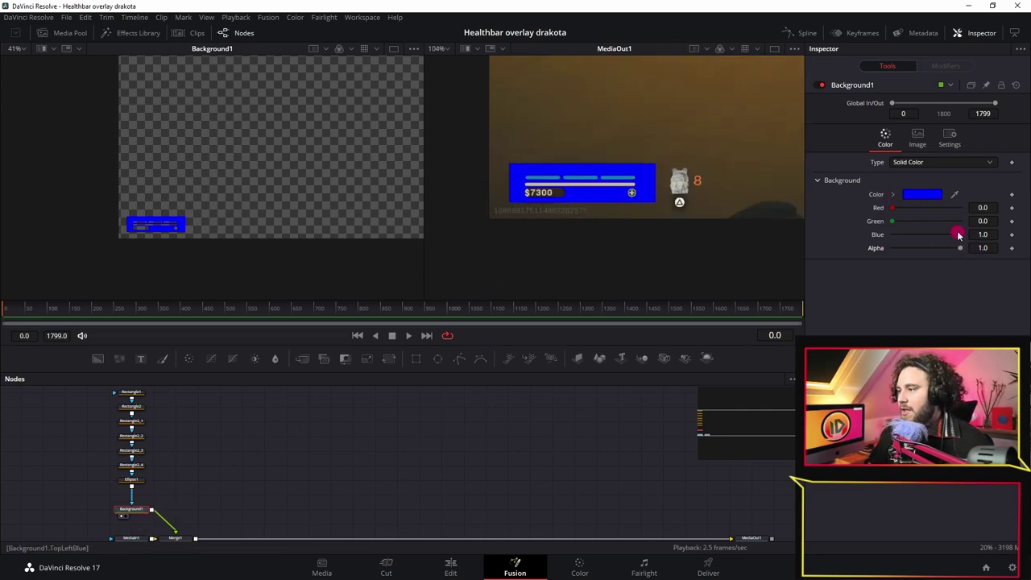
Step: Make Background1 black by setting Red, Green and Blue to 0
{"action": "left_click_drag", "start_coordinate": [962, 239], "coordinate": [798, 246]}
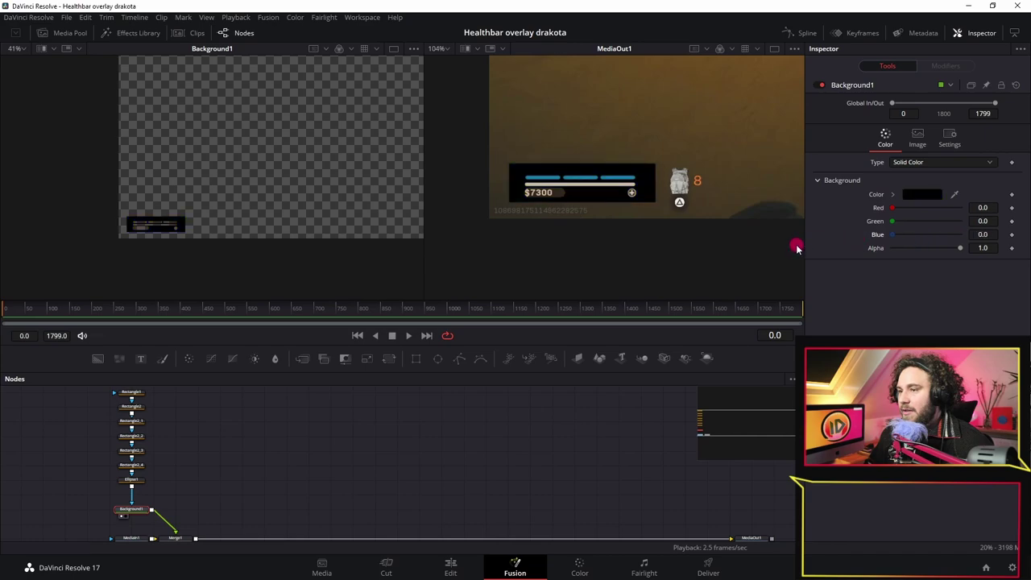
{"action": "scroll", "coordinate": [538, 208], "scroll_direction": "up", "scroll_amount": 4}
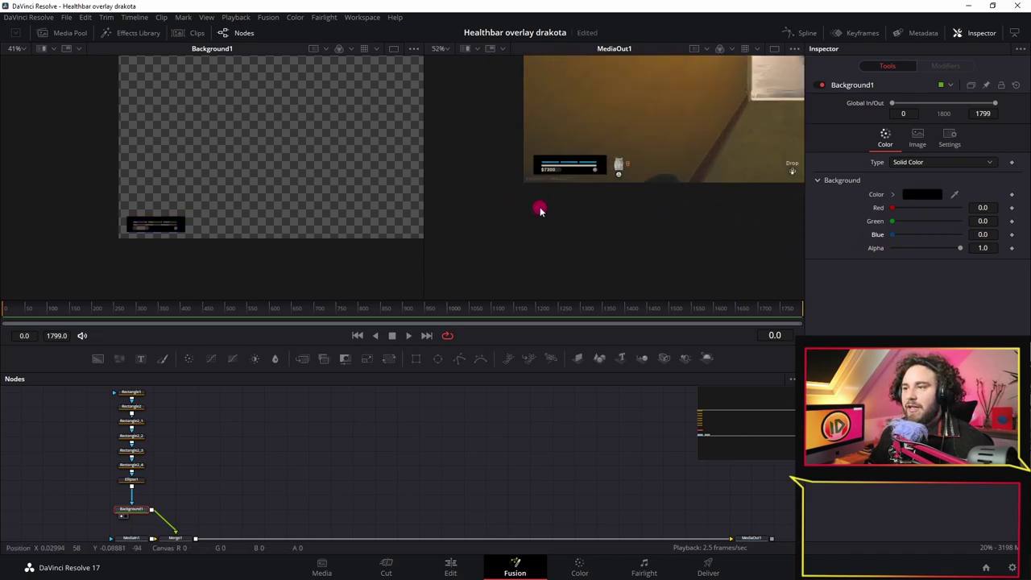
{"action": "scroll", "coordinate": [80, 455], "scroll_direction": "up", "scroll_amount": 2}
{"action": "left_click", "coordinate": [135, 426]}
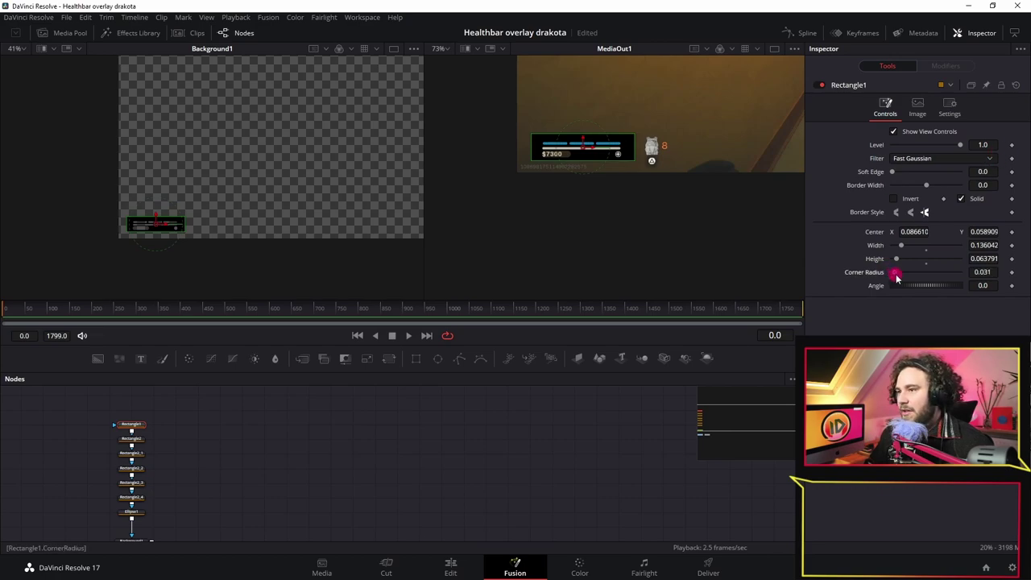
Step: Set Rectangle1's corner radius to 0.142
{"action": "left_click_drag", "start_coordinate": [915, 282], "coordinate": [912, 281]}
{"action": "scroll", "coordinate": [580, 135], "scroll_direction": "up", "scroll_amount": 3}
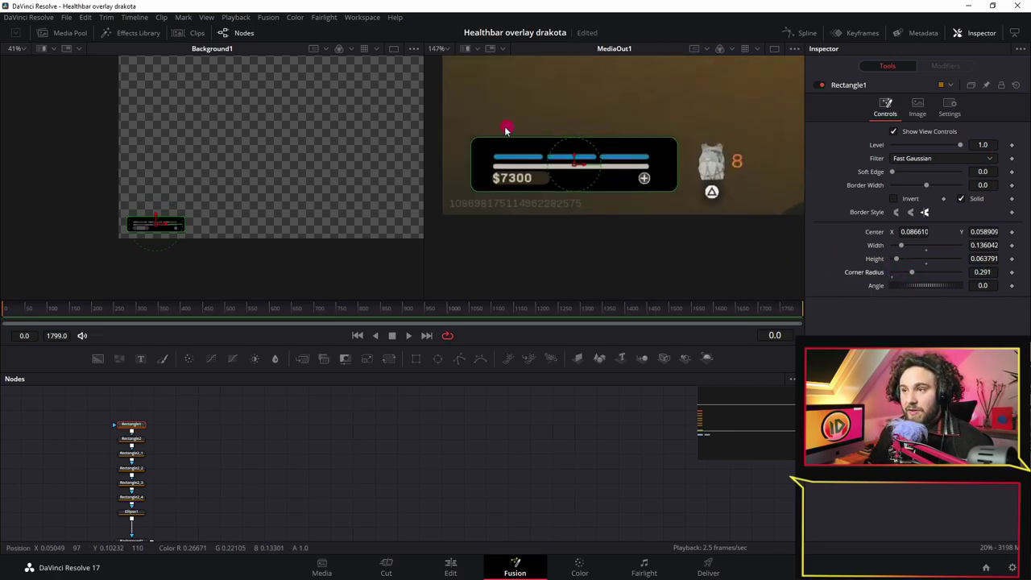
{"action": "scroll", "coordinate": [483, 150], "scroll_direction": "up", "scroll_amount": 5}
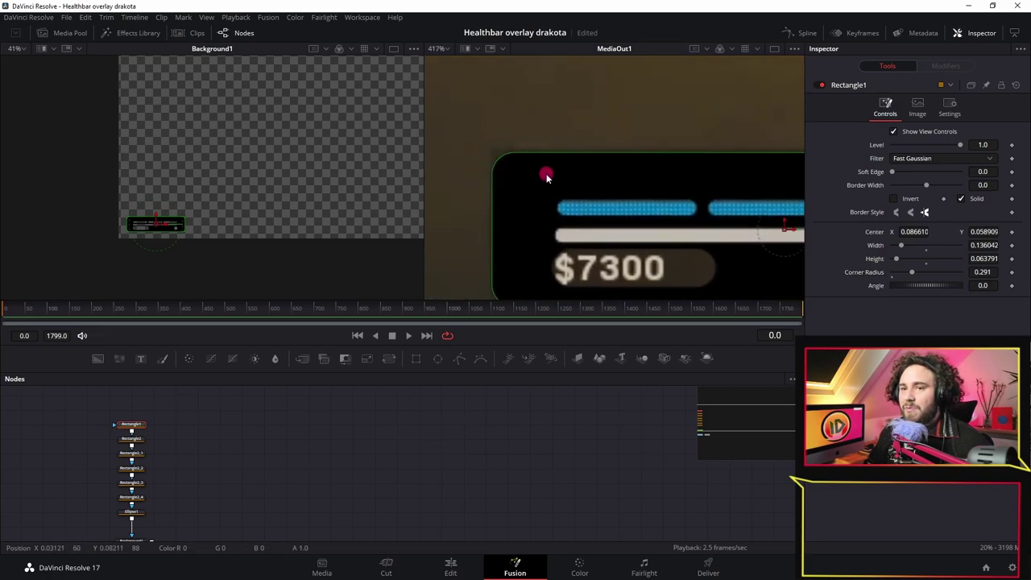
{"action": "scroll", "coordinate": [539, 187], "scroll_direction": "down", "scroll_amount": 2}
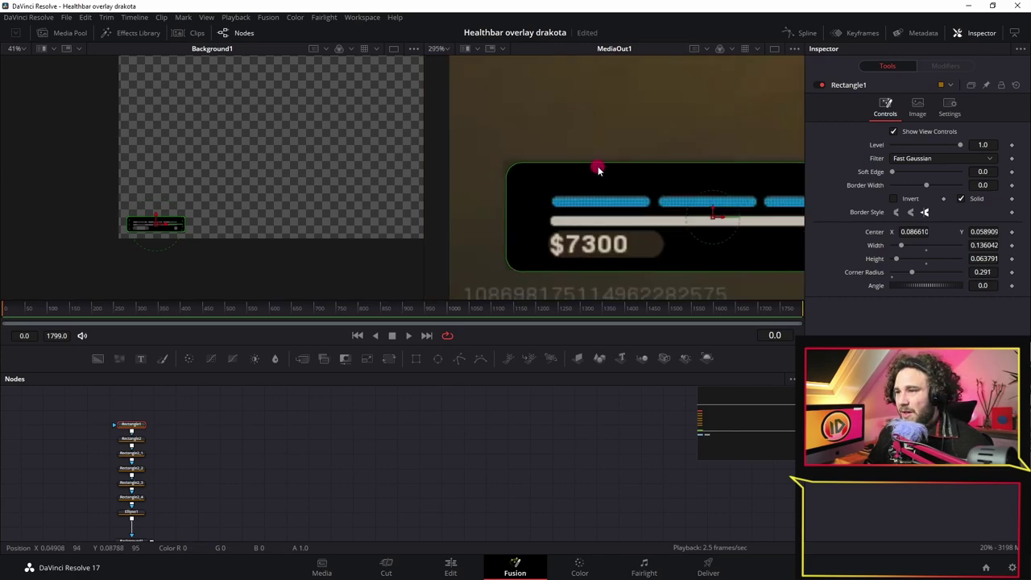
Step: Resize Rectangle1 to 0.1438 × 0.0669 and shift its centre X to 0.0903
{"action": "left_click_drag", "start_coordinate": [599, 164], "coordinate": [600, 160]}
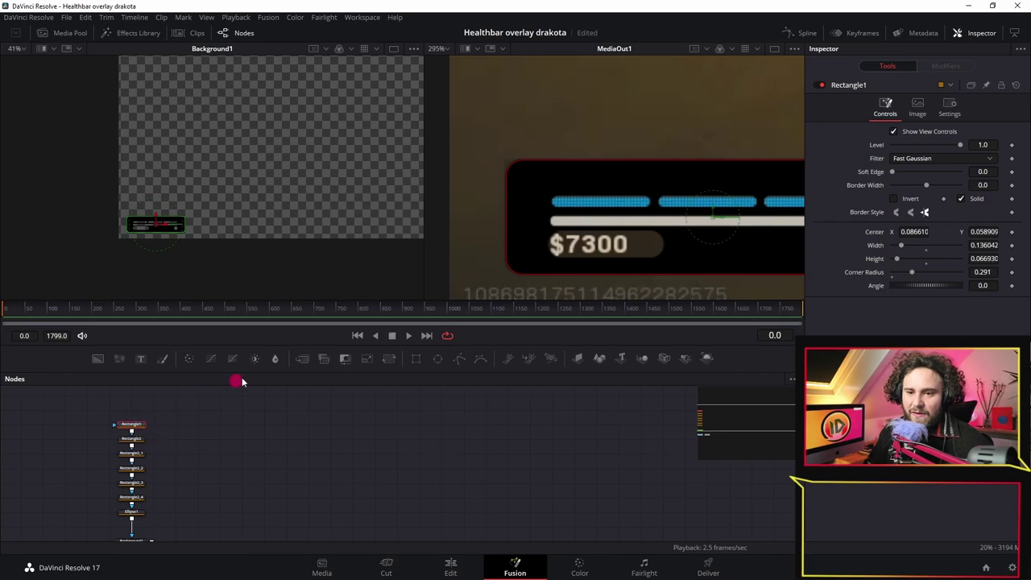
{"action": "left_click_drag", "start_coordinate": [765, 209], "coordinate": [625, 202]}
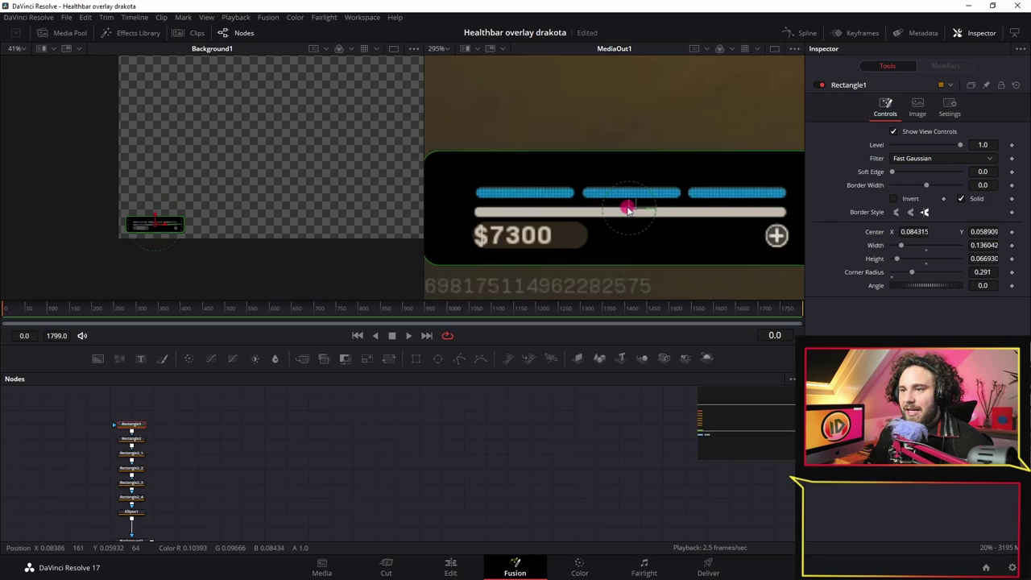
{"action": "scroll", "coordinate": [648, 232], "scroll_direction": "down", "scroll_amount": 2}
{"action": "scroll", "coordinate": [649, 232], "scroll_direction": "down", "scroll_amount": 3}
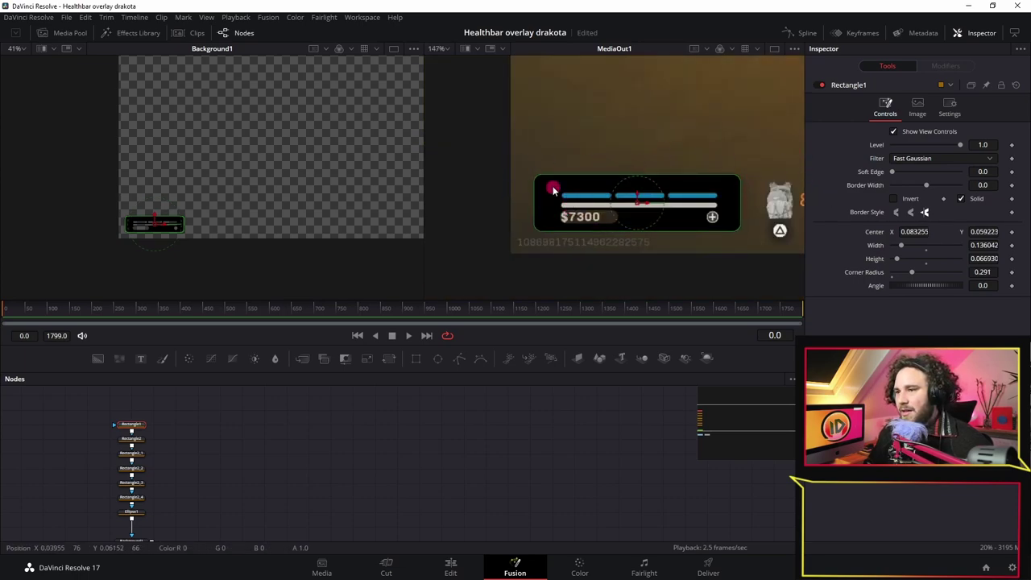
{"action": "scroll", "coordinate": [554, 190], "scroll_direction": "up", "scroll_amount": 3}
{"action": "mouse_move", "coordinate": [516, 196]}
{"action": "left_mouse_down"}
{"action": "mouse_move", "coordinate": [539, 207]}
{"action": "mouse_move", "coordinate": [515, 210]}
{"action": "left_mouse_up"}
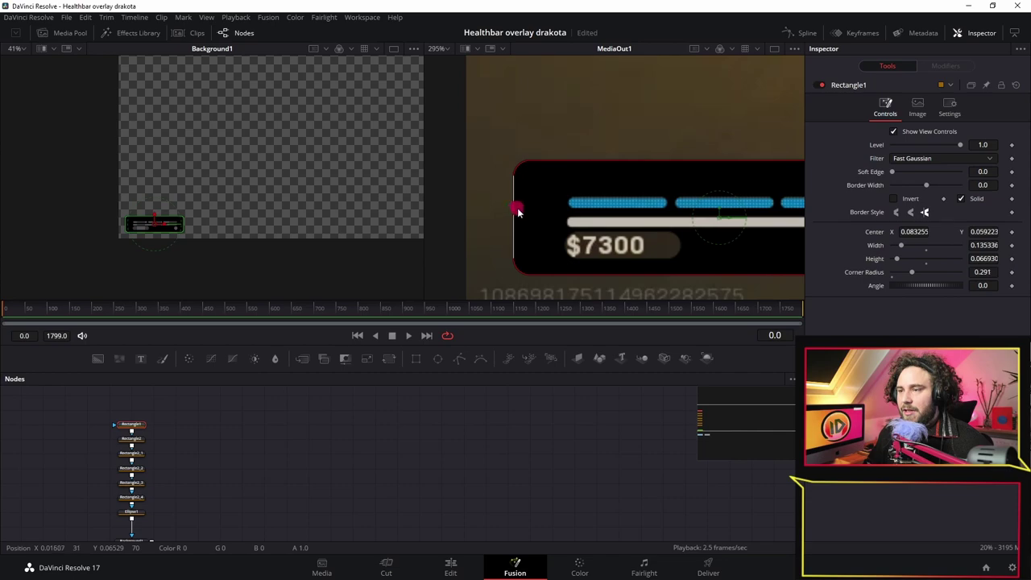
{"action": "scroll", "coordinate": [559, 145], "scroll_direction": "down", "scroll_amount": 3}
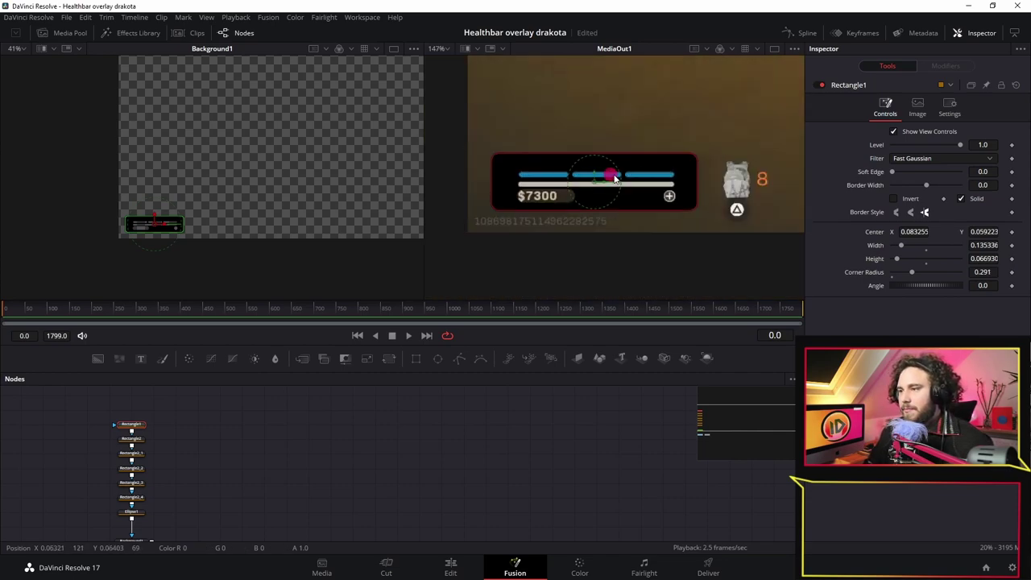
{"action": "left_click_drag", "start_coordinate": [695, 179], "coordinate": [704, 181]}
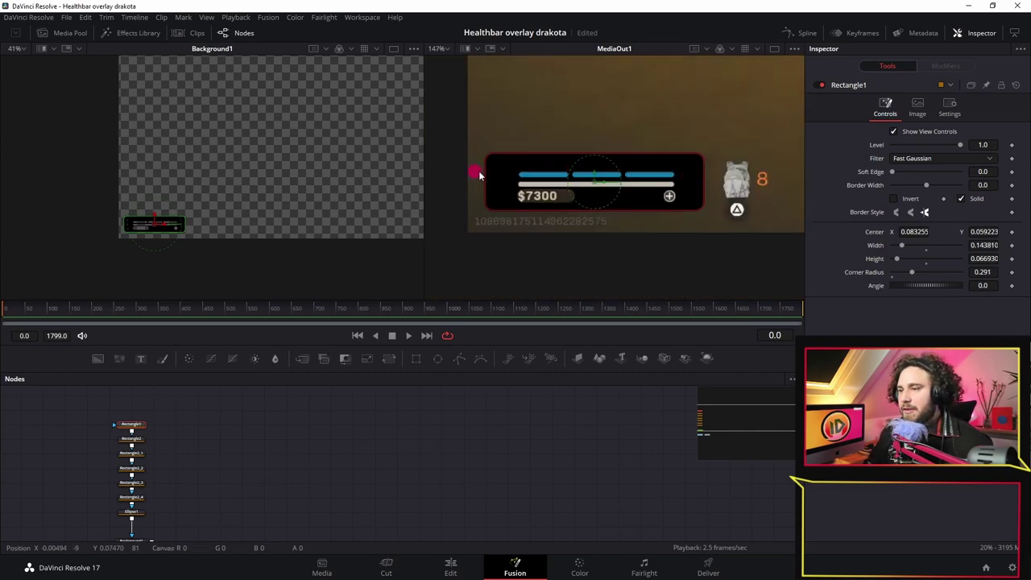
{"action": "left_click_drag", "start_coordinate": [605, 184], "coordinate": [616, 181]}
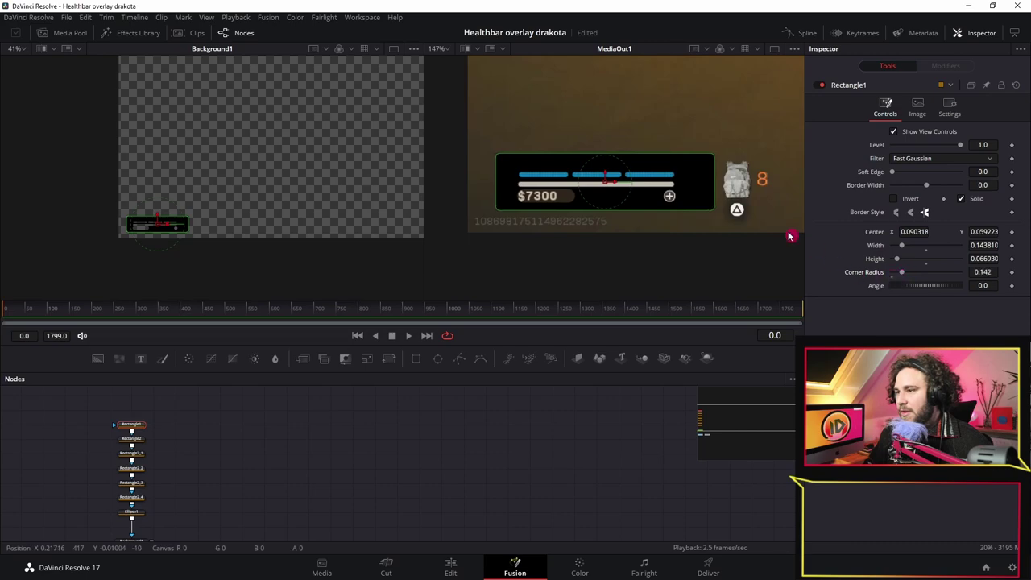
{"action": "scroll", "coordinate": [725, 156], "scroll_direction": "up", "scroll_amount": 1}
{"action": "scroll", "coordinate": [721, 164], "scroll_direction": "down", "scroll_amount": 1}
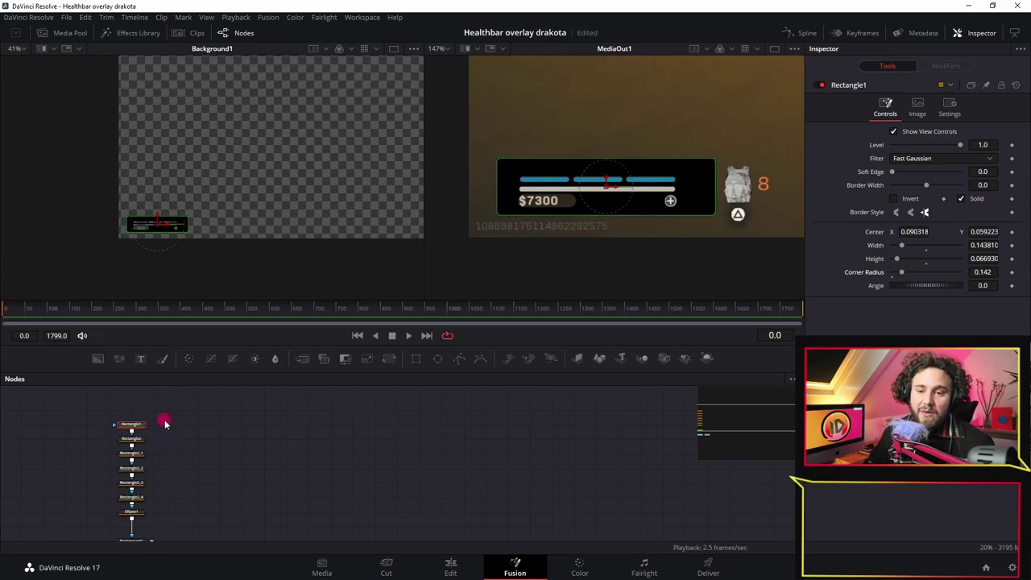
Step: Duplicate the whole background-and-mask node chain and feed it into a new Merge2 node
{"action": "key", "text": "ctrl+f"}
{"action": "left_click_drag", "start_coordinate": [126, 407], "coordinate": [181, 525]}
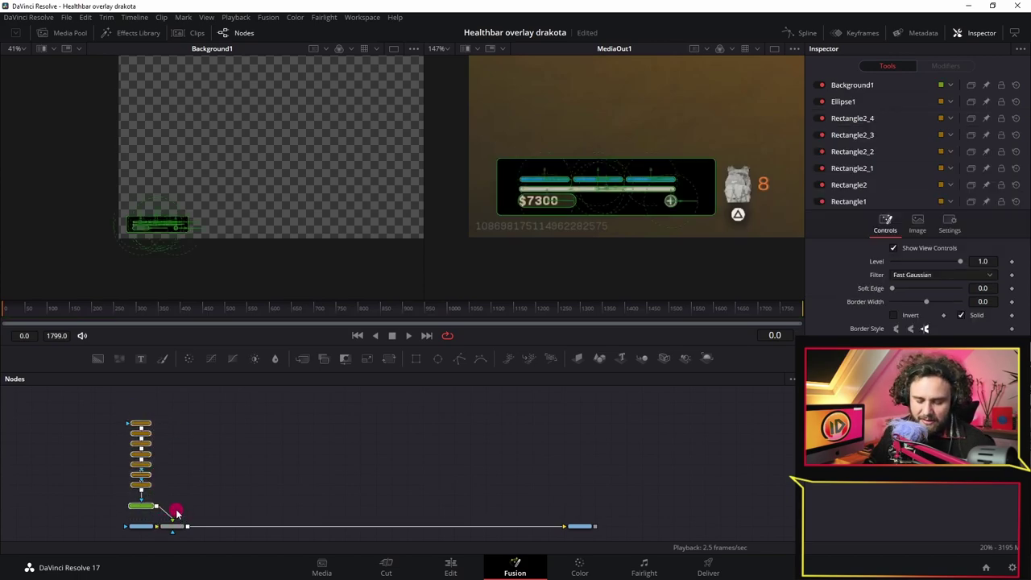
{"action": "key", "text": "ctrl+c"}
{"action": "left_click", "coordinate": [214, 430]}
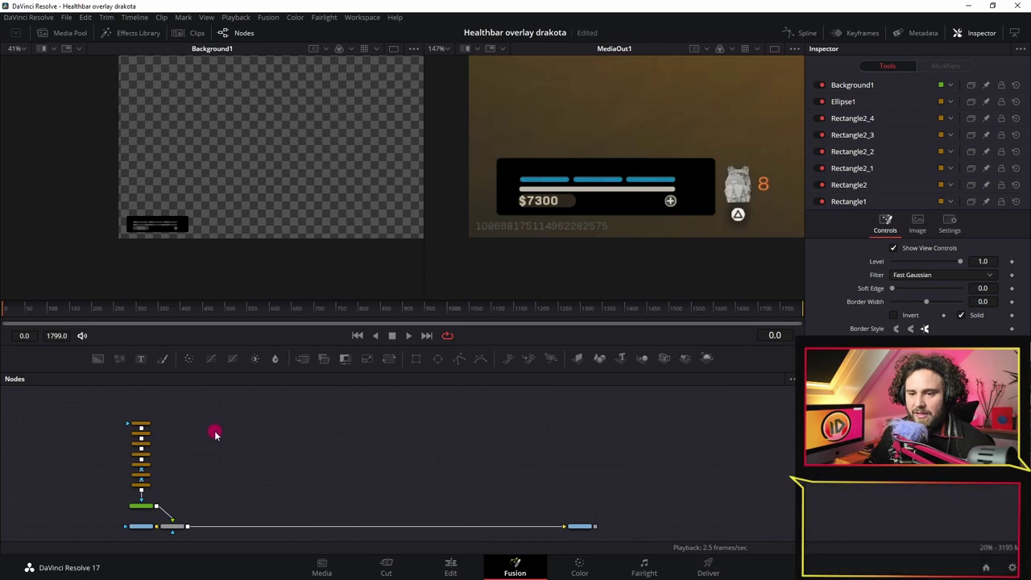
{"action": "key", "text": "ctrl+v"}
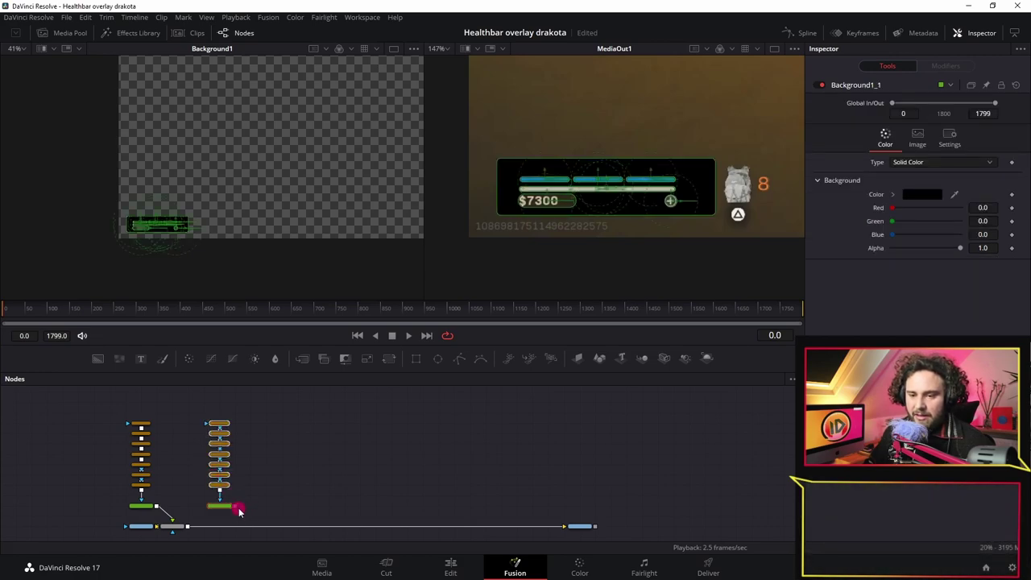
{"action": "left_click_drag", "start_coordinate": [236, 510], "coordinate": [189, 527]}
{"action": "scroll", "coordinate": [224, 512], "scroll_direction": "up", "scroll_amount": 3}
{"action": "left_click_drag", "start_coordinate": [257, 499], "coordinate": [288, 468]}
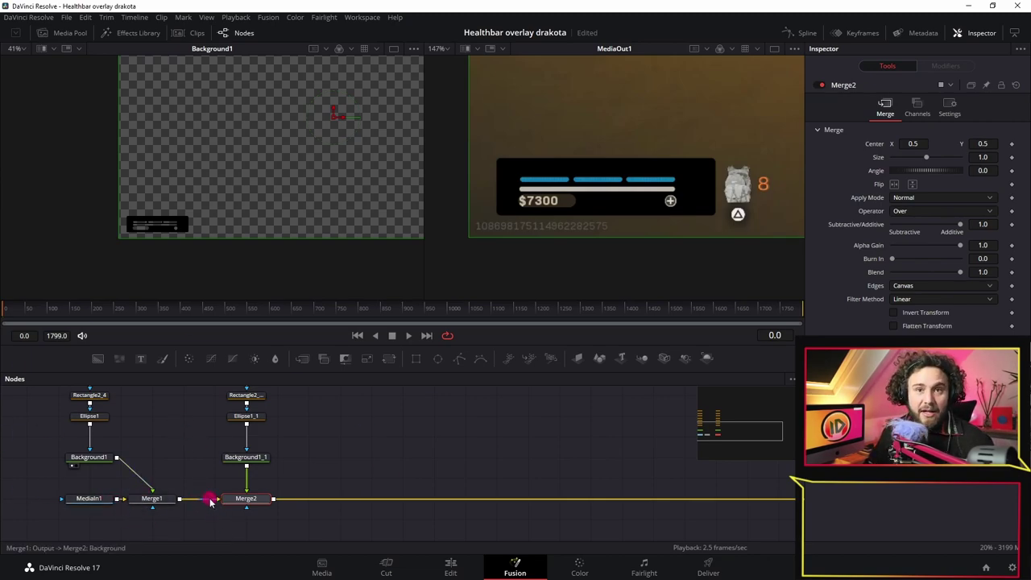
Step: Keep Merge2's operator as Over and select Background1_1
{"action": "left_click", "coordinate": [246, 483]}
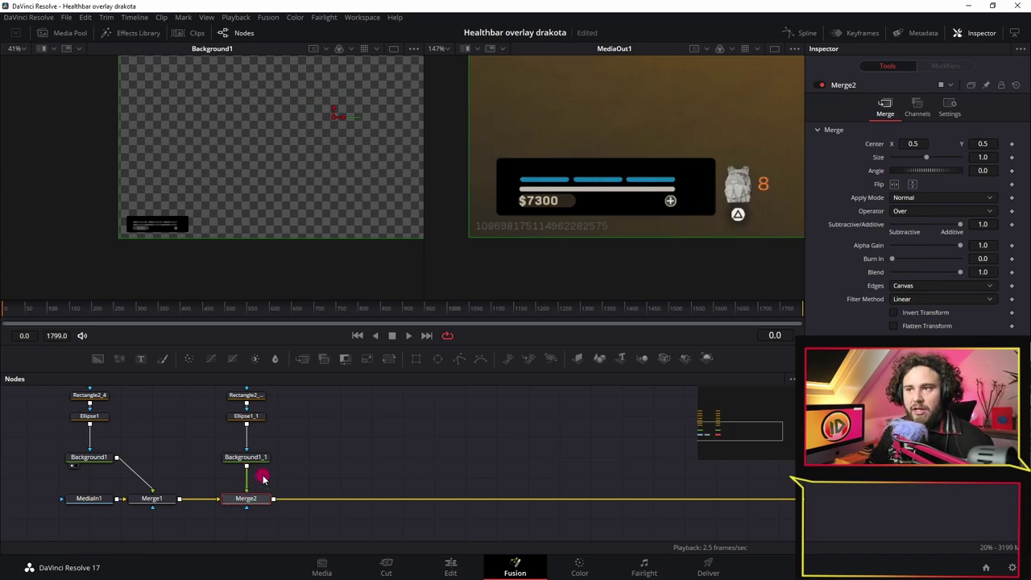
{"action": "left_click", "coordinate": [910, 211]}
{"action": "left_click", "coordinate": [915, 229]}
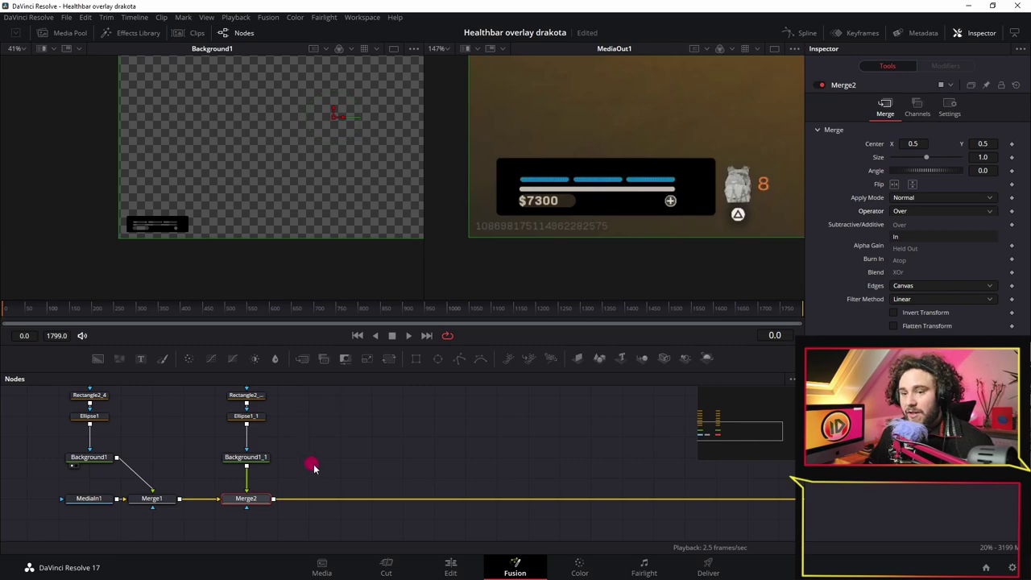
{"action": "left_click", "coordinate": [238, 457]}
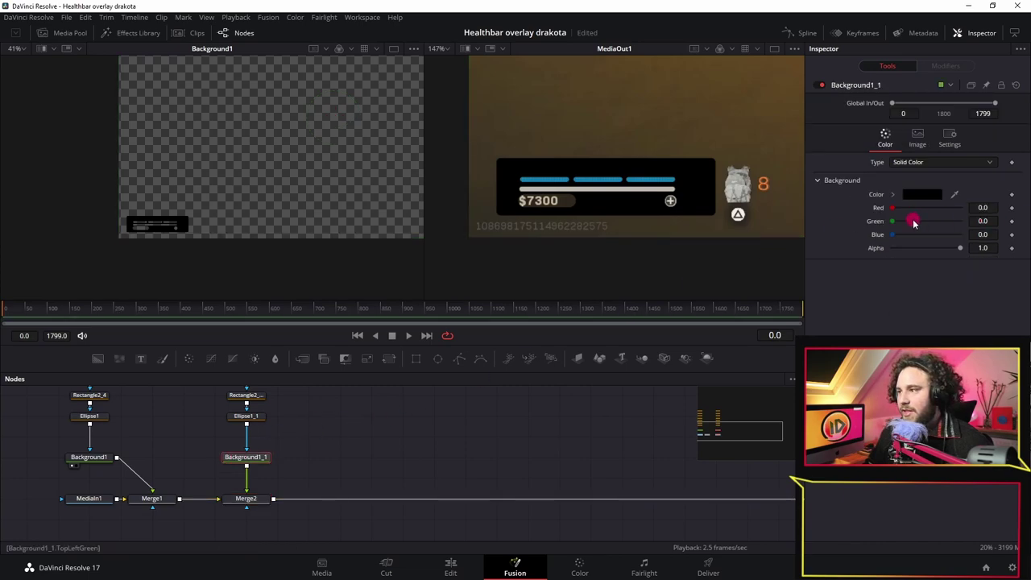
Step: Raise Background1_1's Red to 0.929 for a solid red panel
{"action": "left_click_drag", "start_coordinate": [895, 209], "coordinate": [955, 207]}
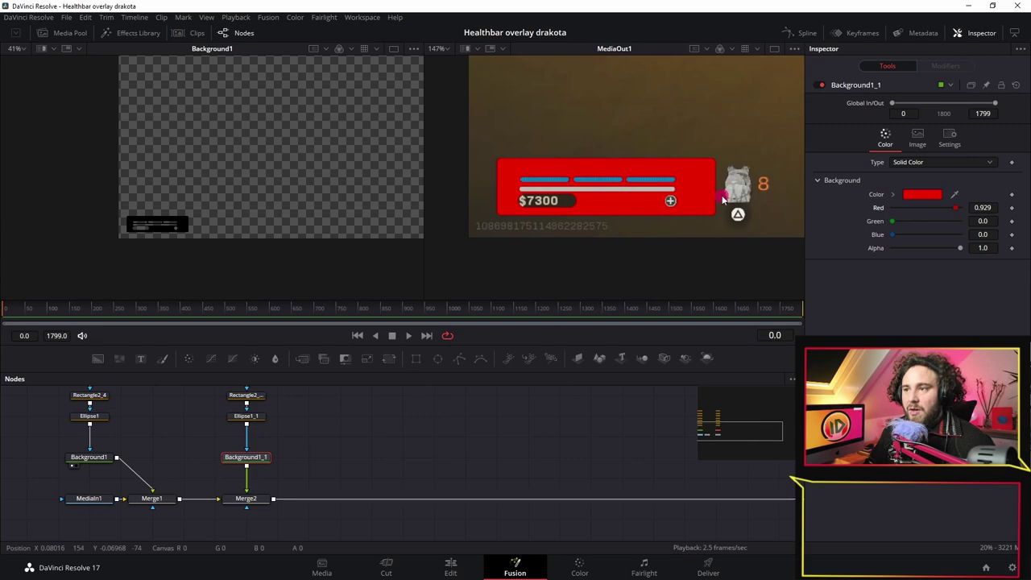
{"action": "scroll", "coordinate": [215, 419], "scroll_direction": "up", "scroll_amount": 5}
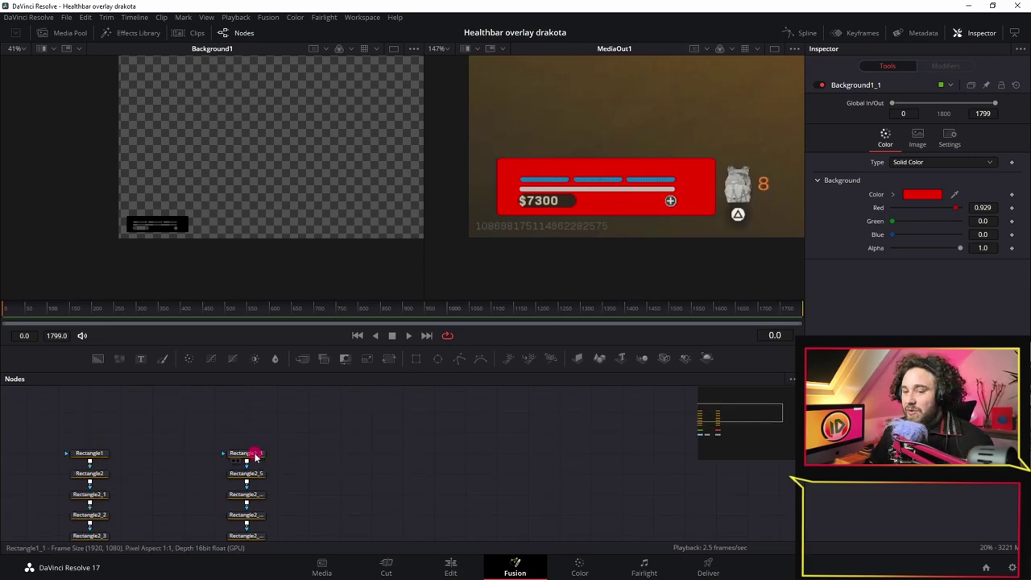
Step: Turn Rectangle1_1 into an unfilled outline with border width 0.001
{"action": "left_click", "coordinate": [255, 455]}
{"action": "left_click", "coordinate": [963, 199]}
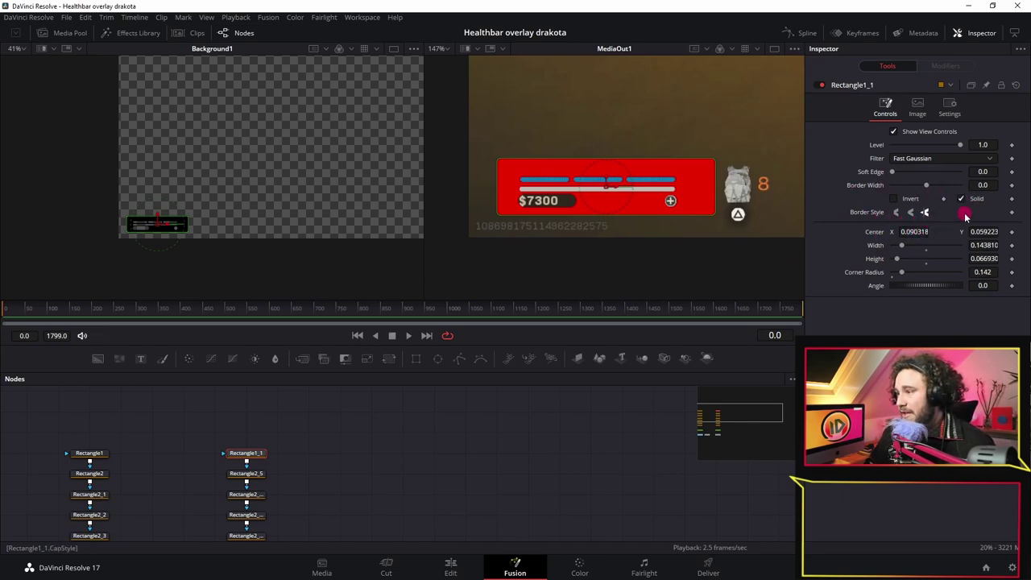
{"action": "left_click", "coordinate": [962, 199]}
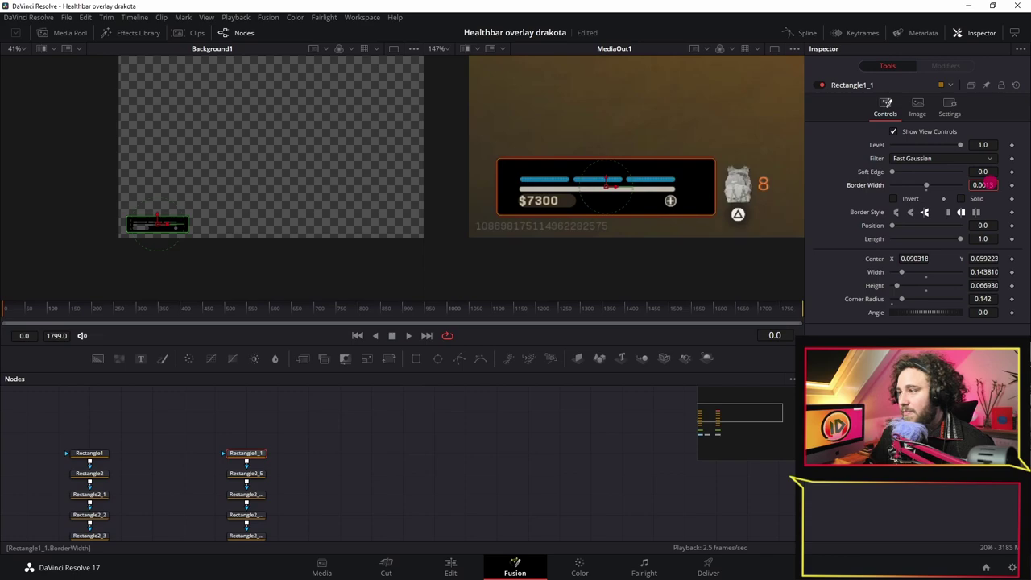
{"action": "scroll", "coordinate": [652, 172], "scroll_direction": "up", "scroll_amount": 5}
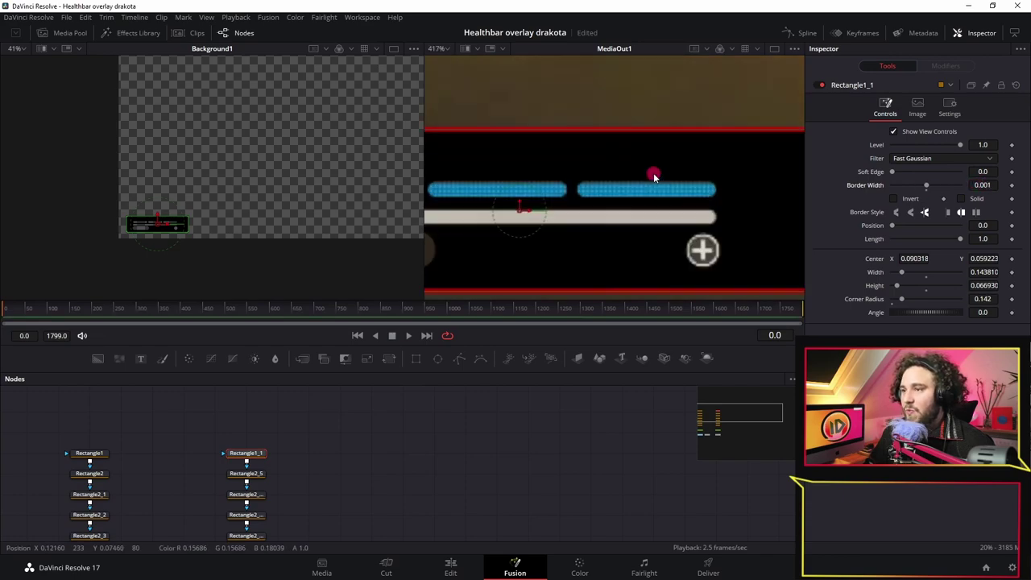
{"action": "scroll", "coordinate": [550, 143], "scroll_direction": "down", "scroll_amount": 5}
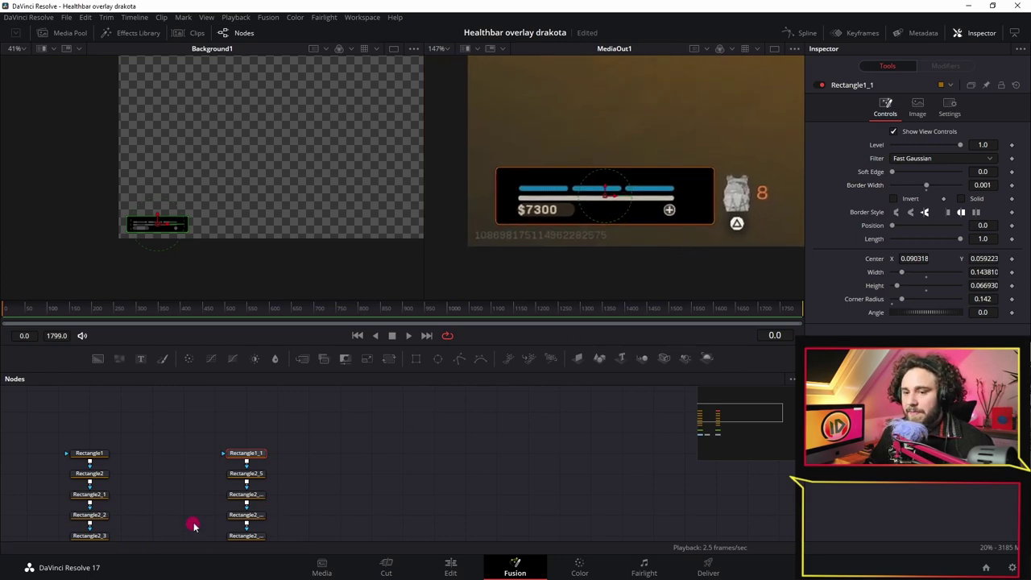
Step: Set Rectangle2_5 to Add paint mode, uncheck Solid, and widen its border slightly
{"action": "left_click", "coordinate": [244, 476]}
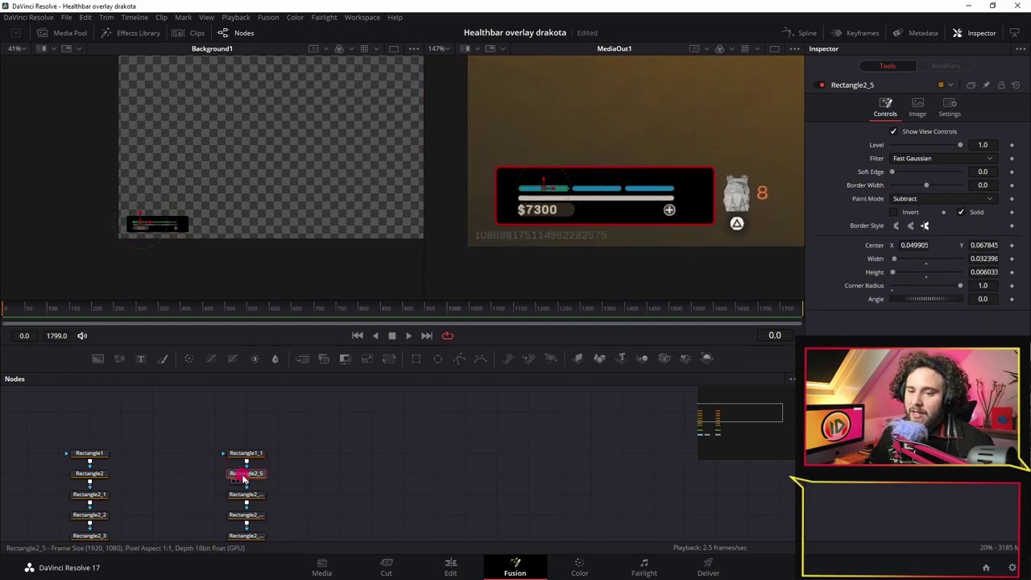
{"action": "left_click", "coordinate": [939, 202]}
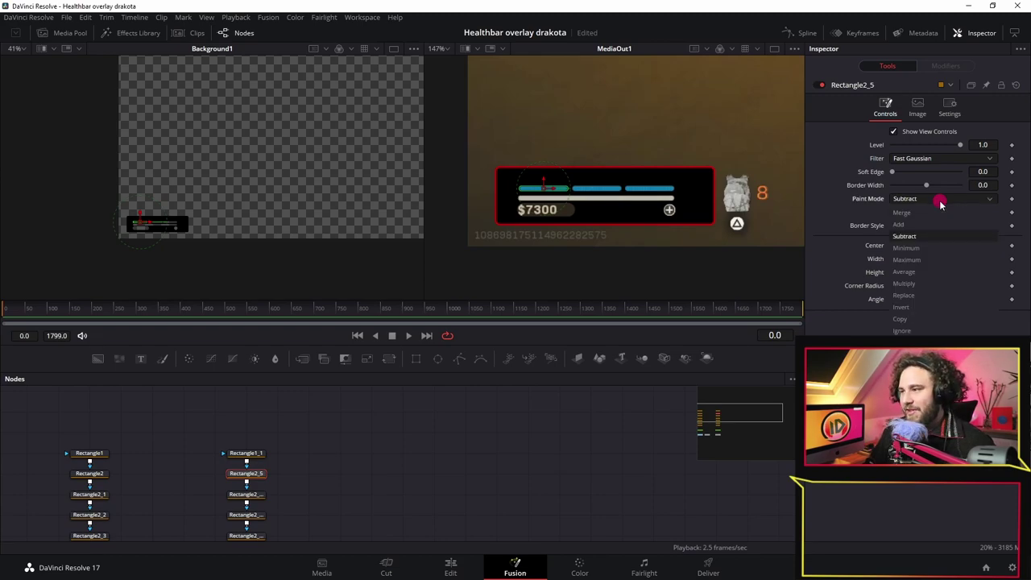
{"action": "left_click", "coordinate": [900, 227]}
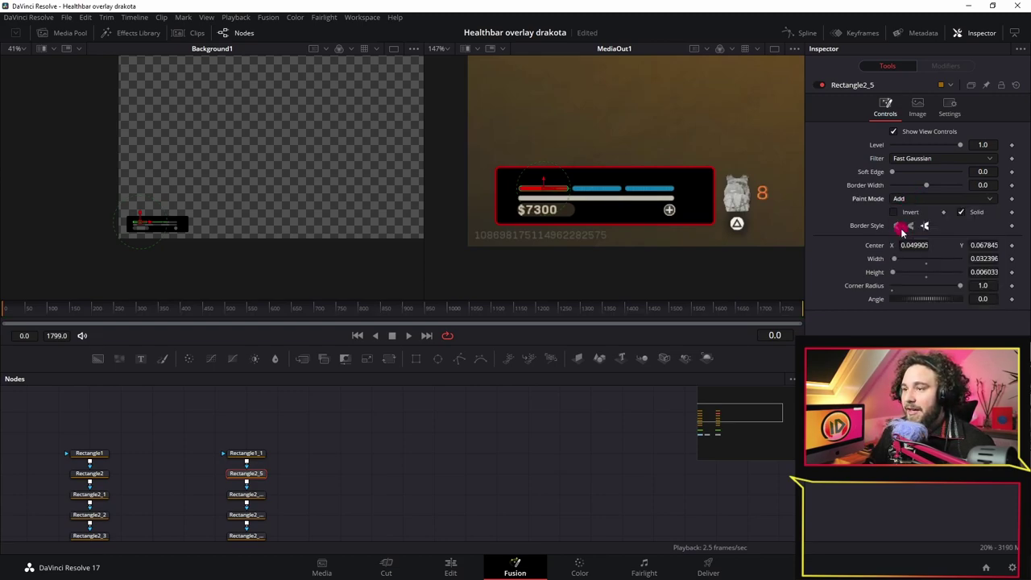
{"action": "scroll", "coordinate": [564, 194], "scroll_direction": "up", "scroll_amount": 4}
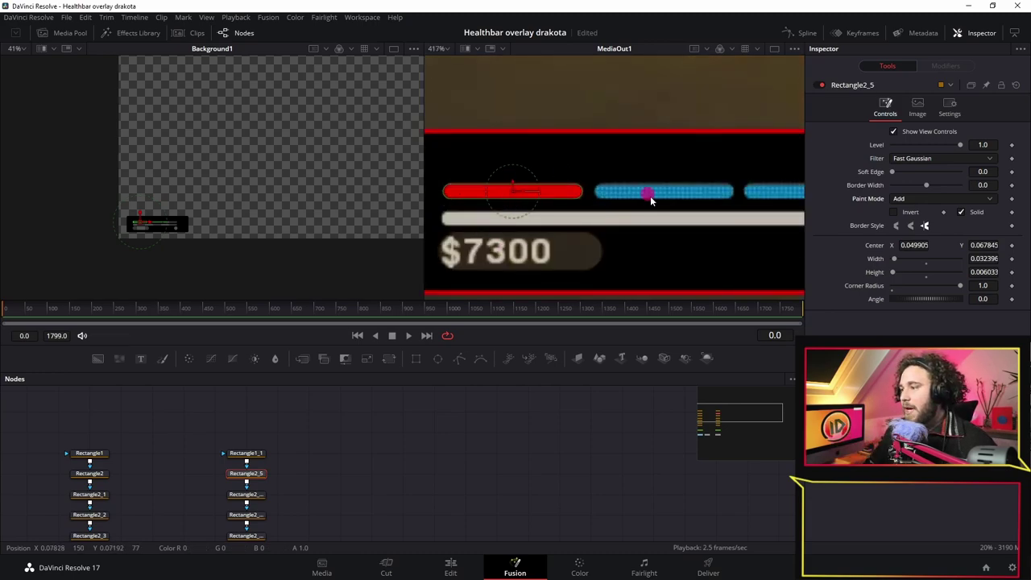
{"action": "left_click", "coordinate": [961, 213]}
{"action": "left_click_drag", "start_coordinate": [980, 185], "coordinate": [987, 185]}
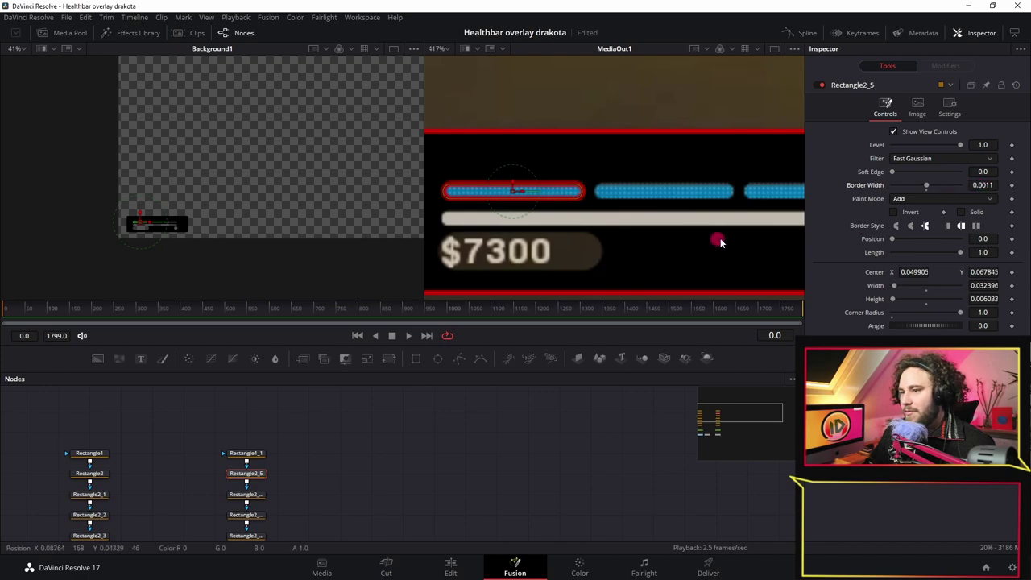
Step: Give Rectangle2_1_1 the same Add mode with Solid unchecked and a slightly wider border
{"action": "left_click", "coordinate": [426, 482]}
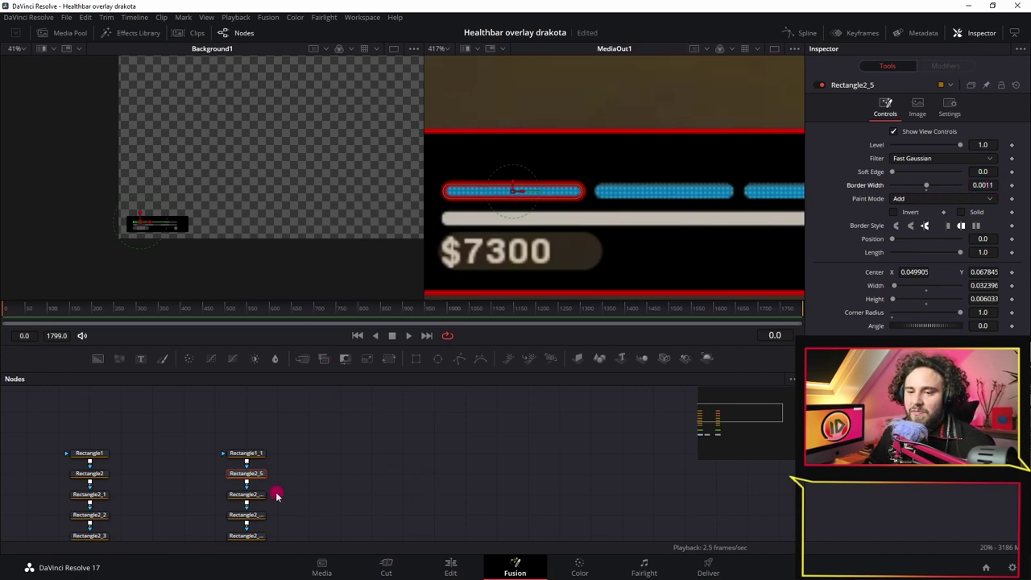
{"action": "scroll", "coordinate": [649, 153], "scroll_direction": "down", "scroll_amount": 3}
{"action": "mouse_move", "coordinate": [699, 182]}
{"action": "left_mouse_down"}
{"action": "mouse_move", "coordinate": [741, 198]}
{"action": "mouse_move", "coordinate": [720, 191]}
{"action": "mouse_move", "coordinate": [615, 239]}
{"action": "mouse_move", "coordinate": [625, 271]}
{"action": "left_mouse_up"}
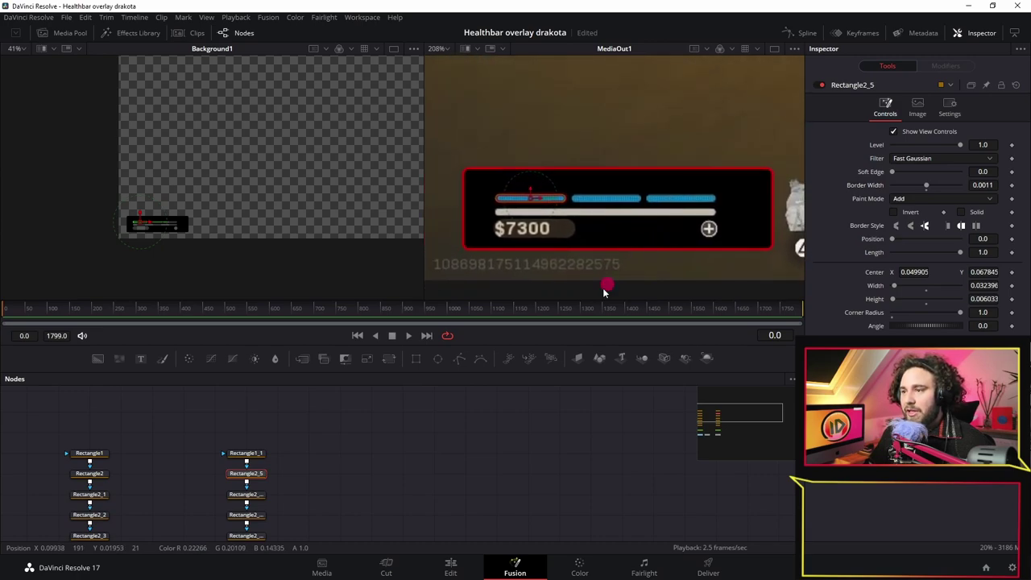
{"action": "left_click", "coordinate": [260, 493]}
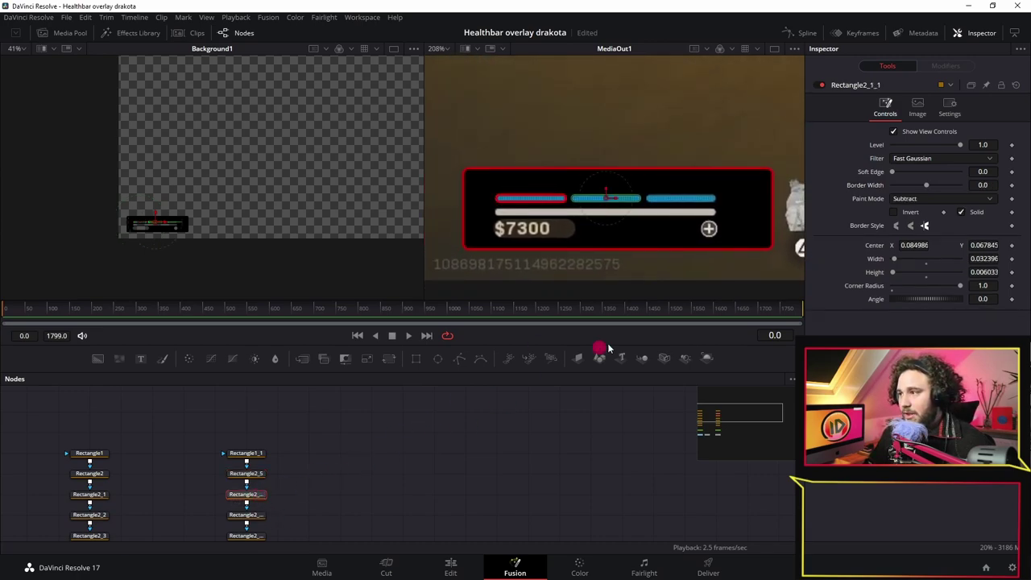
{"action": "left_click", "coordinate": [903, 199]}
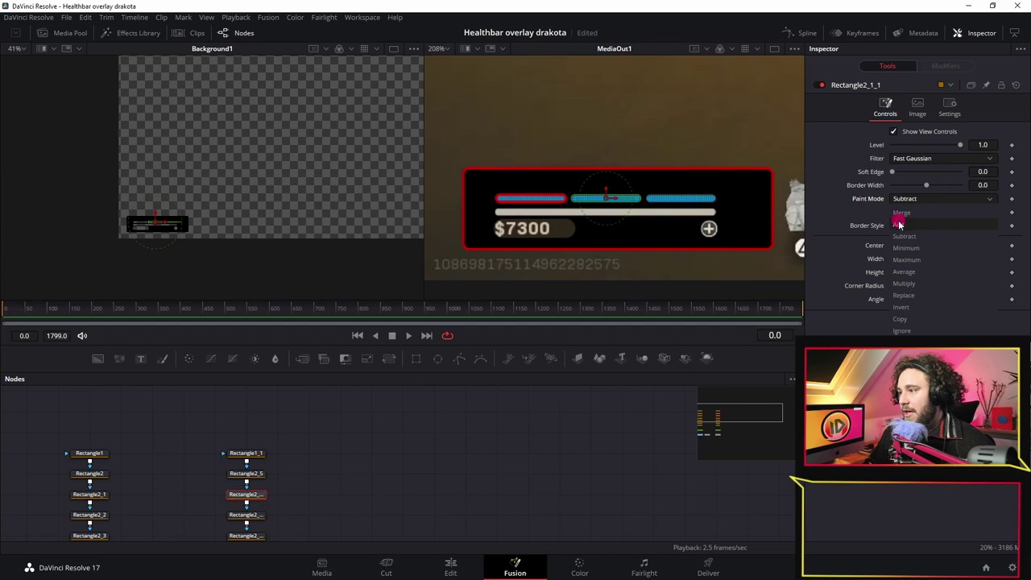
{"action": "left_click", "coordinate": [930, 225]}
{"action": "left_click", "coordinate": [963, 214]}
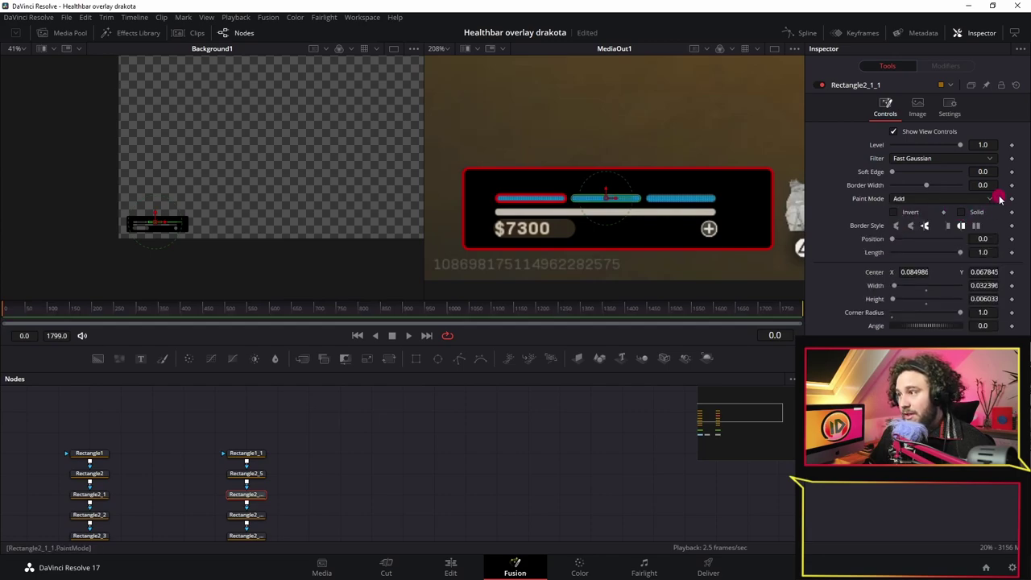
{"action": "left_click", "coordinate": [989, 185]}
{"action": "left_click_drag", "start_coordinate": [989, 185], "coordinate": [999, 186]}
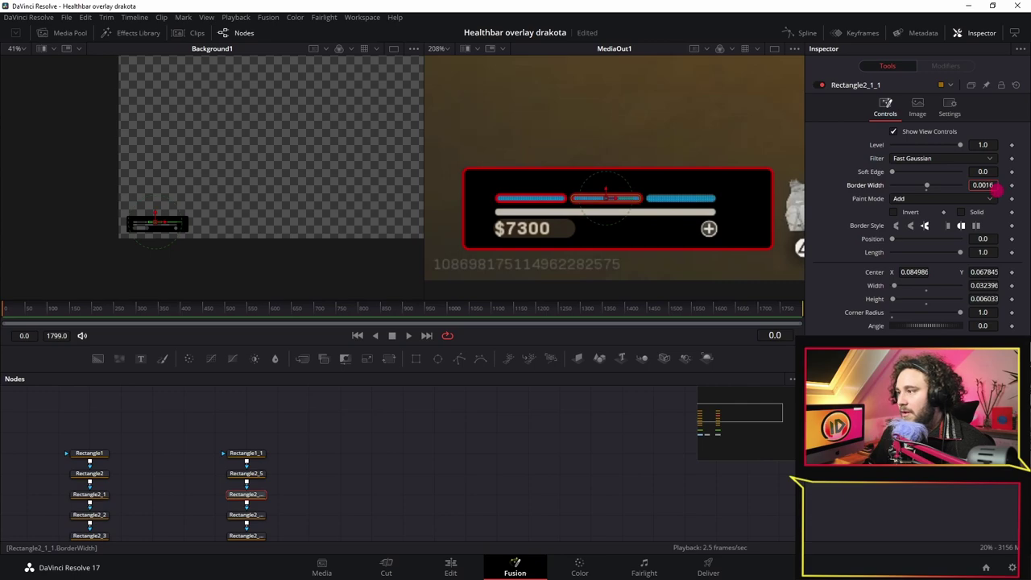
{"action": "left_click", "coordinate": [713, 238]}
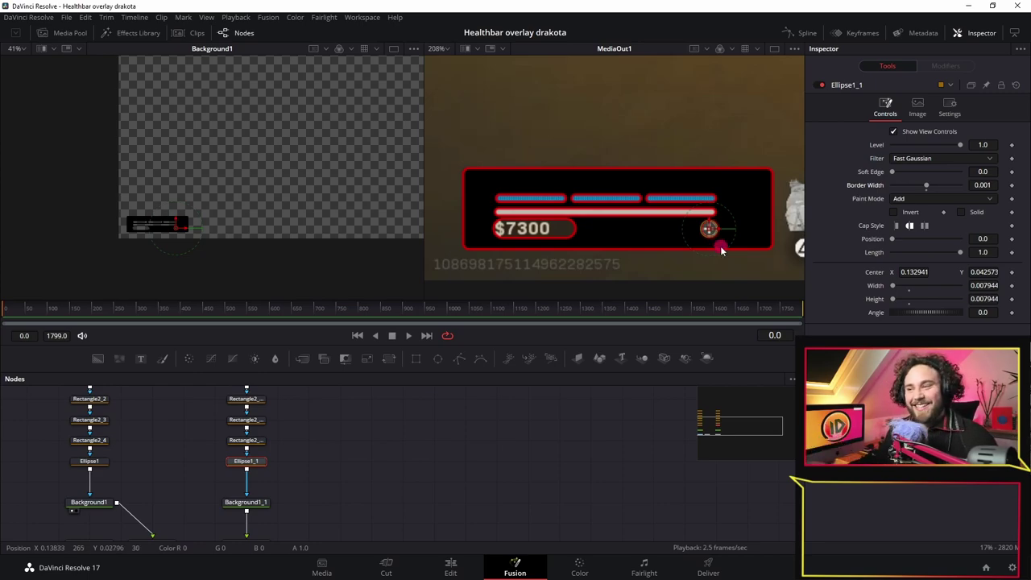
Step: Zoom the viewer in and drag Ellipse1_1's center crosshair onto the plus icon
{"action": "scroll", "coordinate": [720, 250], "scroll_direction": "up", "scroll_amount": 2}
{"action": "scroll", "coordinate": [721, 250], "scroll_direction": "up", "scroll_amount": 5}
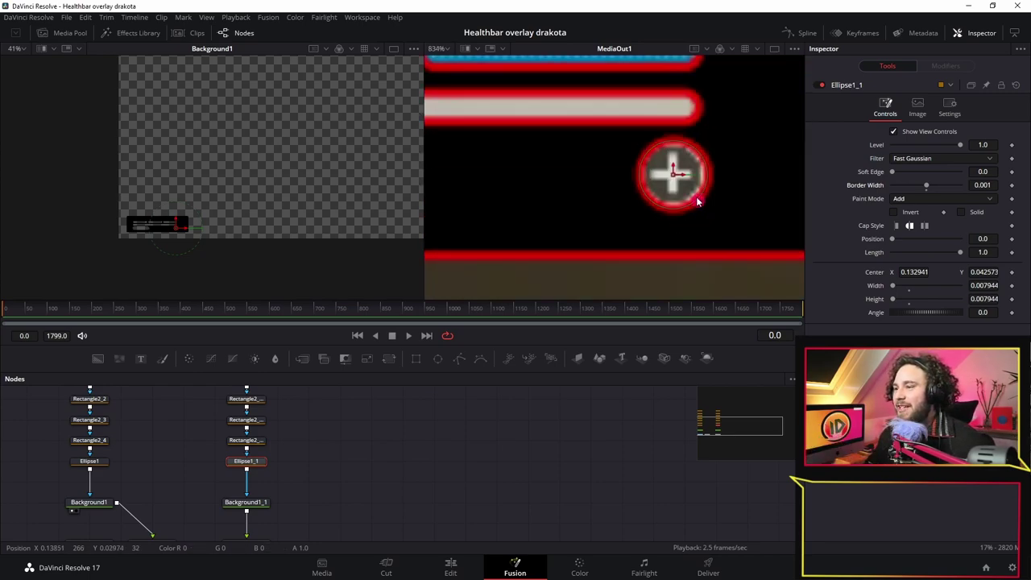
{"action": "left_click_drag", "start_coordinate": [673, 176], "coordinate": [705, 229]}
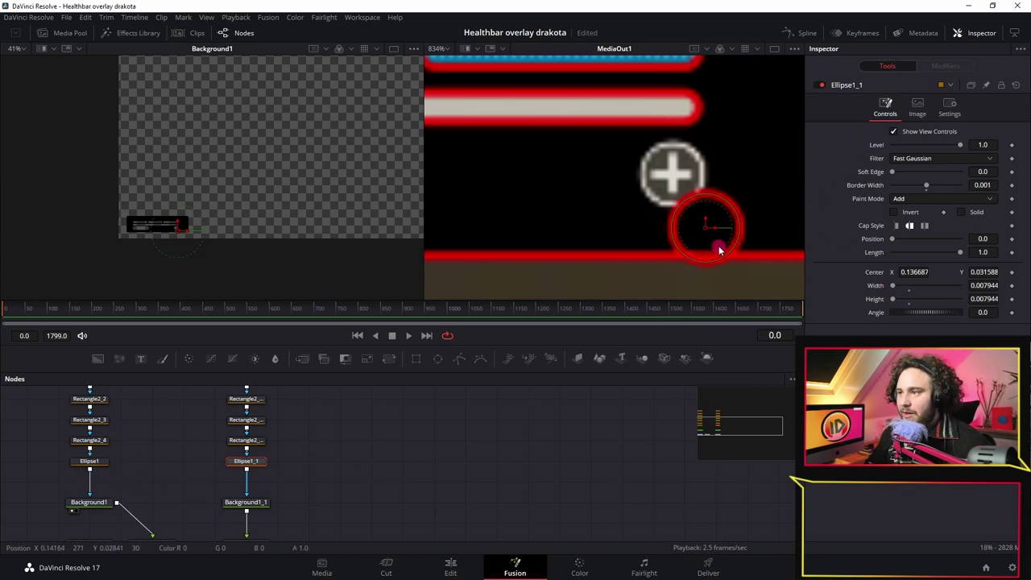
{"action": "left_click_drag", "start_coordinate": [705, 229], "coordinate": [675, 181]}
{"action": "left_click_drag", "start_coordinate": [674, 179], "coordinate": [672, 175]}
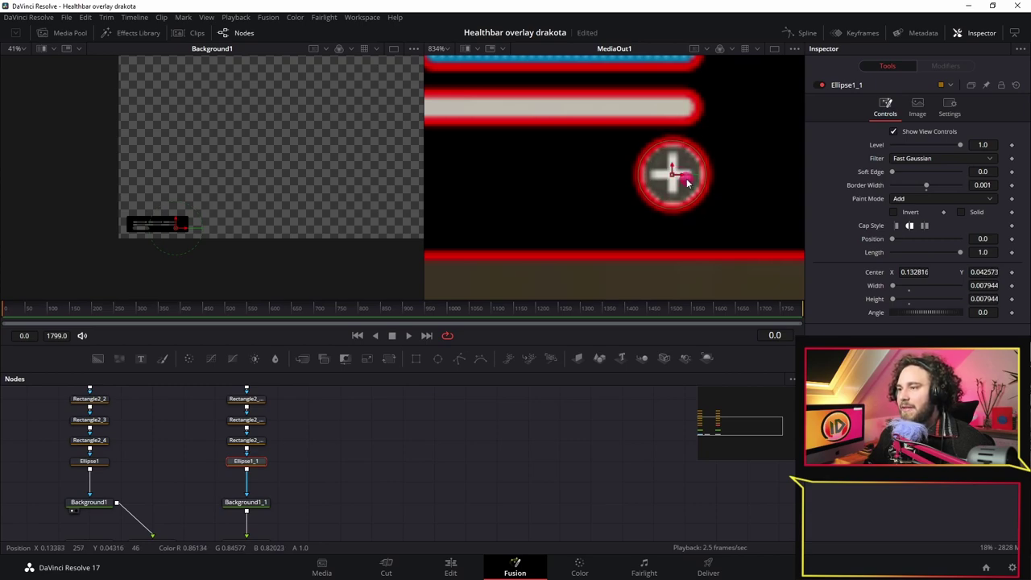
{"action": "scroll", "coordinate": [684, 181], "scroll_direction": "down", "scroll_amount": 8}
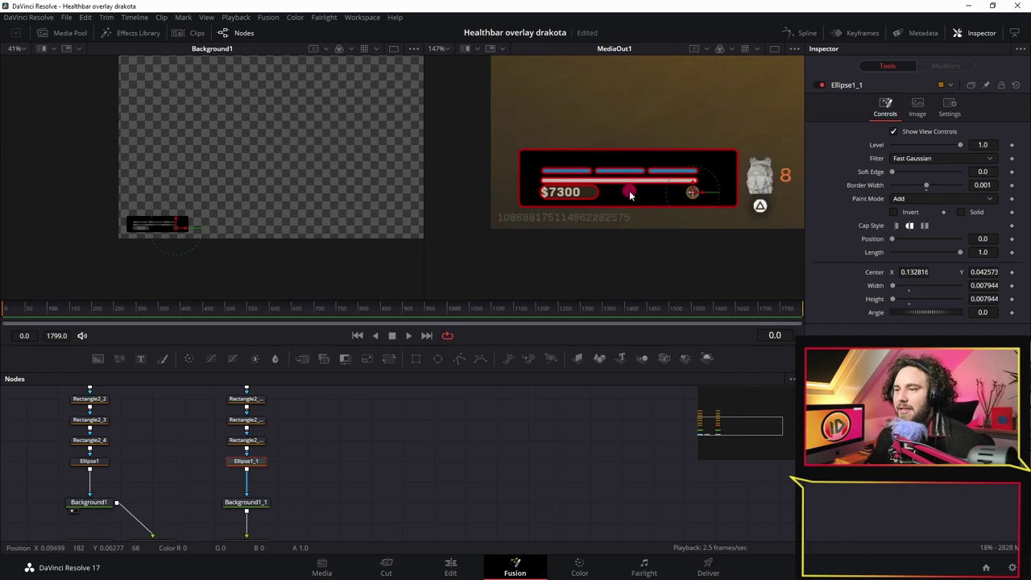
{"action": "scroll", "coordinate": [685, 235], "scroll_direction": "down", "scroll_amount": 2}
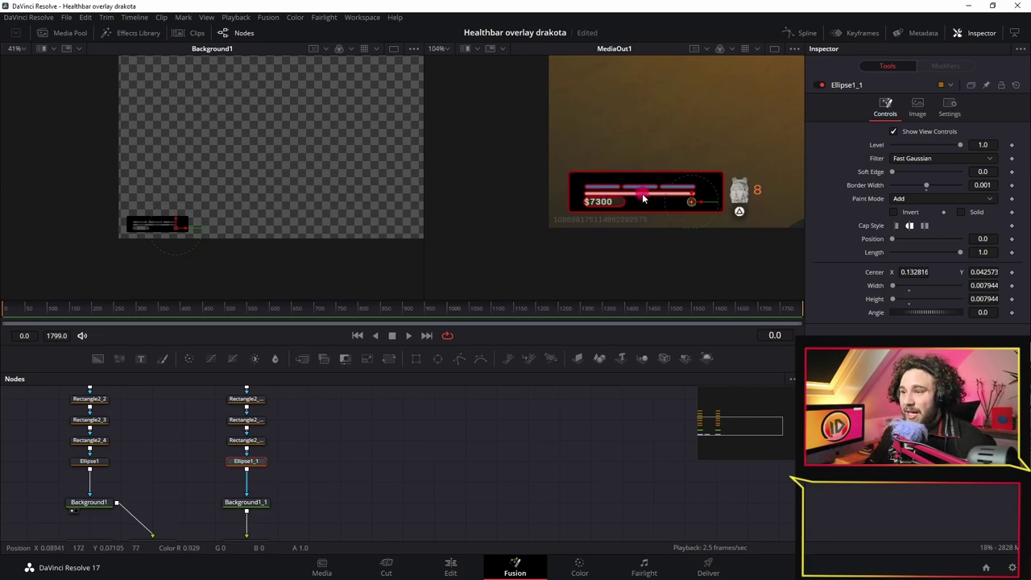
{"action": "scroll", "coordinate": [635, 207], "scroll_direction": "up", "scroll_amount": 2}
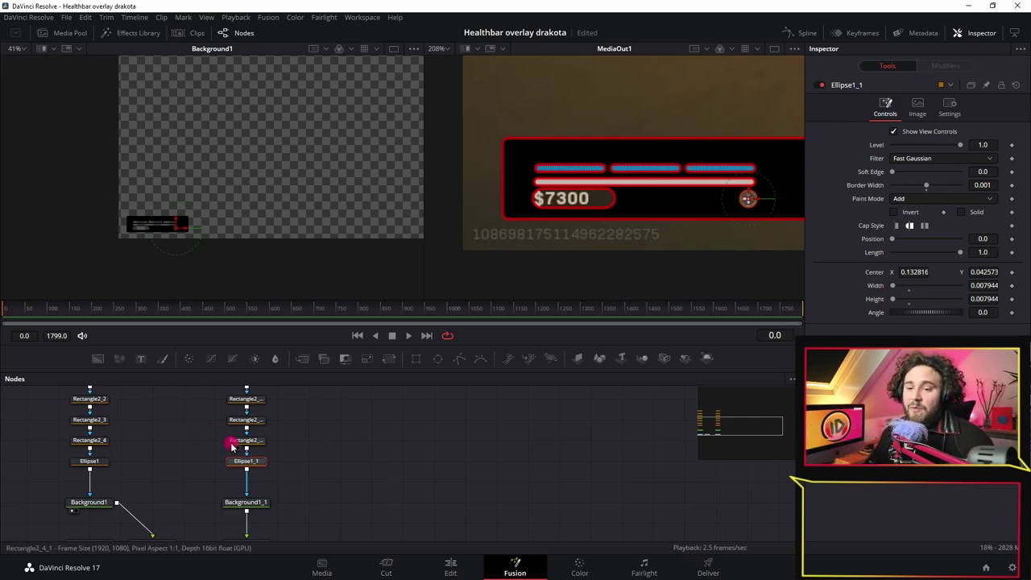
{"action": "scroll", "coordinate": [201, 430], "scroll_direction": "up", "scroll_amount": 3}
{"action": "left_click", "coordinate": [255, 435]}
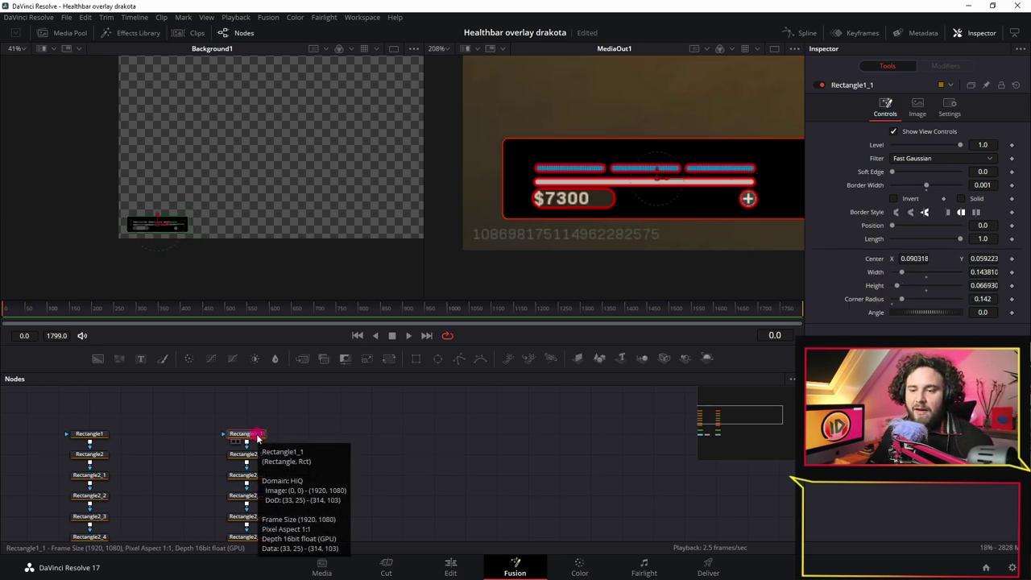
Step: Rename the border rectangle to rectangleborderbig and Rectangle2_5 to leftplate
{"action": "key", "text": "F2"}
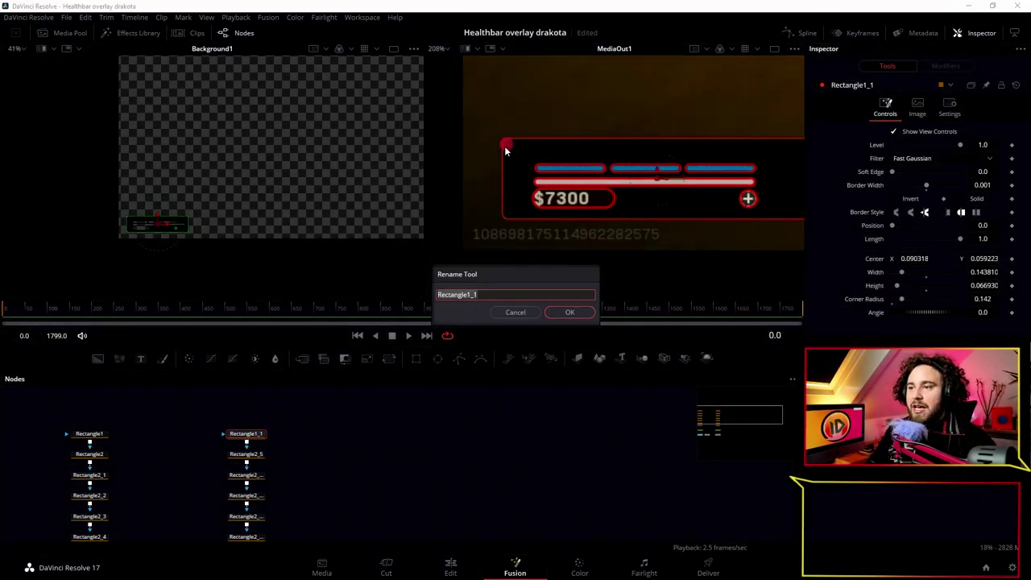
{"action": "type", "text": "rectangle "}
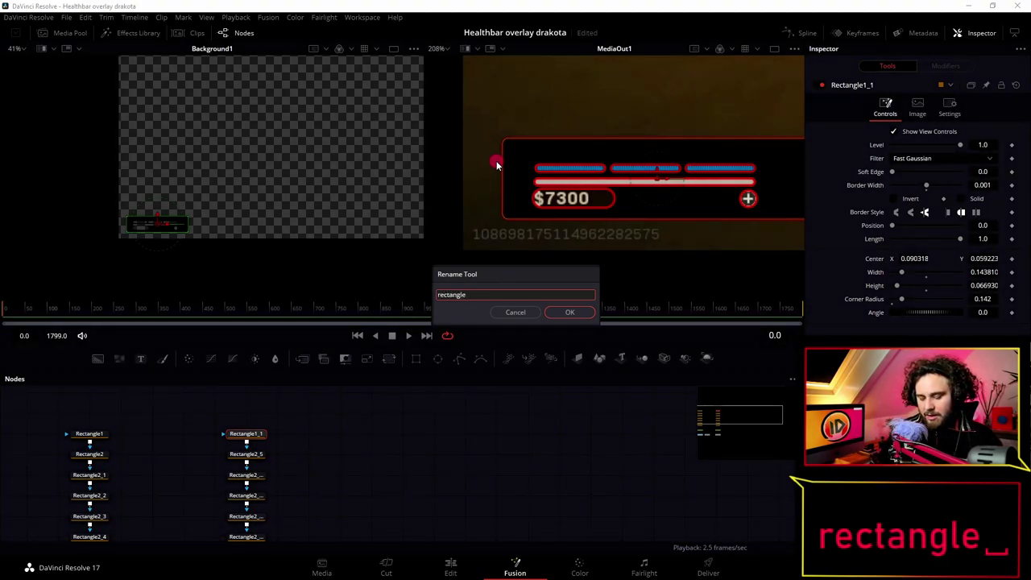
{"action": "type", "text": "border"}
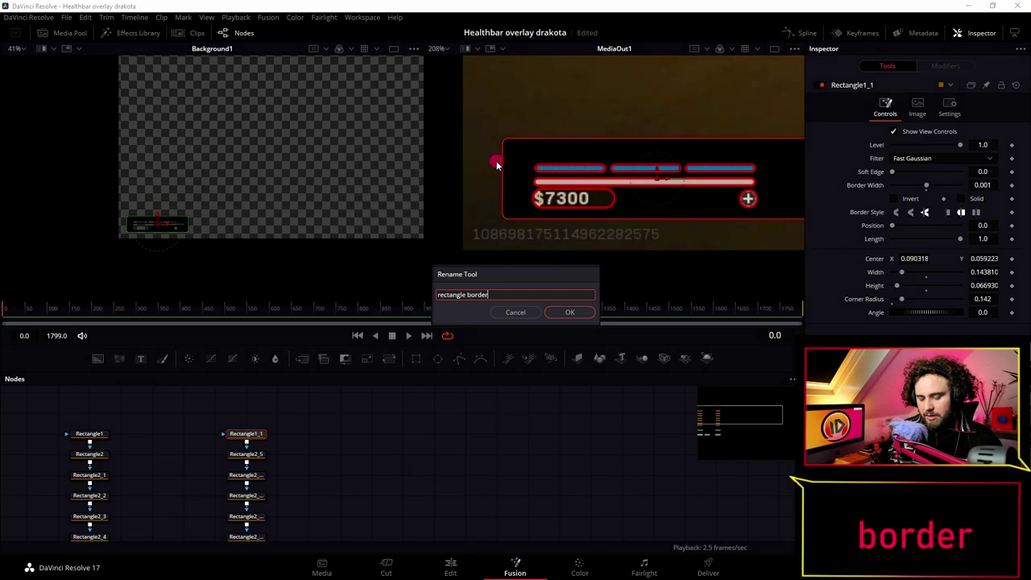
{"action": "type", "text": " big"}
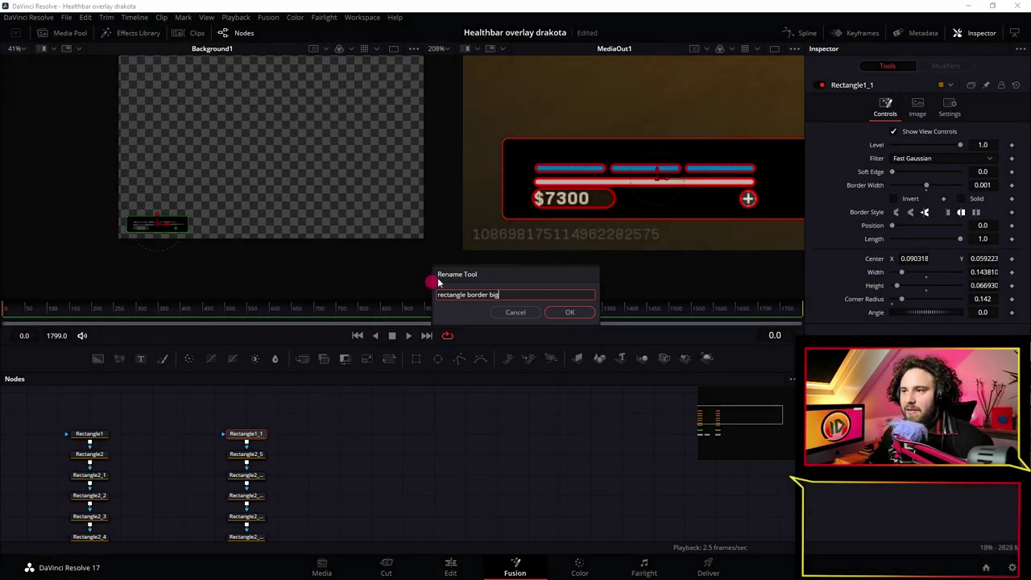
{"action": "key", "text": "Return"}
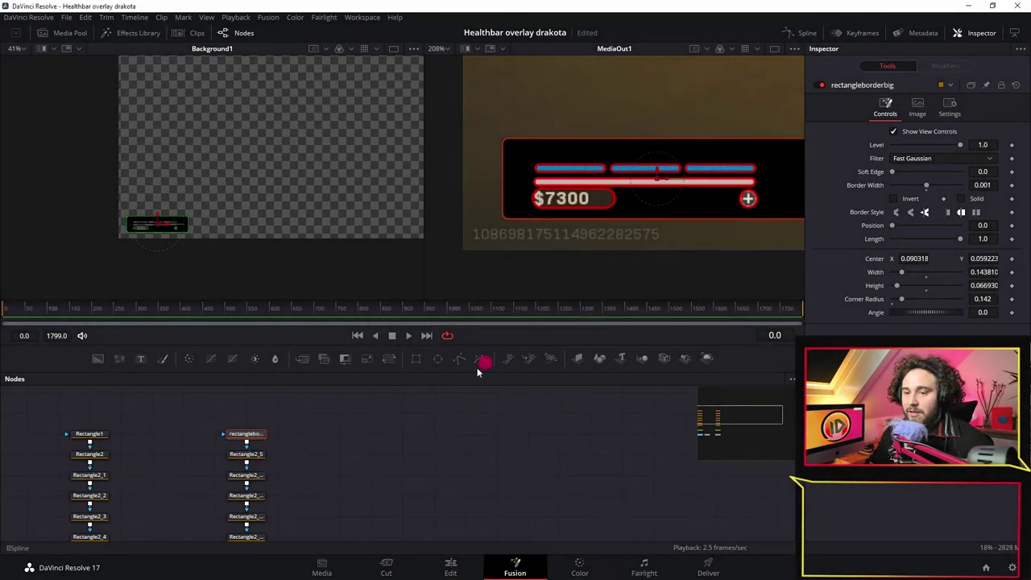
{"action": "left_click", "coordinate": [244, 454]}
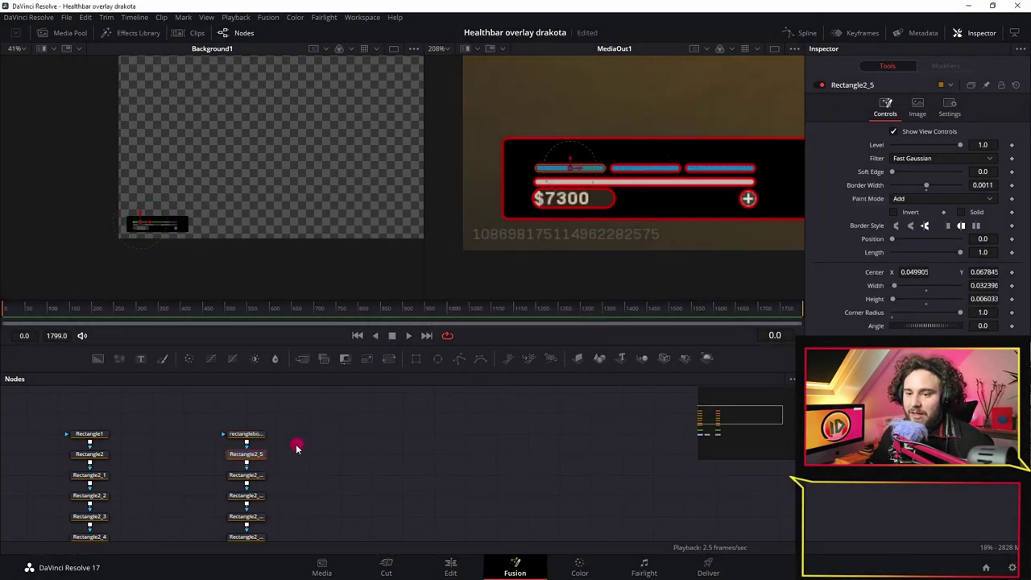
{"action": "key", "text": "F2"}
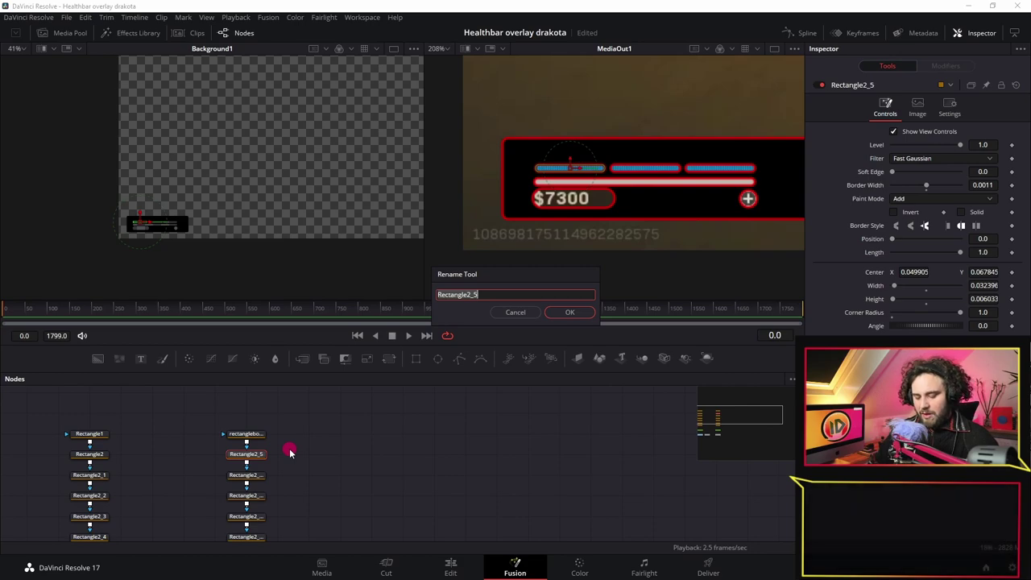
{"action": "type", "text": "le"}
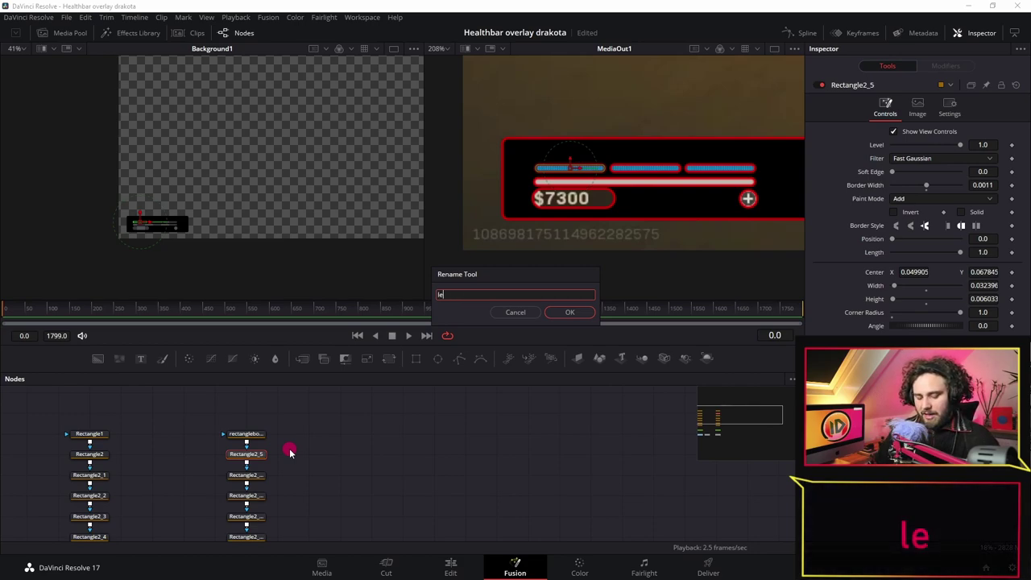
{"action": "type", "text": "ft plate"}
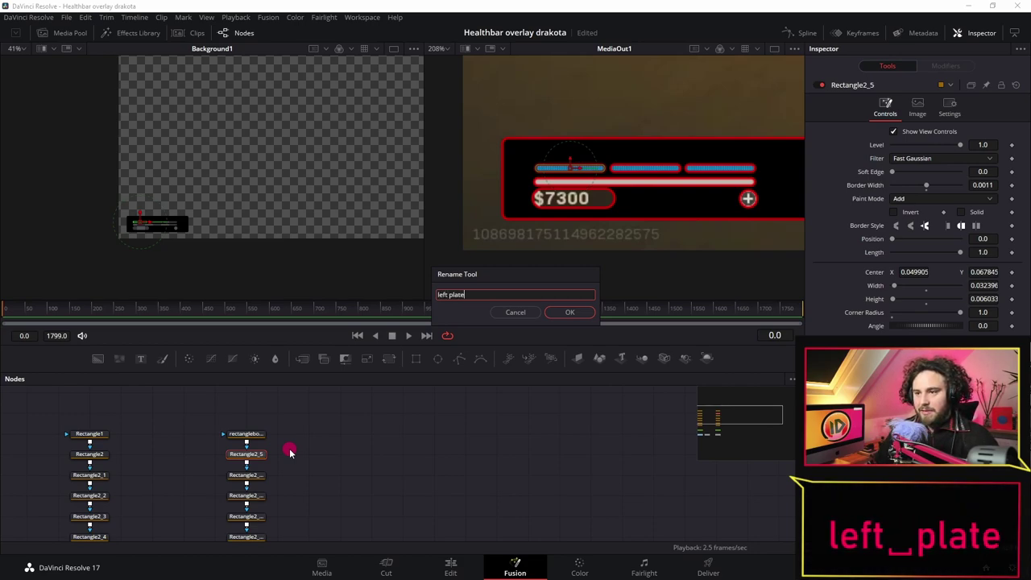
{"action": "left_click", "coordinate": [568, 313]}
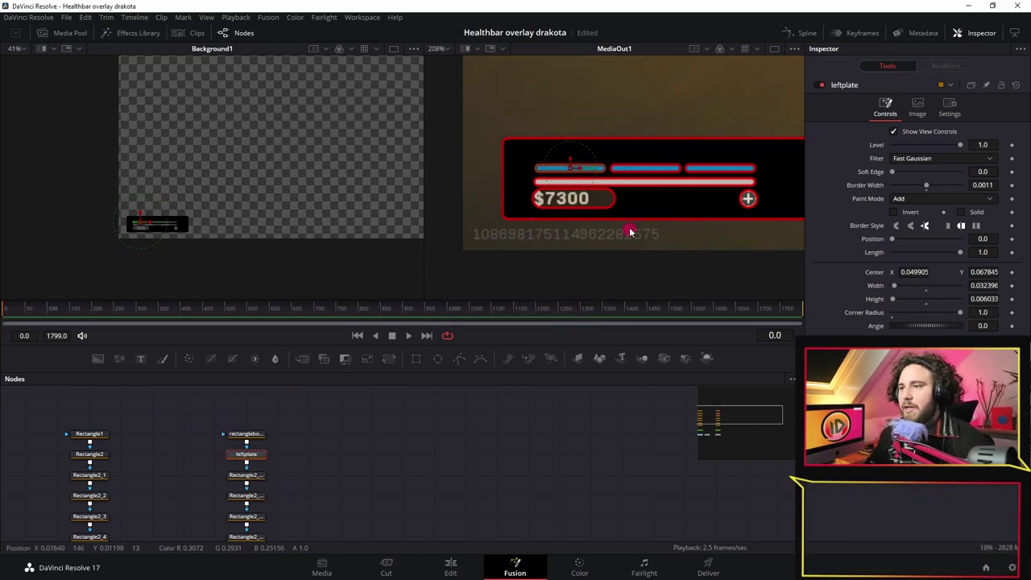
Step: Rename Rectangle2_1_1 to middleplate
{"action": "scroll", "coordinate": [619, 226], "scroll_direction": "down", "scroll_amount": 3}
{"action": "left_click_drag", "start_coordinate": [618, 229], "coordinate": [594, 232]}
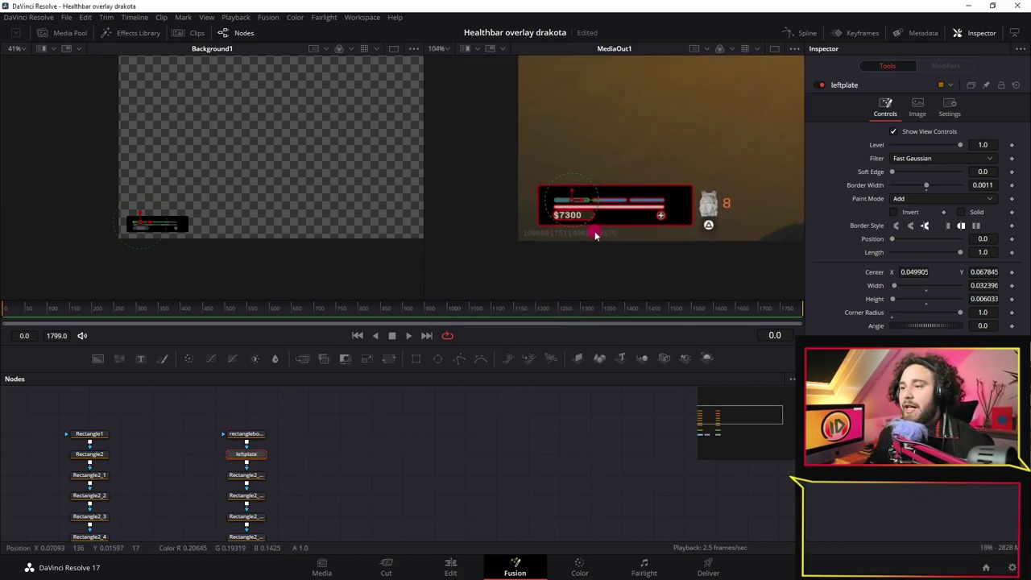
{"action": "left_click", "coordinate": [255, 440]}
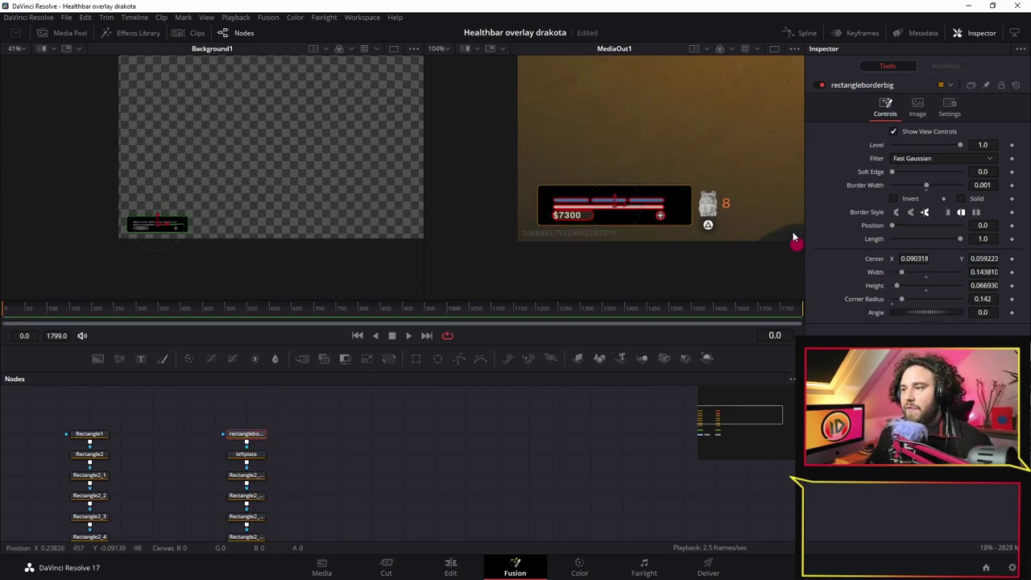
{"action": "left_click", "coordinate": [248, 454]}
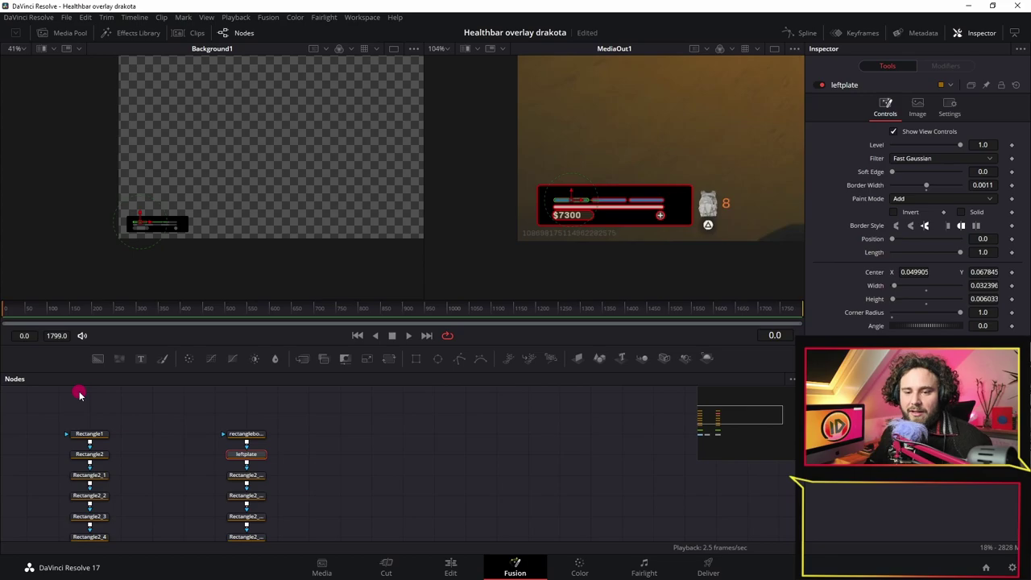
{"action": "scroll", "coordinate": [189, 491], "scroll_direction": "down", "scroll_amount": 3}
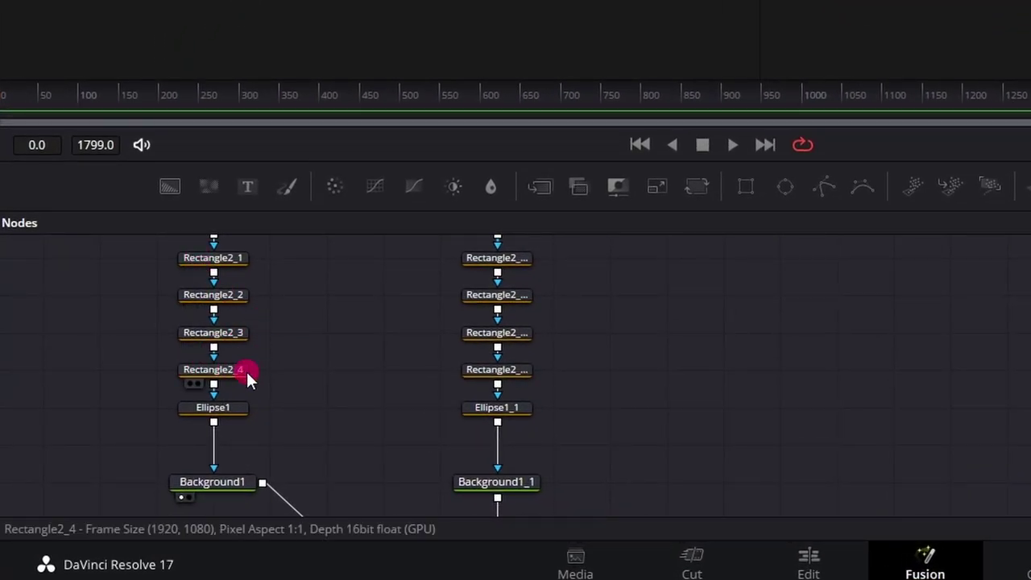
{"action": "scroll", "coordinate": [369, 314], "scroll_direction": "up", "scroll_amount": 2}
{"action": "scroll", "coordinate": [500, 322], "scroll_direction": "up", "scroll_amount": 5}
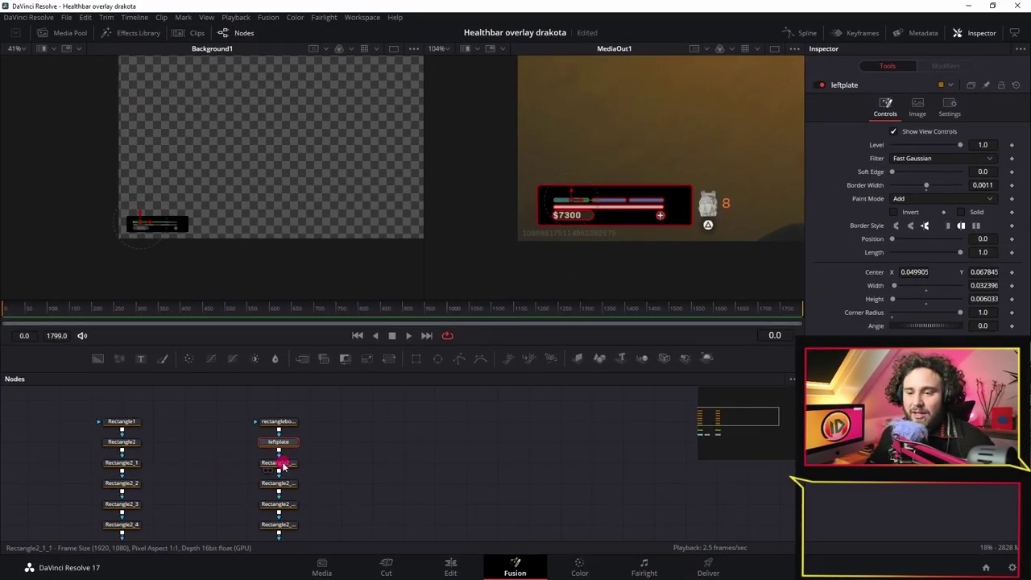
{"action": "left_click", "coordinate": [282, 465]}
{"action": "key", "text": "F2"}
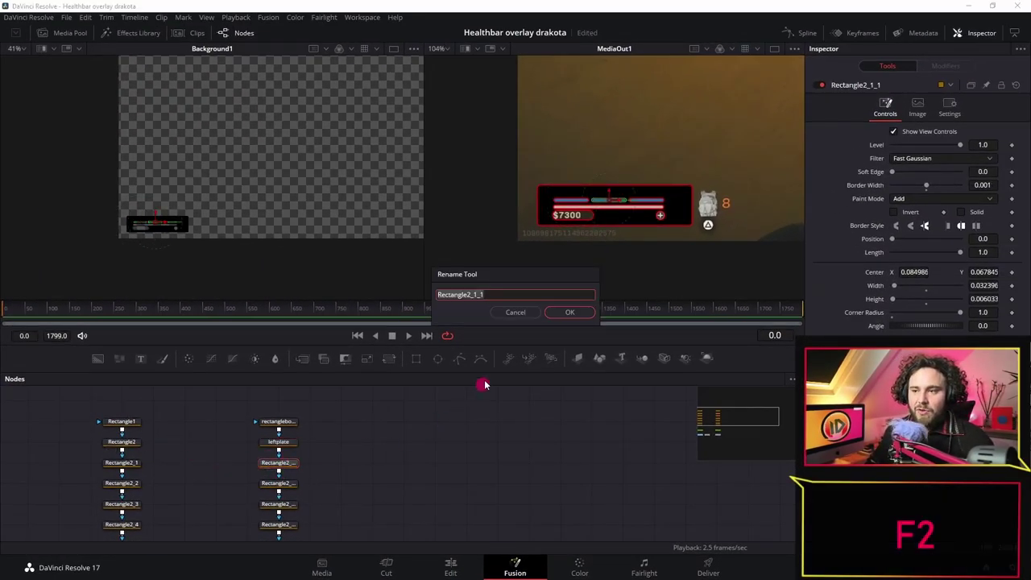
{"action": "type", "text": "middle rec"}
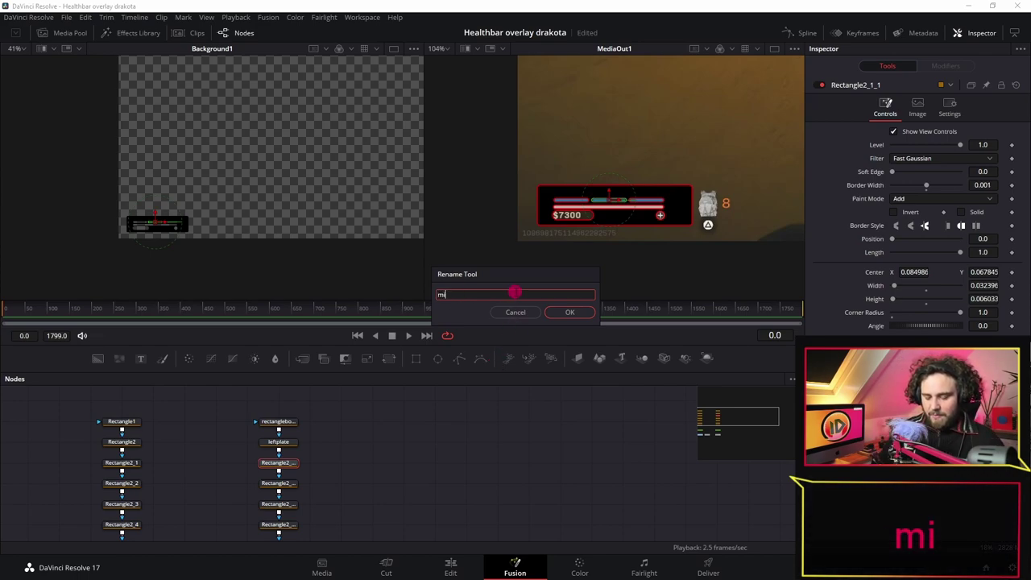
{"action": "key", "text": "BackSpace"}
{"action": "key", "text": "BackSpace"}
{"action": "key", "text": "BackSpace"}
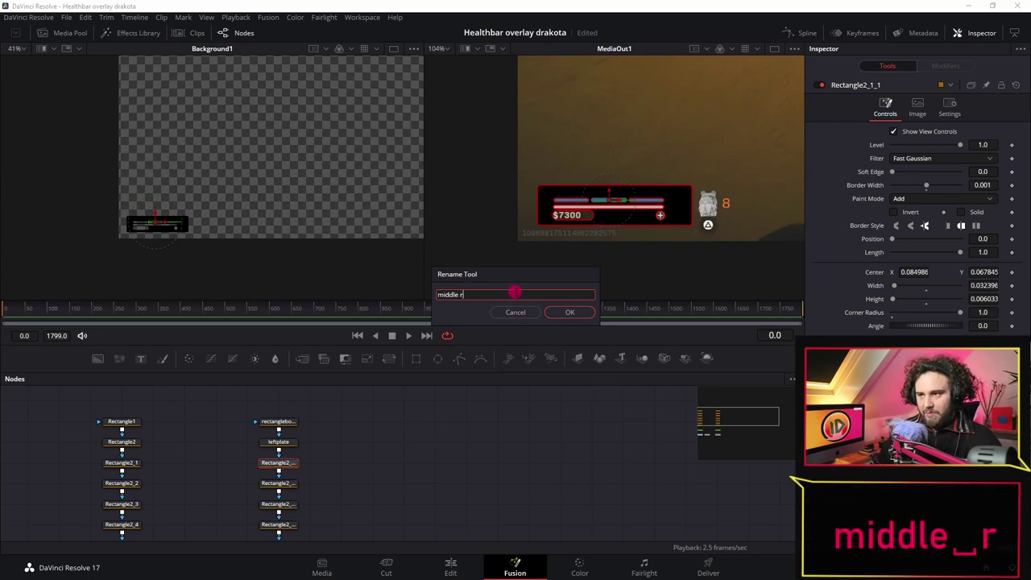
{"action": "type", "text": "plate"}
{"action": "key", "text": "Return"}
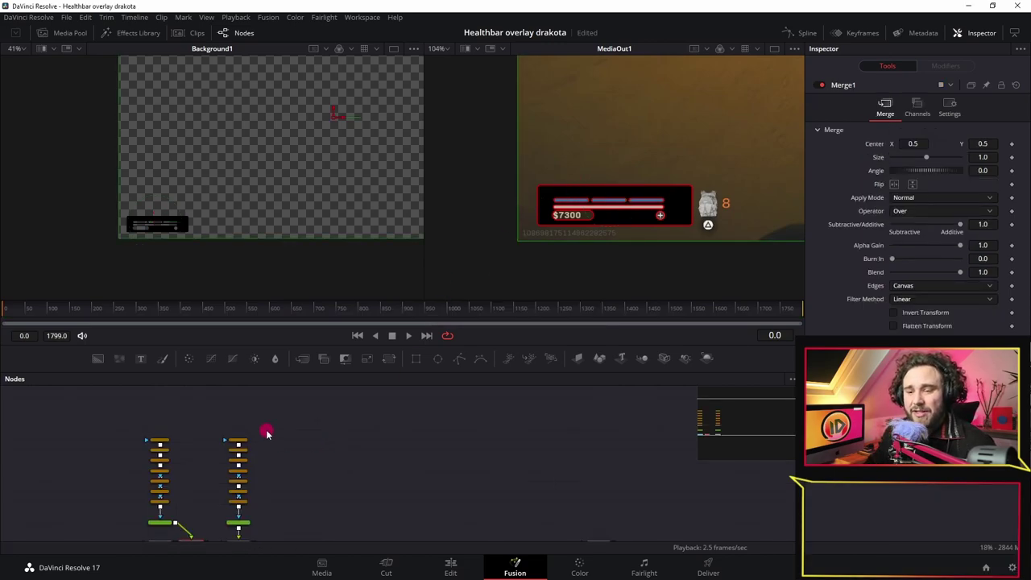
Step: Copy and paste rectangleborderbig to create rectangleborderbig_1, then copy Background1_1
{"action": "scroll", "coordinate": [286, 451], "scroll_direction": "up", "scroll_amount": 3}
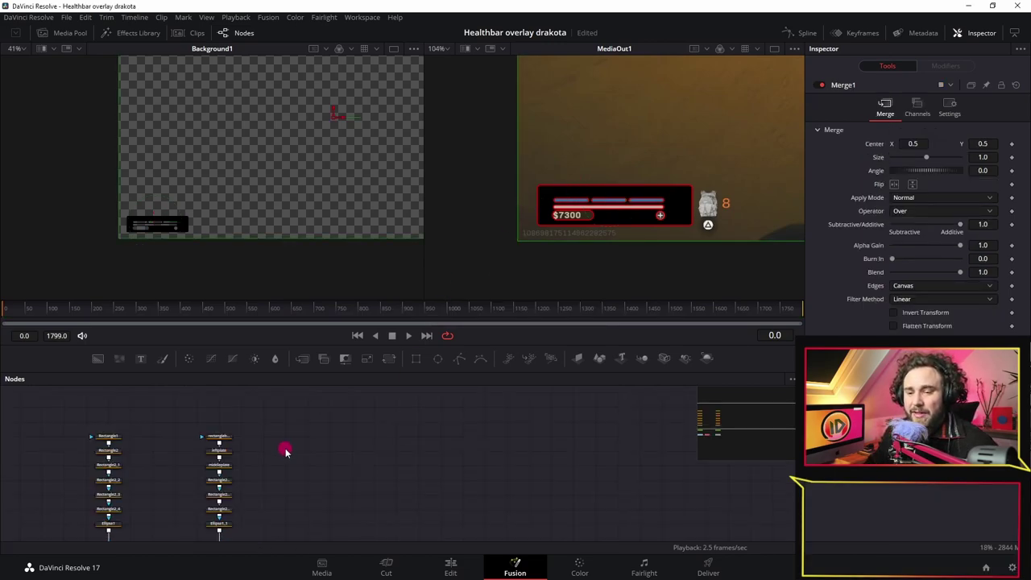
{"action": "left_click", "coordinate": [207, 432]}
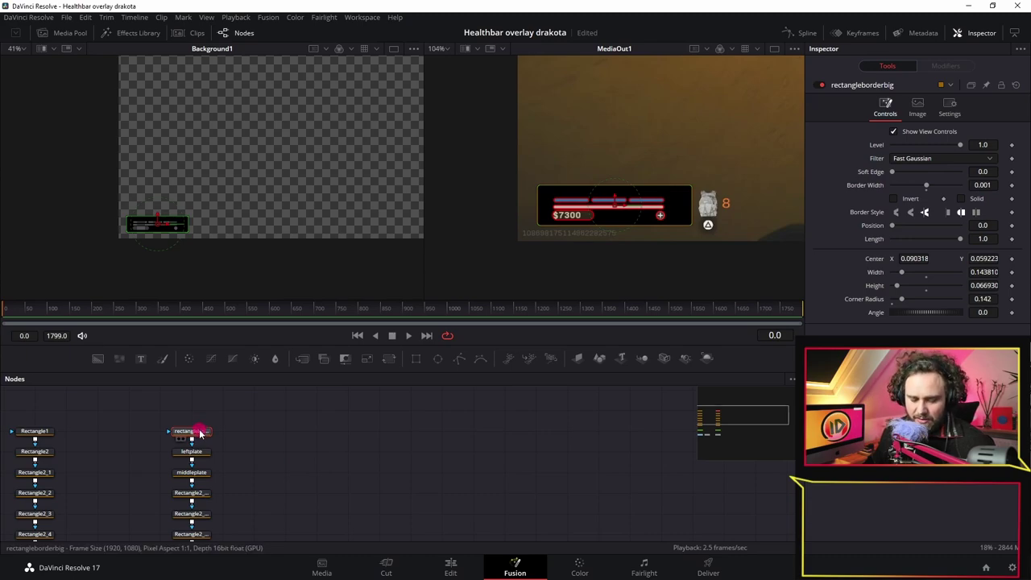
{"action": "key", "text": "ctrl+c"}
{"action": "key", "text": "ctrl+v"}
{"action": "scroll", "coordinate": [311, 440], "scroll_direction": "down", "scroll_amount": 2}
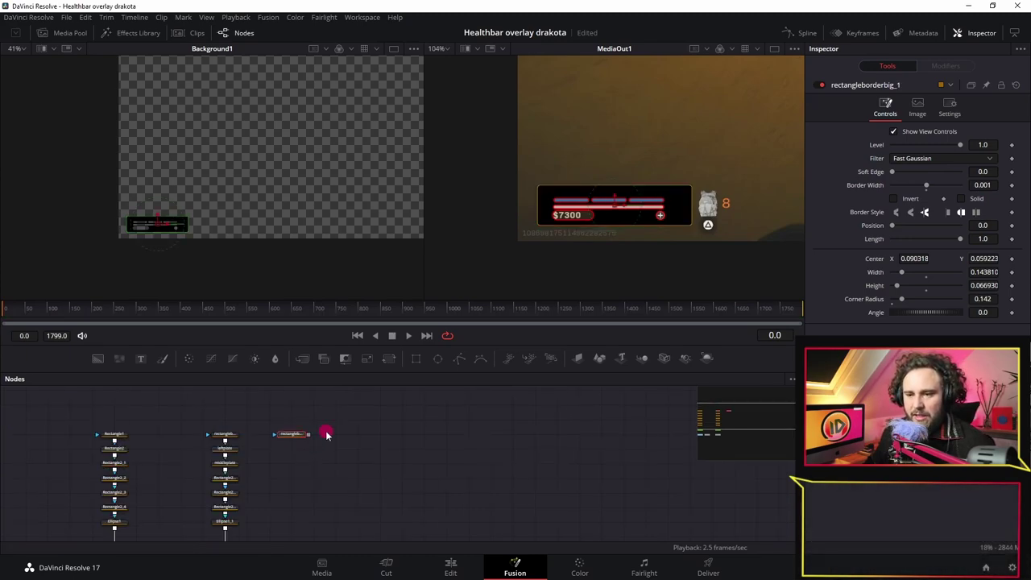
{"action": "scroll", "coordinate": [333, 460], "scroll_direction": "down", "scroll_amount": 3}
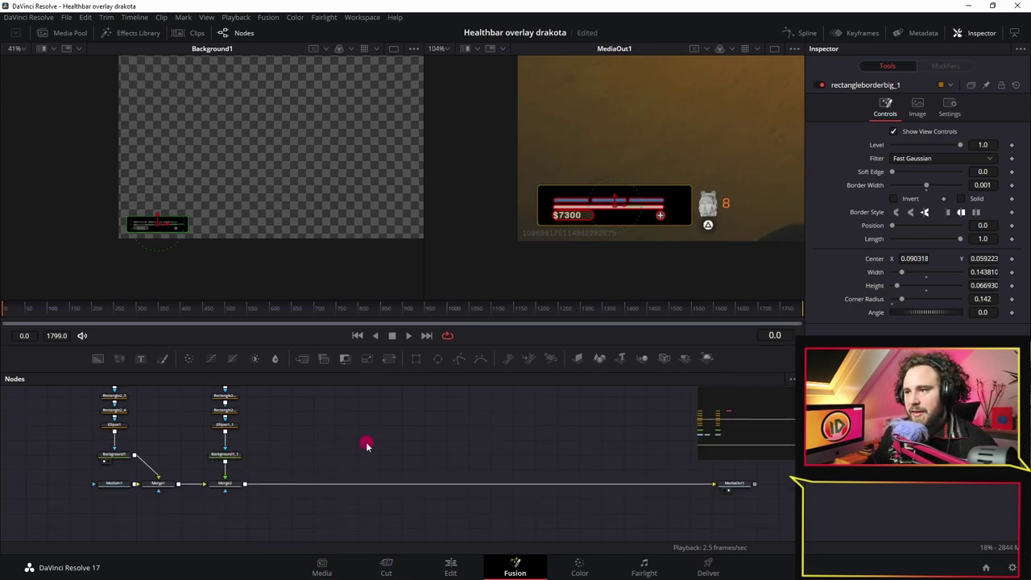
{"action": "left_click", "coordinate": [232, 460]}
{"action": "key", "text": "ctrl+c"}
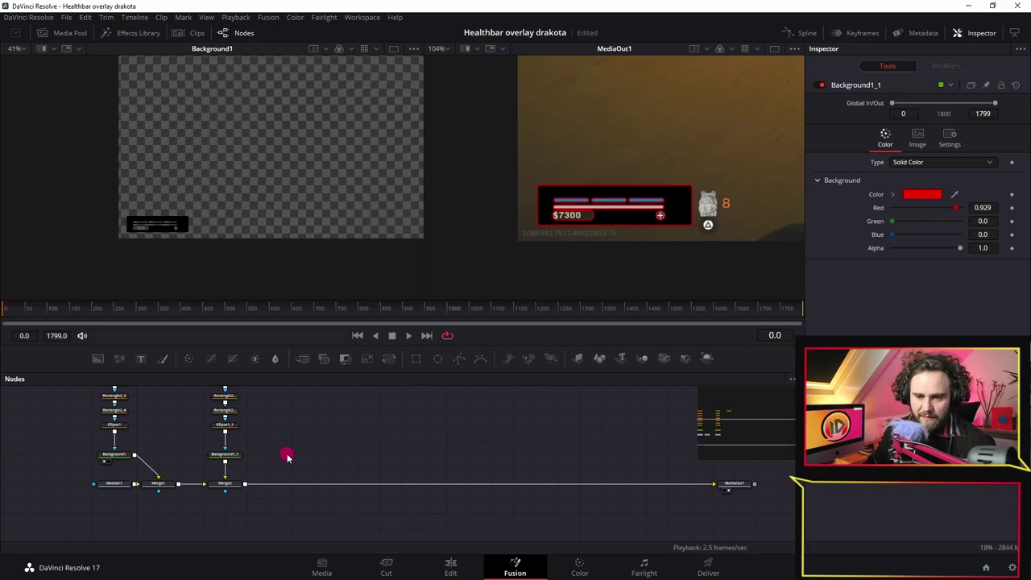
Step: Paste Background1_1 as an instance, test the shared colour, then deinstance its Color group
{"action": "key", "text": "ctrl+shift+v"}
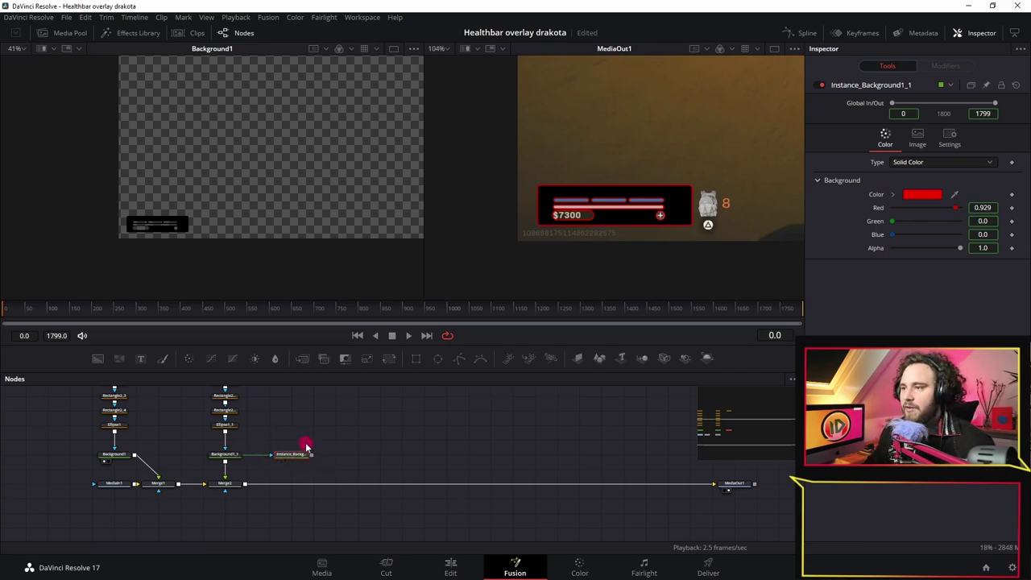
{"action": "left_click_drag", "start_coordinate": [893, 224], "coordinate": [928, 221]}
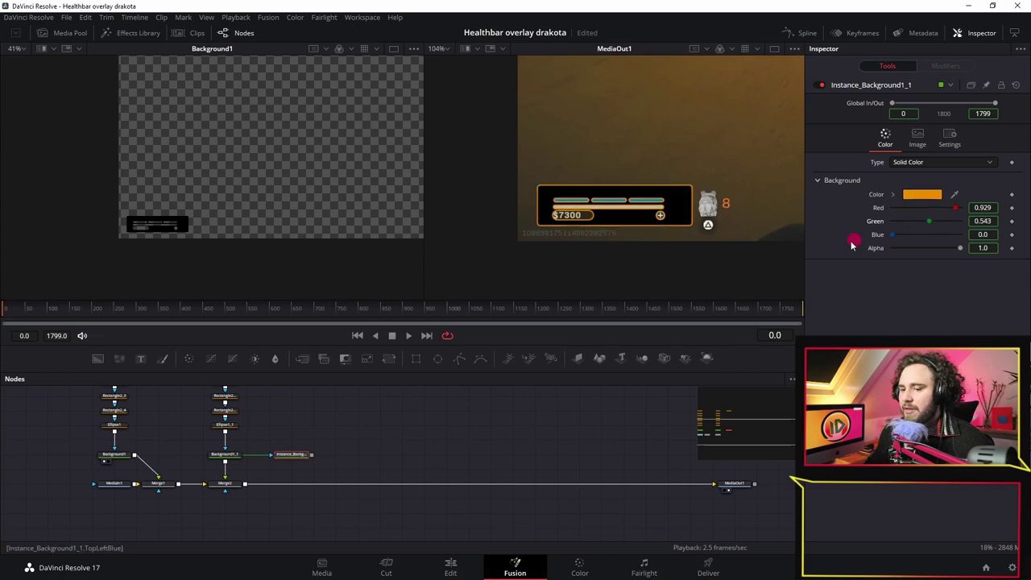
{"action": "left_click", "coordinate": [229, 454]}
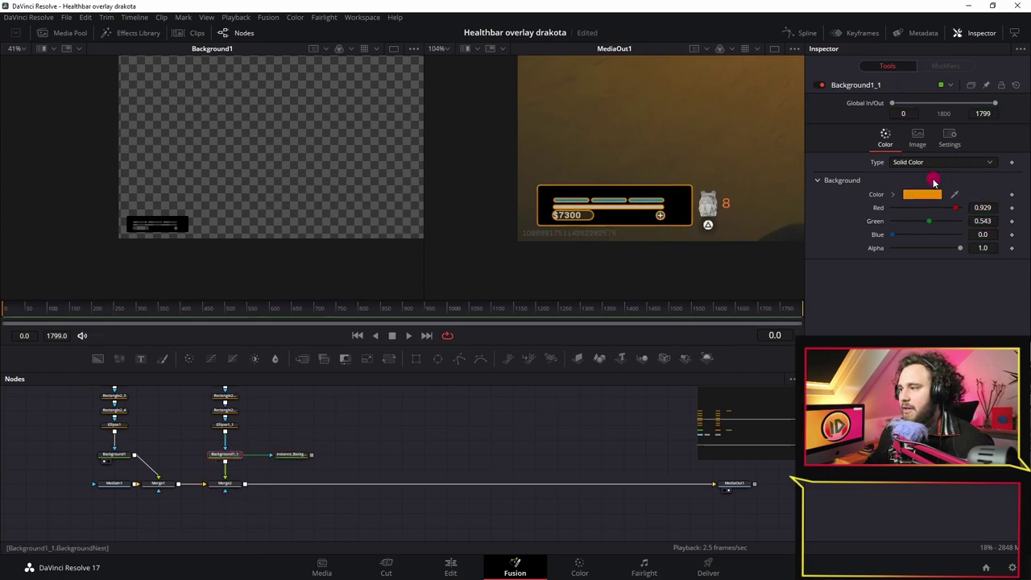
{"action": "mouse_move", "coordinate": [926, 219]}
{"action": "left_mouse_down"}
{"action": "mouse_move", "coordinate": [893, 226]}
{"action": "mouse_move", "coordinate": [952, 221]}
{"action": "mouse_move", "coordinate": [904, 225]}
{"action": "mouse_move", "coordinate": [856, 208]}
{"action": "mouse_move", "coordinate": [993, 212]}
{"action": "left_mouse_up"}
{"action": "left_click", "coordinate": [288, 454]}
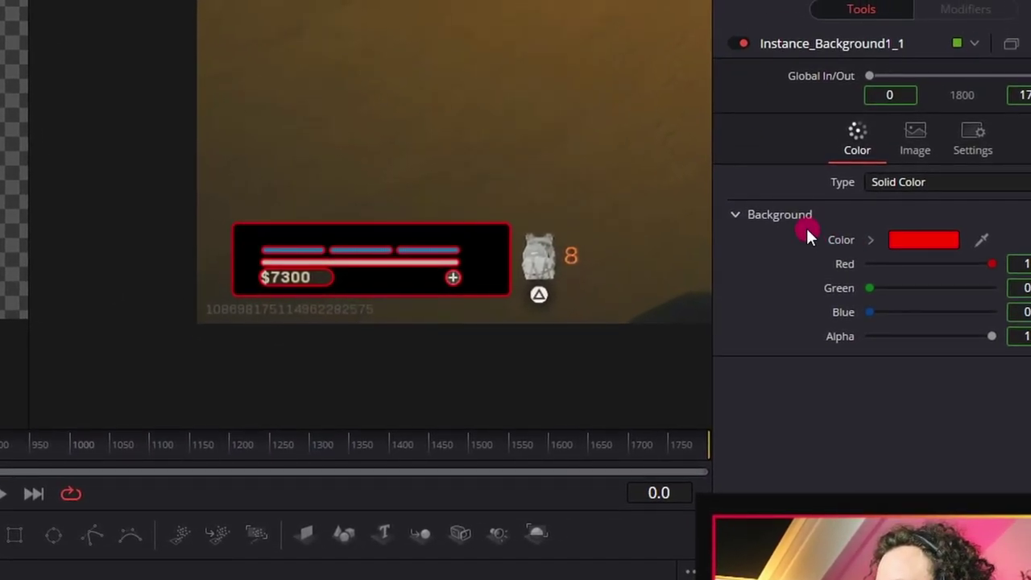
{"action": "right_click", "coordinate": [790, 213]}
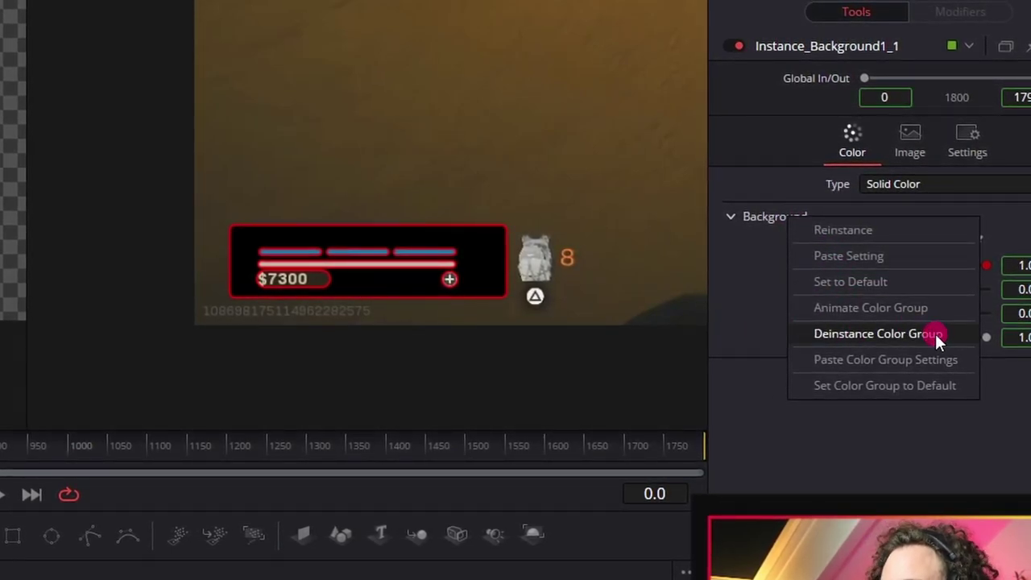
{"action": "left_click", "coordinate": [821, 333]}
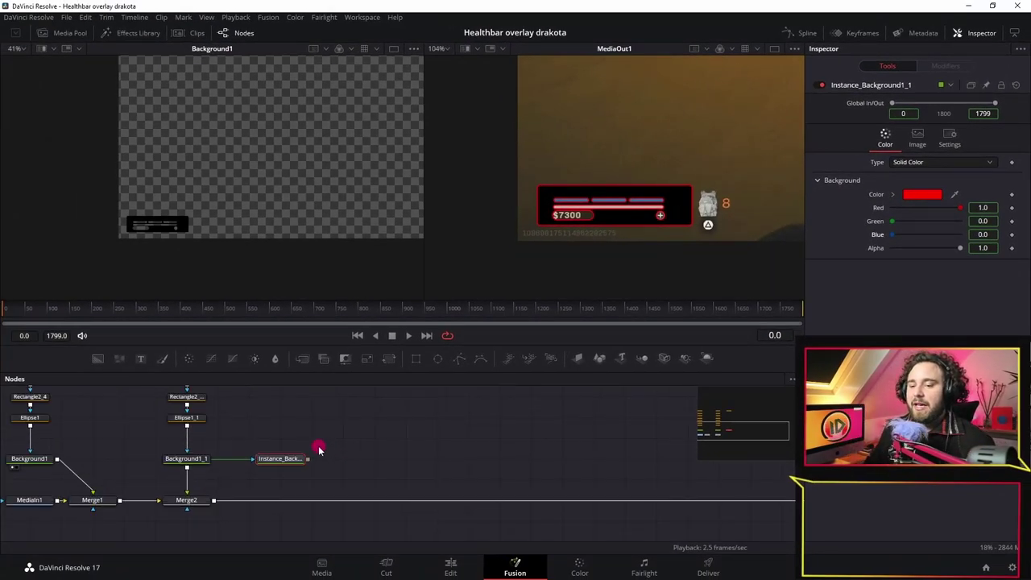
Step: Mask Instance_Background1_1 with rectangleborderbig_1 and merge it over the composite
{"action": "scroll", "coordinate": [320, 448], "scroll_direction": "down", "scroll_amount": 2}
{"action": "scroll", "coordinate": [313, 455], "scroll_direction": "up", "scroll_amount": 2}
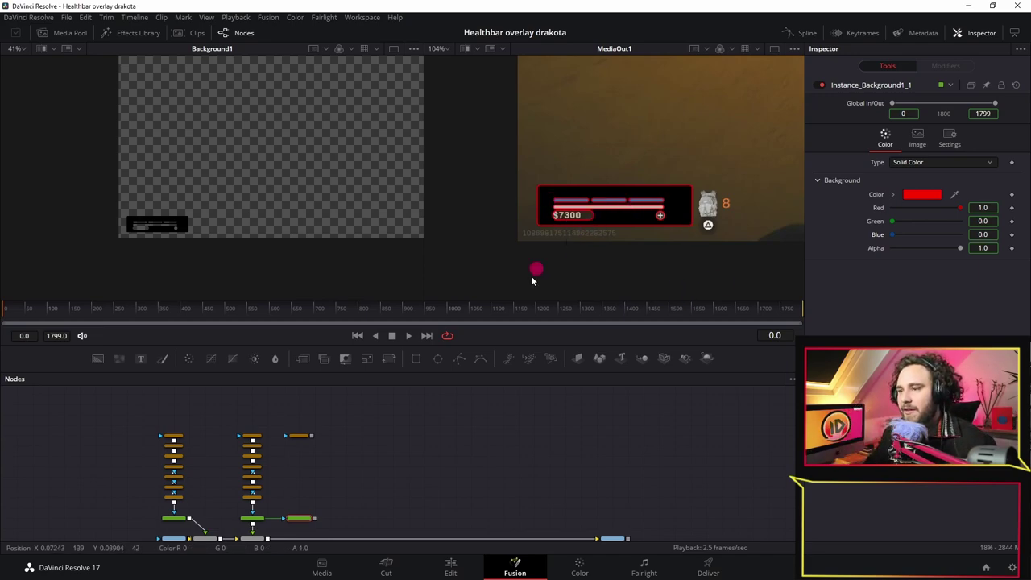
{"action": "scroll", "coordinate": [320, 430], "scroll_direction": "down", "scroll_amount": 2}
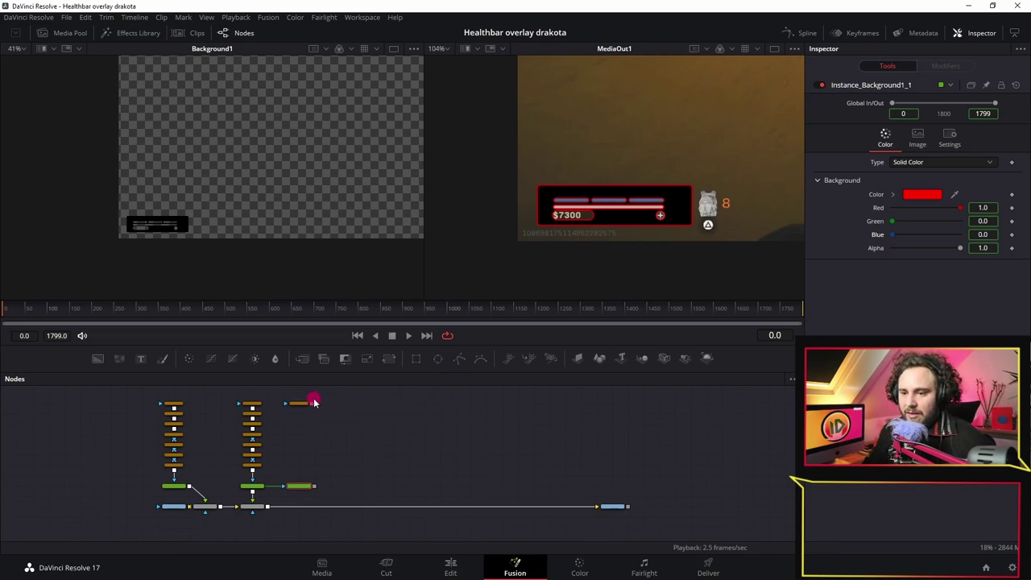
{"action": "left_click_drag", "start_coordinate": [312, 403], "coordinate": [317, 489]}
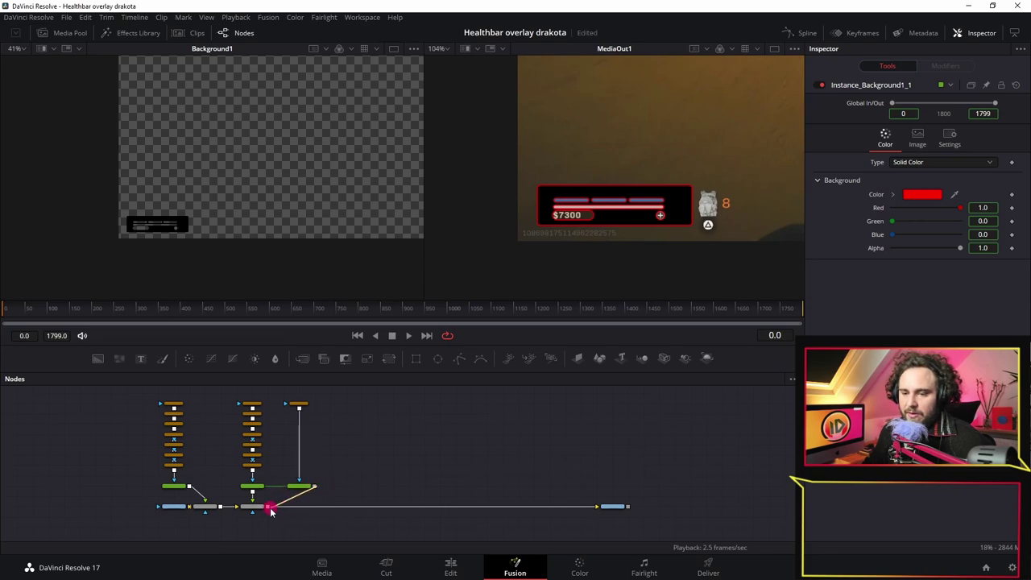
{"action": "left_click_drag", "start_coordinate": [269, 509], "coordinate": [271, 507]}
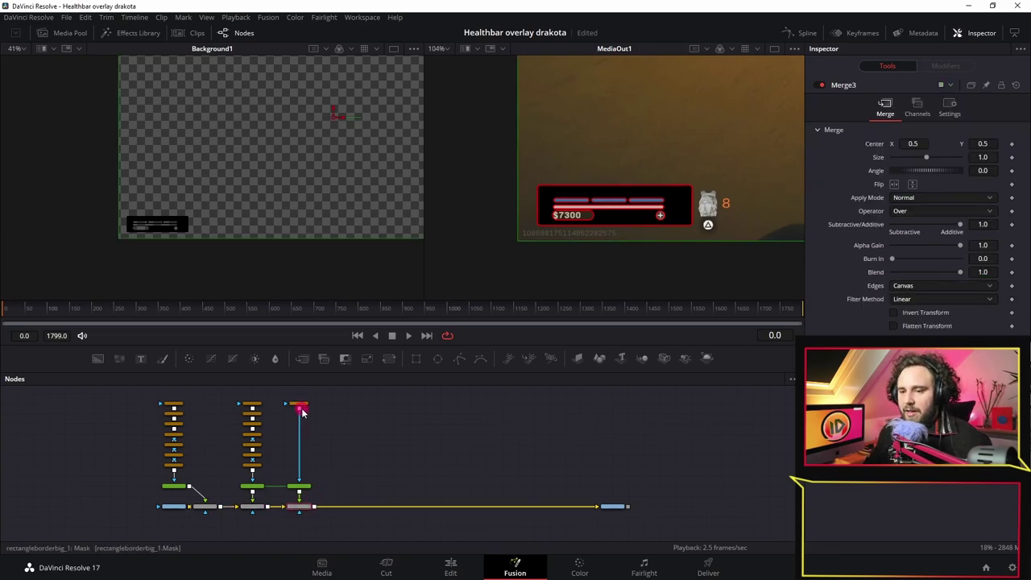
Step: Raise rectangleborderbig_1's Border Width to 0.006
{"action": "left_click", "coordinate": [300, 405]}
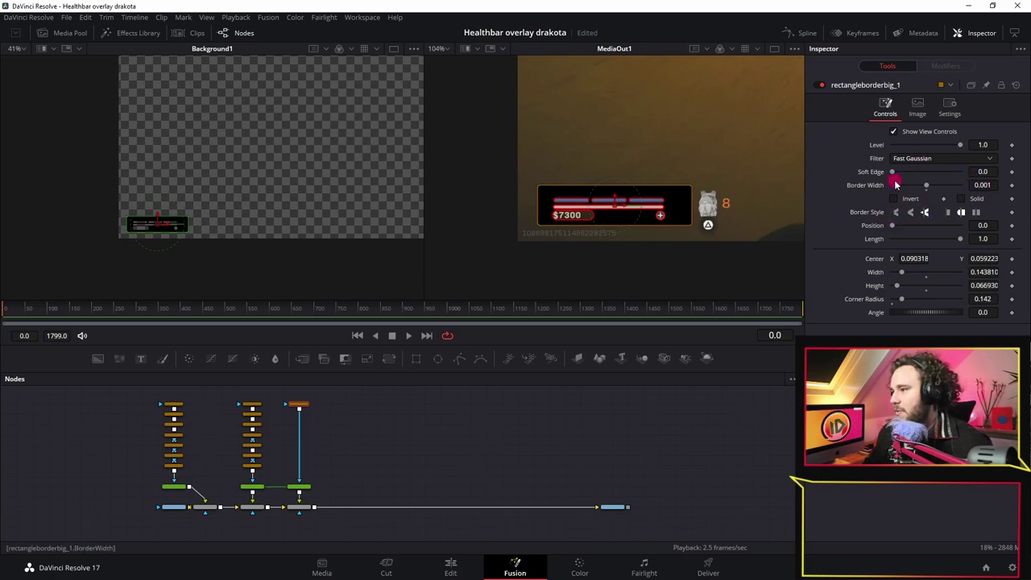
{"action": "left_click_drag", "start_coordinate": [927, 187], "coordinate": [929, 187]}
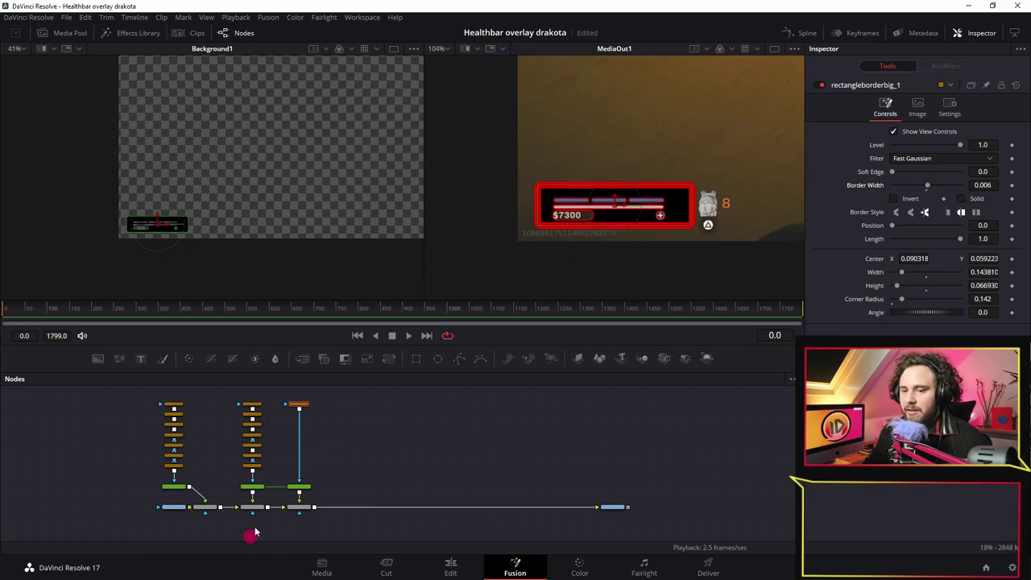
{"action": "left_click", "coordinate": [300, 489]}
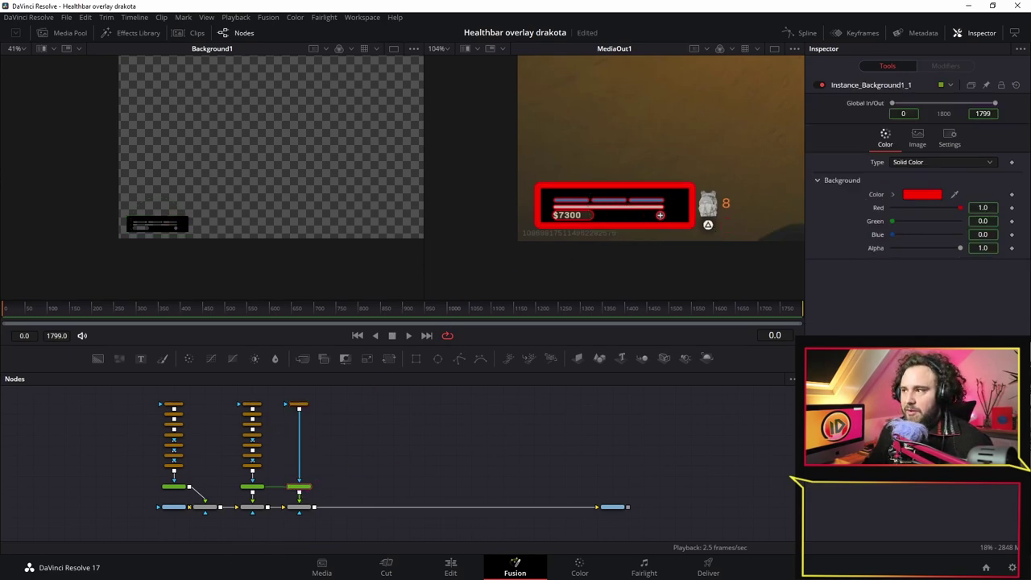
{"action": "left_click", "coordinate": [990, 165]}
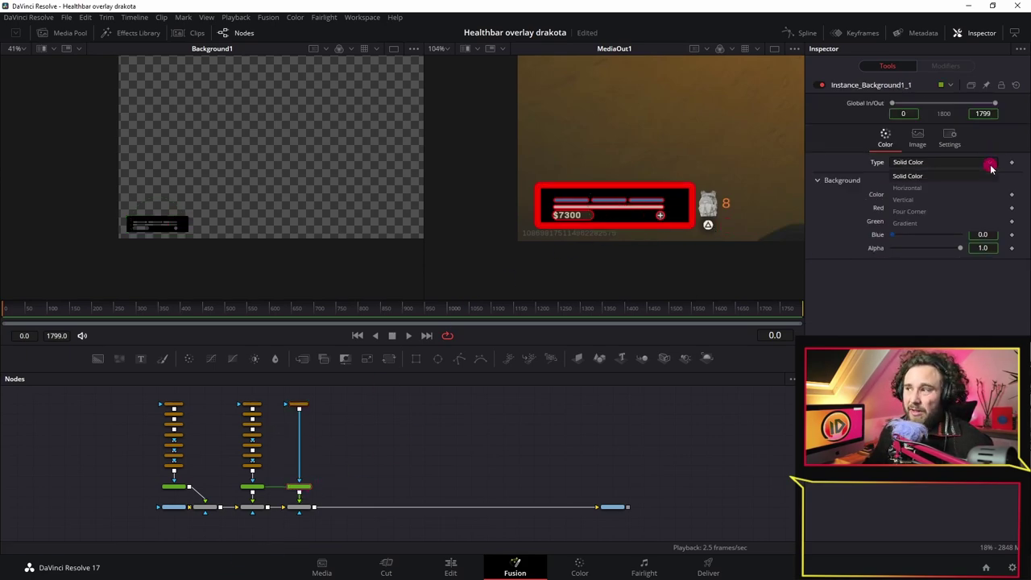
Step: Make the background a gradient starting at the bar's left end with a red left stop
{"action": "left_click", "coordinate": [940, 223]}
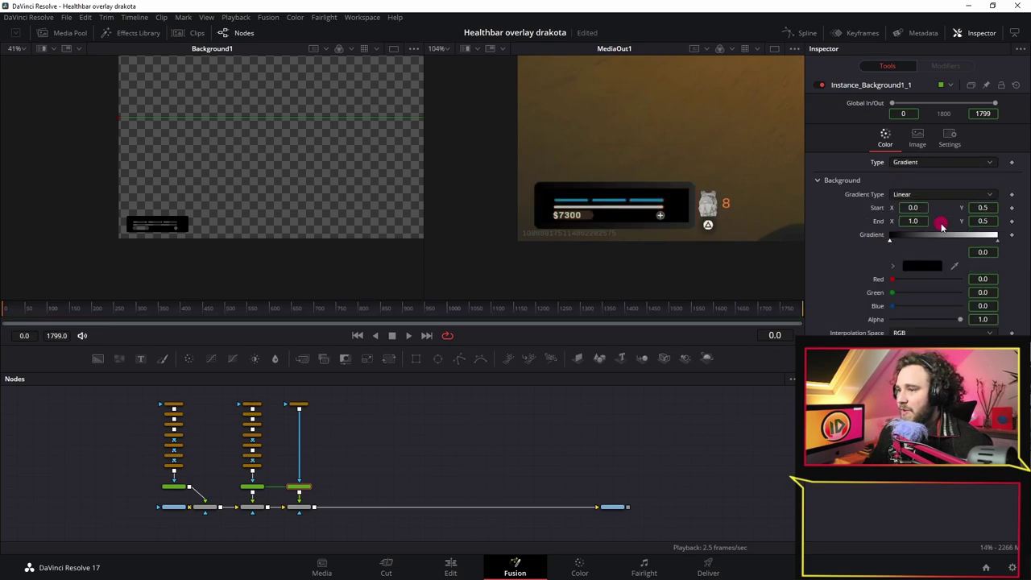
{"action": "scroll", "coordinate": [279, 197], "scroll_direction": "down", "scroll_amount": 3}
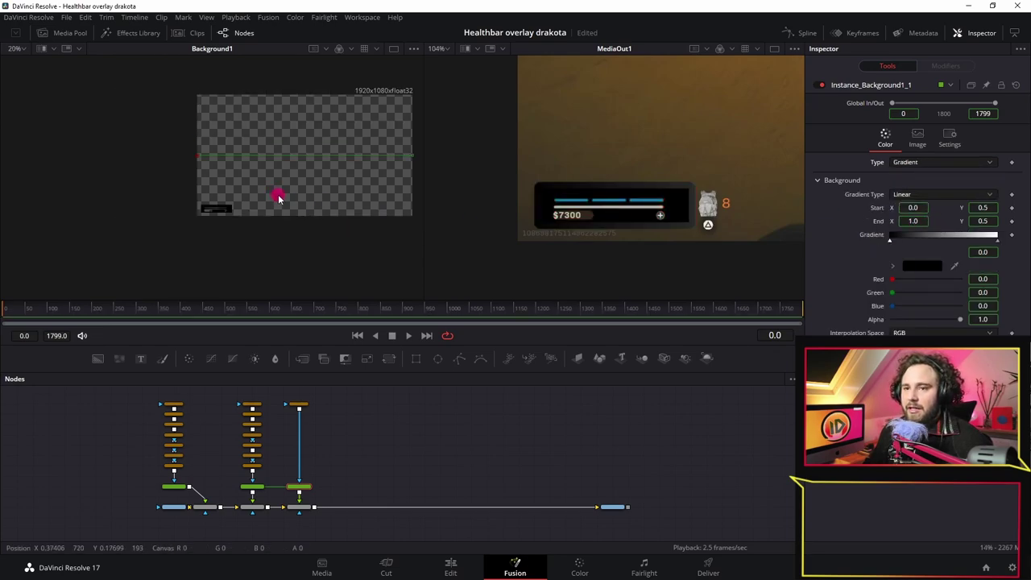
{"action": "mouse_move", "coordinate": [408, 222]}
{"action": "left_mouse_down"}
{"action": "mouse_move", "coordinate": [288, 161]}
{"action": "mouse_move", "coordinate": [318, 172]}
{"action": "mouse_move", "coordinate": [368, 158]}
{"action": "mouse_move", "coordinate": [278, 173]}
{"action": "mouse_move", "coordinate": [190, 216]}
{"action": "mouse_move", "coordinate": [167, 206]}
{"action": "left_mouse_up"}
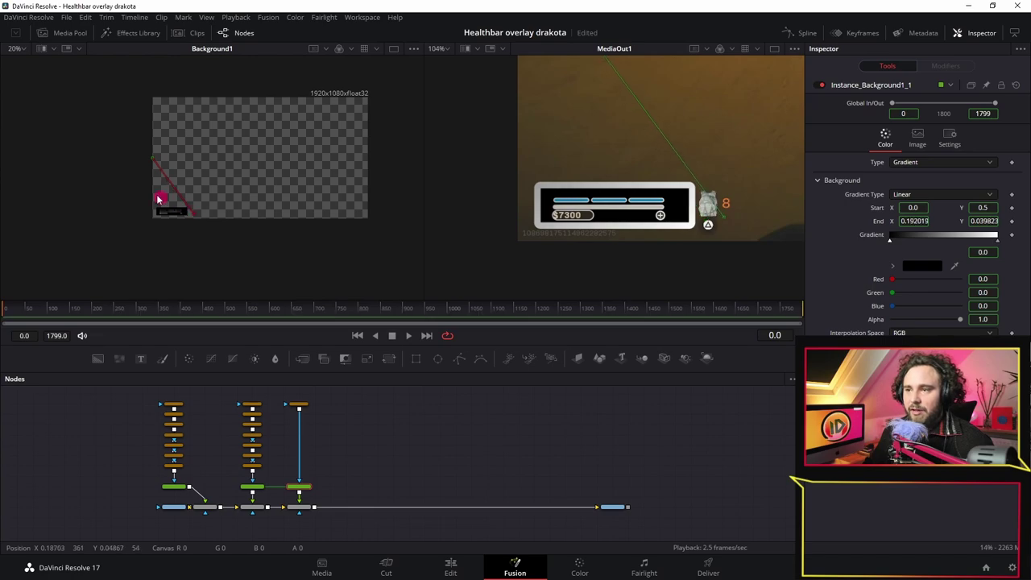
{"action": "left_click_drag", "start_coordinate": [153, 161], "coordinate": [156, 215]}
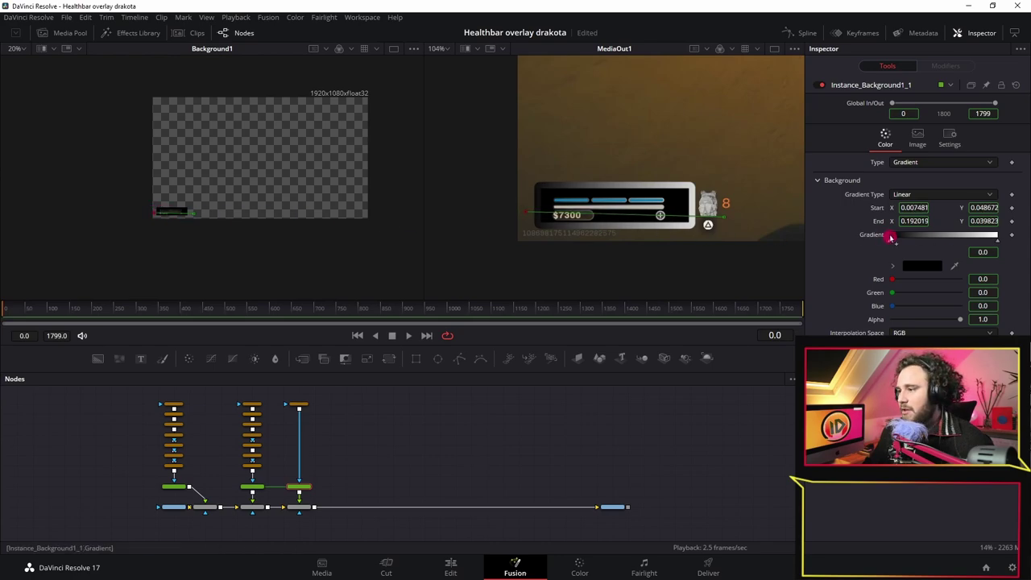
{"action": "left_click", "coordinate": [914, 268]}
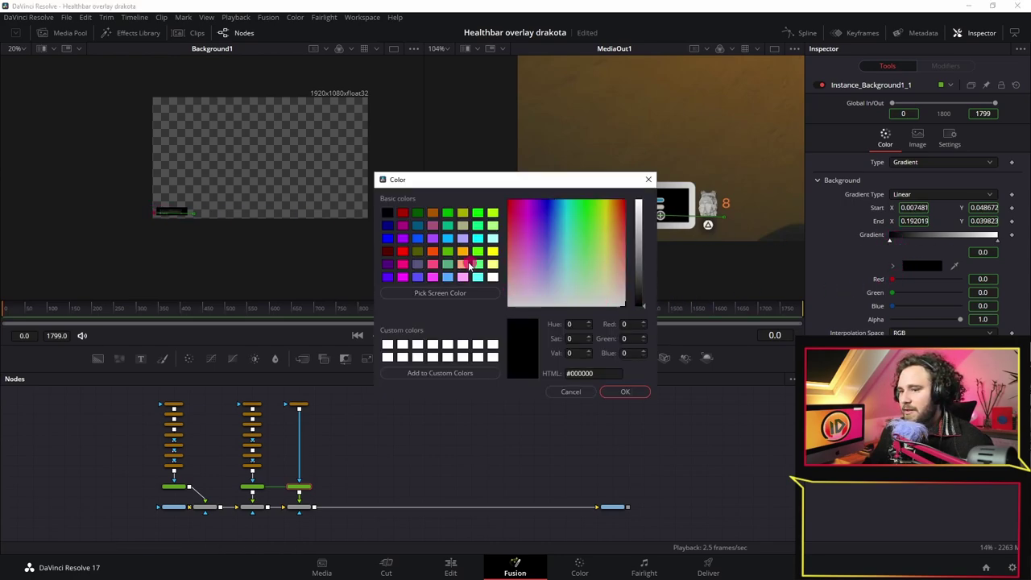
{"action": "left_click", "coordinate": [402, 254]}
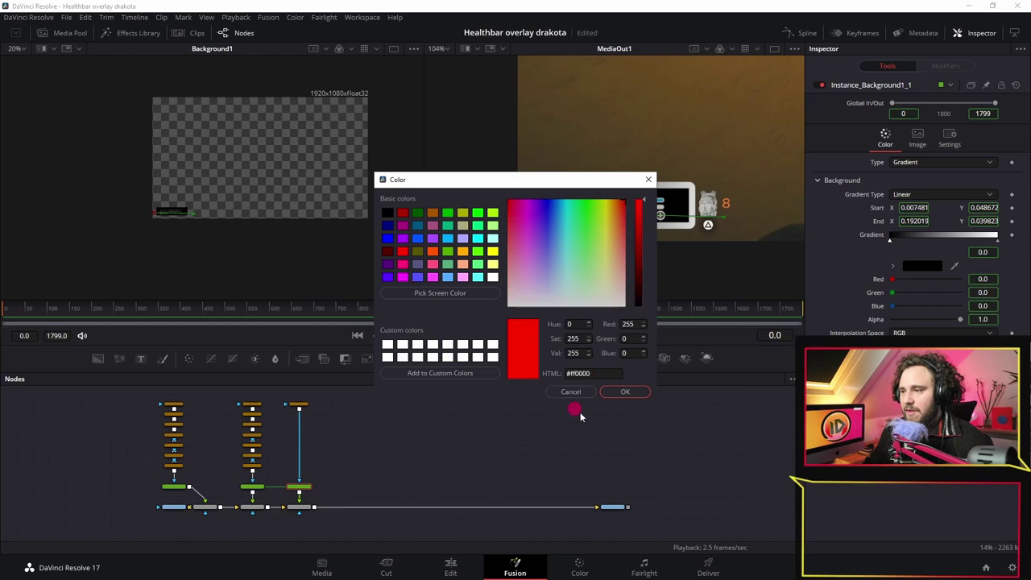
{"action": "left_click", "coordinate": [624, 391]}
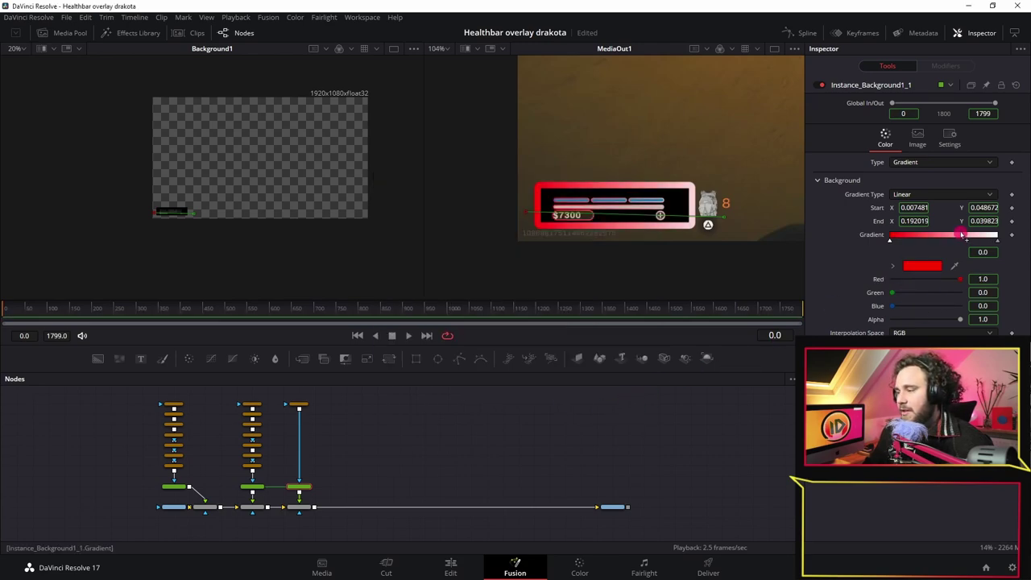
Step: Set the gradient's right colour stop to green
{"action": "left_click", "coordinate": [997, 240]}
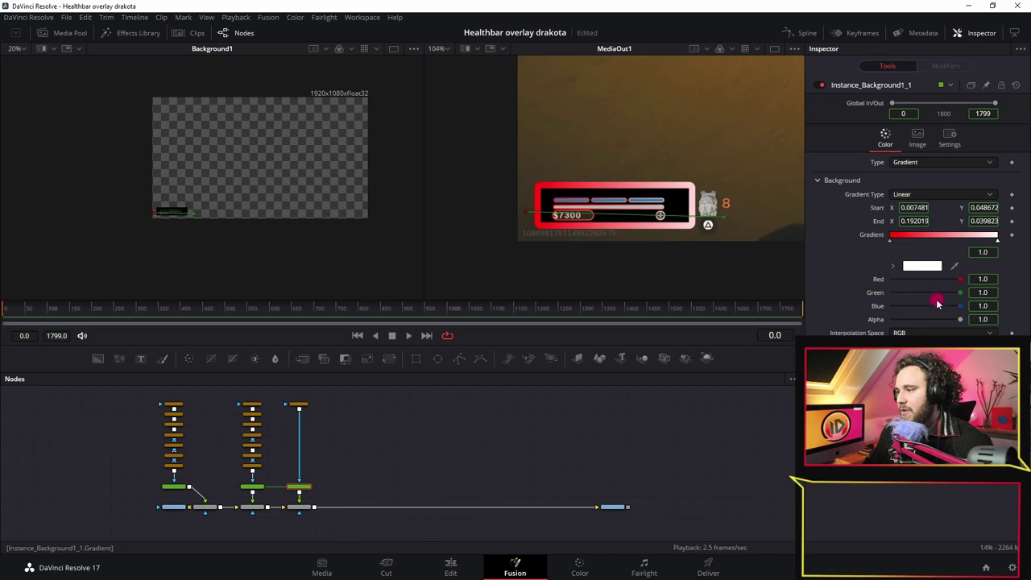
{"action": "left_click_drag", "start_coordinate": [961, 310], "coordinate": [953, 308]}
{"action": "left_click_drag", "start_coordinate": [818, 315], "coordinate": [817, 315]}
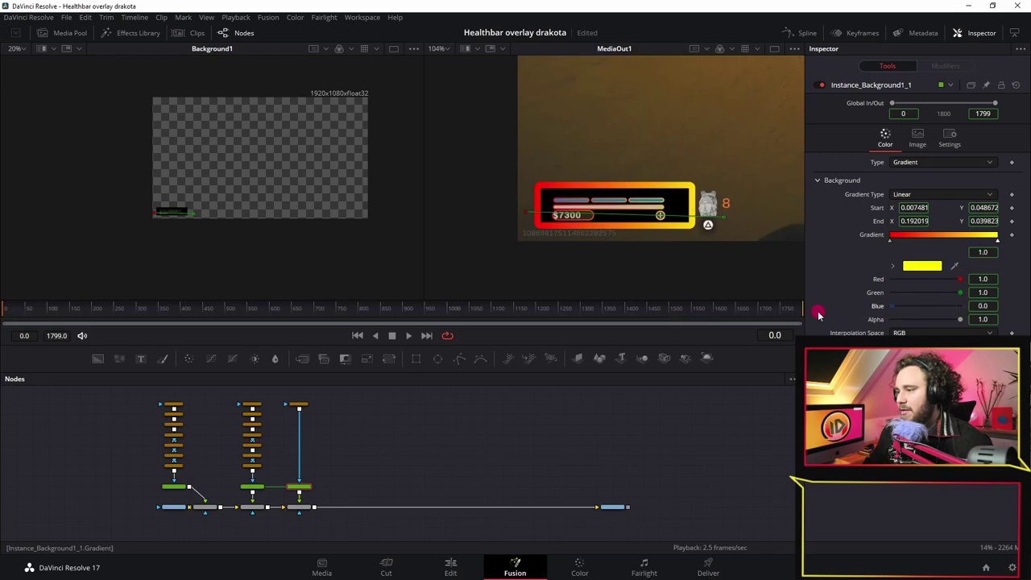
{"action": "left_click_drag", "start_coordinate": [959, 279], "coordinate": [884, 296]}
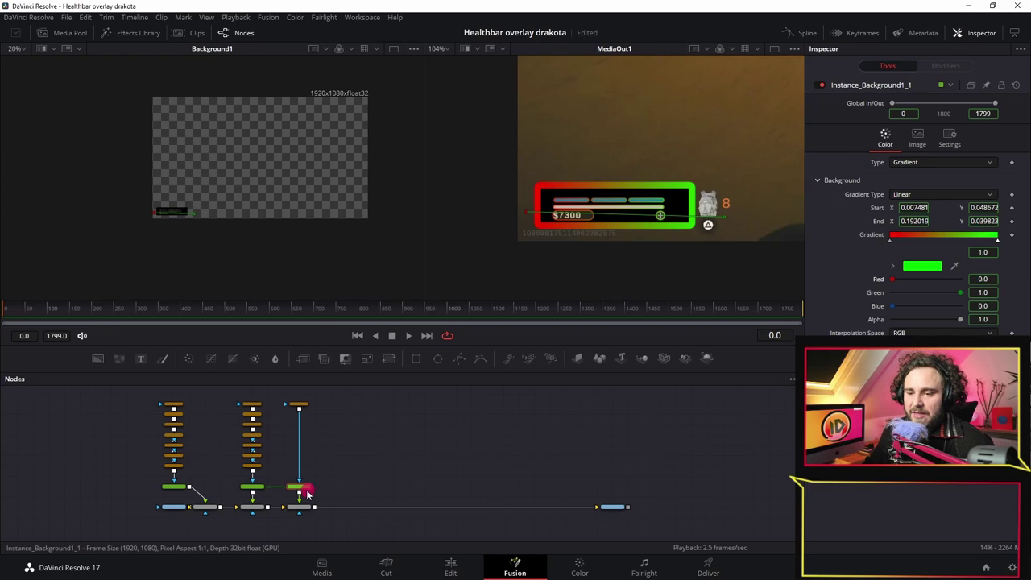
{"action": "scroll", "coordinate": [648, 213], "scroll_direction": "up", "scroll_amount": 2}
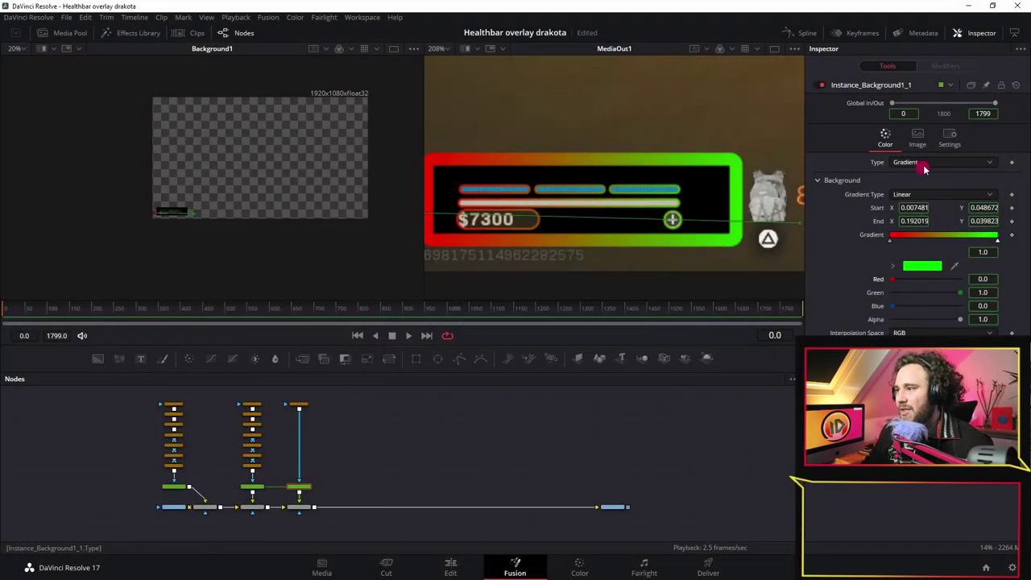
Step: Set the background Type back to Solid Color, then check rectangleborderbig_1 and deselect it
{"action": "left_click", "coordinate": [920, 163]}
{"action": "left_click", "coordinate": [915, 176]}
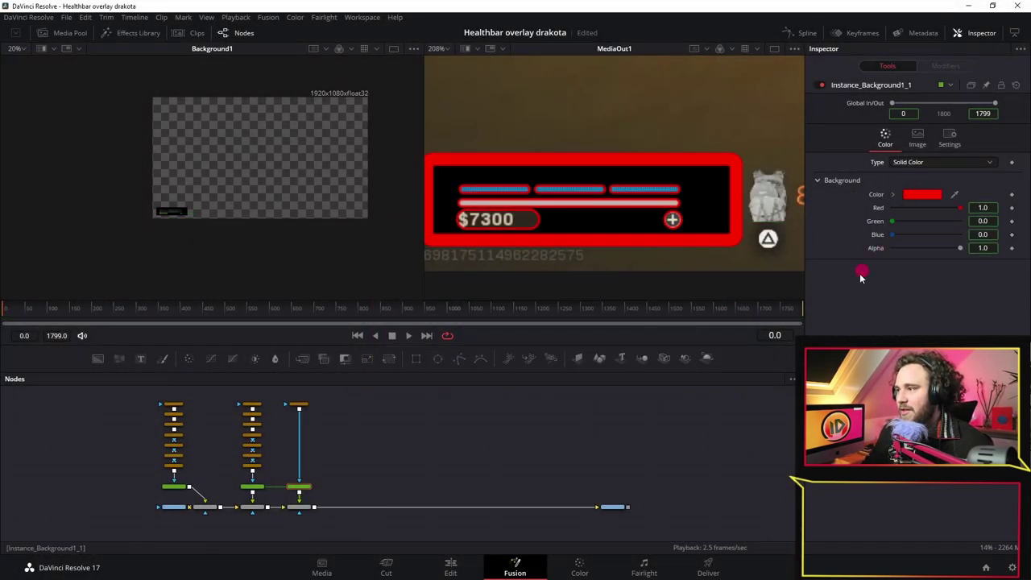
{"action": "scroll", "coordinate": [327, 460], "scroll_direction": "down", "scroll_amount": 2}
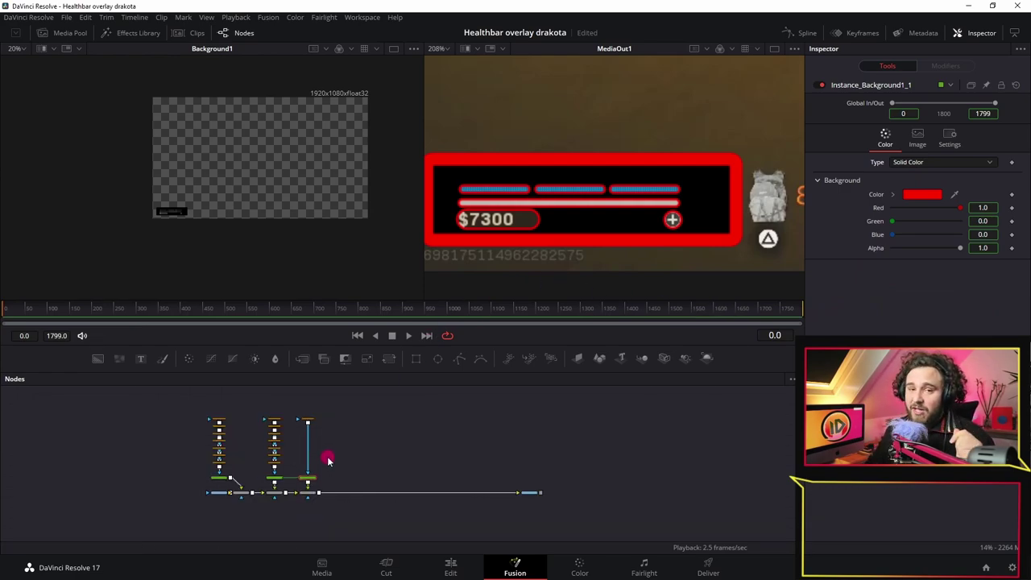
{"action": "scroll", "coordinate": [340, 435], "scroll_direction": "up", "scroll_amount": 2}
{"action": "left_click", "coordinate": [279, 401]}
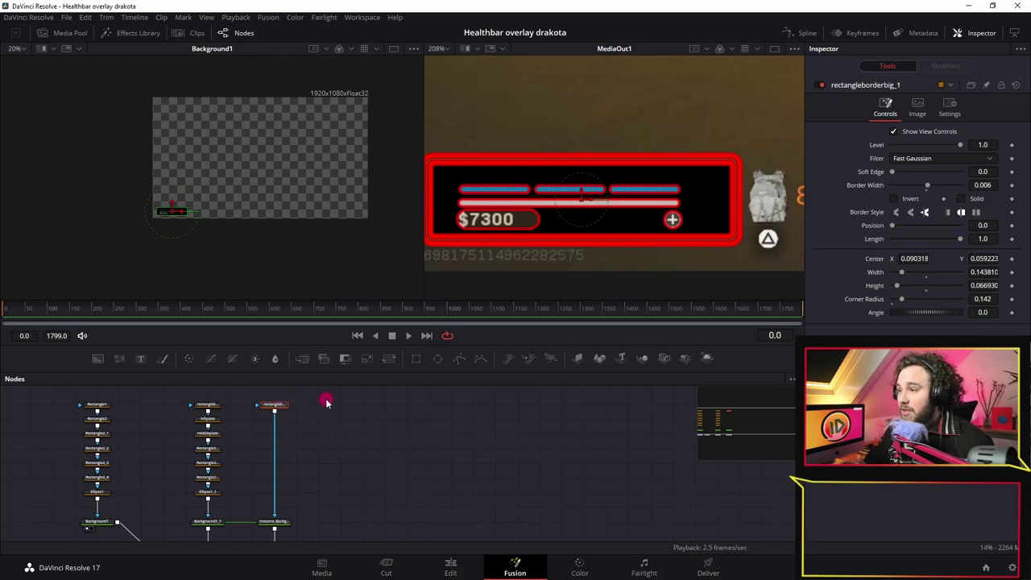
{"action": "mouse_move", "coordinate": [553, 271]}
{"action": "left_mouse_down"}
{"action": "mouse_move", "coordinate": [589, 250]}
{"action": "mouse_move", "coordinate": [607, 271]}
{"action": "left_mouse_up"}
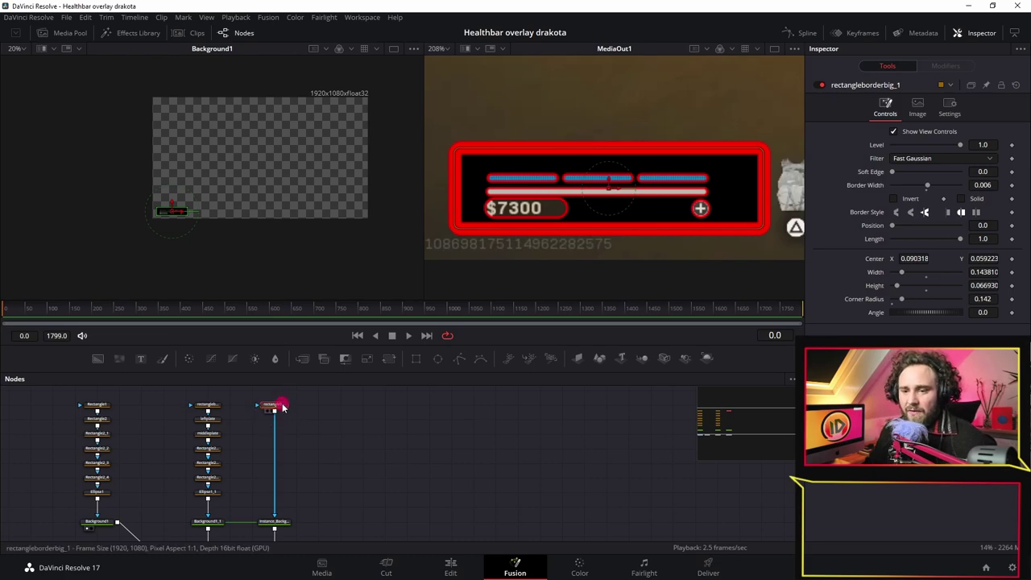
{"action": "left_click", "coordinate": [338, 453]}
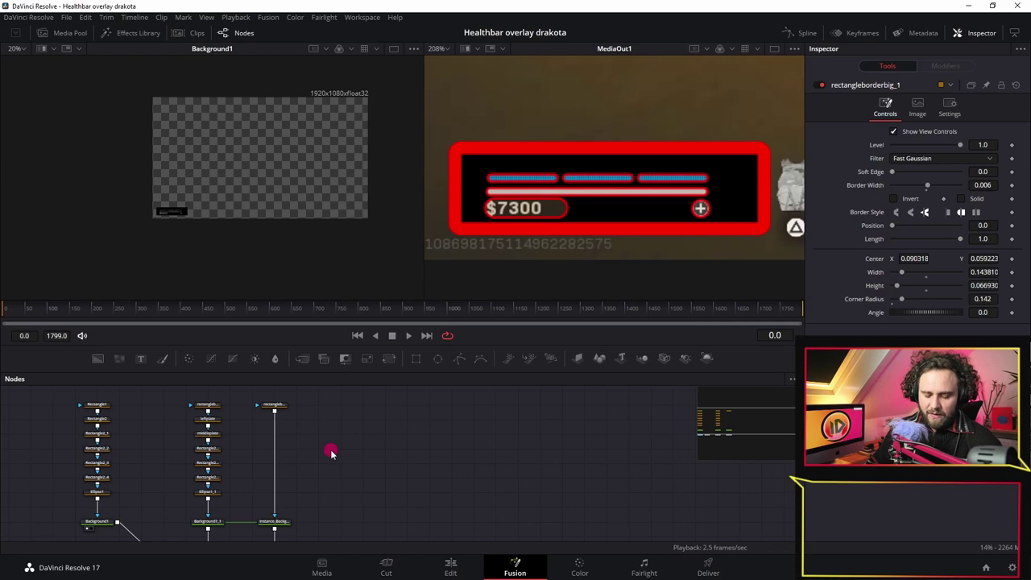
Step: Add a Displace node via a 'displ' search and route rectangleborderbig_1 through it
{"action": "key", "text": "shift+space"}
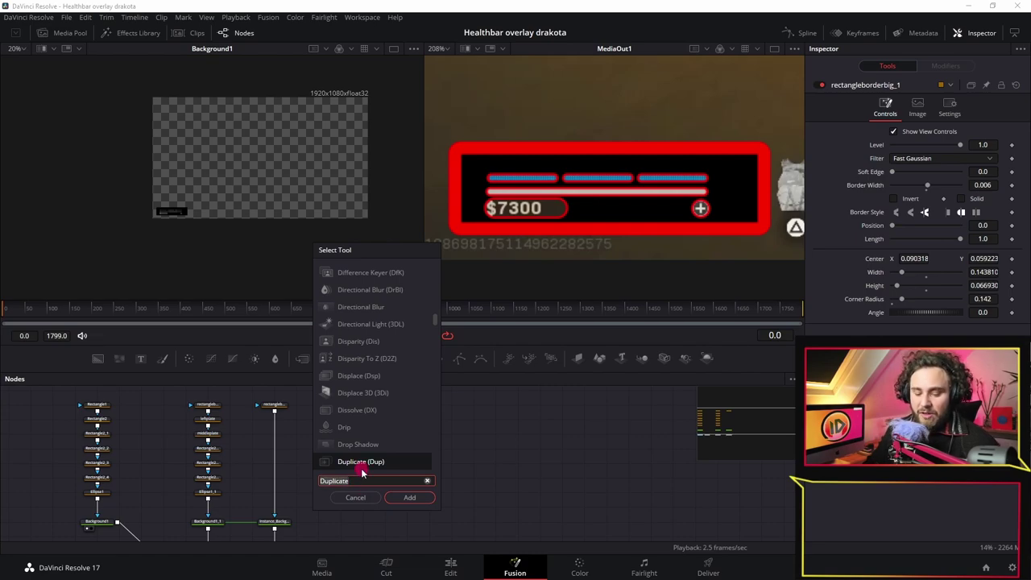
{"action": "type", "text": "displa"}
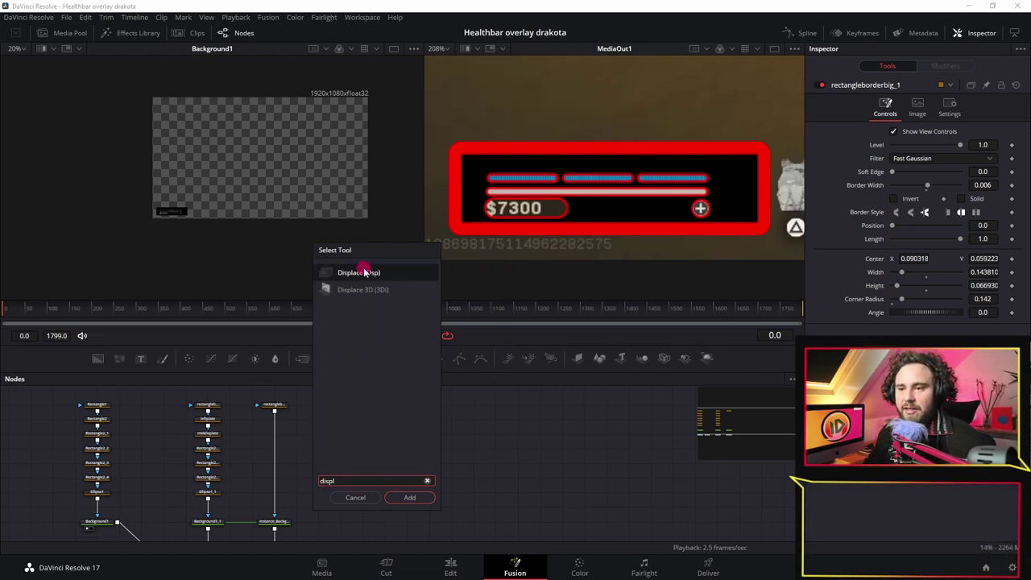
{"action": "left_click", "coordinate": [412, 499]}
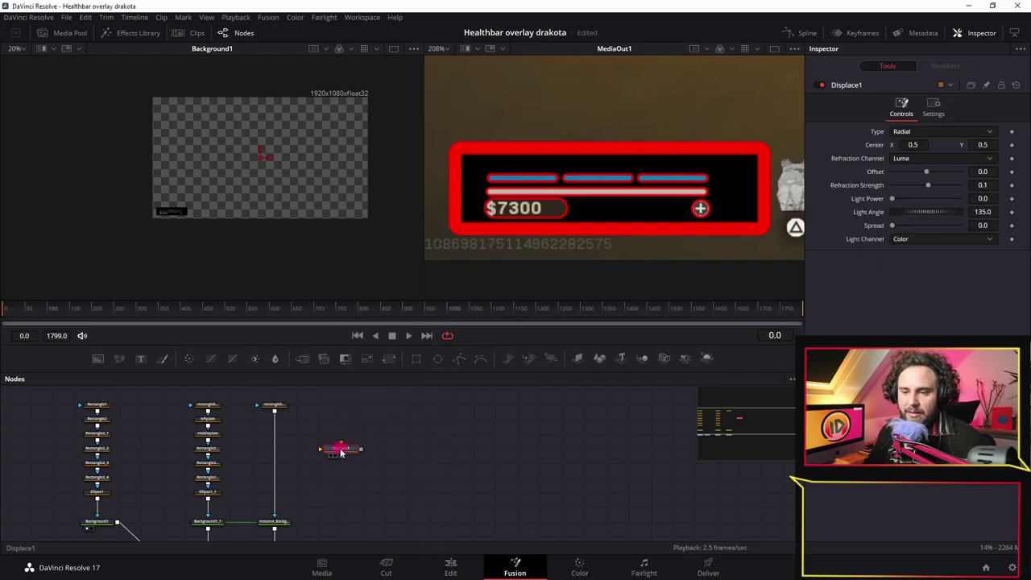
{"action": "left_click_drag", "start_coordinate": [276, 506], "coordinate": [278, 511]}
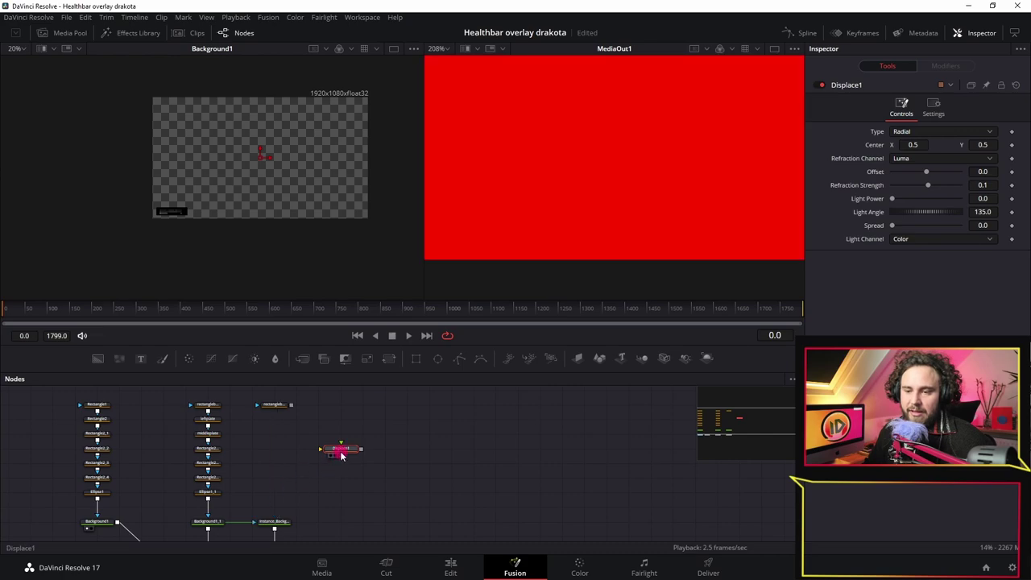
{"action": "left_click_drag", "start_coordinate": [345, 453], "coordinate": [278, 454]}
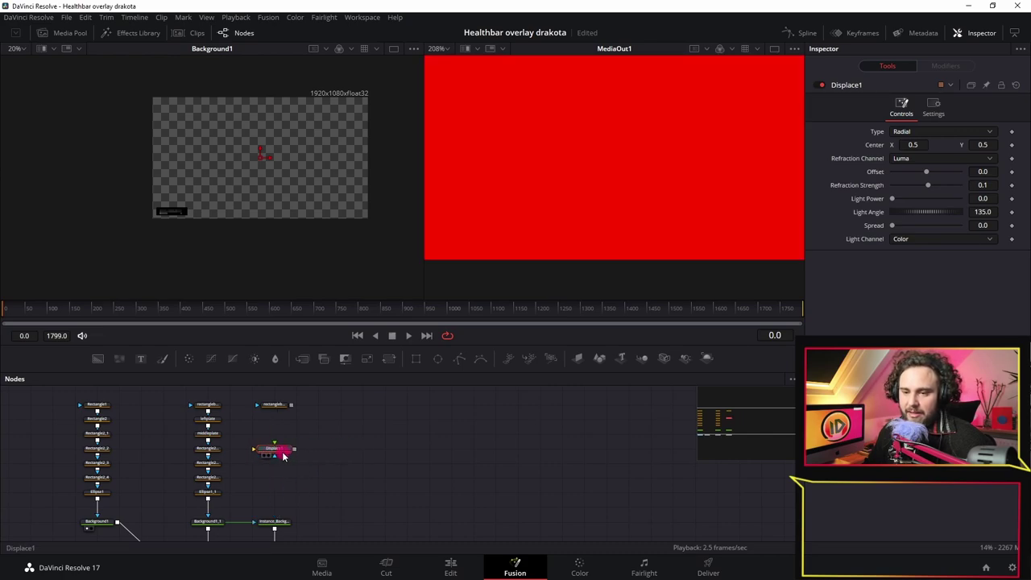
{"action": "mouse_move", "coordinate": [292, 406]}
{"action": "left_mouse_down"}
{"action": "mouse_move", "coordinate": [259, 427]}
{"action": "mouse_move", "coordinate": [252, 453]}
{"action": "mouse_move", "coordinate": [274, 524]}
{"action": "left_mouse_up"}
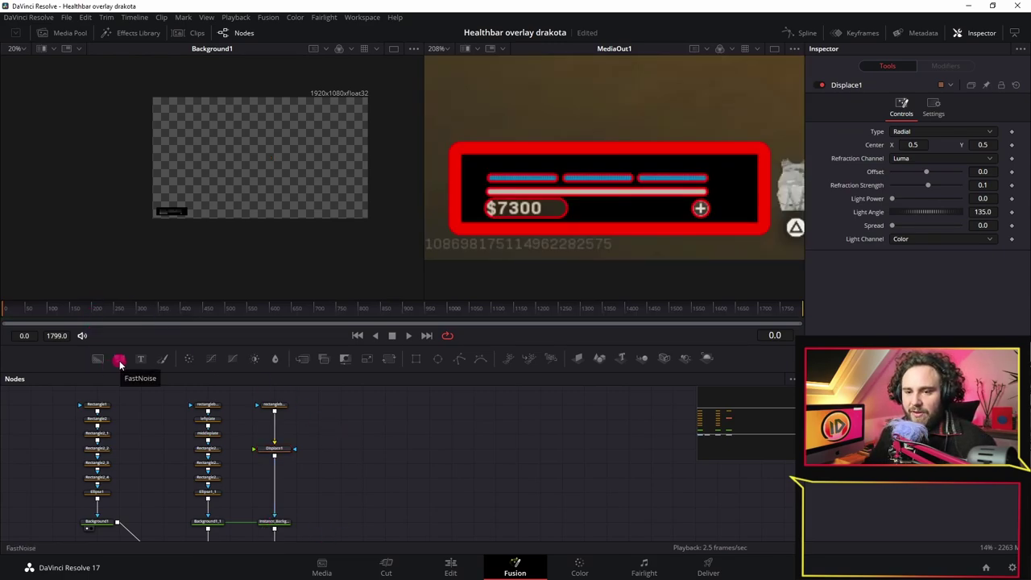
Step: Add a FastNoise generator, connect it into Displace1, and view it in the left viewer
{"action": "left_click", "coordinate": [119, 360]}
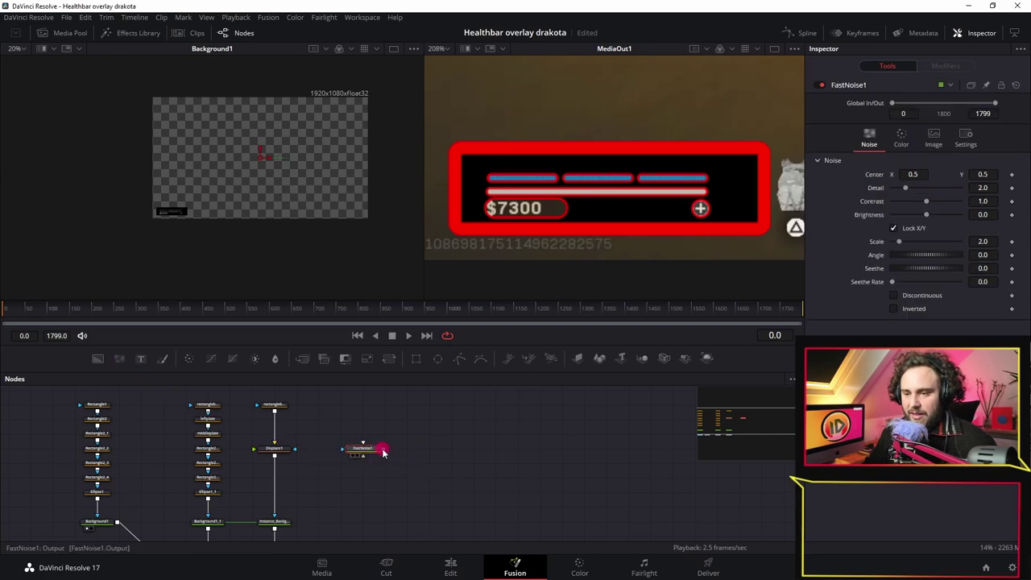
{"action": "left_click_drag", "start_coordinate": [382, 451], "coordinate": [254, 451]}
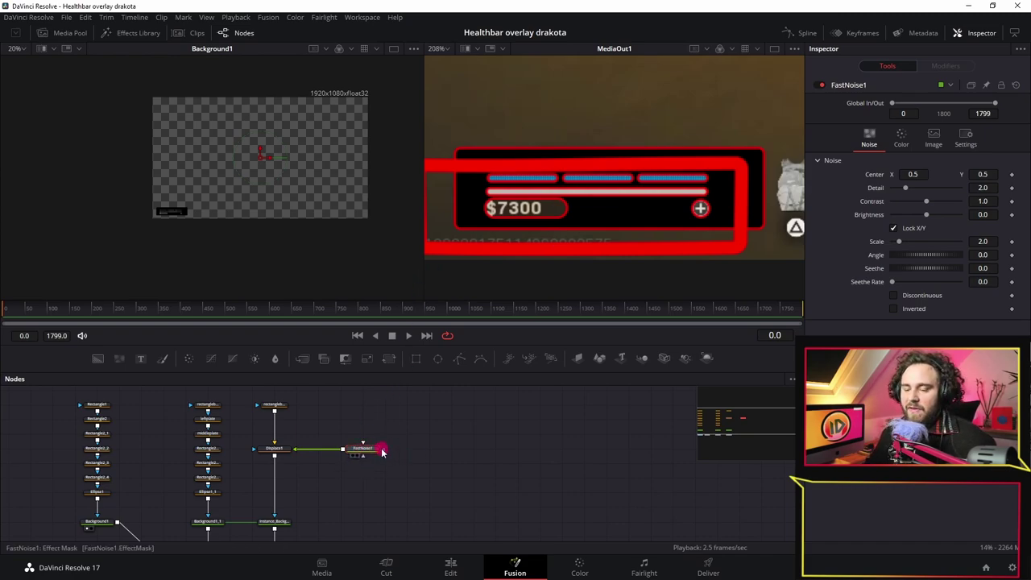
{"action": "key", "text": "1"}
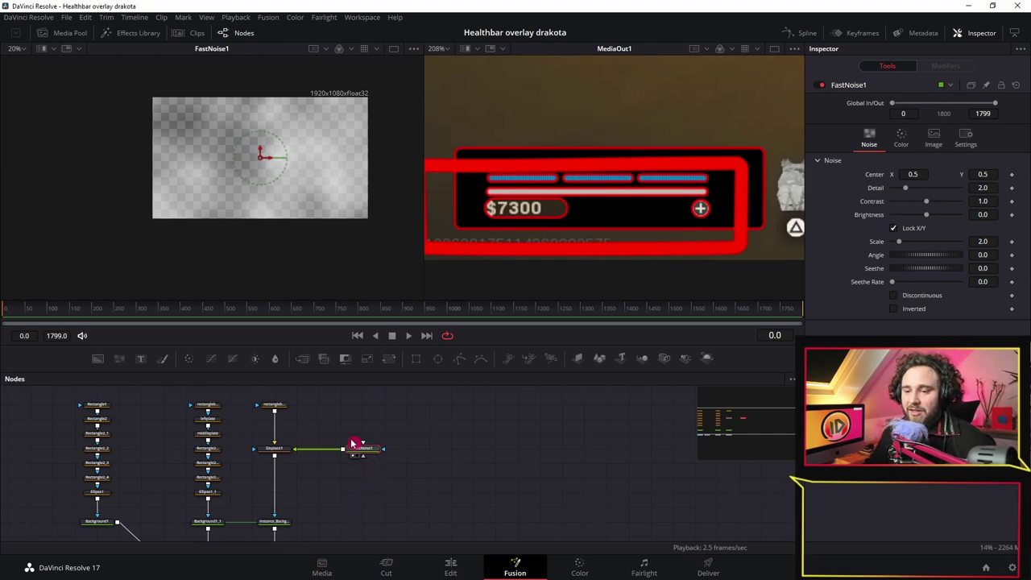
{"action": "scroll", "coordinate": [180, 130], "scroll_direction": "up", "scroll_amount": 2}
{"action": "left_click_drag", "start_coordinate": [322, 201], "coordinate": [269, 214]}
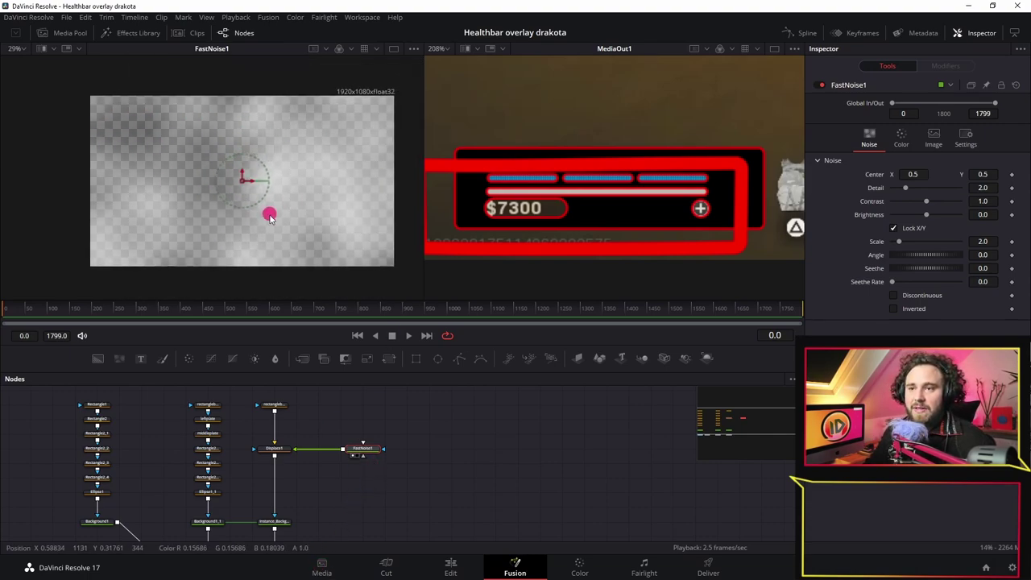
{"action": "left_click", "coordinate": [274, 447]}
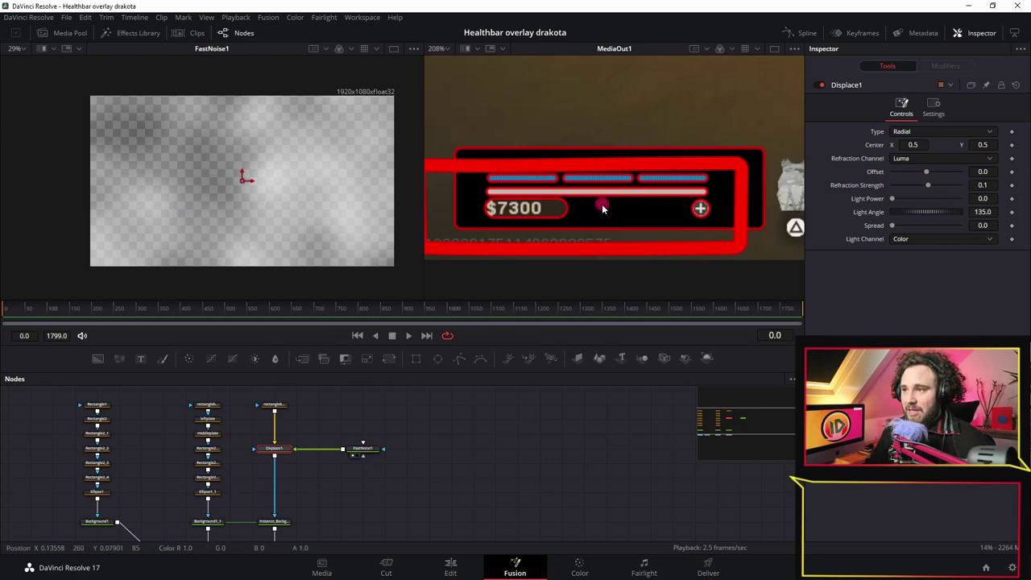
Step: Set FastNoise1 Contrast to 5.0, Detail to 6.3 and Scale to 20.0
{"action": "left_click", "coordinate": [371, 452]}
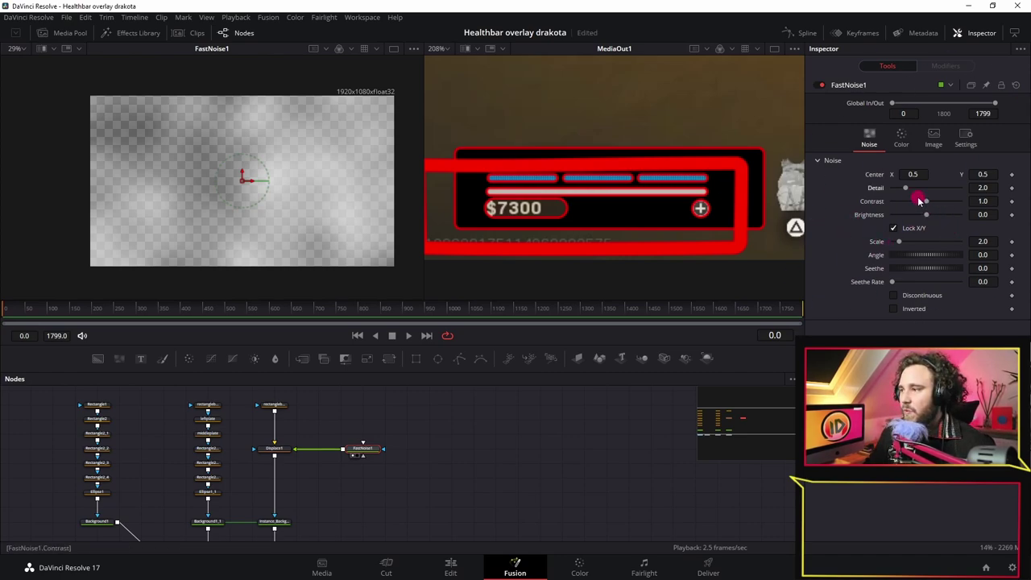
{"action": "left_click_drag", "start_coordinate": [924, 204], "coordinate": [973, 207]}
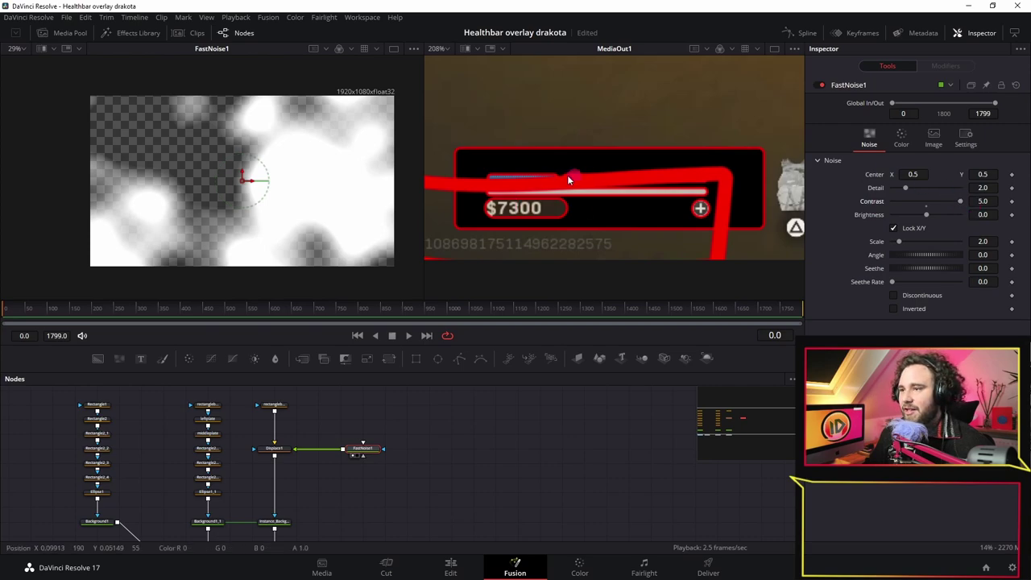
{"action": "left_click_drag", "start_coordinate": [907, 189], "coordinate": [935, 196]}
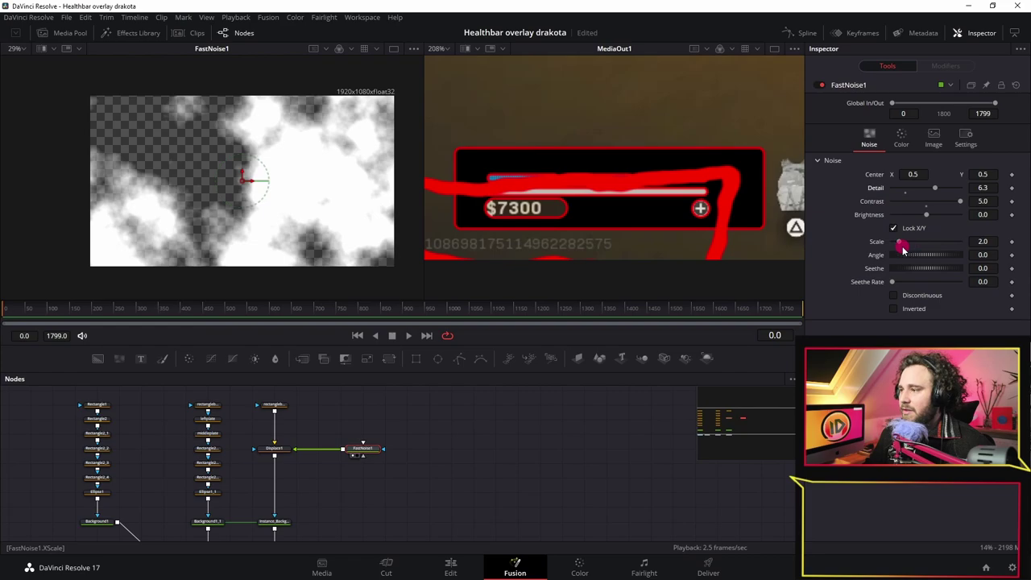
{"action": "mouse_move", "coordinate": [901, 243]}
{"action": "left_mouse_down"}
{"action": "mouse_move", "coordinate": [976, 241]}
{"action": "mouse_move", "coordinate": [964, 239]}
{"action": "left_mouse_up"}
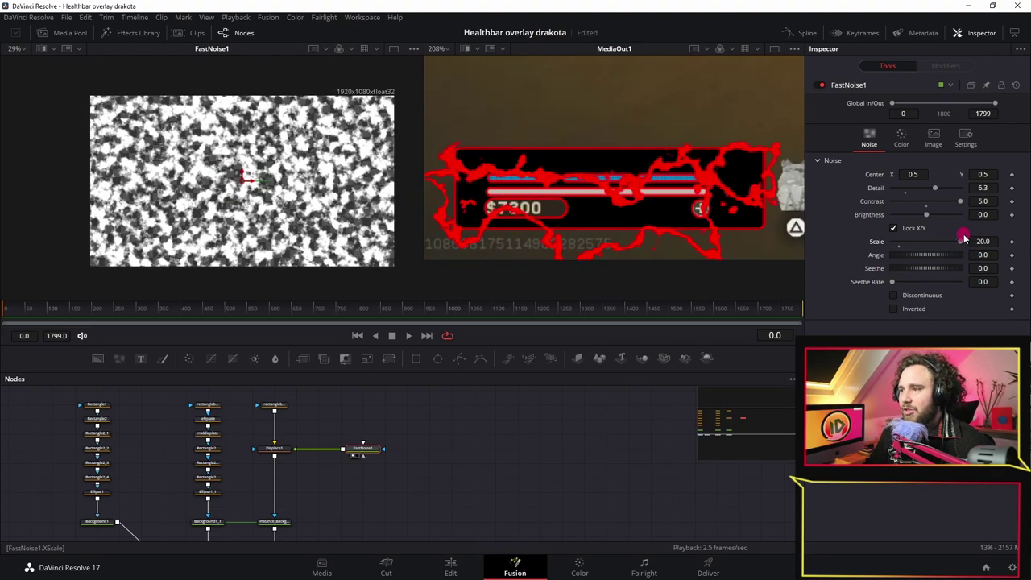
Step: Set Displace1's Offset to -0.5 and Refraction Strength to 0.025, then zoom the viewer out
{"action": "left_click", "coordinate": [276, 448]}
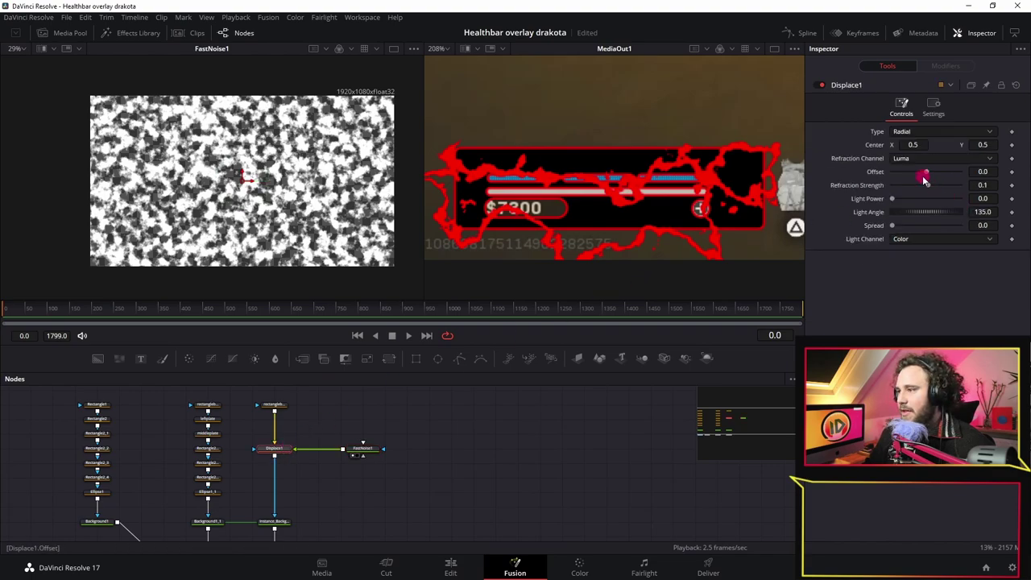
{"action": "left_click_drag", "start_coordinate": [927, 174], "coordinate": [878, 171]}
{"action": "left_click_drag", "start_coordinate": [983, 184], "coordinate": [942, 191]}
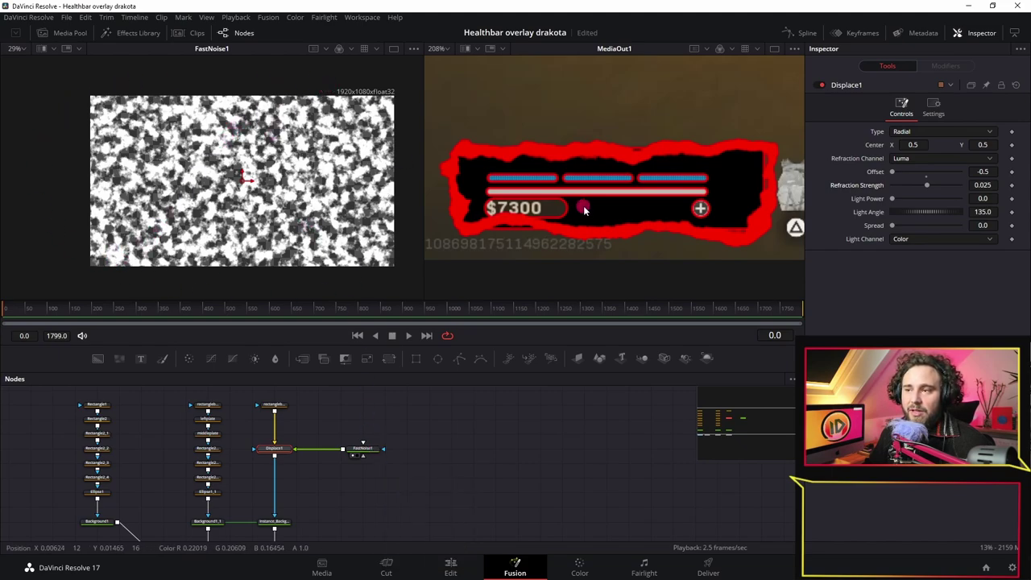
{"action": "scroll", "coordinate": [583, 202], "scroll_direction": "down", "scroll_amount": 5}
{"action": "scroll", "coordinate": [582, 211], "scroll_direction": "down", "scroll_amount": 2}
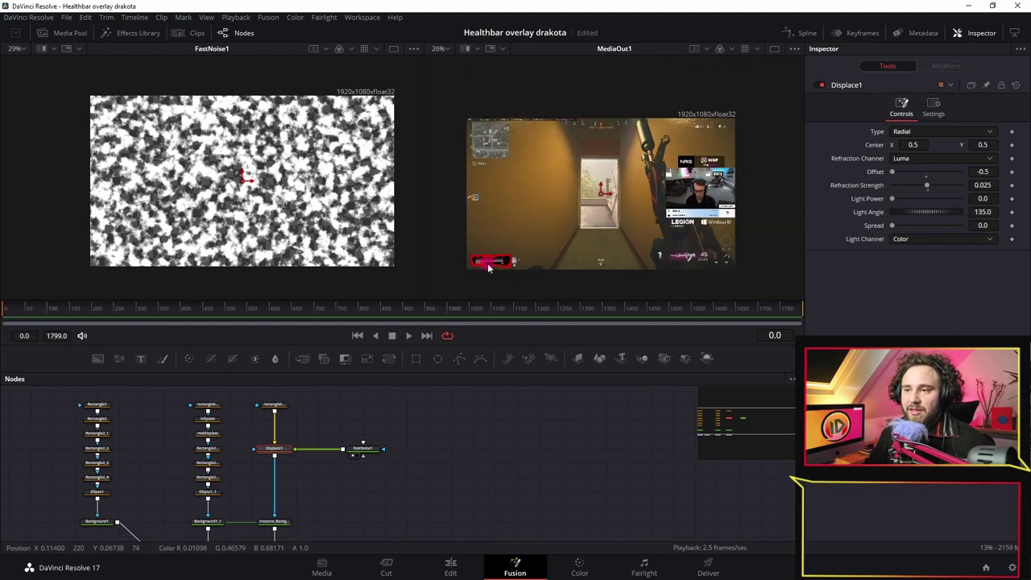
Step: Insert a Transform node between FastNoise1 and Displace1 and tidy the node layout
{"action": "left_click", "coordinate": [363, 451]}
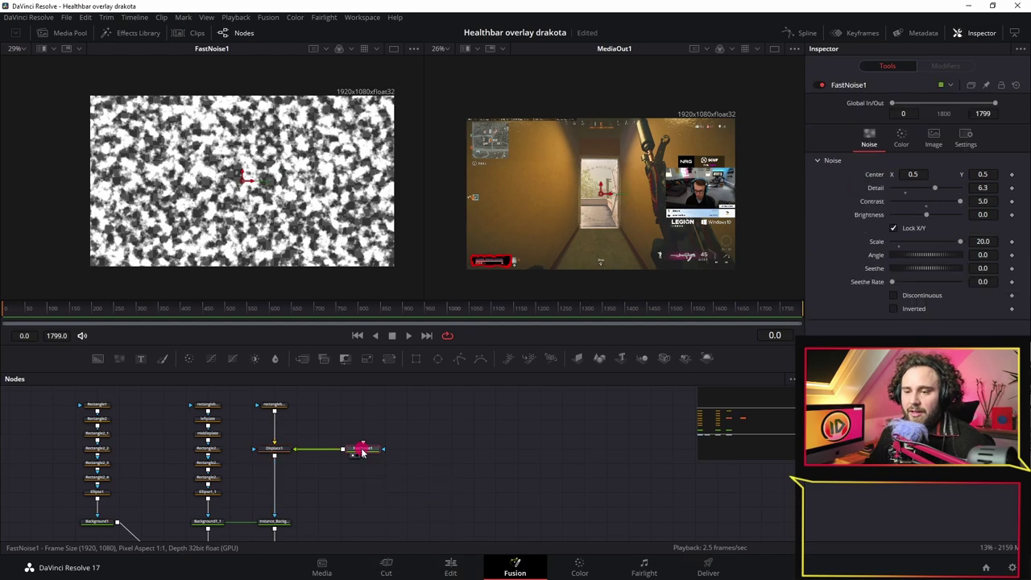
{"action": "left_click", "coordinate": [387, 359]}
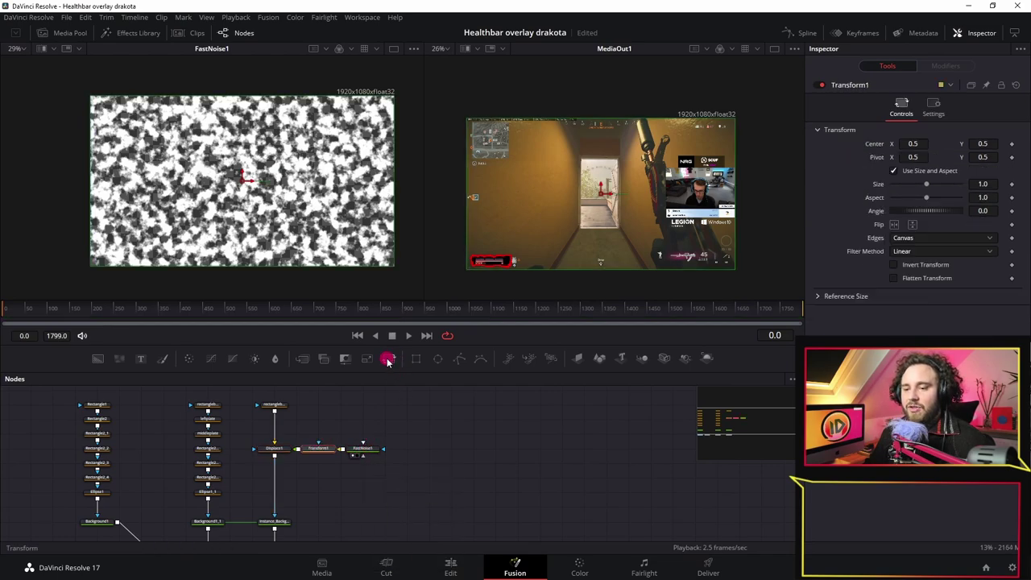
{"action": "left_click_drag", "start_coordinate": [371, 433], "coordinate": [318, 403]}
{"action": "left_click", "coordinate": [318, 403]}
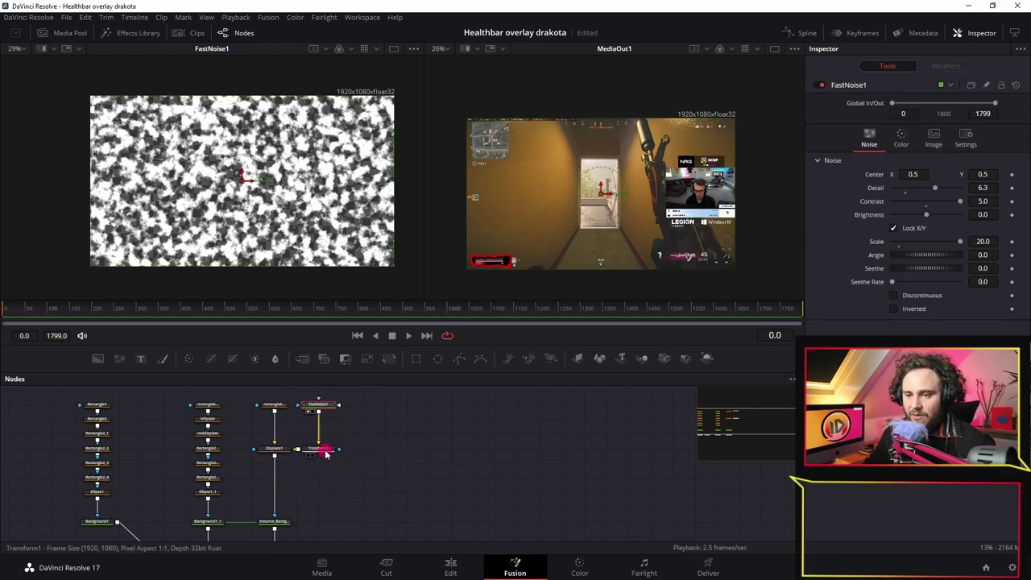
{"action": "left_click_drag", "start_coordinate": [327, 449], "coordinate": [349, 449]}
{"action": "left_click_drag", "start_coordinate": [322, 405], "coordinate": [345, 407]}
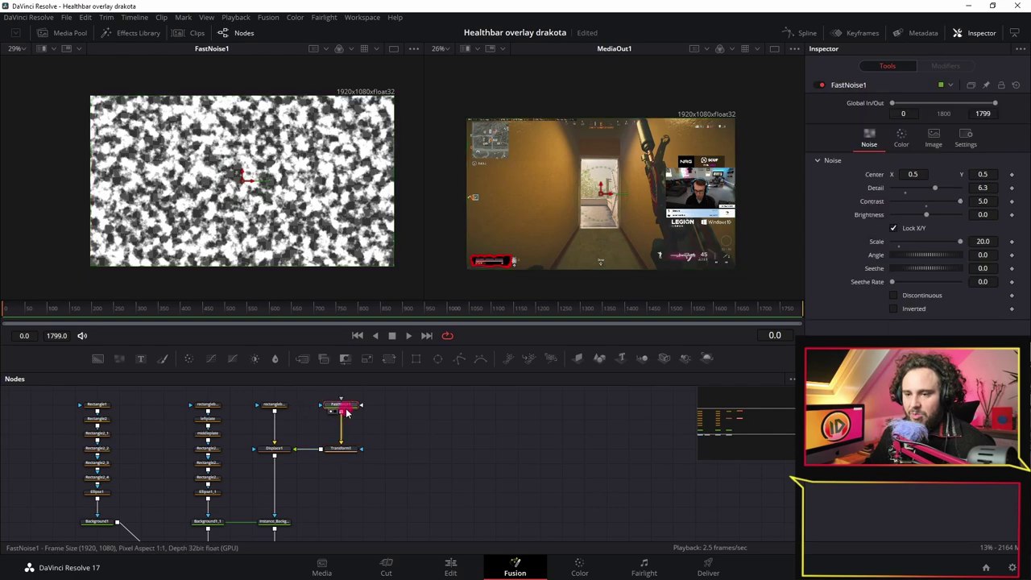
Step: Set Transform1's Size to 0.23 and view its output in the left viewer
{"action": "left_click", "coordinate": [338, 453]}
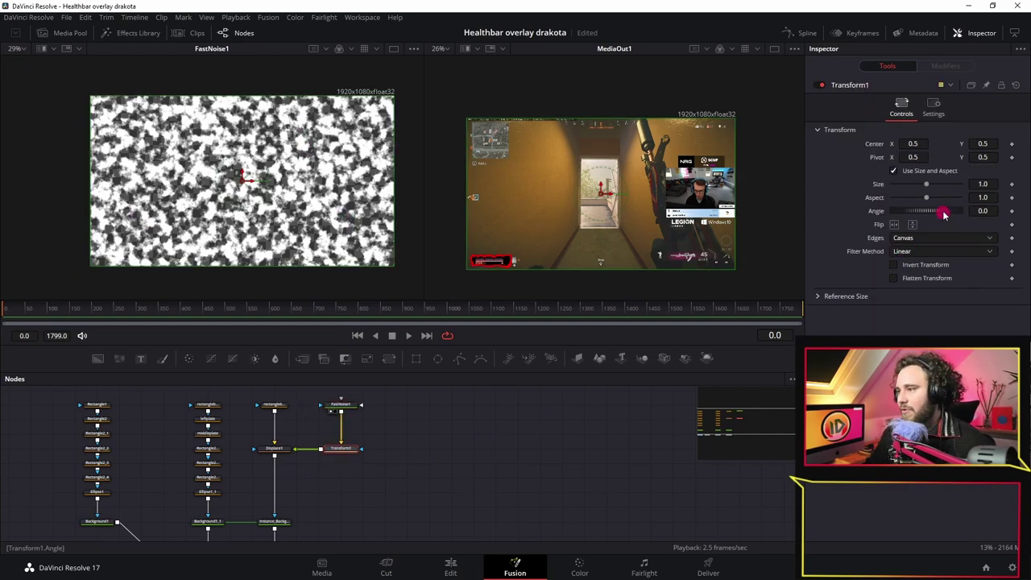
{"action": "left_click_drag", "start_coordinate": [926, 187], "coordinate": [895, 199]}
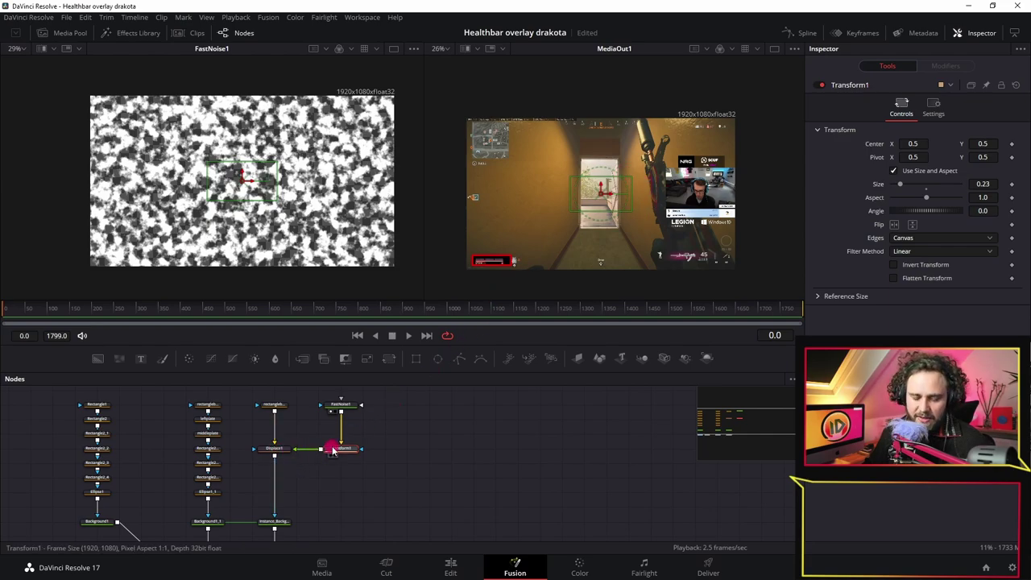
{"action": "key", "text": "1"}
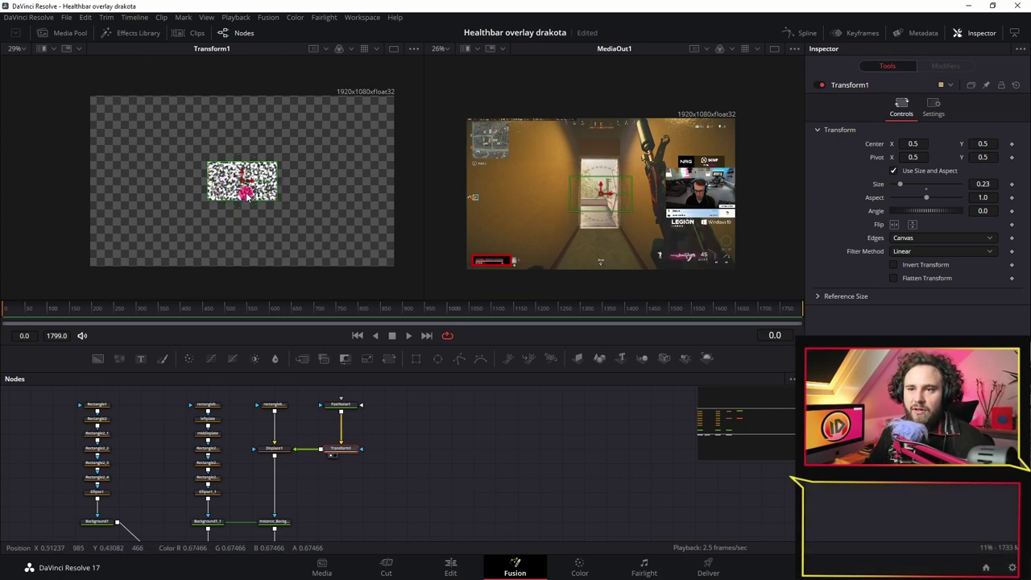
{"action": "left_click", "coordinate": [340, 404]}
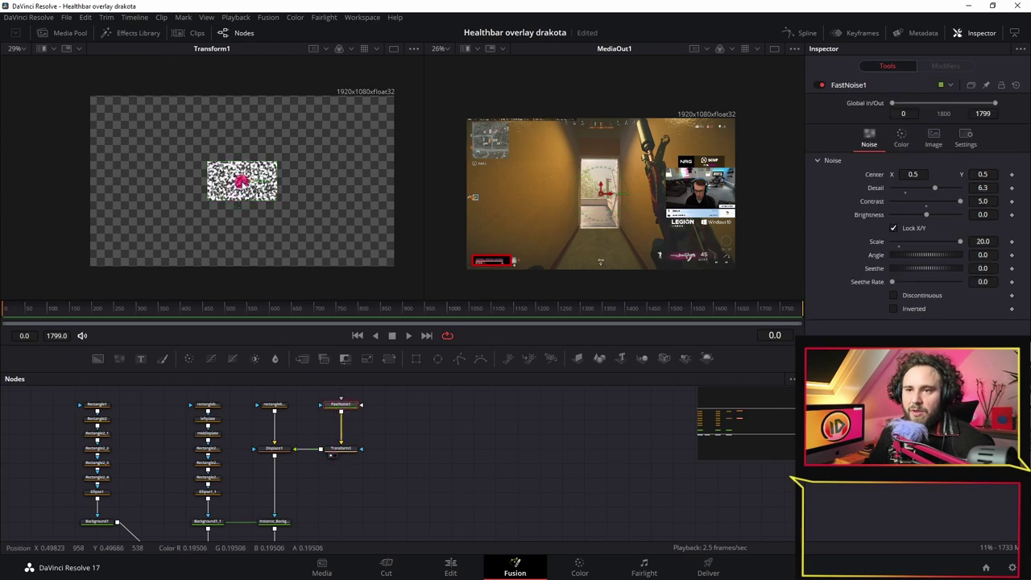
{"action": "scroll", "coordinate": [551, 231], "scroll_direction": "up", "scroll_amount": 5}
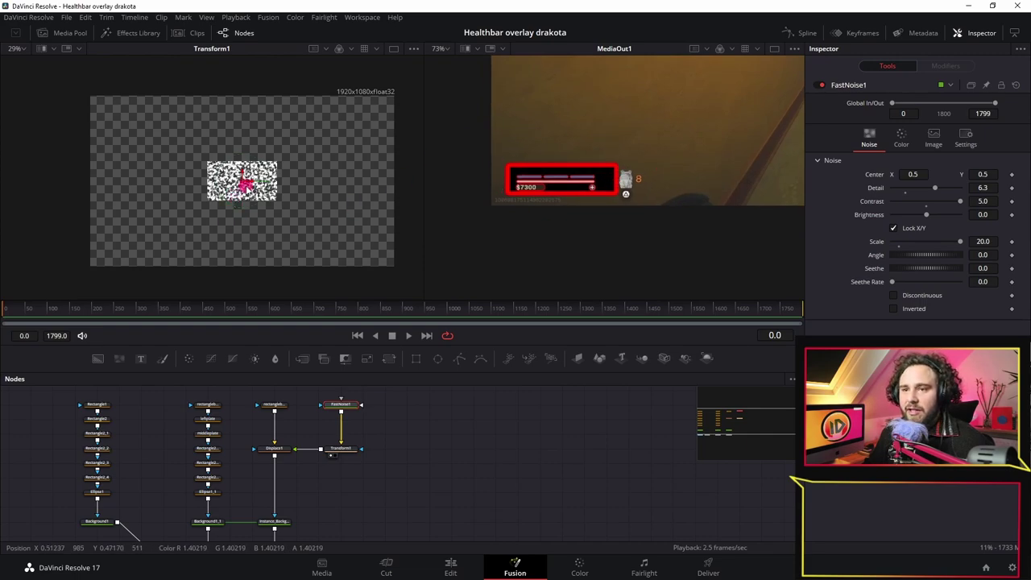
Step: Drag Transform1's center to the lower-left over the health bar and set FastNoise1 Scale to 20.0
{"action": "left_click", "coordinate": [341, 449]}
{"action": "left_click_drag", "start_coordinate": [240, 175], "coordinate": [120, 259]}
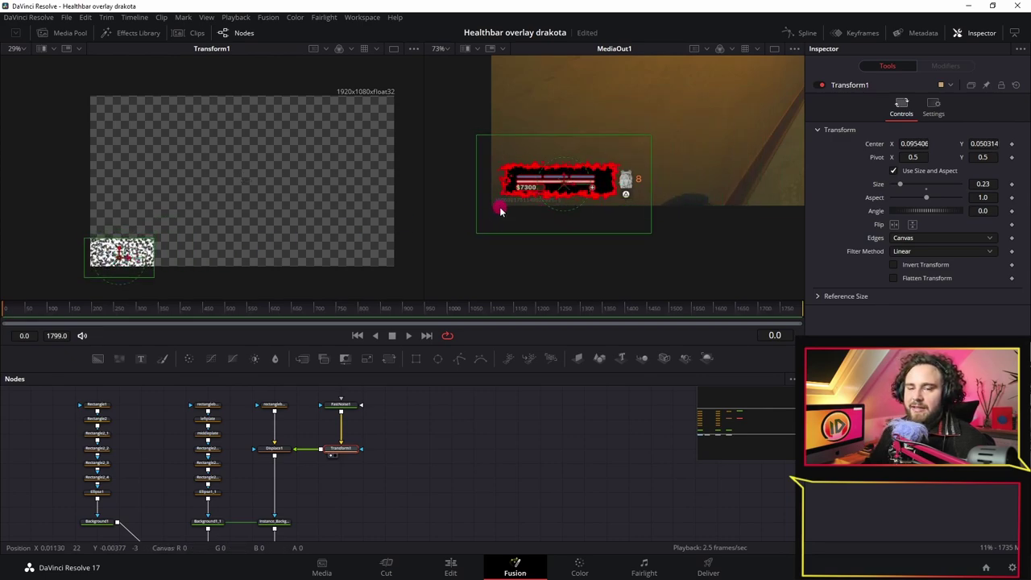
{"action": "left_click", "coordinate": [337, 406]}
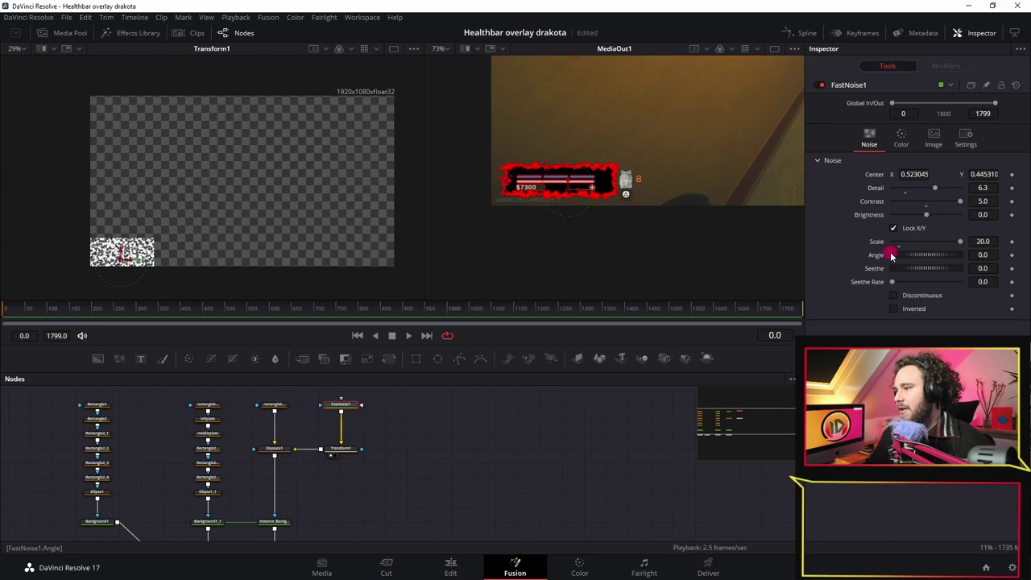
{"action": "left_click_drag", "start_coordinate": [959, 245], "coordinate": [921, 243]}
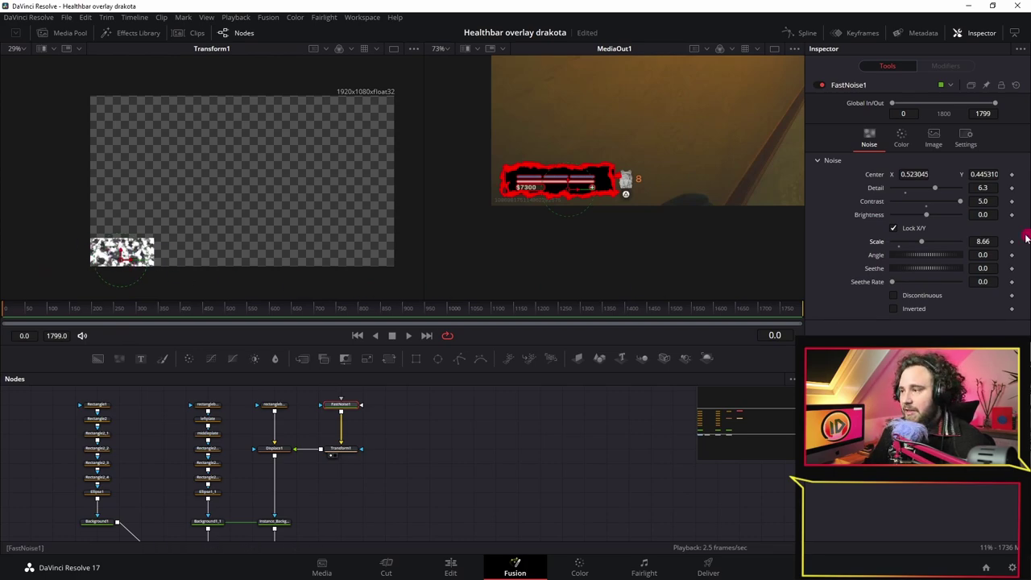
{"action": "scroll", "coordinate": [153, 260], "scroll_direction": "up", "scroll_amount": 2}
{"action": "left_click_drag", "start_coordinate": [152, 260], "coordinate": [115, 223]}
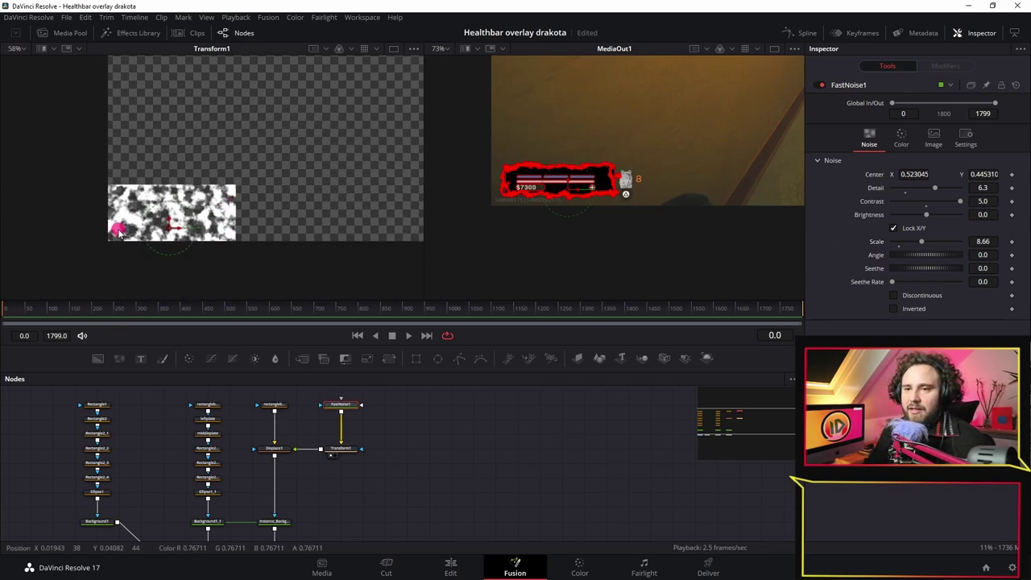
{"action": "left_click_drag", "start_coordinate": [923, 245], "coordinate": [984, 244]}
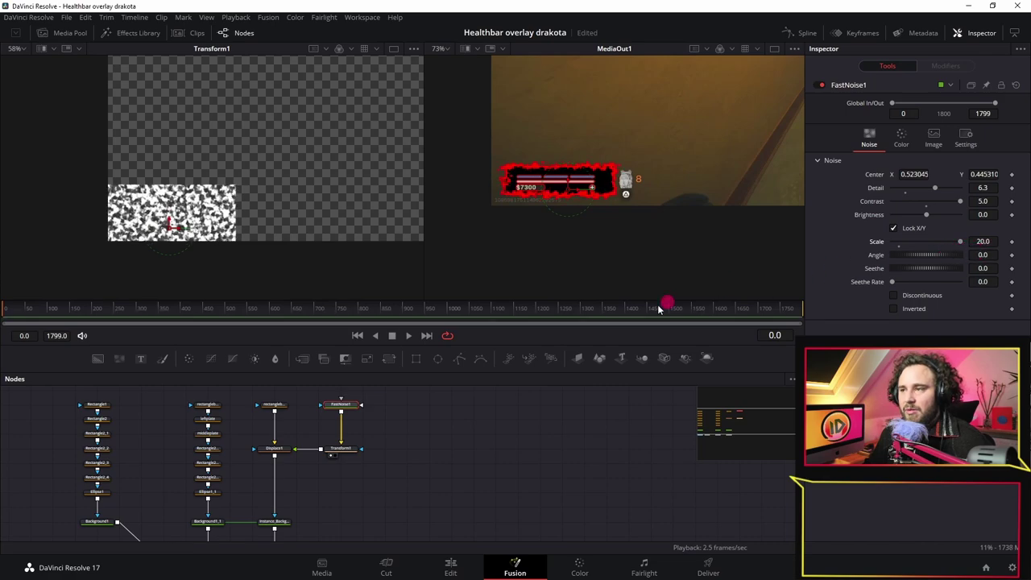
Step: Play and stop the composition to preview the border churning at Seethe Rate 0.236
{"action": "left_click", "coordinate": [27, 309]}
{"action": "key", "text": "space"}
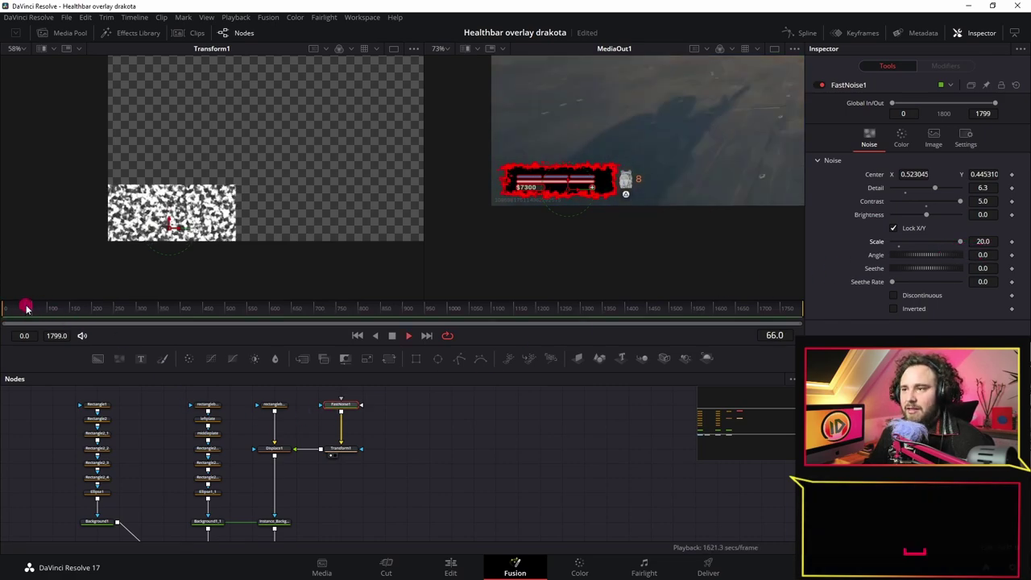
{"action": "left_click", "coordinate": [5, 306]}
{"action": "key", "text": "space"}
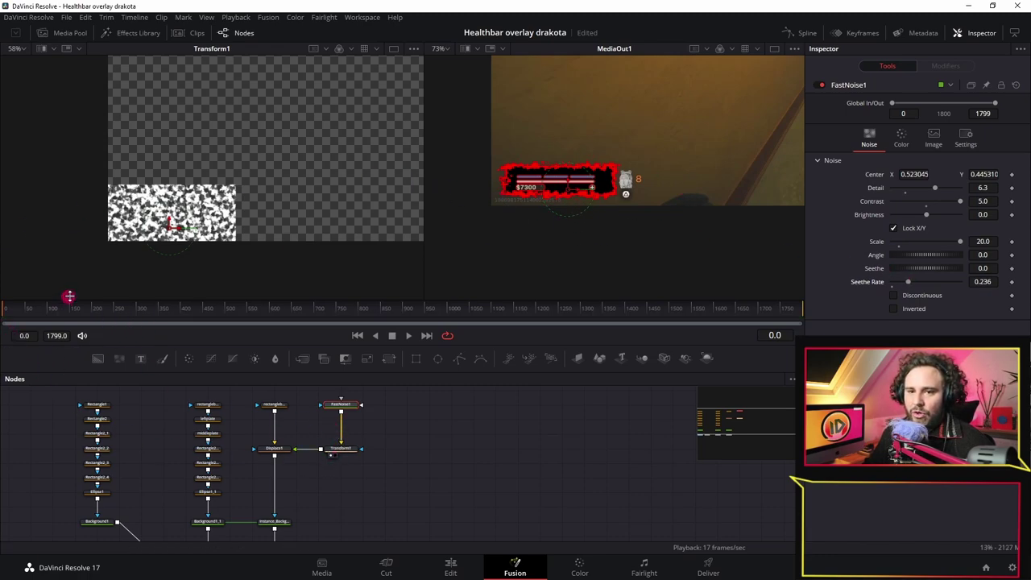
{"action": "key", "text": "space"}
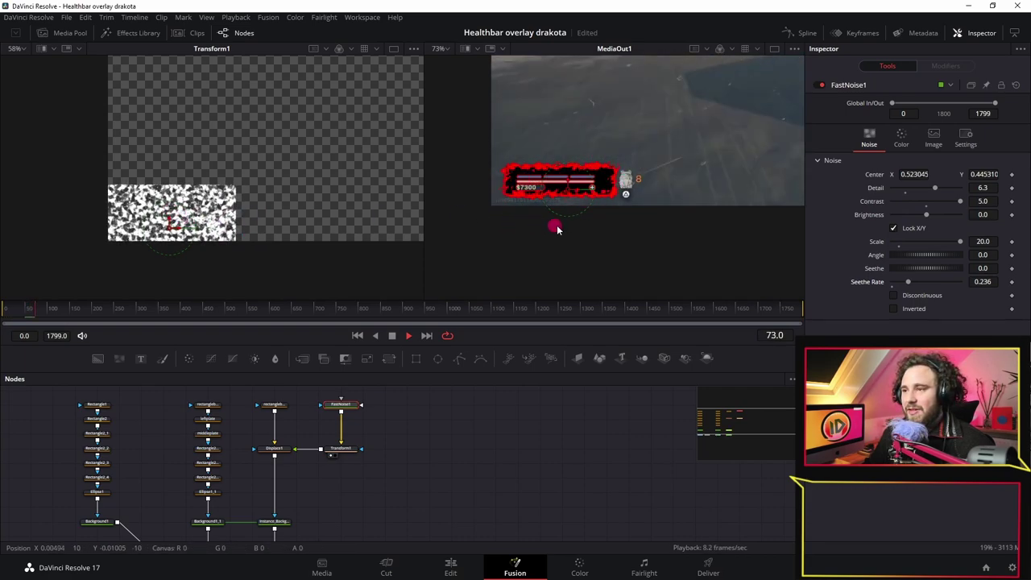
{"action": "key", "text": "space"}
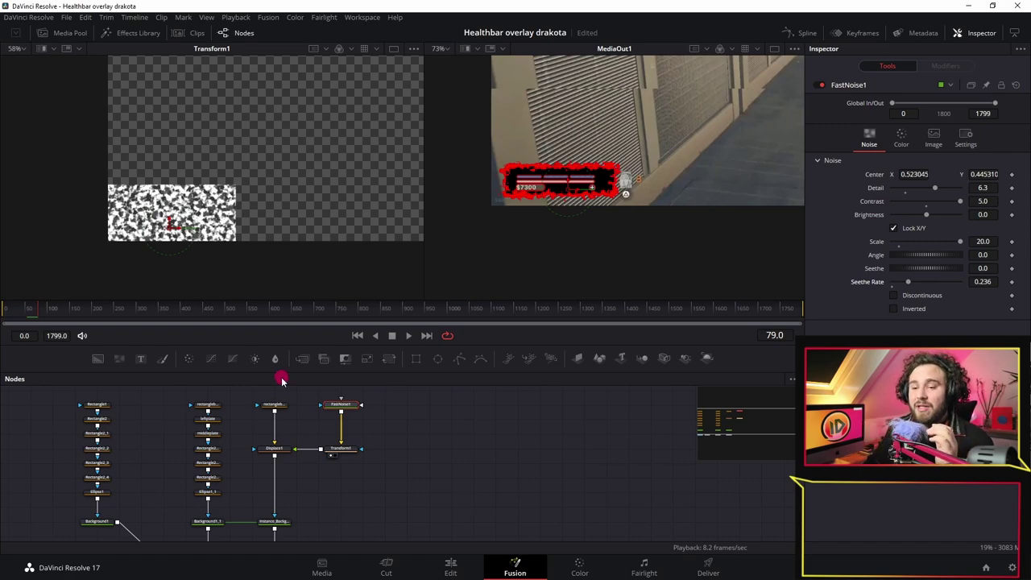
Step: Give rectangleborderbig_1 a Soft Edge of 0 and a thinner Border Width of 0.0026
{"action": "left_click", "coordinate": [257, 406]}
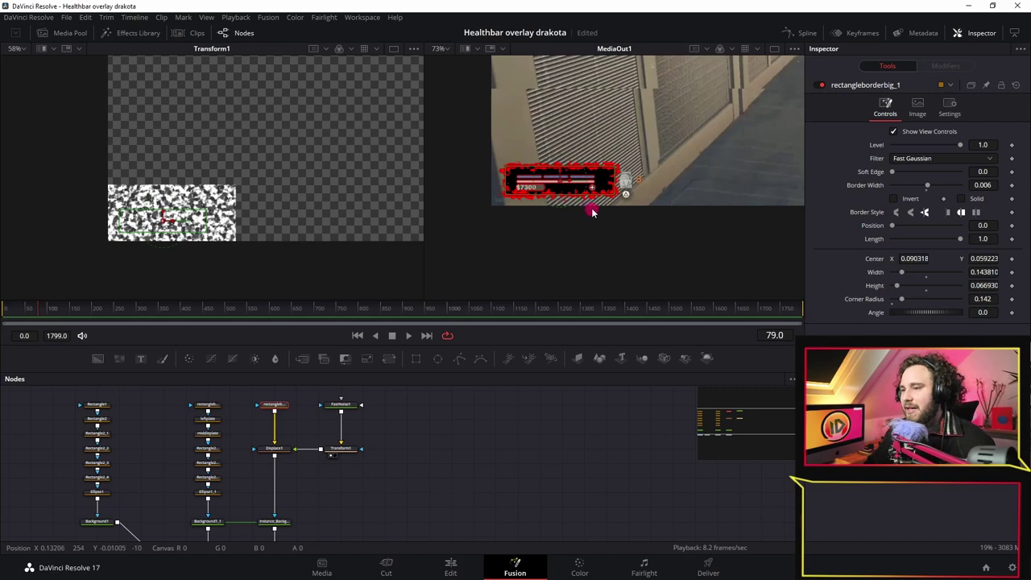
{"action": "scroll", "coordinate": [591, 211], "scroll_direction": "up", "scroll_amount": 2}
{"action": "scroll", "coordinate": [596, 187], "scroll_direction": "down", "scroll_amount": 1}
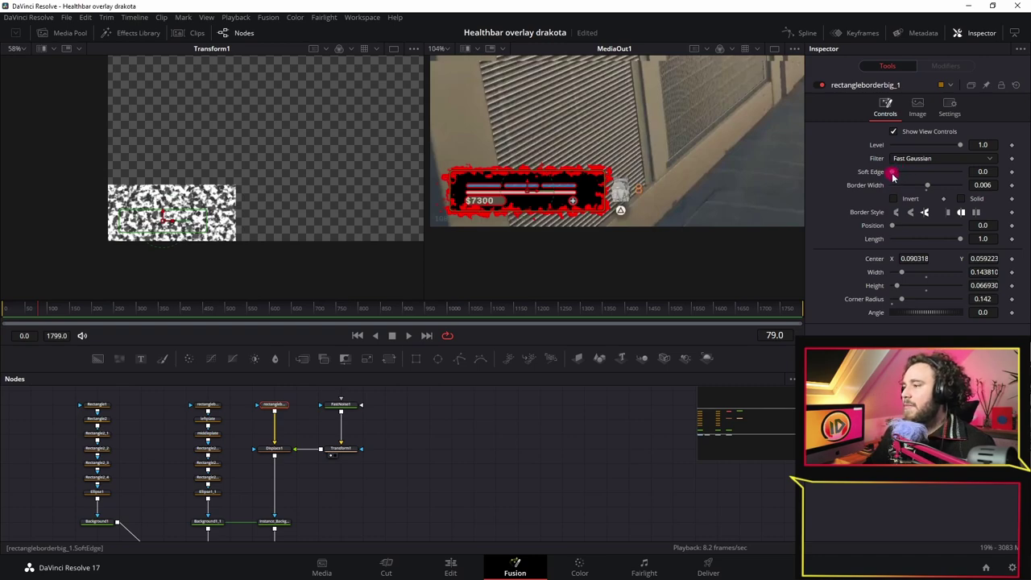
{"action": "left_click_drag", "start_coordinate": [894, 180], "coordinate": [897, 180]}
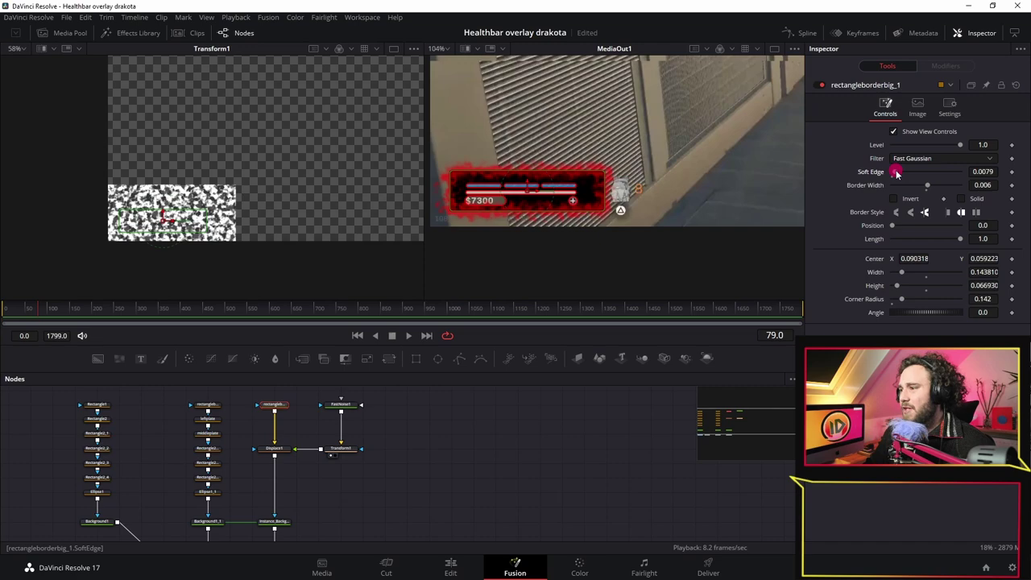
{"action": "left_click_drag", "start_coordinate": [897, 174], "coordinate": [891, 178]}
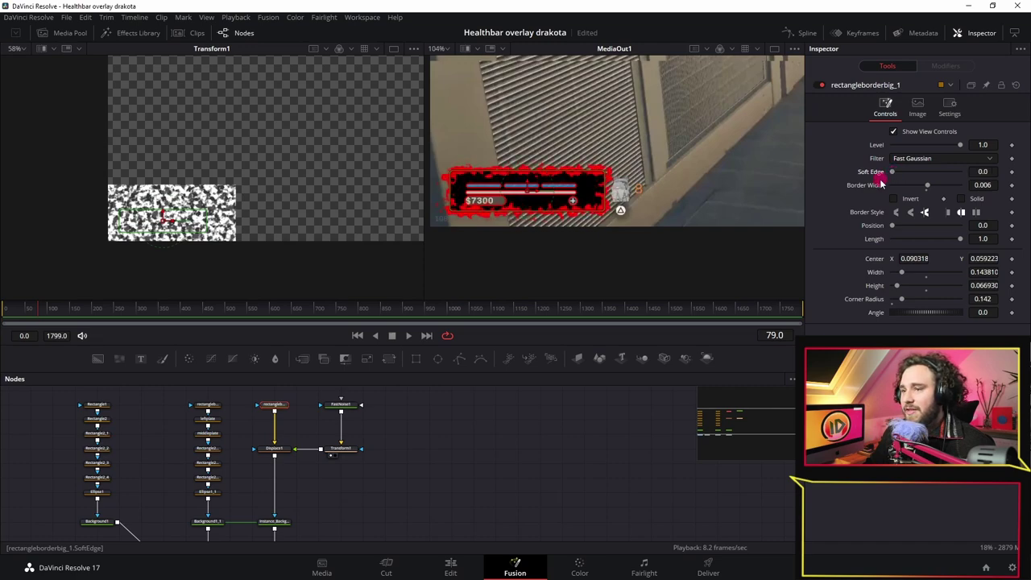
{"action": "left_click", "coordinate": [980, 185]}
{"action": "type", "text": "0.0026"}
{"action": "key", "text": "Return"}
{"action": "left_click", "coordinate": [964, 206]}
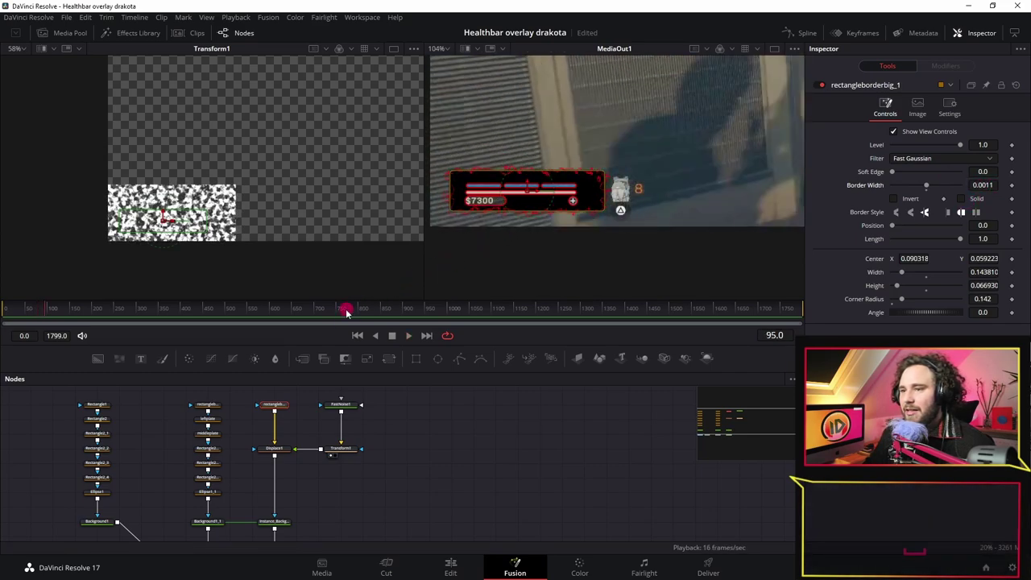
Step: Lower FastNoise1 Scale to 18.9 and weaken Displace1's Refraction Strength to about 0.007
{"action": "left_click", "coordinate": [356, 405]}
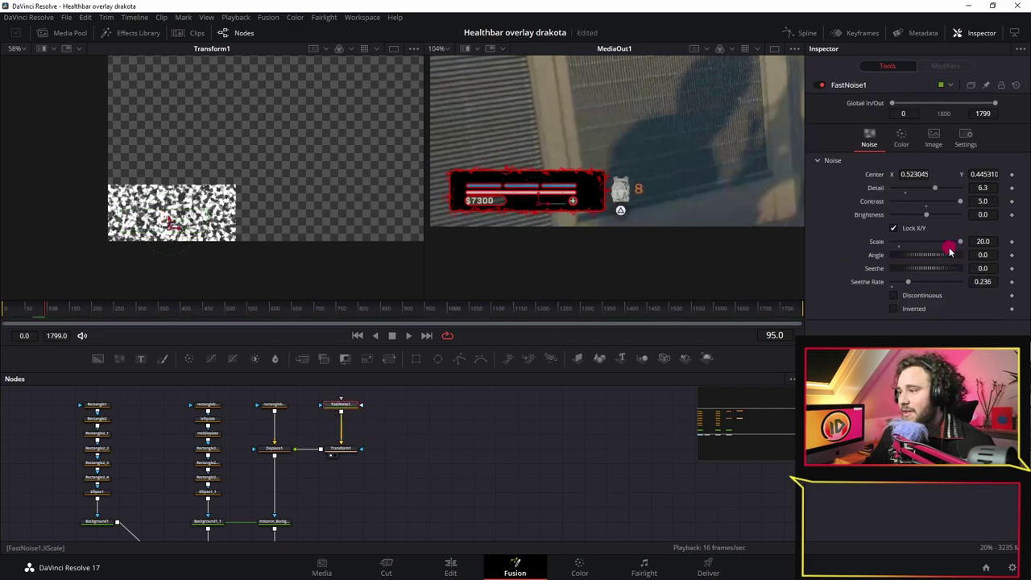
{"action": "left_click_drag", "start_coordinate": [954, 247], "coordinate": [955, 269]}
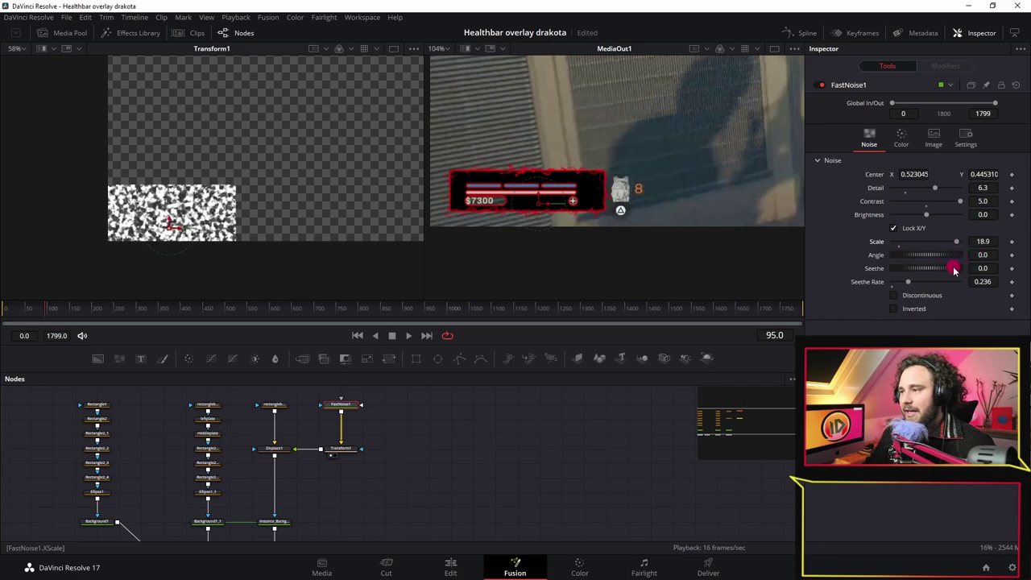
{"action": "left_click", "coordinate": [277, 450]}
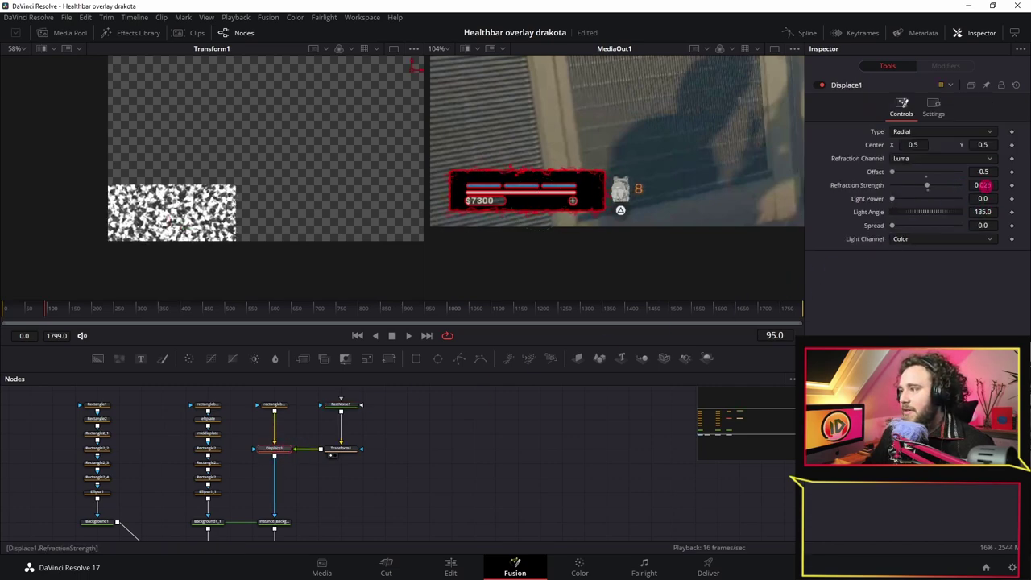
{"action": "type", "text": "0.017"}
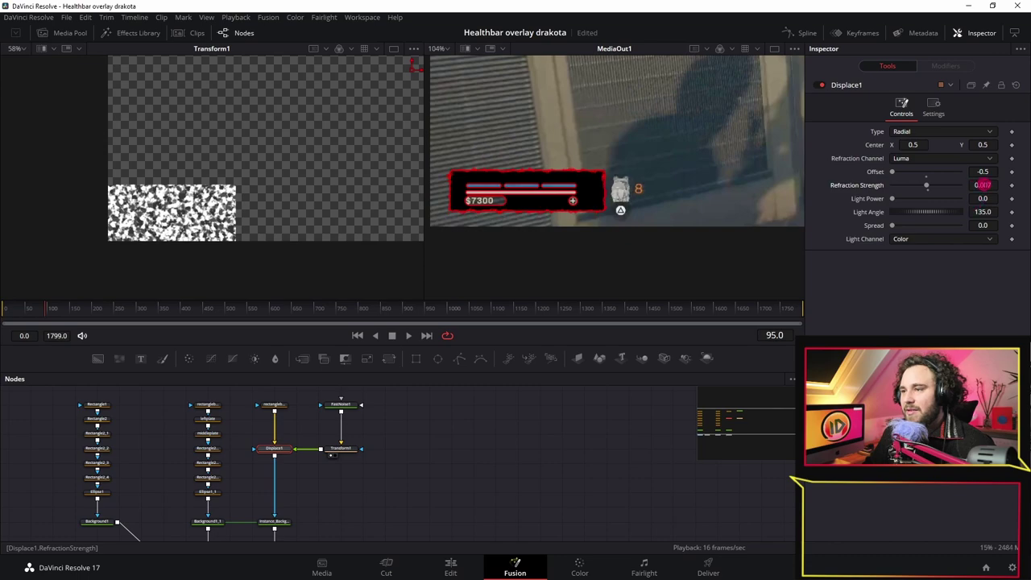
Step: Move the rectangleborderbig node up in the graph and preview the border during playback
{"action": "left_click", "coordinate": [219, 408]}
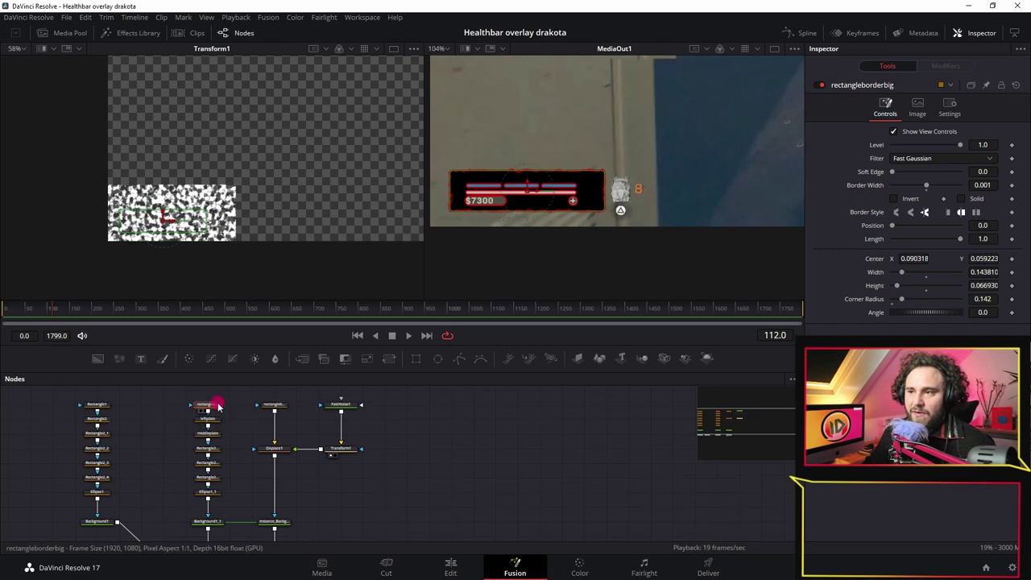
{"action": "left_click_drag", "start_coordinate": [222, 400], "coordinate": [219, 386]}
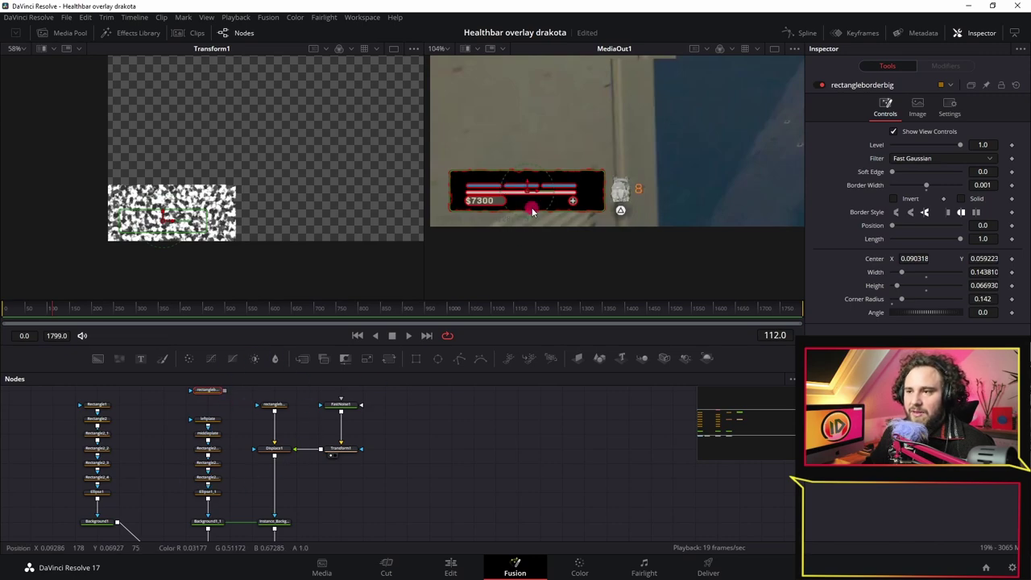
{"action": "scroll", "coordinate": [533, 202], "scroll_direction": "up", "scroll_amount": 3}
{"action": "scroll", "coordinate": [532, 202], "scroll_direction": "down", "scroll_amount": 1}
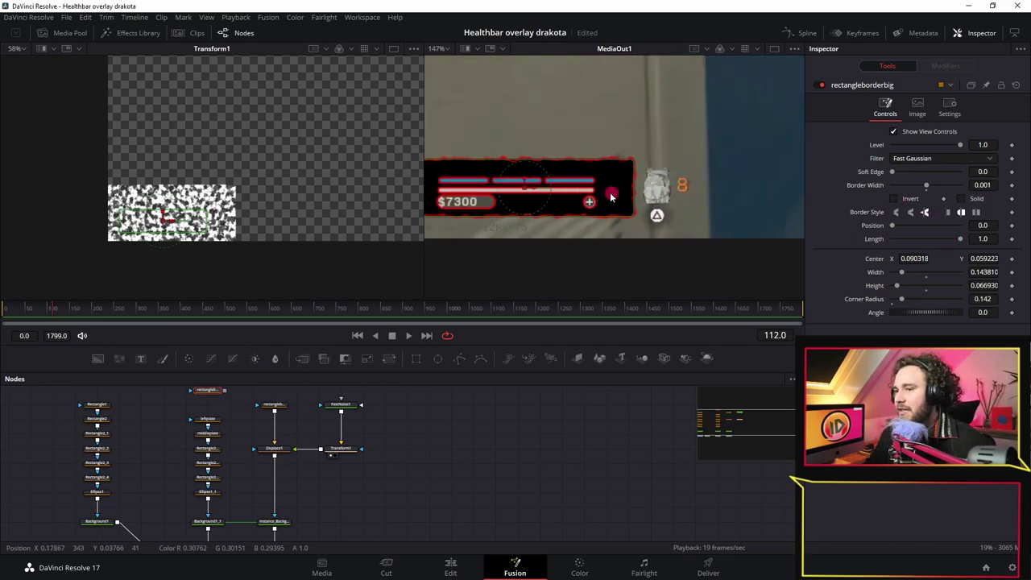
{"action": "scroll", "coordinate": [511, 231], "scroll_direction": "down", "scroll_amount": 2}
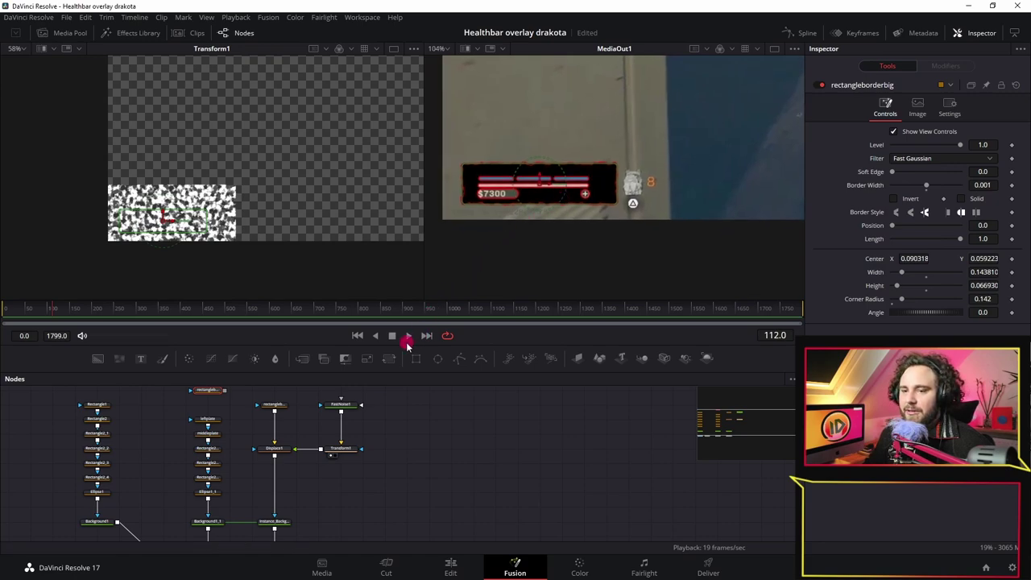
{"action": "key", "text": "space"}
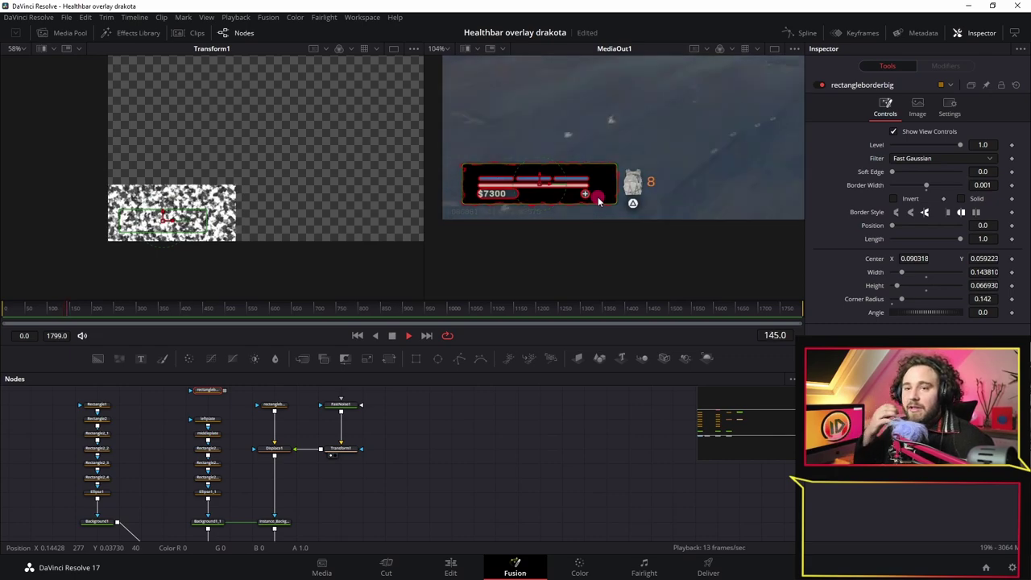
{"action": "key", "text": "space"}
{"action": "scroll", "coordinate": [566, 203], "scroll_direction": "up", "scroll_amount": 2}
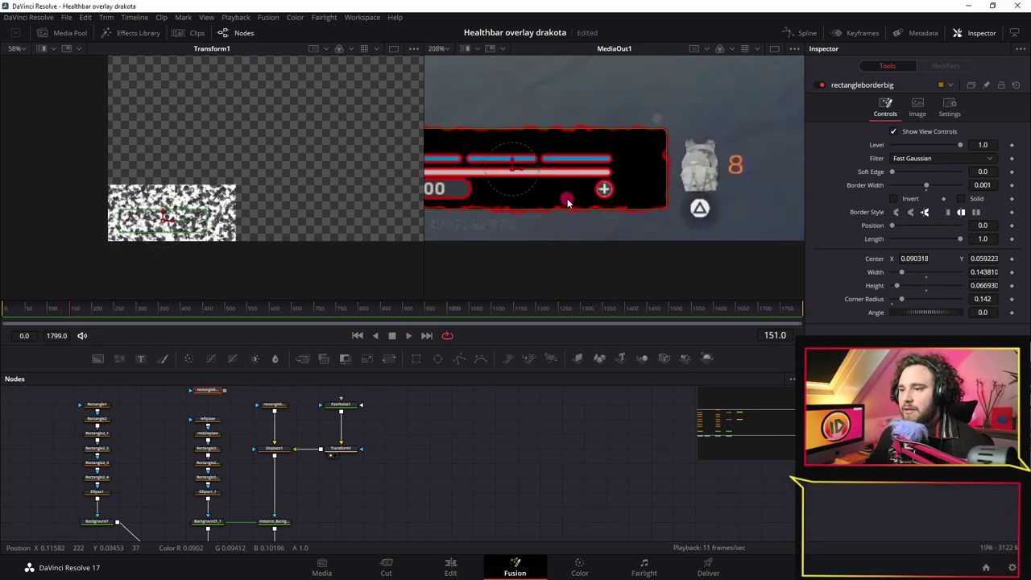
{"action": "scroll", "coordinate": [567, 202], "scroll_direction": "down", "scroll_amount": 2}
{"action": "scroll", "coordinate": [564, 207], "scroll_direction": "down", "scroll_amount": 1}
{"action": "scroll", "coordinate": [564, 207], "scroll_direction": "up", "scroll_amount": 1}
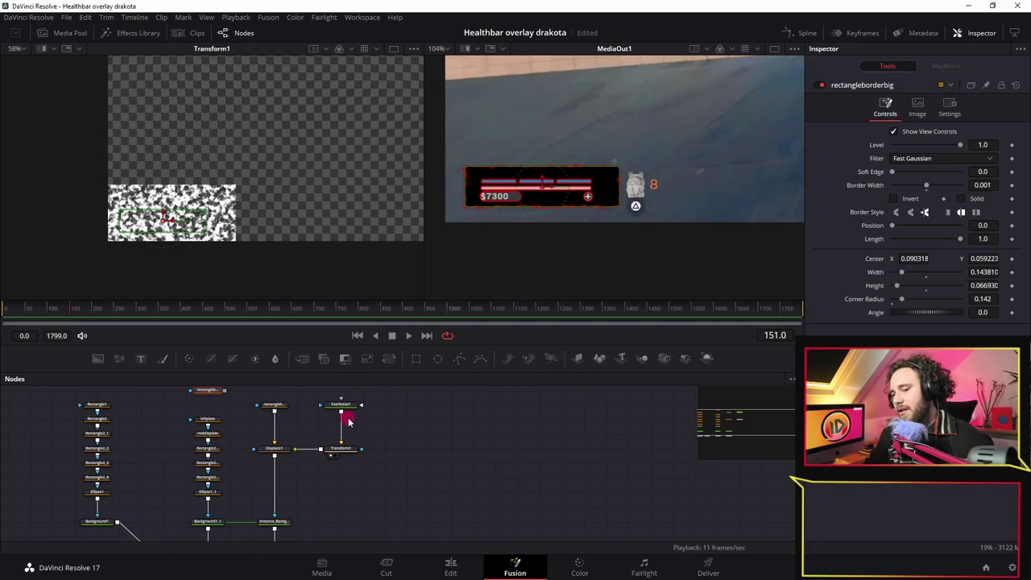
Step: Thicken rectangleborderbig_1's border to 0.0082 and raise Displace1 Refraction Strength to 0.05
{"action": "left_click", "coordinate": [273, 405]}
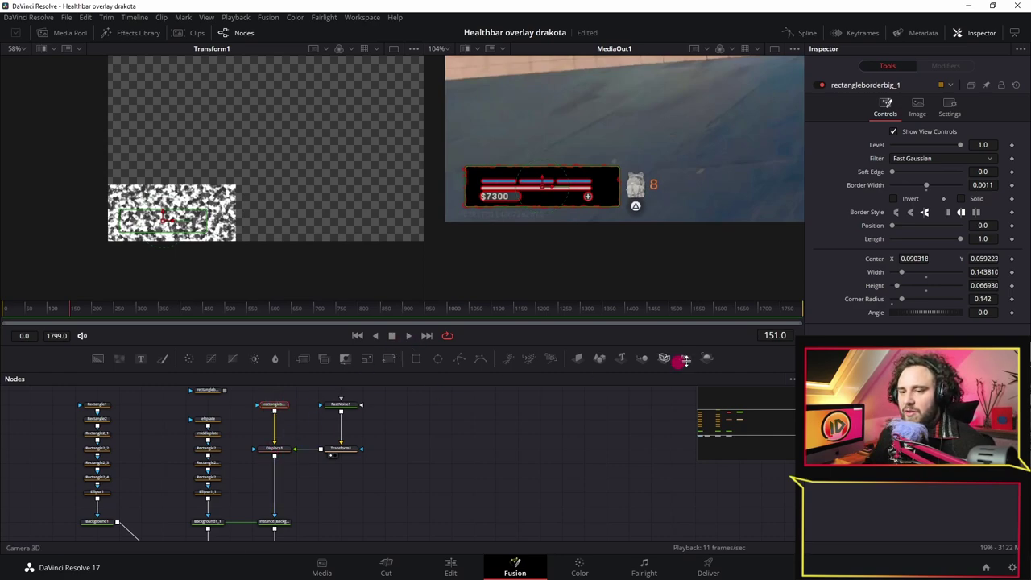
{"action": "left_click", "coordinate": [983, 185]}
{"action": "type", "text": "0.0024"}
{"action": "key", "text": "Return"}
{"action": "left_click_drag", "start_coordinate": [989, 178], "coordinate": [1012, 179]}
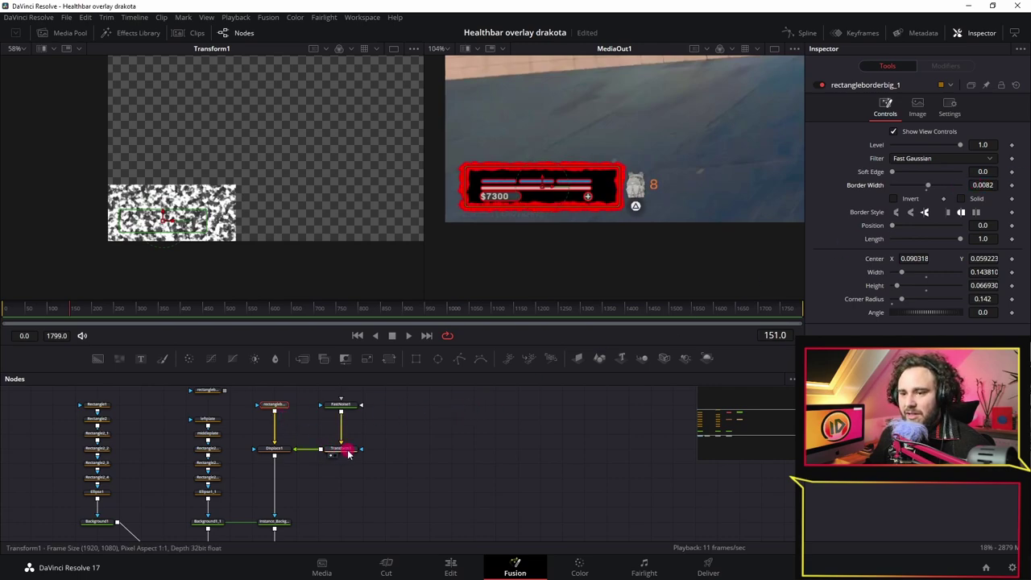
{"action": "left_click", "coordinate": [272, 449]}
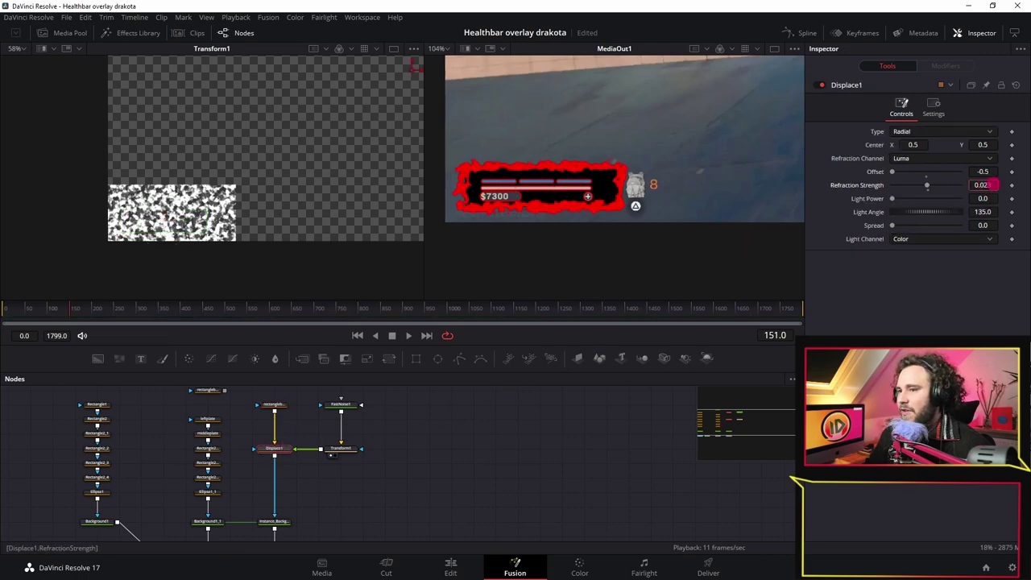
{"action": "mouse_move", "coordinate": [987, 185]}
{"action": "left_mouse_down"}
{"action": "mouse_move", "coordinate": [1017, 189]}
{"action": "mouse_move", "coordinate": [1006, 187]}
{"action": "left_mouse_up"}
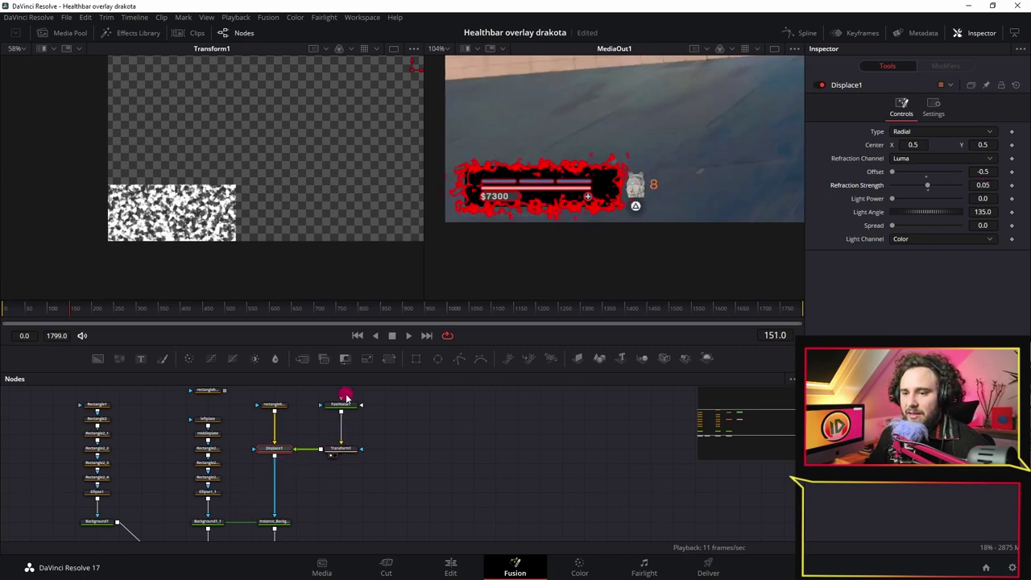
Step: Fine-tune rectangleborderbig_1's Soft Edge to soften the border glow
{"action": "left_click", "coordinate": [285, 405]}
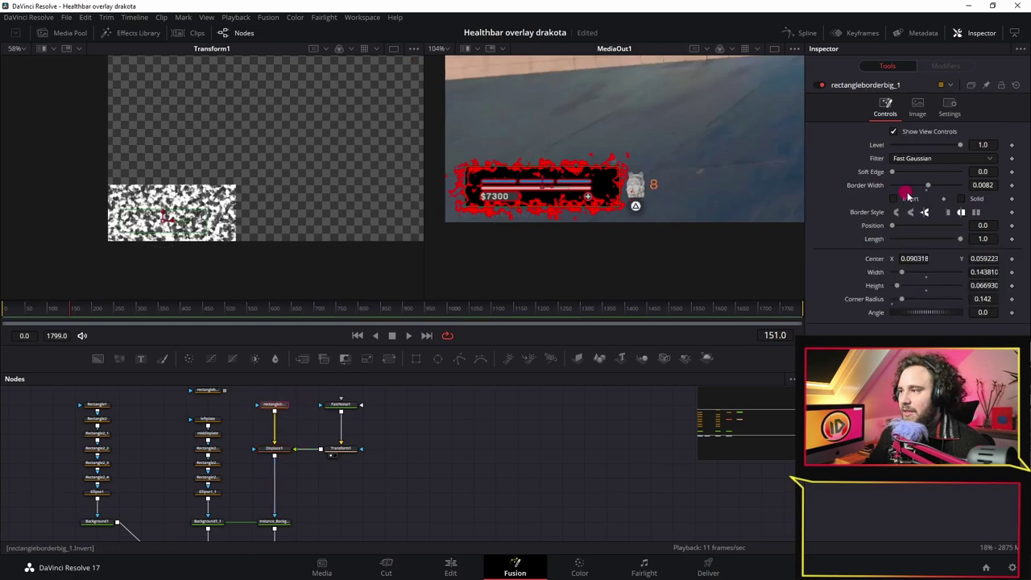
{"action": "left_click_drag", "start_coordinate": [893, 174], "coordinate": [897, 174]}
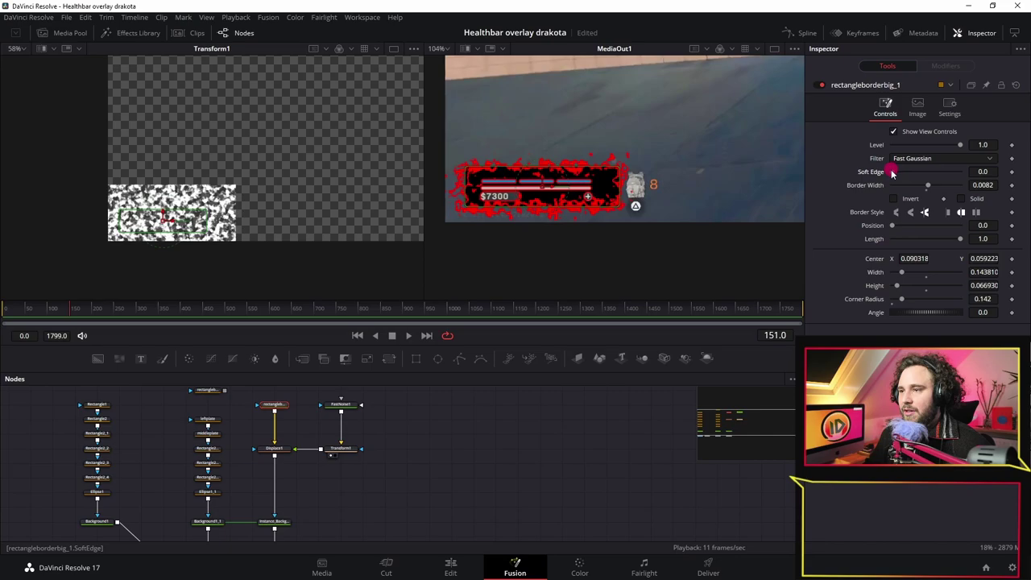
{"action": "left_click_drag", "start_coordinate": [895, 174], "coordinate": [901, 174]}
{"action": "left_click_drag", "start_coordinate": [897, 175], "coordinate": [896, 172]}
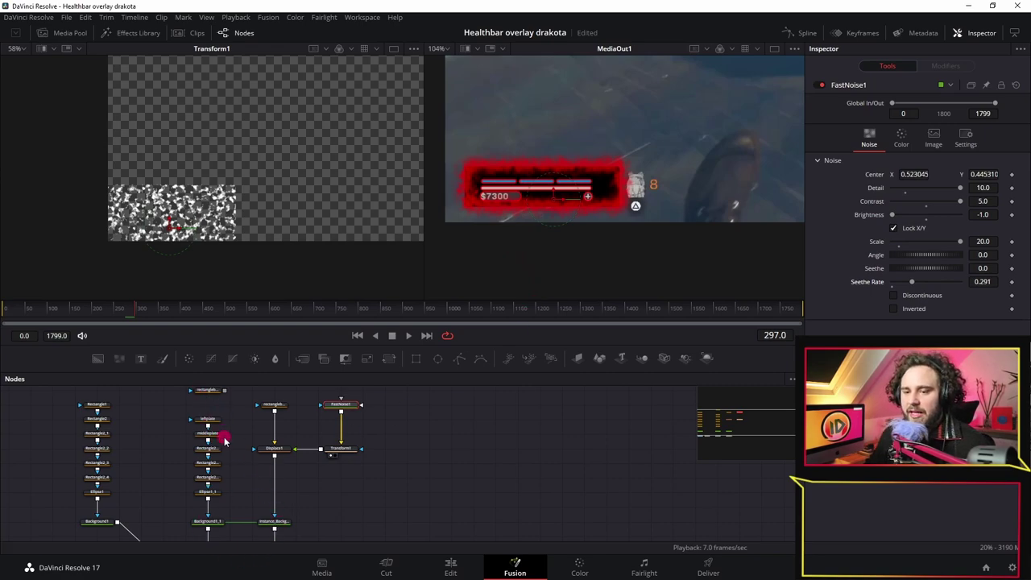
{"action": "scroll", "coordinate": [230, 447], "scroll_direction": "down", "scroll_amount": 3}
{"action": "scroll", "coordinate": [235, 453], "scroll_direction": "up", "scroll_amount": 4}
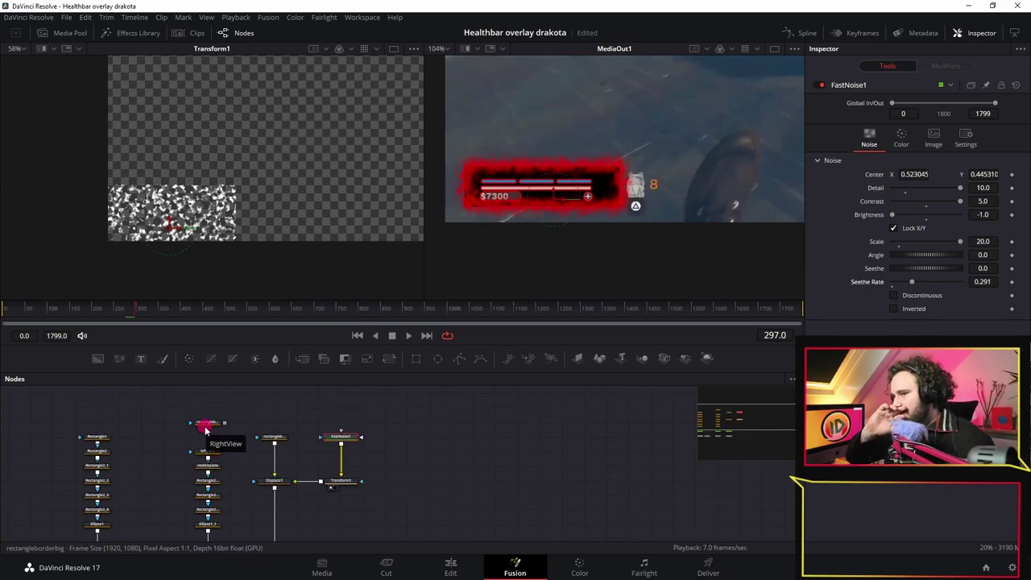
{"action": "scroll", "coordinate": [271, 463], "scroll_direction": "down", "scroll_amount": 3}
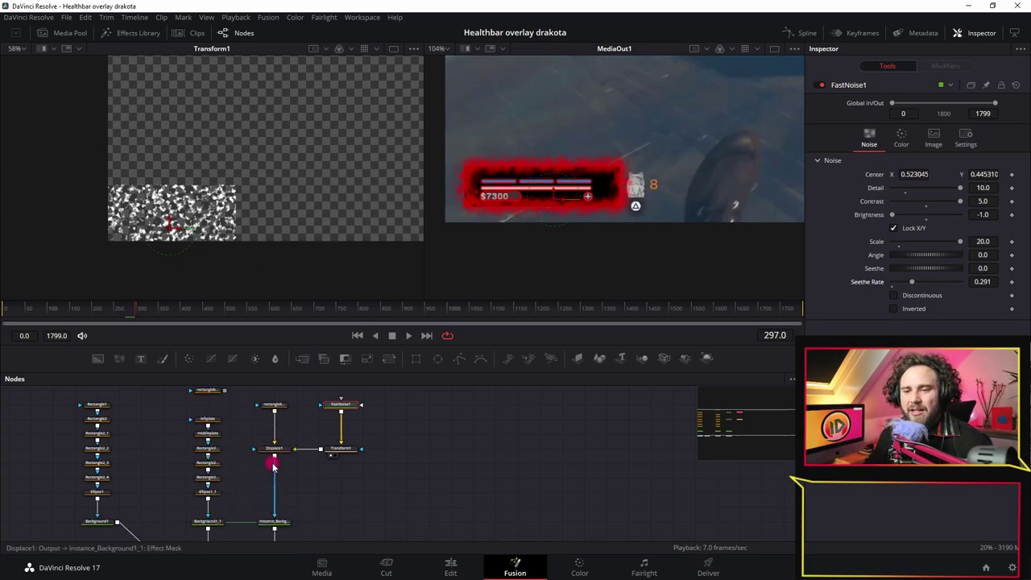
Step: Change Instance_Background1_1's colour to Red 0, Blue 1 so the glow turns blue
{"action": "left_click", "coordinate": [281, 489]}
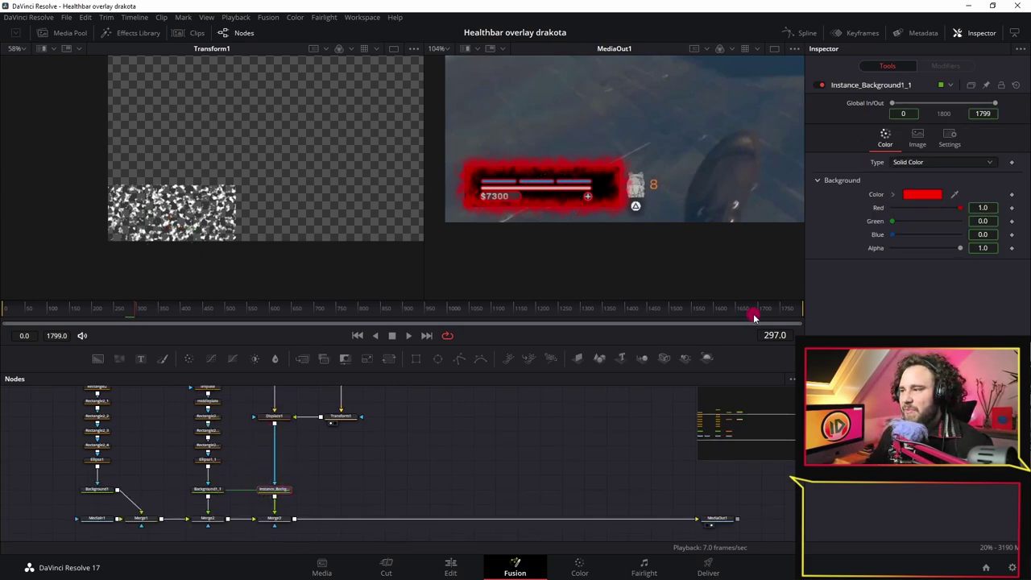
{"action": "mouse_move", "coordinate": [896, 234]}
{"action": "left_mouse_down"}
{"action": "mouse_move", "coordinate": [988, 233]}
{"action": "mouse_move", "coordinate": [835, 223]}
{"action": "left_mouse_up"}
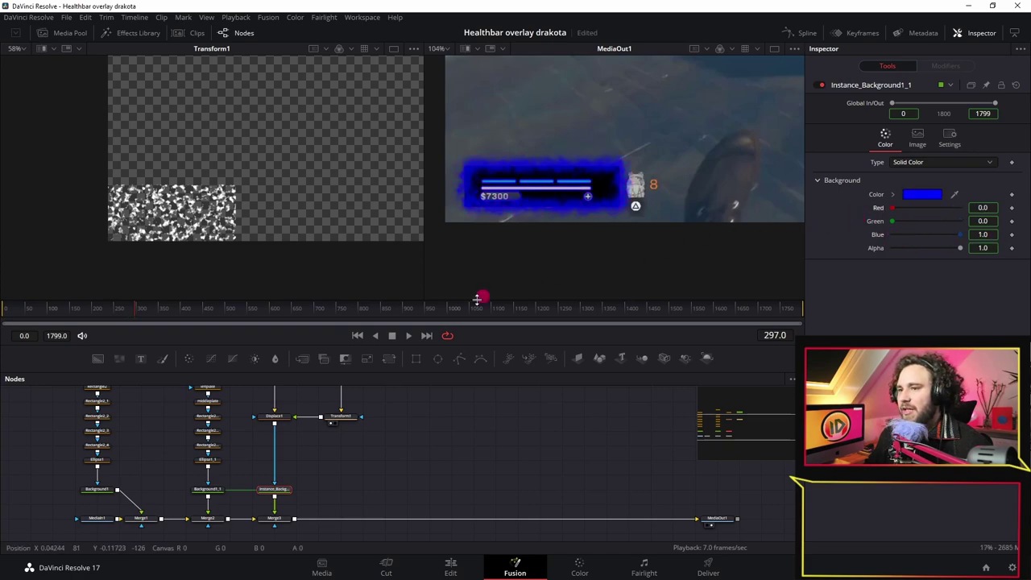
{"action": "scroll", "coordinate": [215, 439], "scroll_direction": "up", "scroll_amount": 2}
{"action": "left_click_drag", "start_coordinate": [224, 391], "coordinate": [207, 420]}
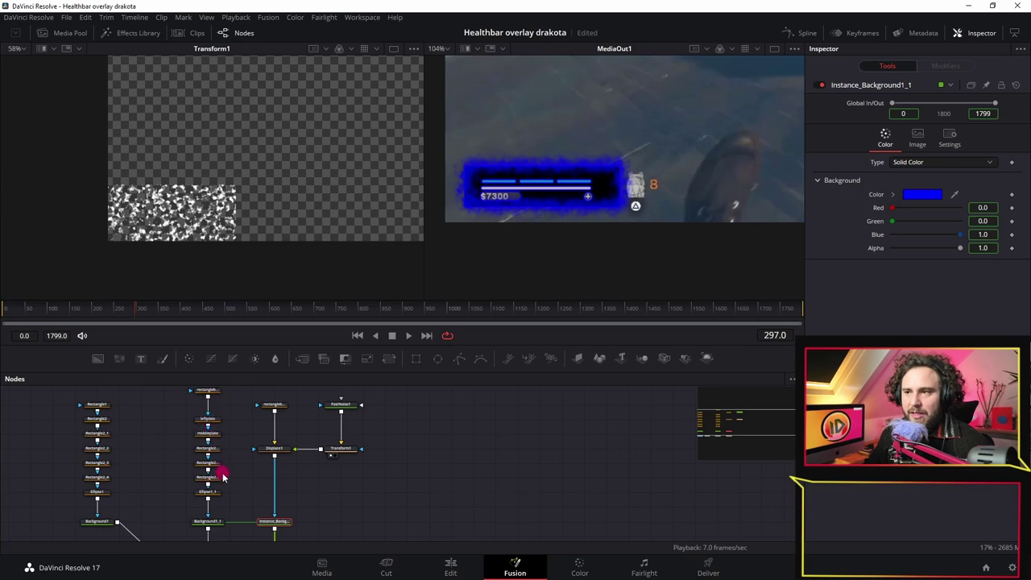
{"action": "scroll", "coordinate": [218, 472], "scroll_direction": "down", "scroll_amount": 2}
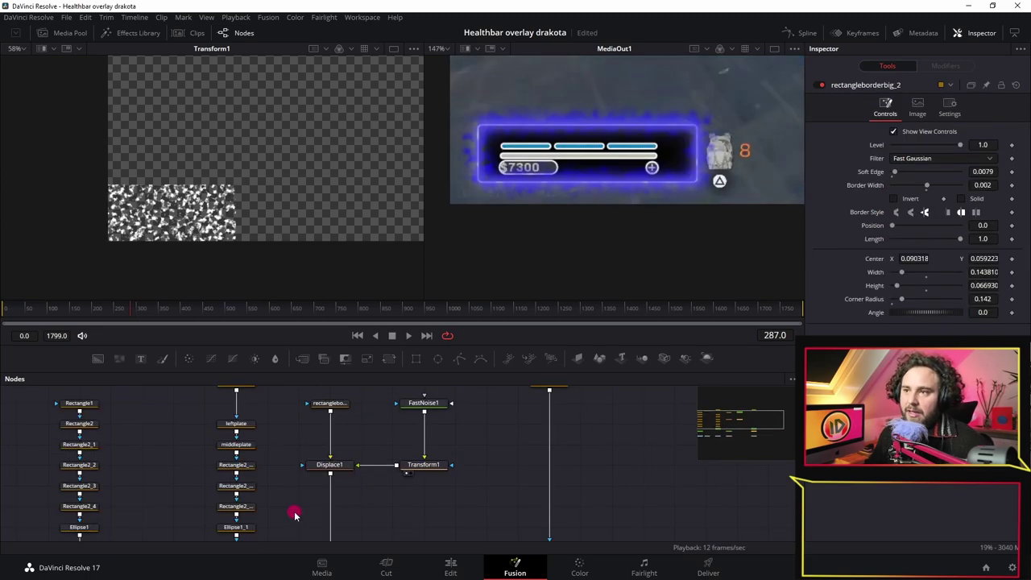
{"action": "scroll", "coordinate": [282, 433], "scroll_direction": "down", "scroll_amount": 3}
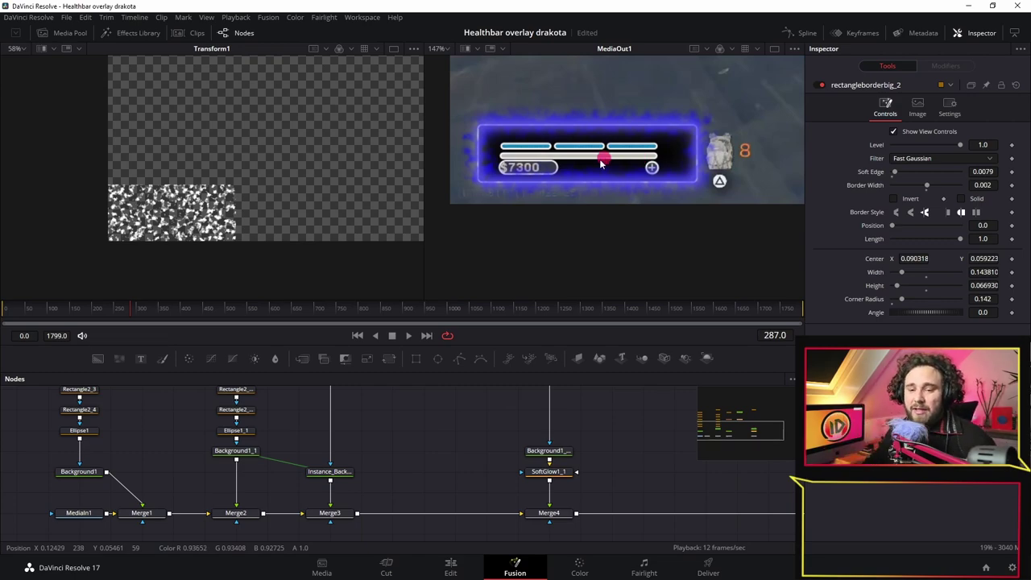
Step: Drop Merge1 and Merge2 Blend to 0.0, comparing the overlay with the layer on and off
{"action": "left_click", "coordinate": [159, 518]}
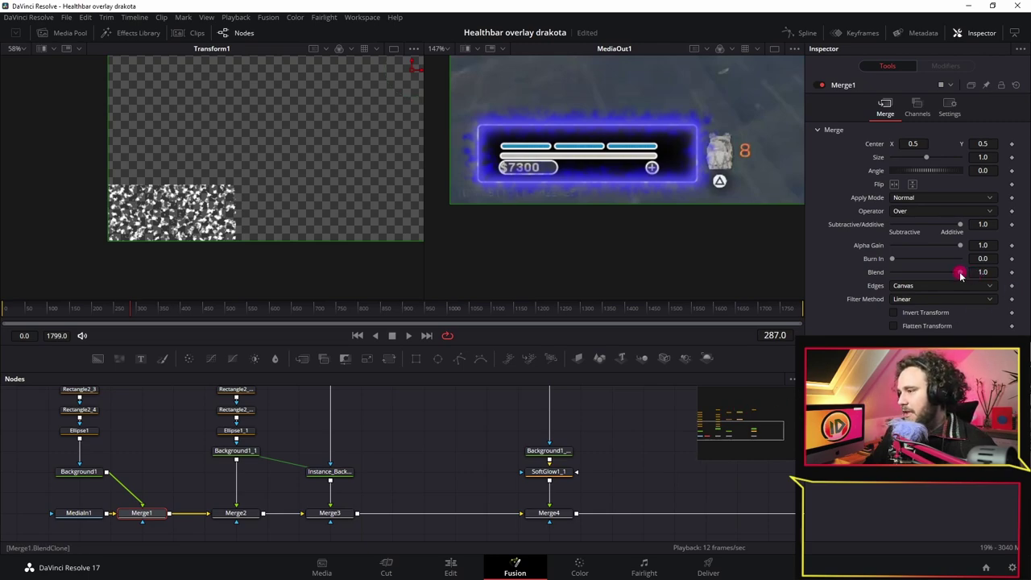
{"action": "left_click_drag", "start_coordinate": [960, 276], "coordinate": [903, 278]}
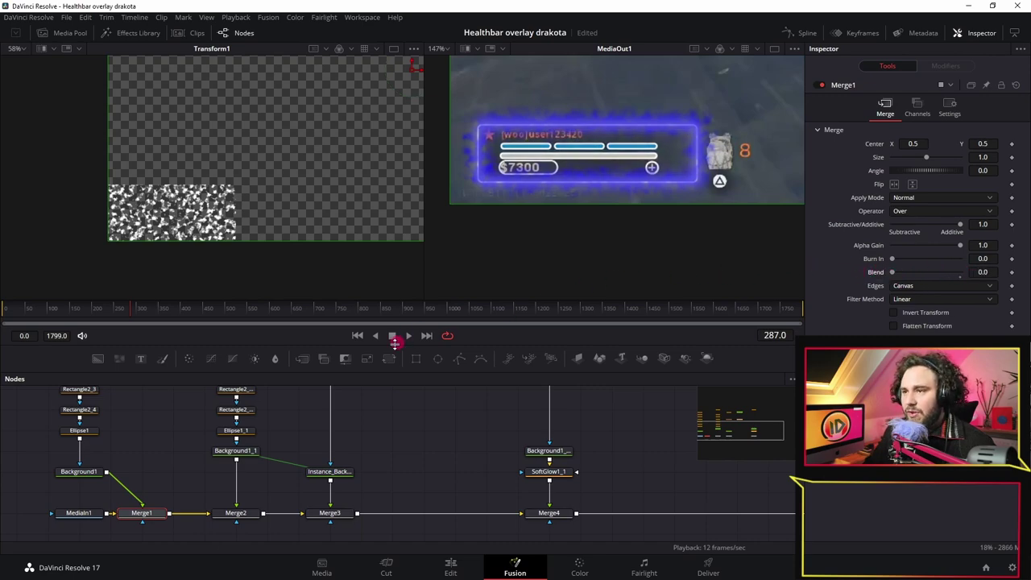
{"action": "left_click_drag", "start_coordinate": [236, 461], "coordinate": [249, 517]}
{"action": "left_click", "coordinate": [242, 514]}
{"action": "left_click", "coordinate": [957, 275]}
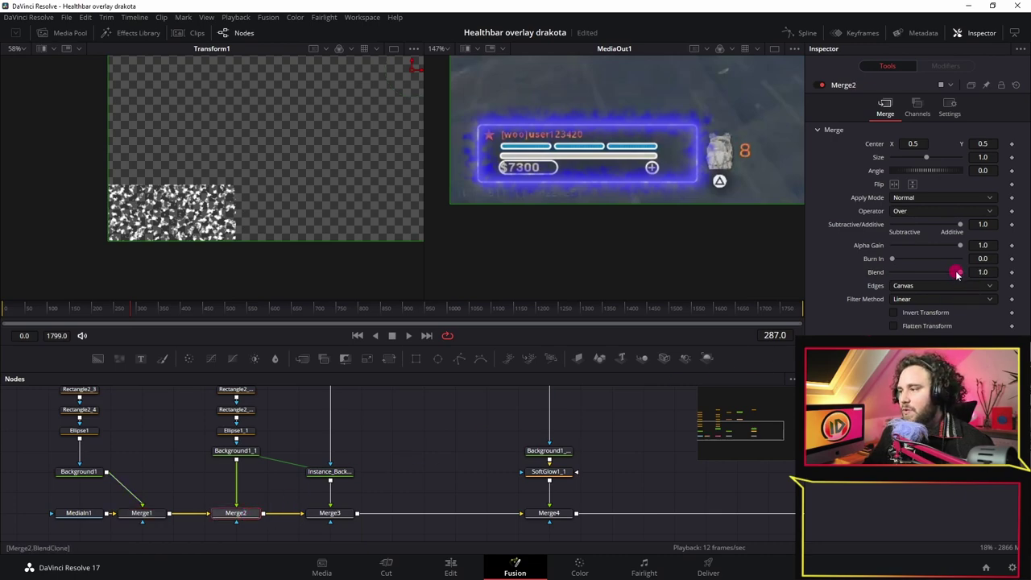
{"action": "left_click_drag", "start_coordinate": [961, 275], "coordinate": [892, 281]}
{"action": "mouse_move", "coordinate": [814, 282]}
{"action": "left_mouse_down"}
{"action": "mouse_move", "coordinate": [966, 271]}
{"action": "mouse_move", "coordinate": [812, 290]}
{"action": "mouse_move", "coordinate": [967, 278]}
{"action": "mouse_move", "coordinate": [982, 288]}
{"action": "mouse_move", "coordinate": [836, 286]}
{"action": "left_mouse_up"}
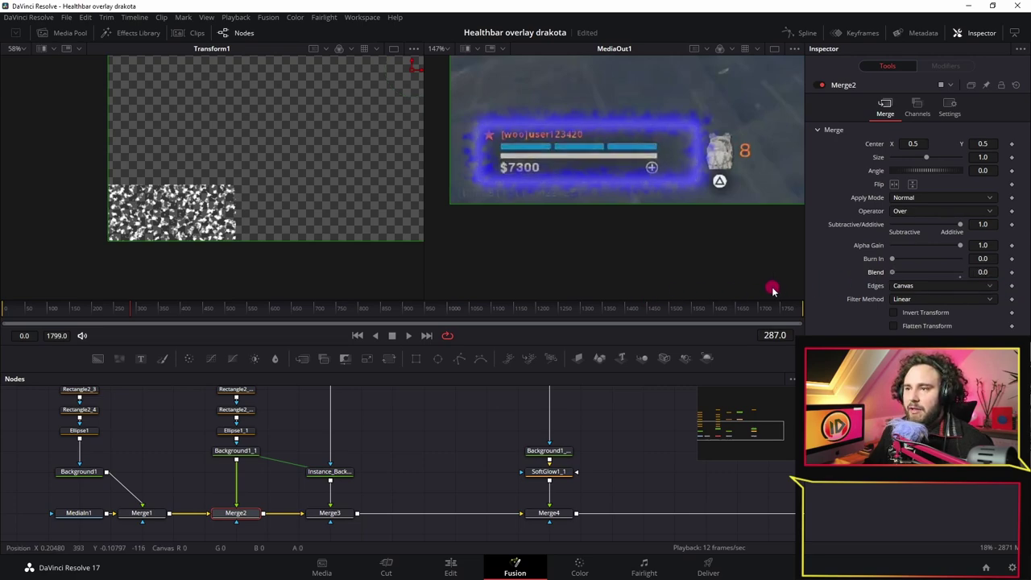
{"action": "mouse_move", "coordinate": [769, 292]}
{"action": "left_mouse_down"}
{"action": "mouse_move", "coordinate": [1004, 298]}
{"action": "mouse_move", "coordinate": [860, 291]}
{"action": "left_mouse_up"}
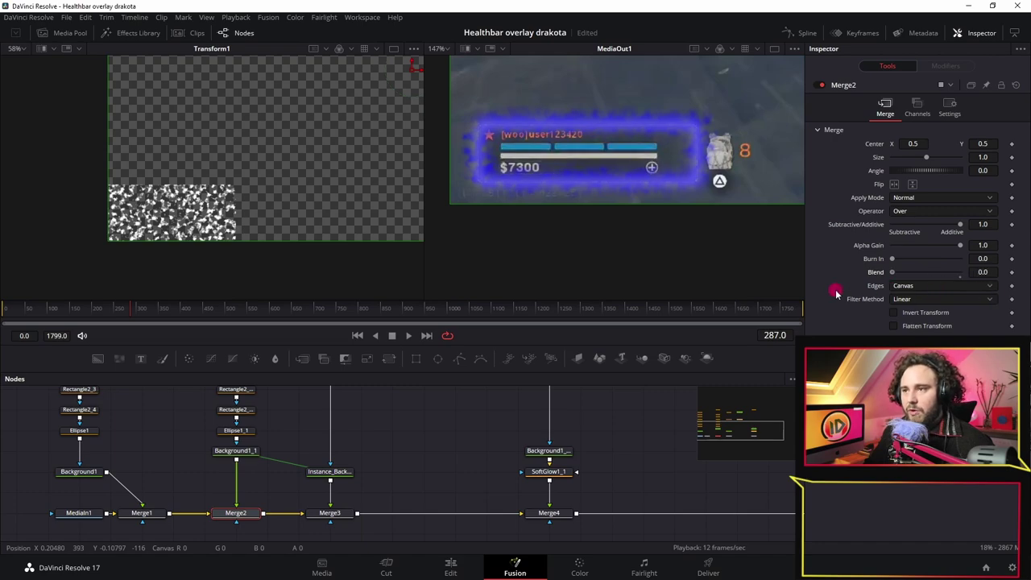
{"action": "scroll", "coordinate": [239, 432], "scroll_direction": "down", "scroll_amount": 5}
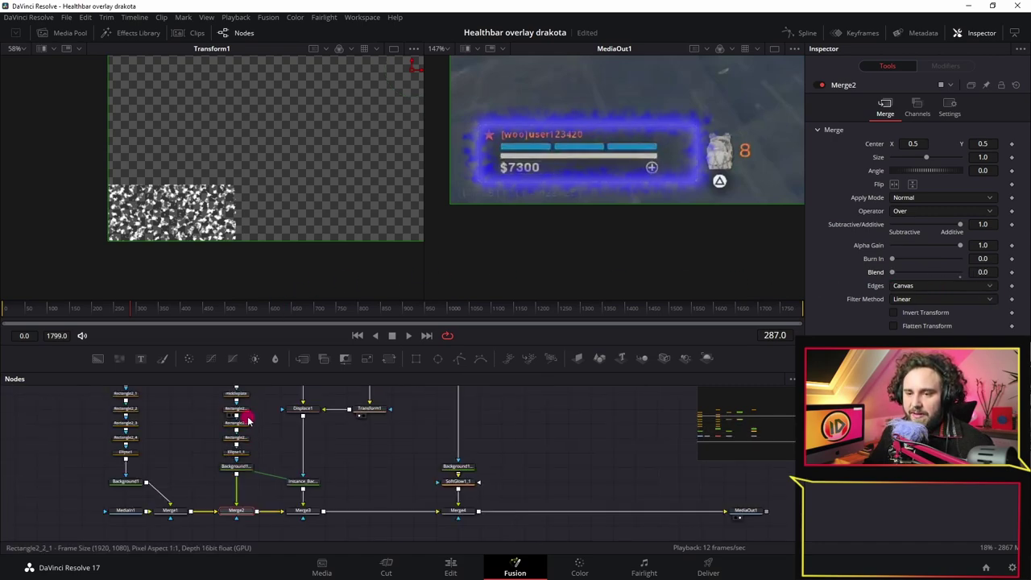
Step: Duplicate the rectangleborderbig node with copy and paste
{"action": "scroll", "coordinate": [233, 419], "scroll_direction": "up", "scroll_amount": 5}
{"action": "scroll", "coordinate": [218, 471], "scroll_direction": "right", "scroll_amount": 2}
{"action": "left_click", "coordinate": [195, 403]}
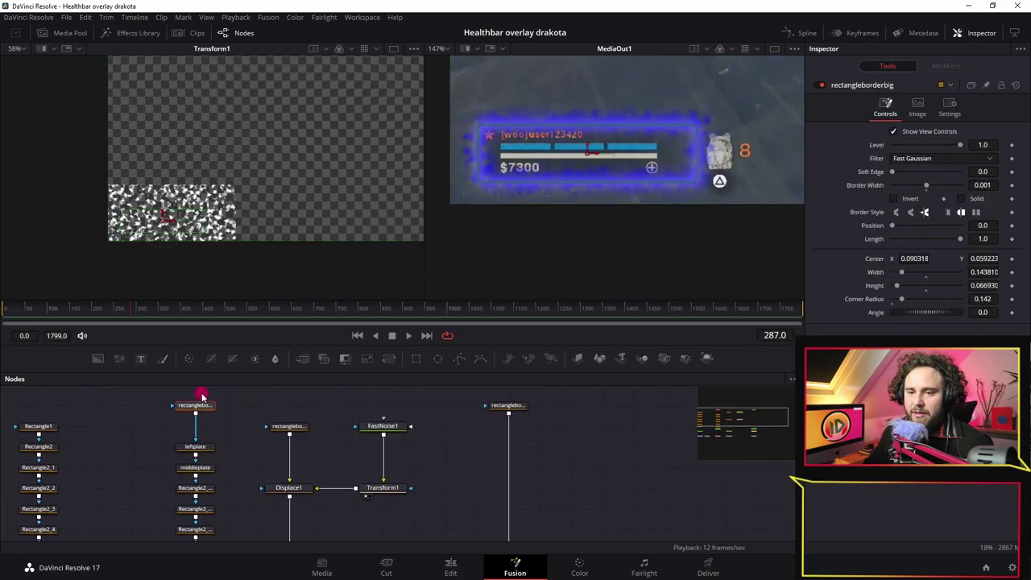
{"action": "key", "text": "ctrl+c"}
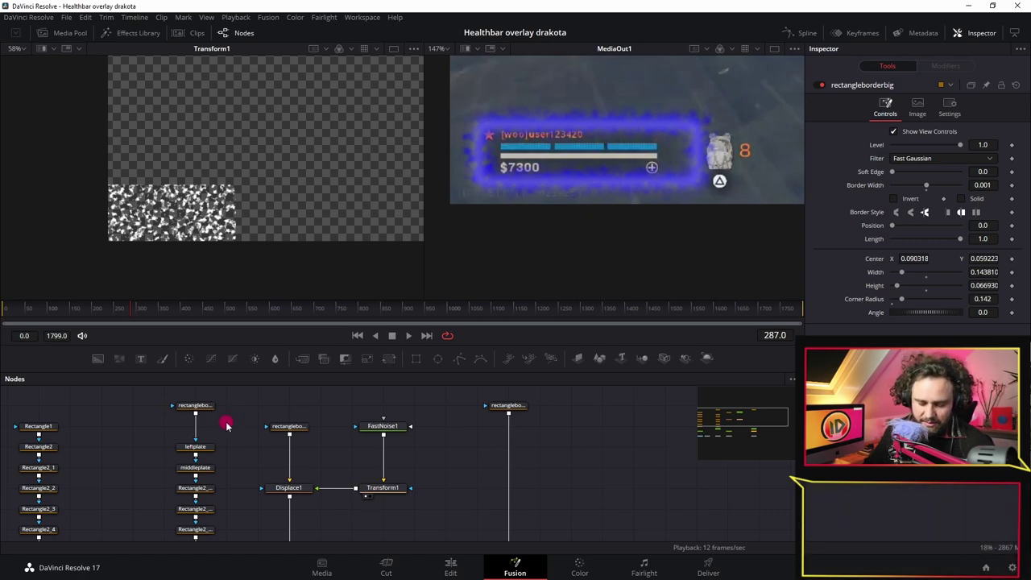
{"action": "key", "text": "ctrl+v"}
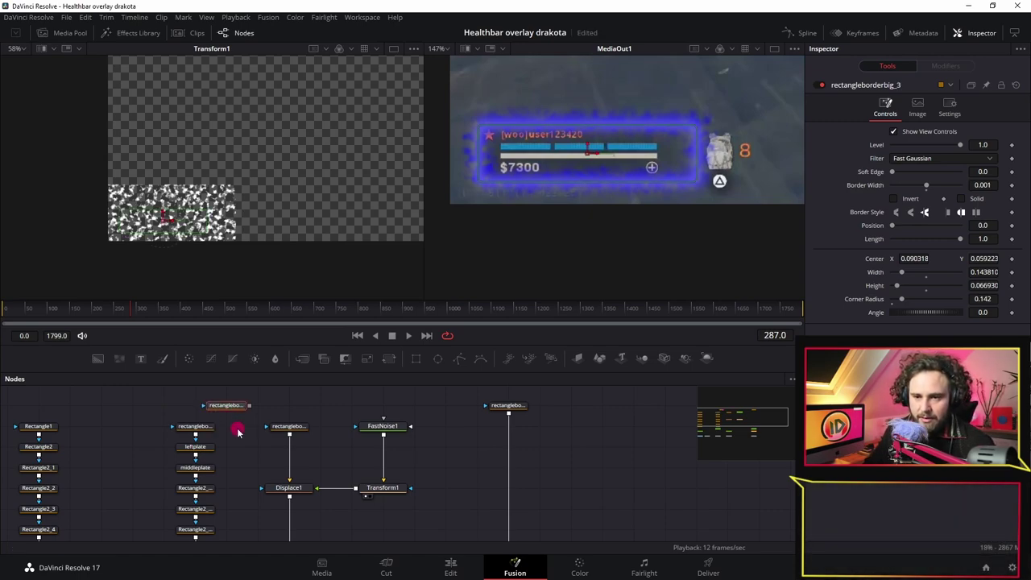
Step: Rearrange Merge3, the Instance_Background and border nodes, then re-paste the border copy
{"action": "scroll", "coordinate": [237, 432], "scroll_direction": "down", "scroll_amount": 4}
{"action": "left_click", "coordinate": [197, 443]}
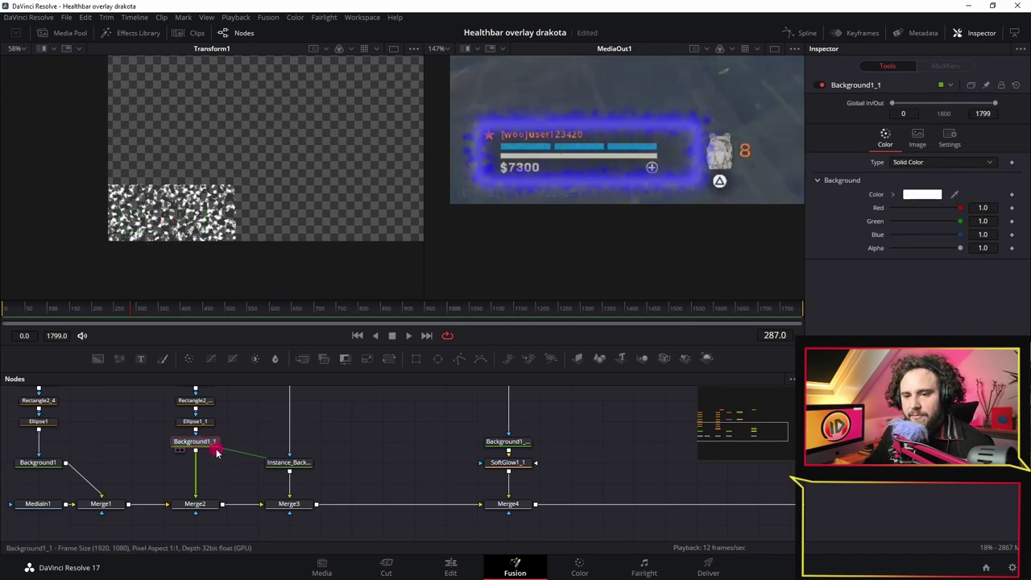
{"action": "left_click_drag", "start_coordinate": [278, 504], "coordinate": [310, 503]}
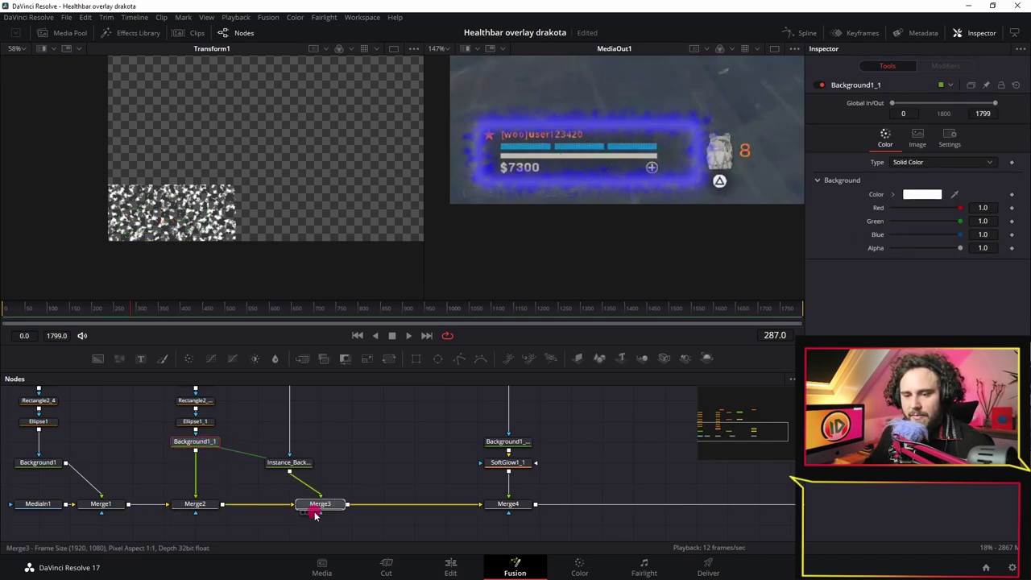
{"action": "left_click_drag", "start_coordinate": [292, 470], "coordinate": [319, 487]}
{"action": "scroll", "coordinate": [321, 451], "scroll_direction": "up", "scroll_amount": 3}
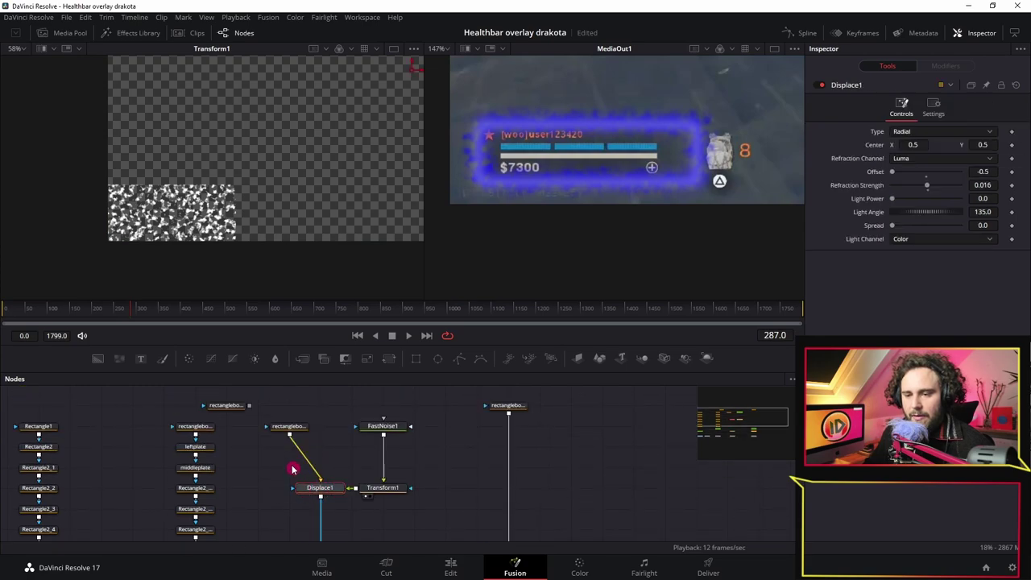
{"action": "left_click_drag", "start_coordinate": [290, 429], "coordinate": [321, 429]}
{"action": "left_click_drag", "start_coordinate": [228, 405], "coordinate": [258, 411]}
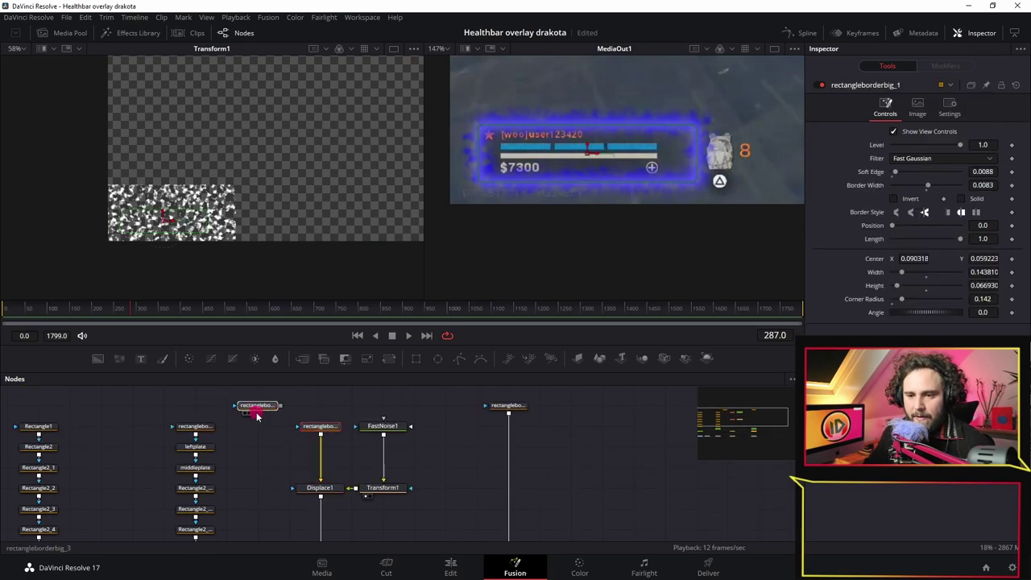
{"action": "scroll", "coordinate": [264, 427], "scroll_direction": "up", "scroll_amount": 2}
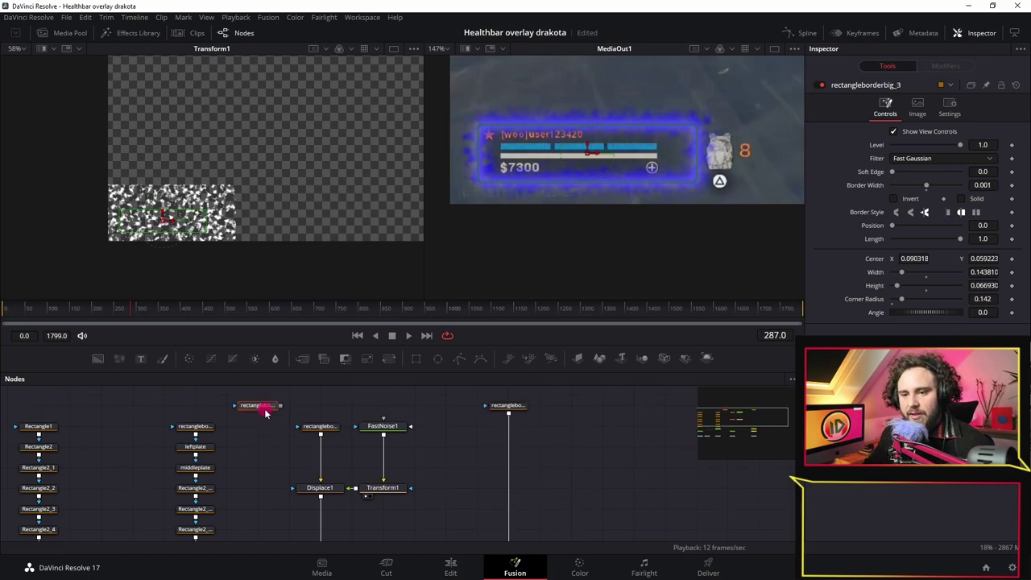
{"action": "key", "text": "BackSpace"}
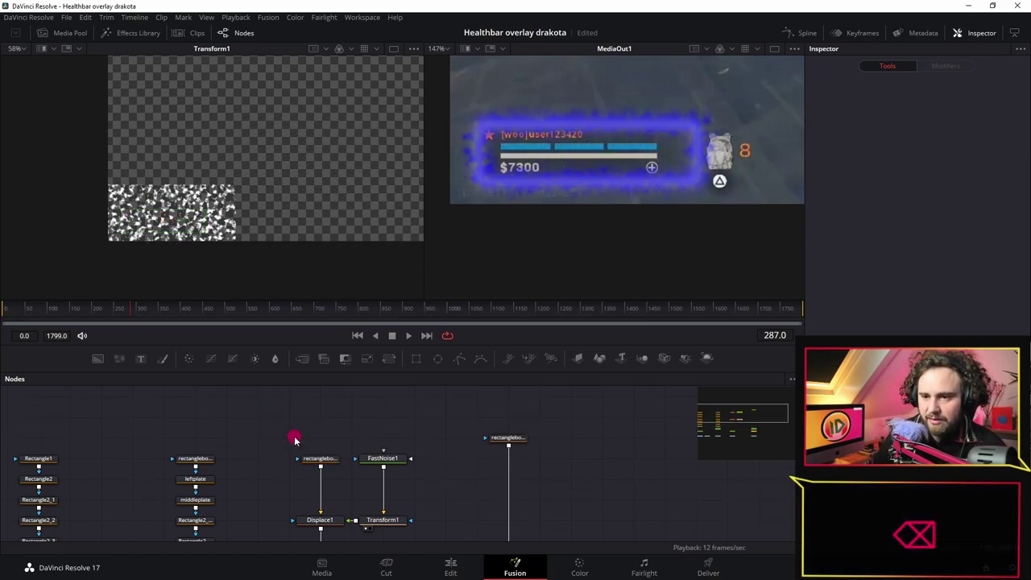
{"action": "key", "text": "ctrl+v"}
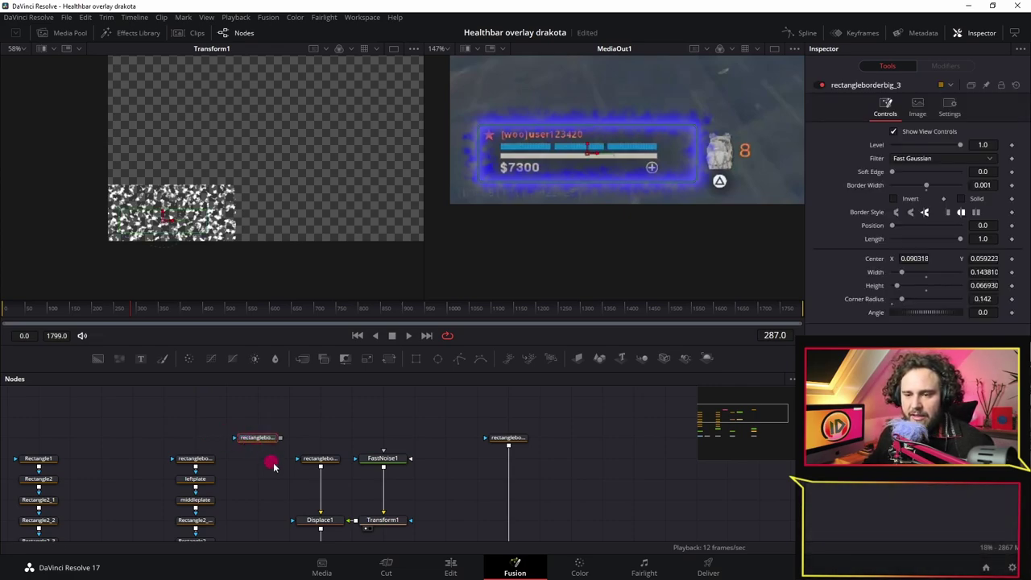
{"action": "scroll", "coordinate": [268, 467], "scroll_direction": "down", "scroll_amount": 3}
Step: Paste an instance of Background1_1 and connect its output toward Merge2
{"action": "left_click", "coordinate": [204, 478]}
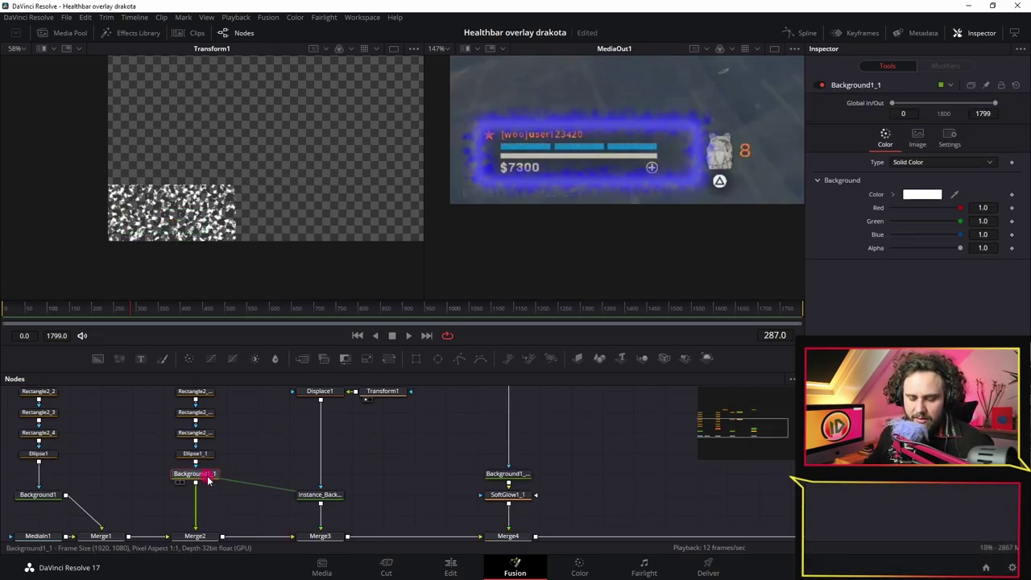
{"action": "key", "text": "ctrl+c"}
{"action": "left_click", "coordinate": [244, 475]}
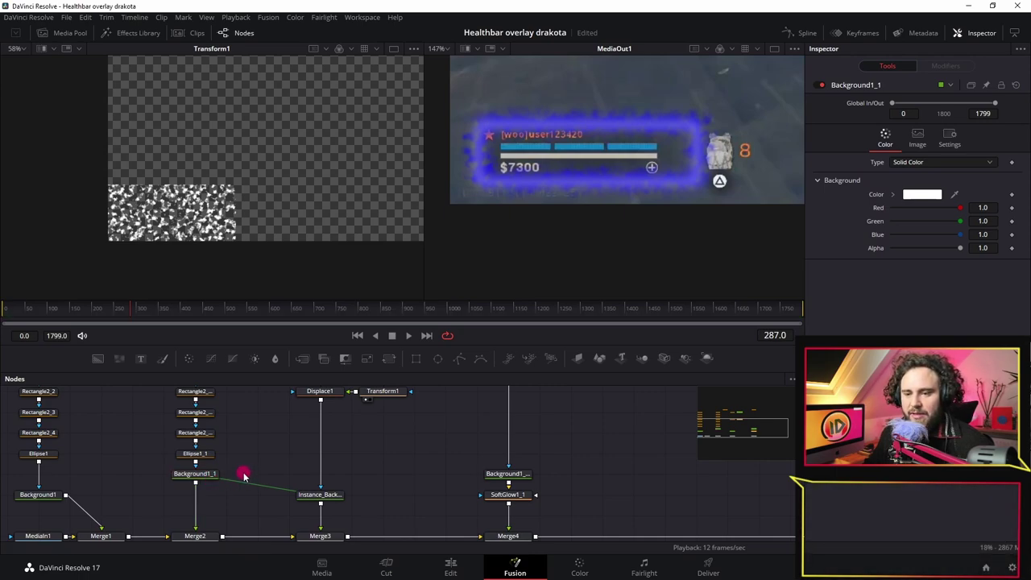
{"action": "key", "text": "ctrl+shift+v"}
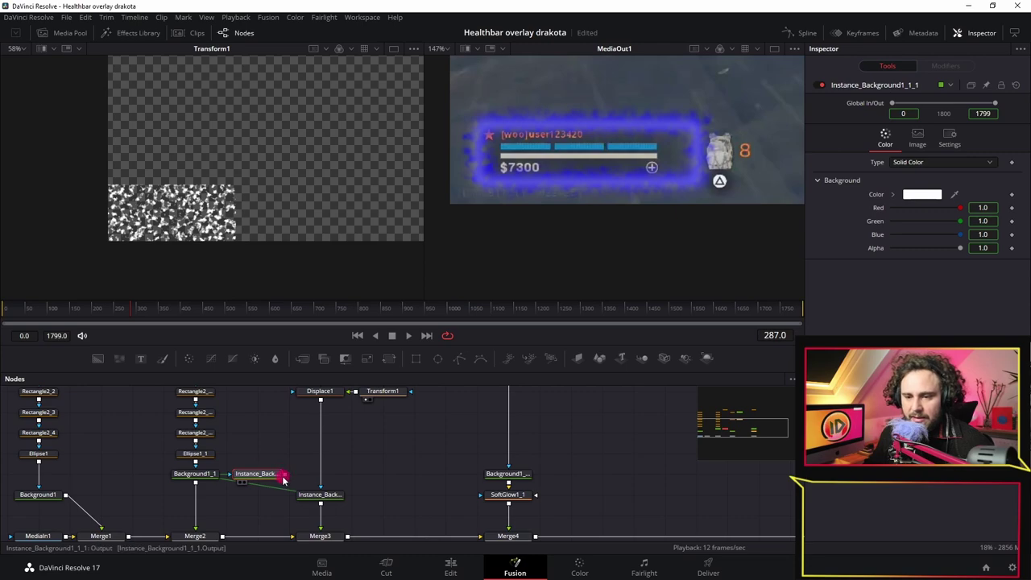
{"action": "left_click_drag", "start_coordinate": [284, 479], "coordinate": [219, 538]}
{"action": "left_click", "coordinate": [237, 494]}
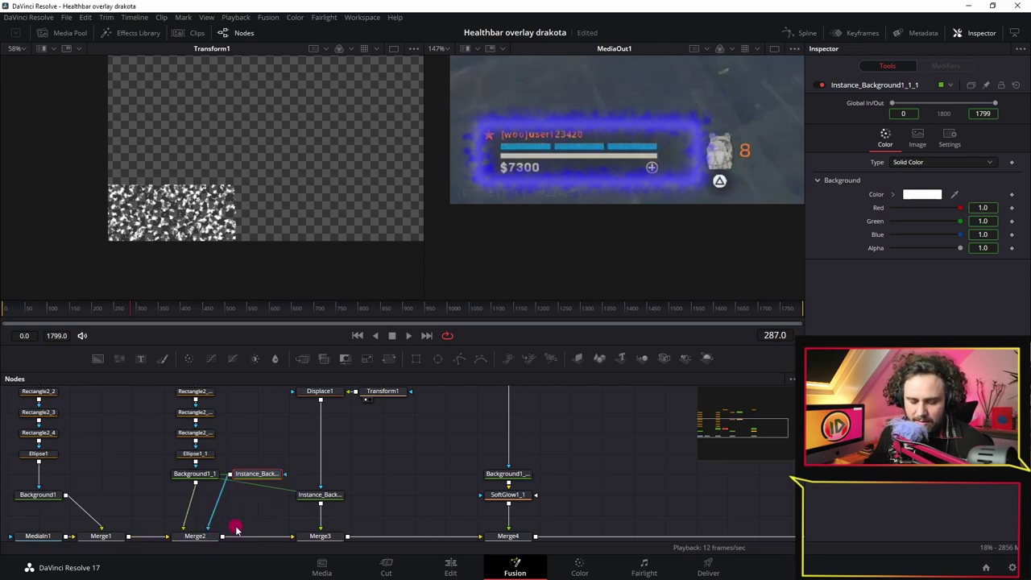
{"action": "key", "text": "ctrl+z"}
{"action": "left_click_drag", "start_coordinate": [285, 474], "coordinate": [219, 537]}
Step: Fit all nodes in view and link the Instance_Background output into Merge2 via a new Merge5
{"action": "scroll", "coordinate": [263, 456], "scroll_direction": "up", "scroll_amount": 1}
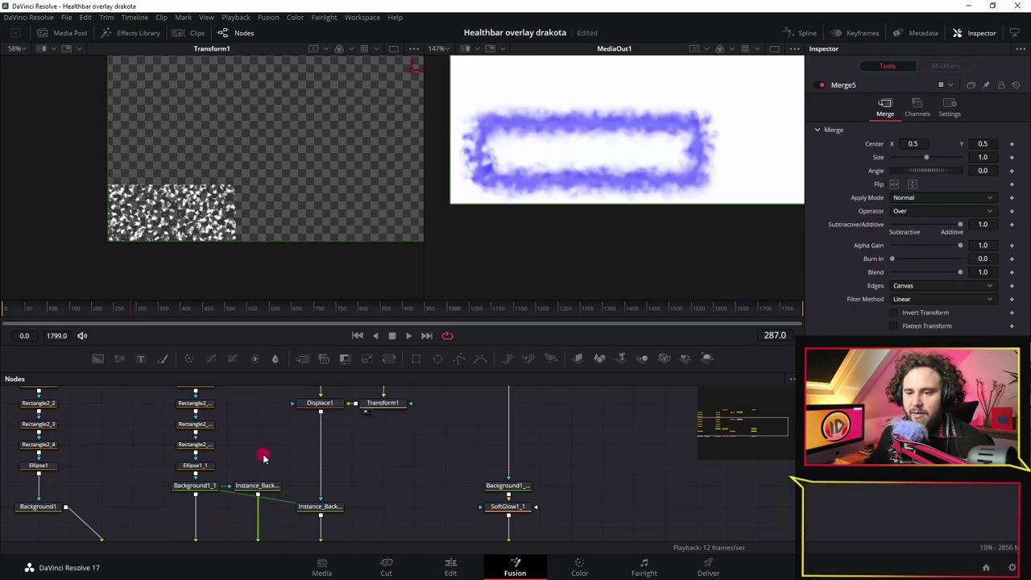
{"action": "scroll", "coordinate": [281, 426], "scroll_direction": "up", "scroll_amount": 5}
{"action": "scroll", "coordinate": [278, 422], "scroll_direction": "down", "scroll_amount": 2}
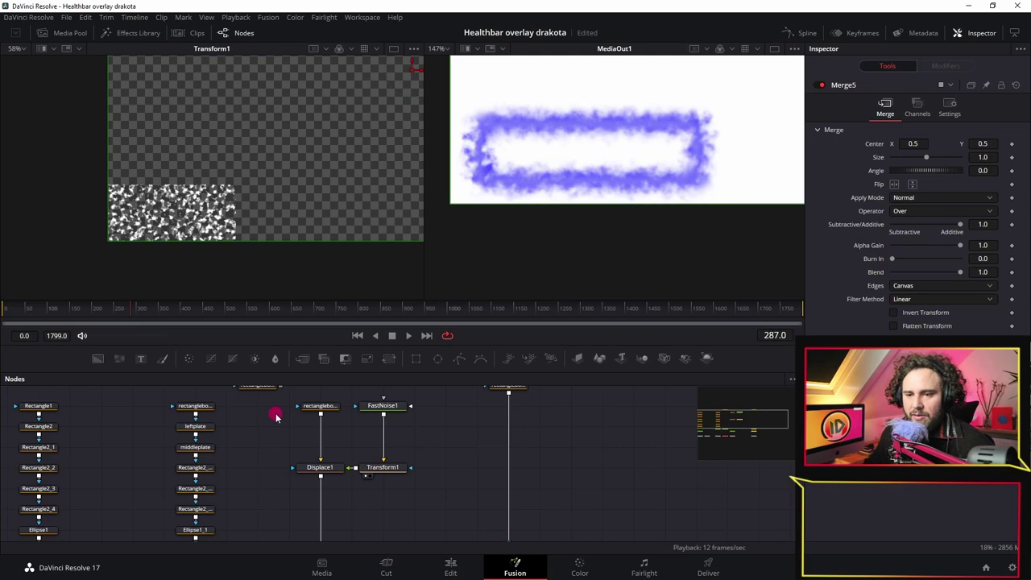
{"action": "key", "text": "ctrl+f"}
{"action": "left_click_drag", "start_coordinate": [279, 400], "coordinate": [267, 481]}
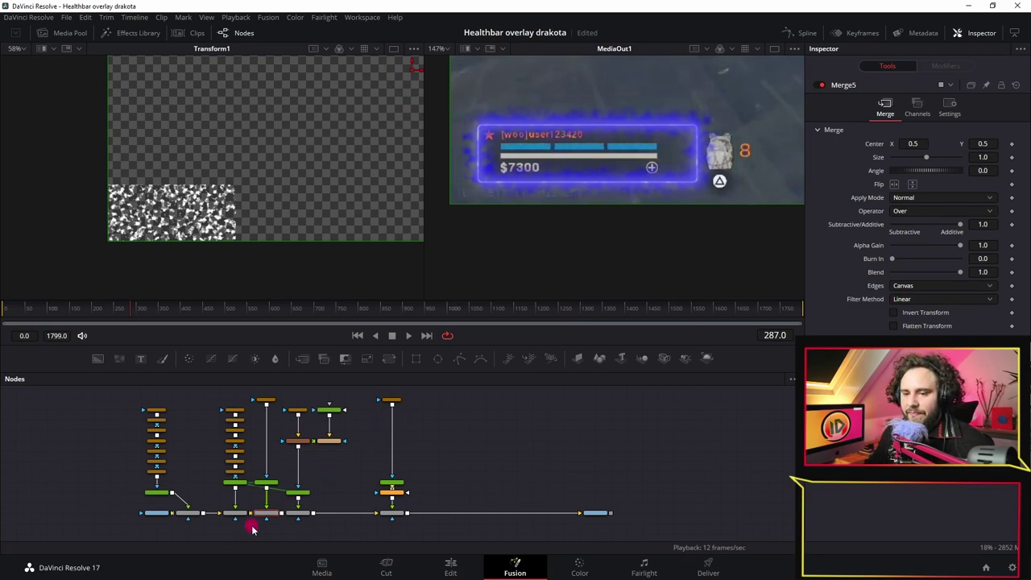
{"action": "scroll", "coordinate": [252, 529], "scroll_direction": "up", "scroll_amount": 2}
{"action": "scroll", "coordinate": [287, 455], "scroll_direction": "up", "scroll_amount": 2}
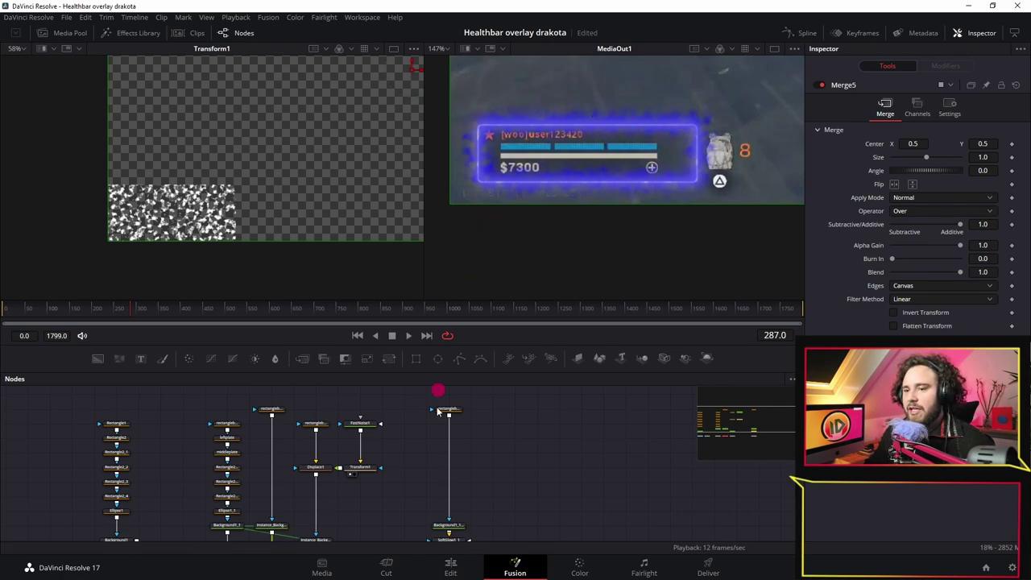
{"action": "scroll", "coordinate": [319, 473], "scroll_direction": "down", "scroll_amount": 2}
{"action": "left_click", "coordinate": [318, 475]}
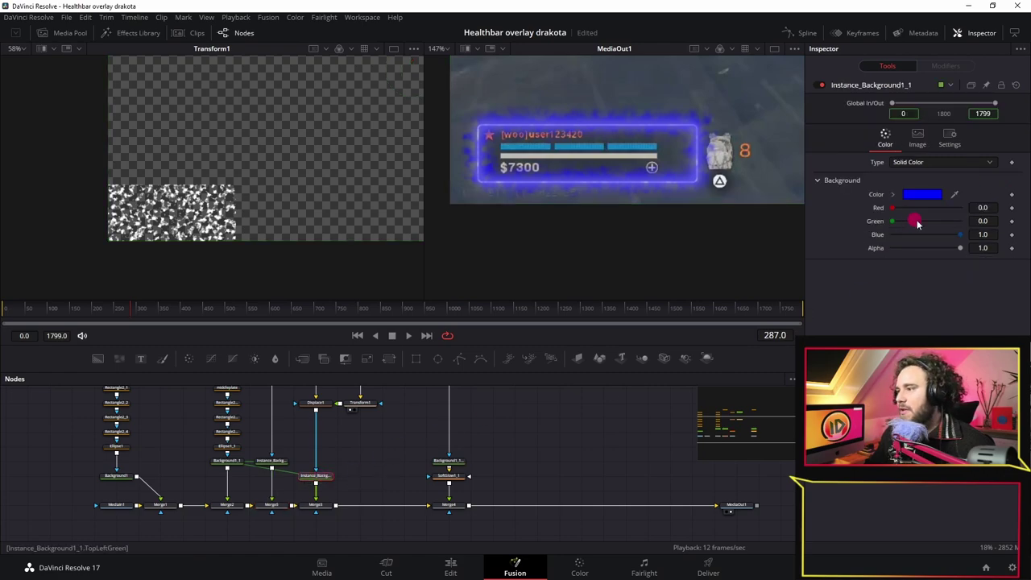
Step: Change Instance_Background1_1's colour to dark blue #0000a6, so Blue reads 0.650980
{"action": "left_click", "coordinate": [923, 195]}
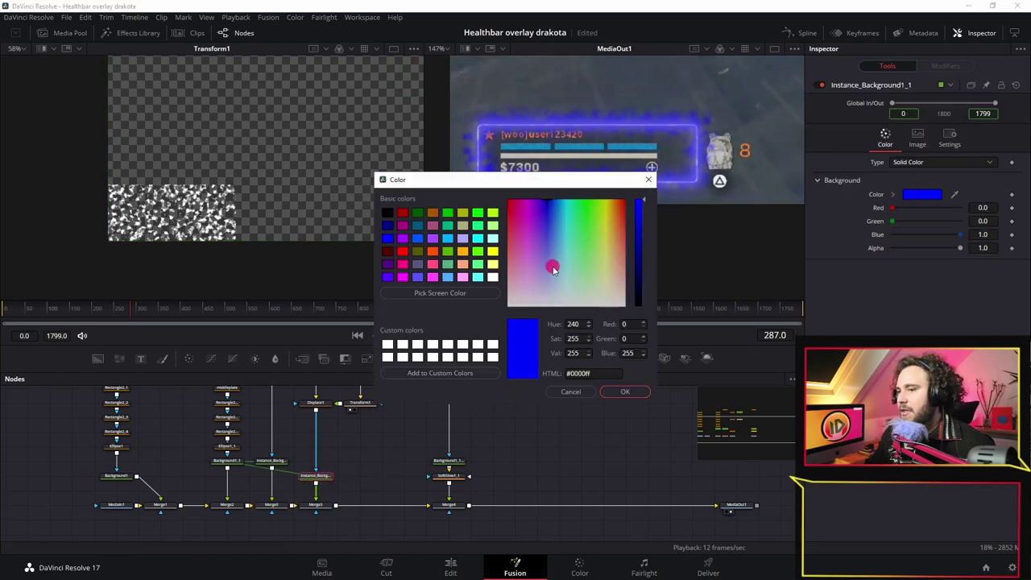
{"action": "left_click_drag", "start_coordinate": [646, 207], "coordinate": [654, 241]}
{"action": "left_click", "coordinate": [614, 375]}
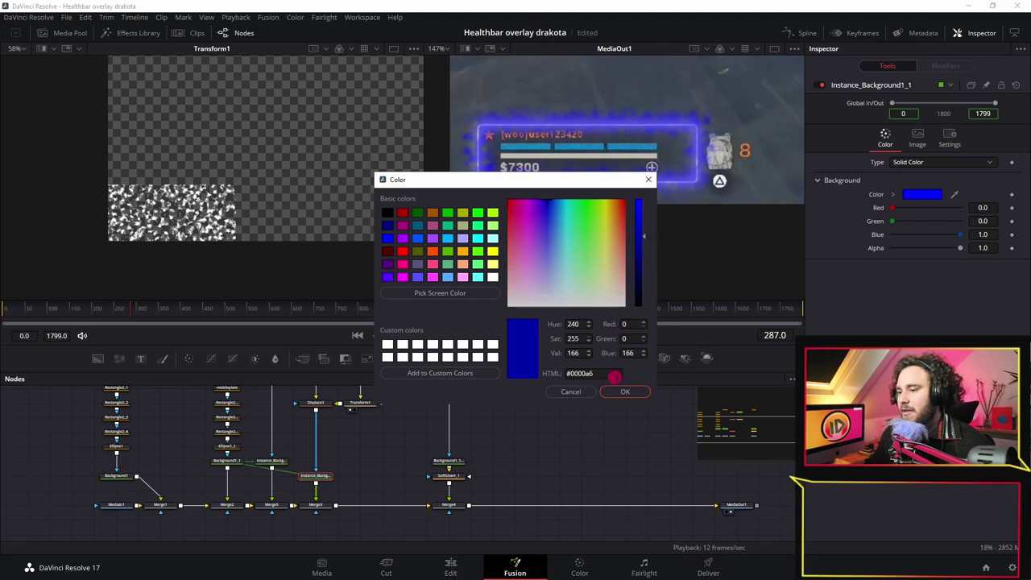
{"action": "left_click", "coordinate": [626, 392]}
{"action": "scroll", "coordinate": [617, 202], "scroll_direction": "down", "scroll_amount": 5}
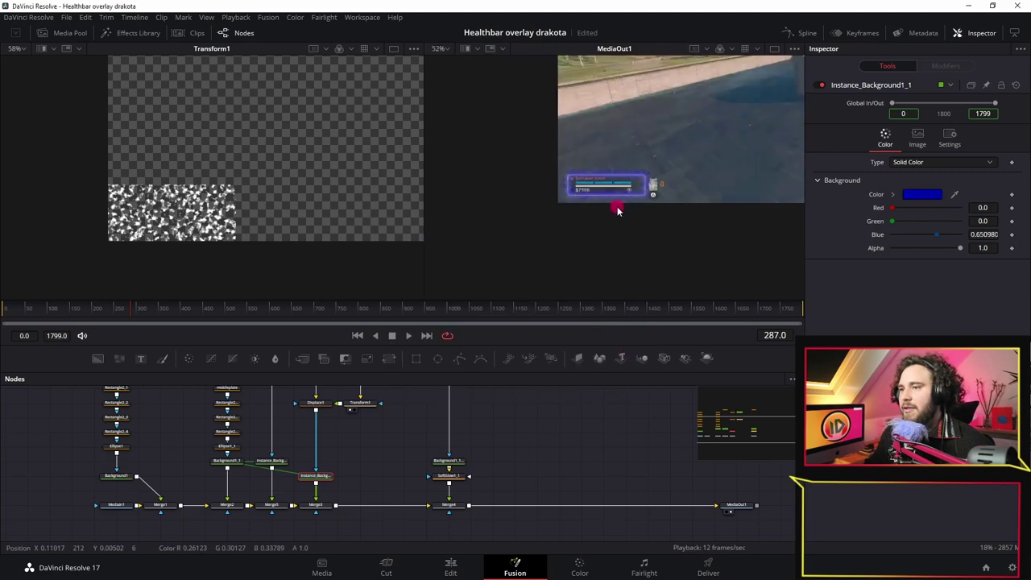
{"action": "scroll", "coordinate": [641, 219], "scroll_direction": "up", "scroll_amount": 3}
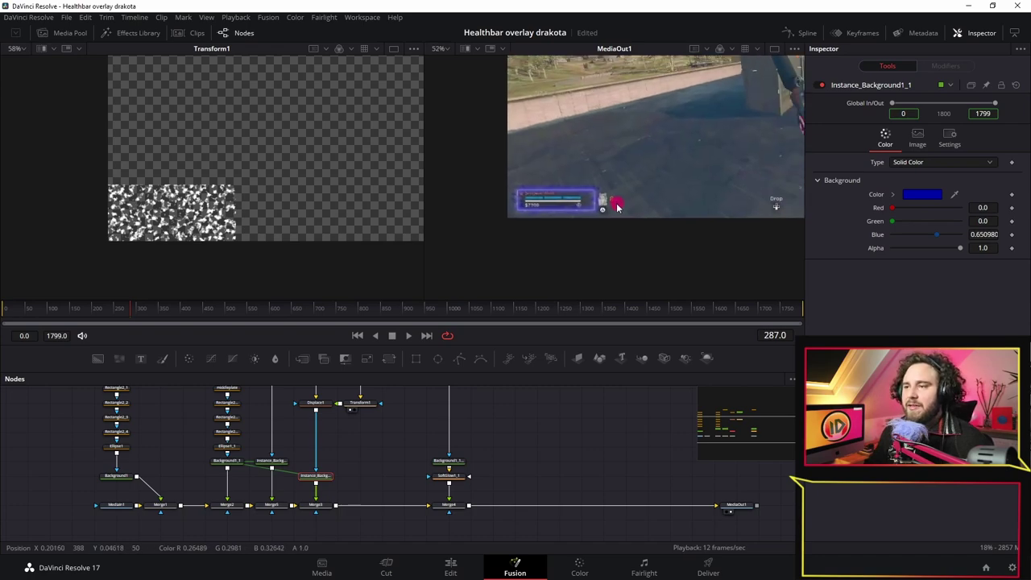
{"action": "scroll", "coordinate": [585, 219], "scroll_direction": "up", "scroll_amount": 2}
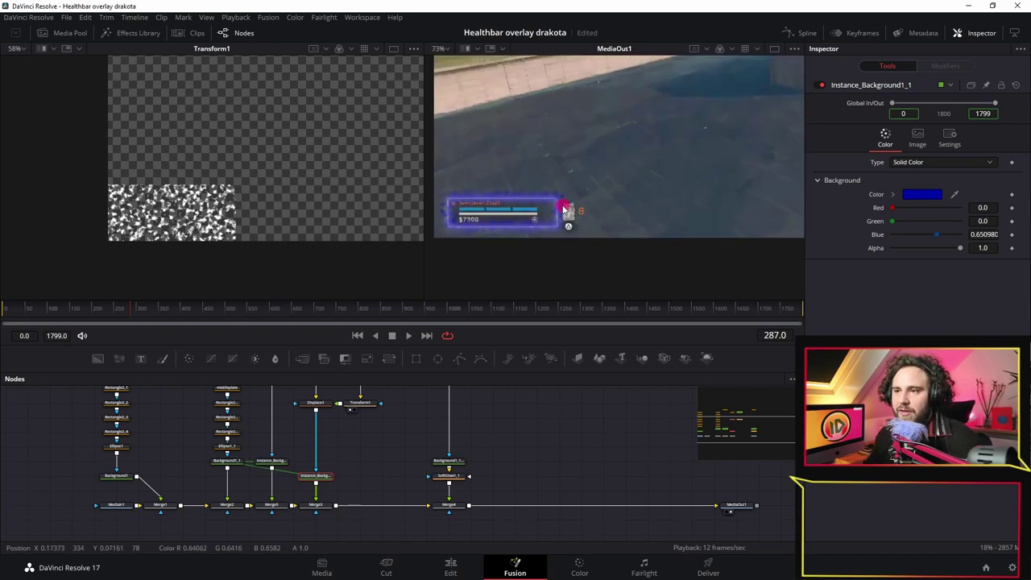
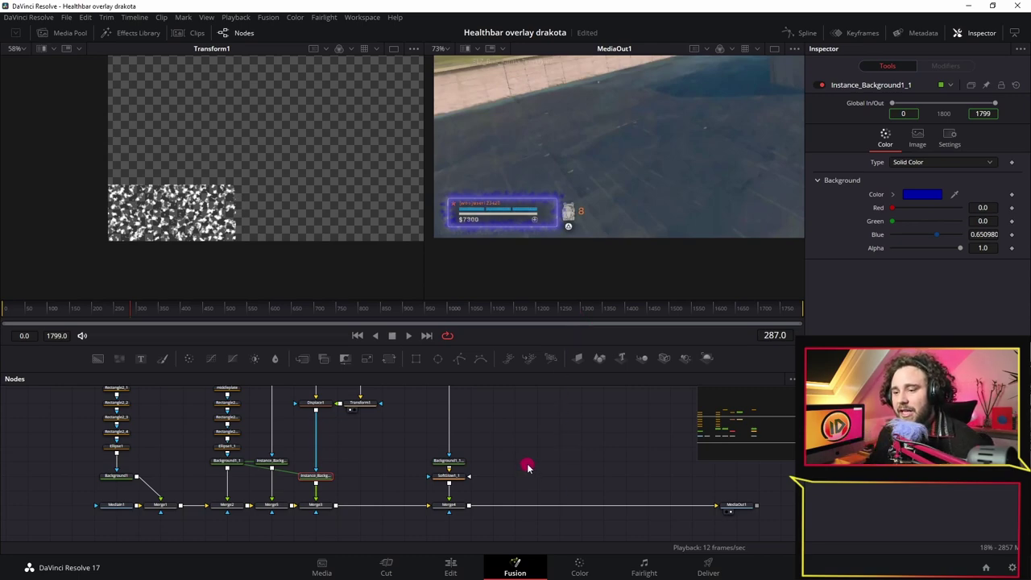
Step: Add a Text+ node to the composition and enter ORIGINALPONGO as its text
{"action": "scroll", "coordinate": [528, 467], "scroll_direction": "down", "scroll_amount": 3}
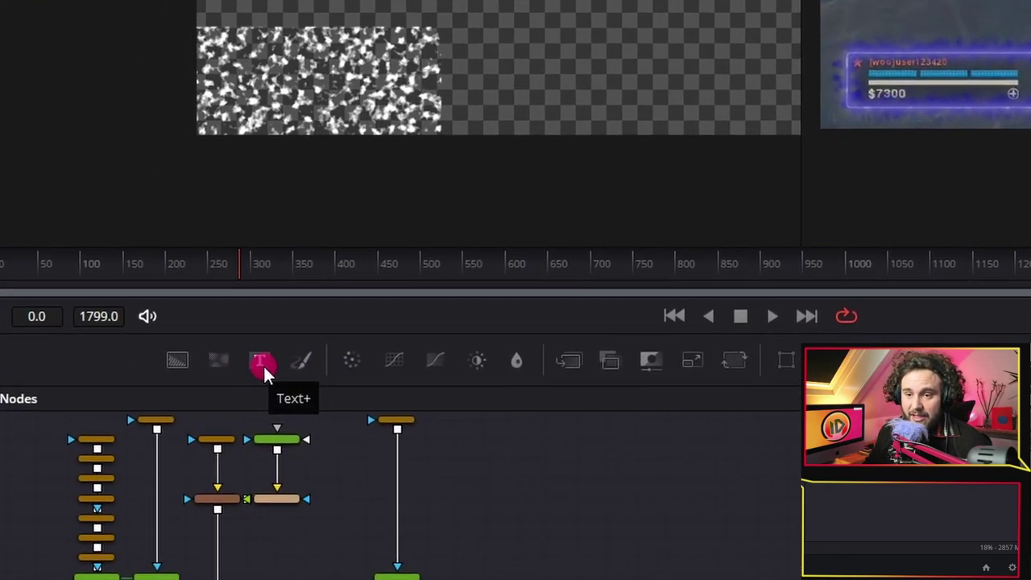
{"action": "left_click", "coordinate": [143, 361]}
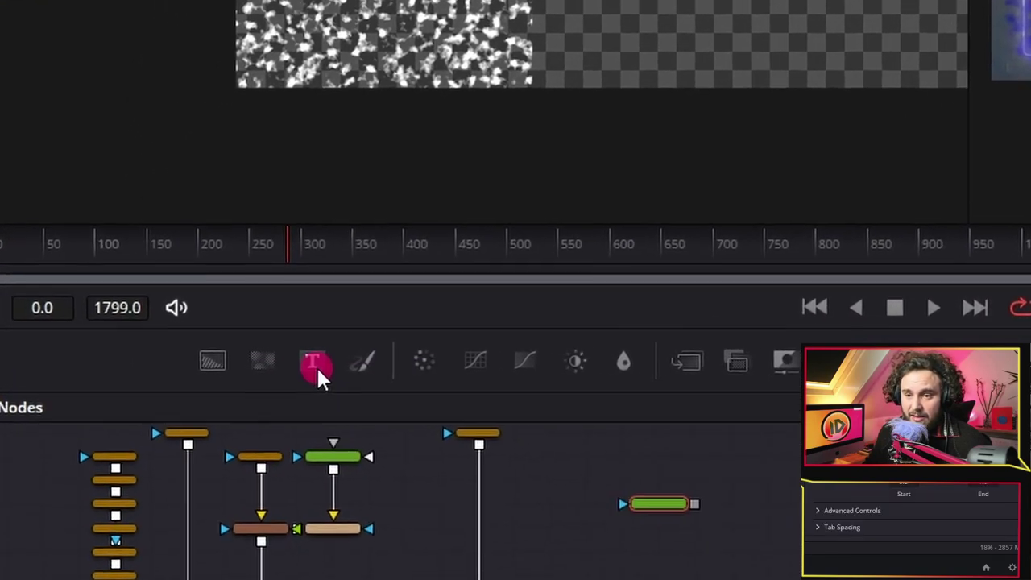
{"action": "left_click", "coordinate": [531, 459]}
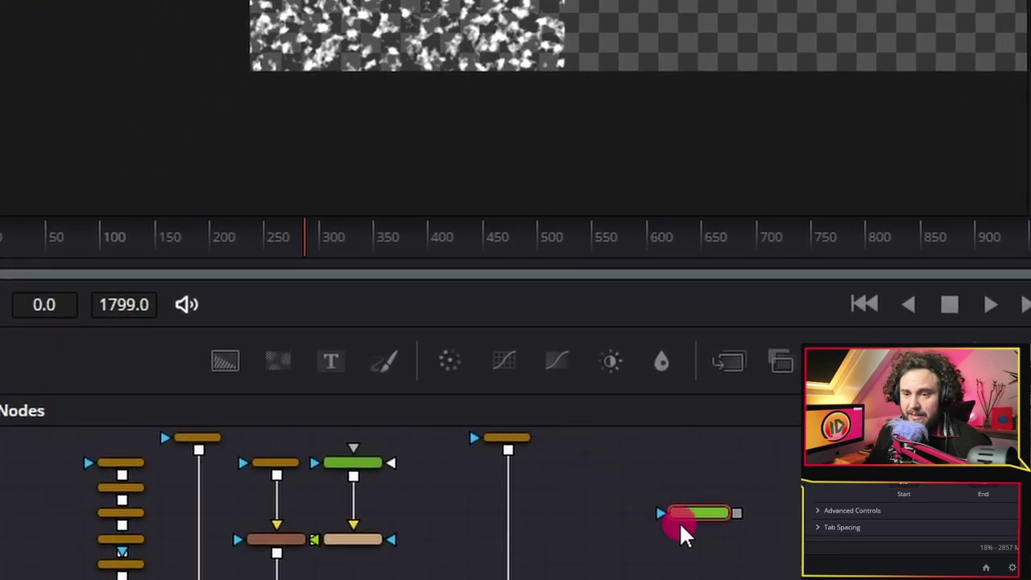
{"action": "left_click_drag", "start_coordinate": [679, 521], "coordinate": [725, 520]}
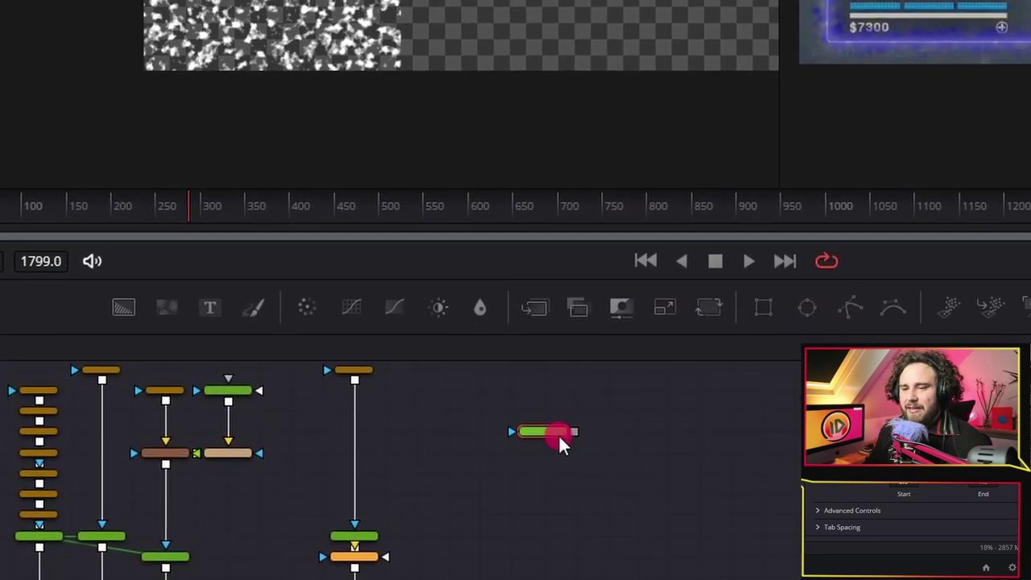
{"action": "scroll", "coordinate": [558, 434], "scroll_direction": "up", "scroll_amount": 3}
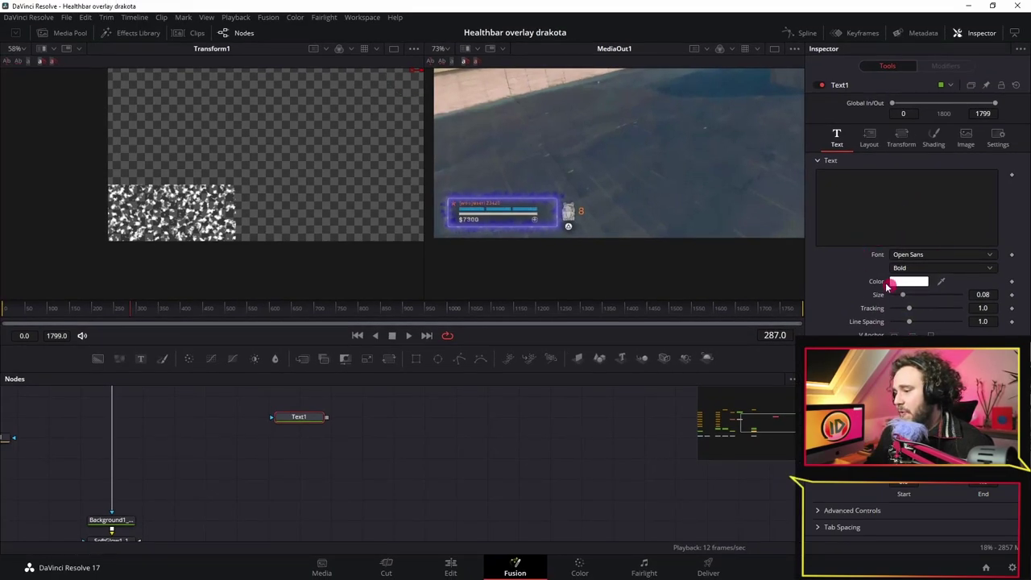
{"action": "left_click", "coordinate": [837, 184]}
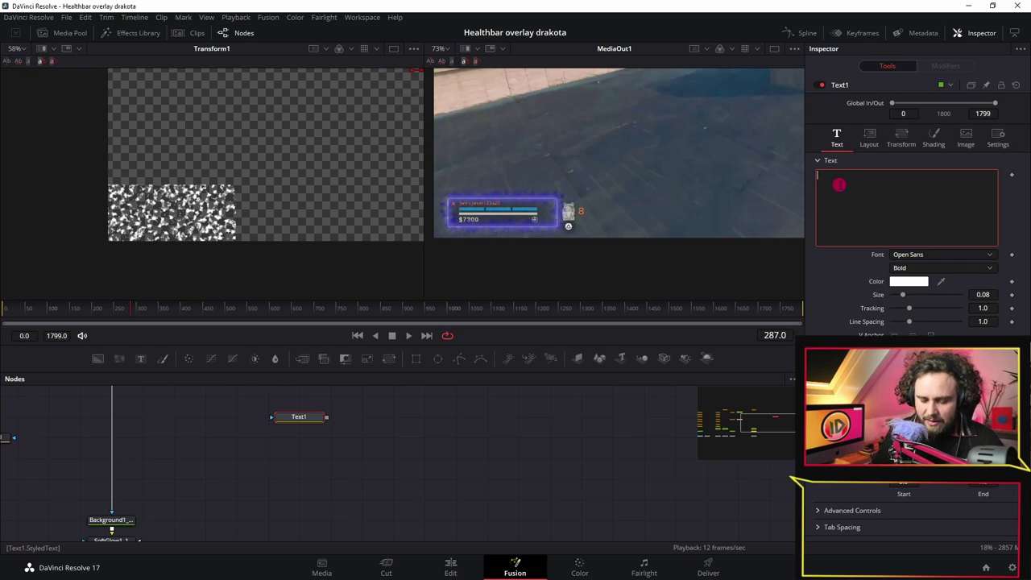
{"action": "type", "text": "ORIGI"}
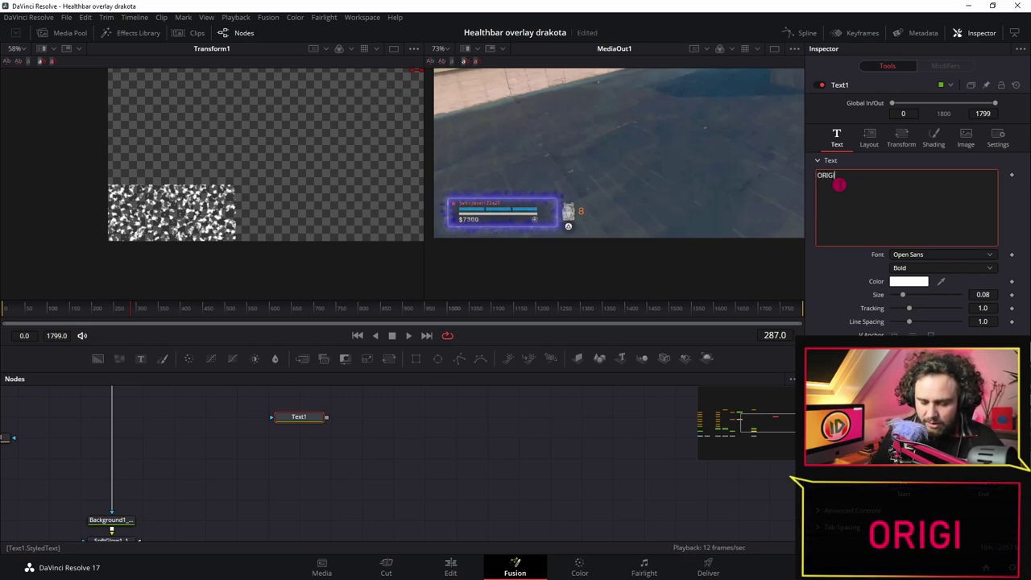
{"action": "type", "text": "NALPONGO"}
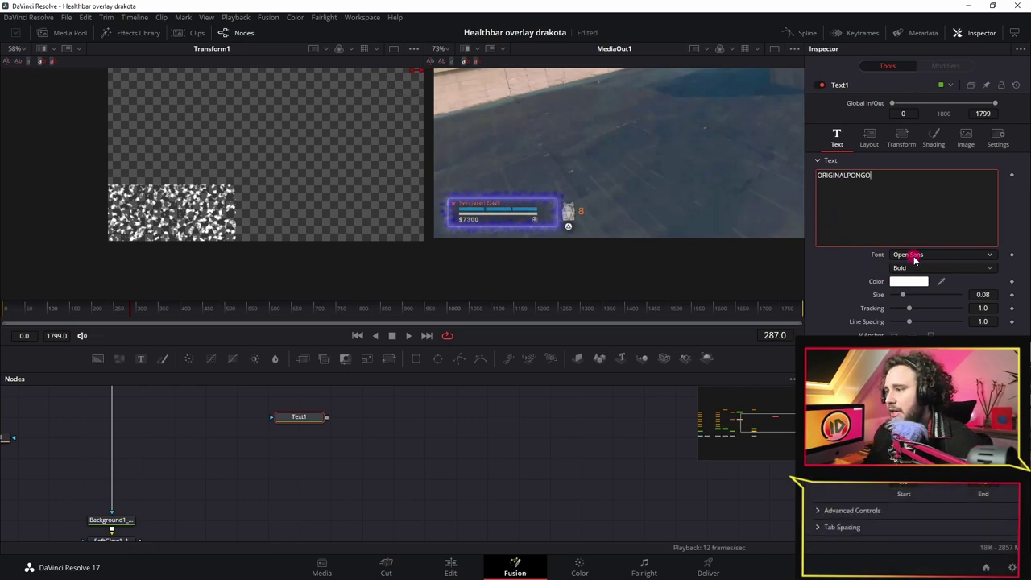
Step: Show Text1 in the left viewer and set its font to Impact
{"action": "left_click", "coordinate": [294, 417]}
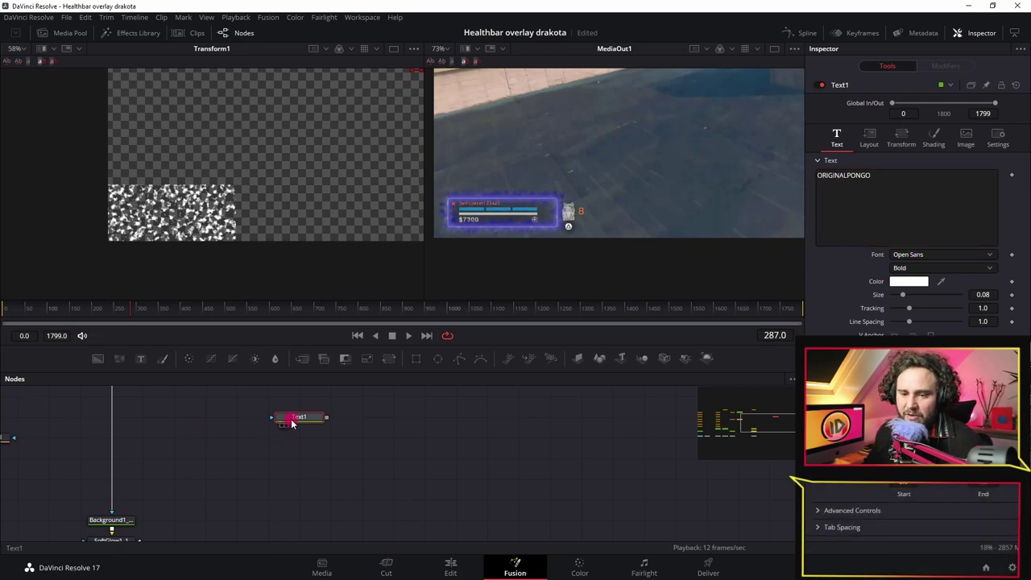
{"action": "key", "text": "1"}
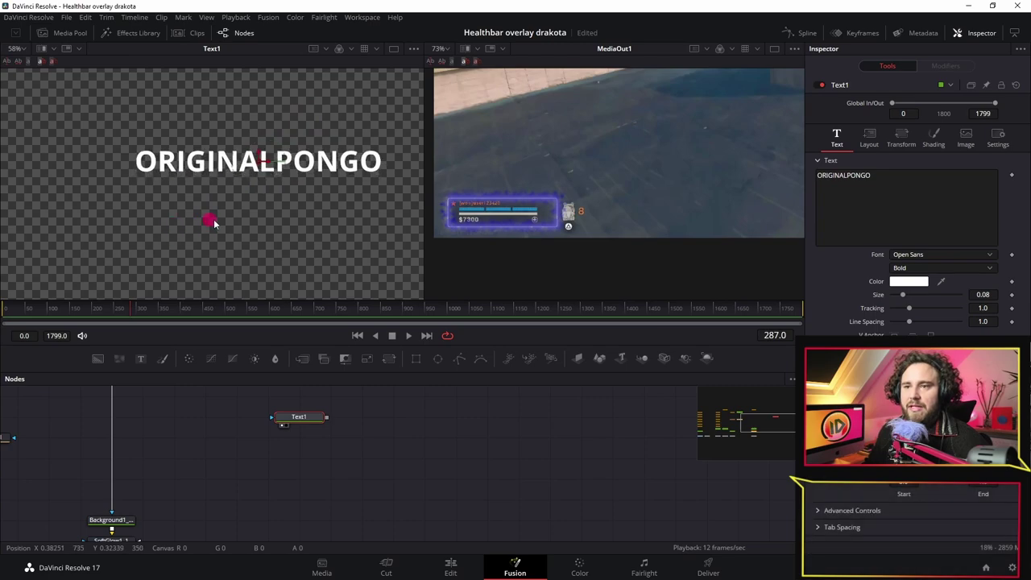
{"action": "scroll", "coordinate": [202, 220], "scroll_direction": "down", "scroll_amount": 2}
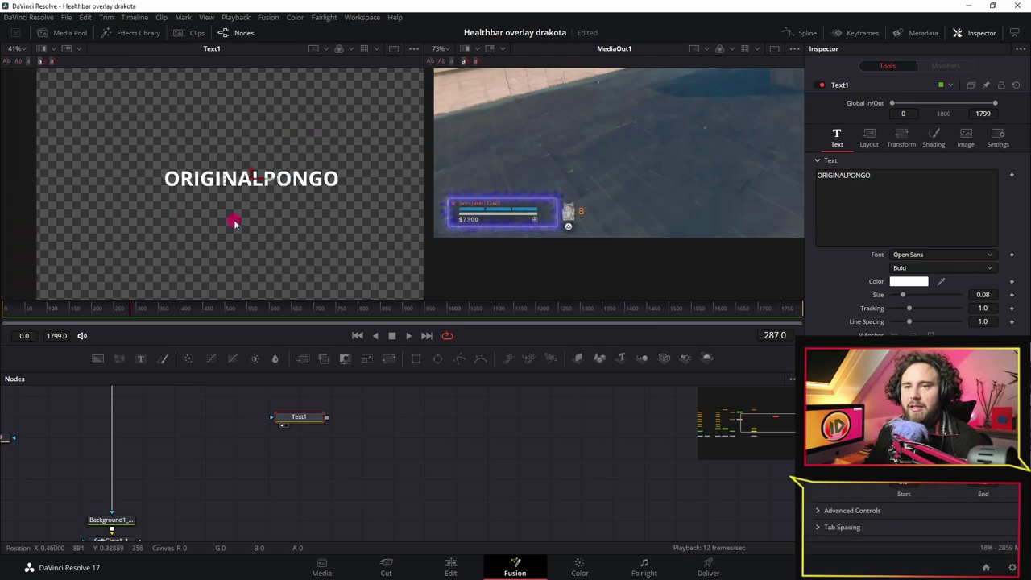
{"action": "left_click", "coordinate": [916, 256]}
{"action": "type", "text": "imp"}
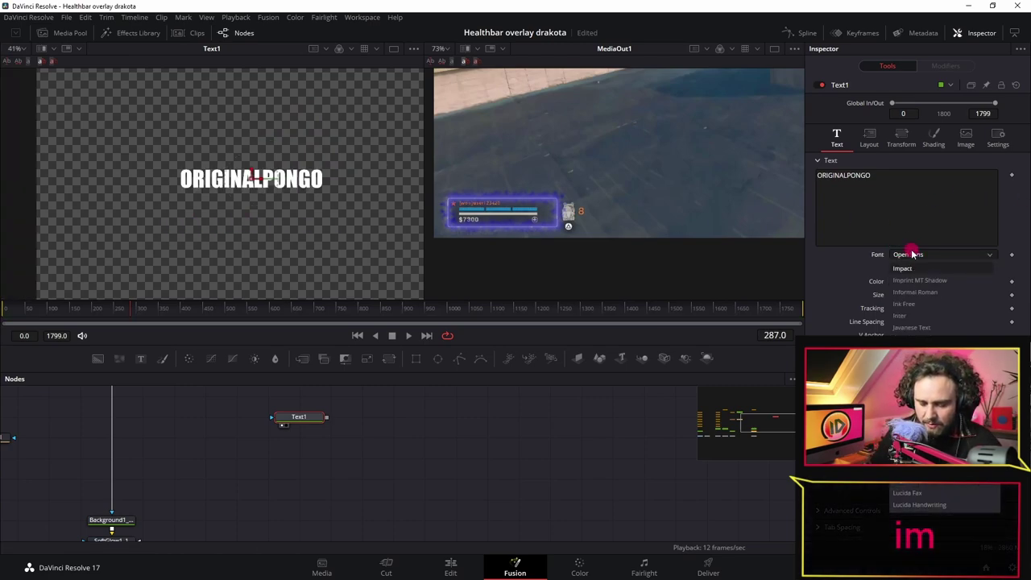
{"action": "left_click", "coordinate": [912, 269]}
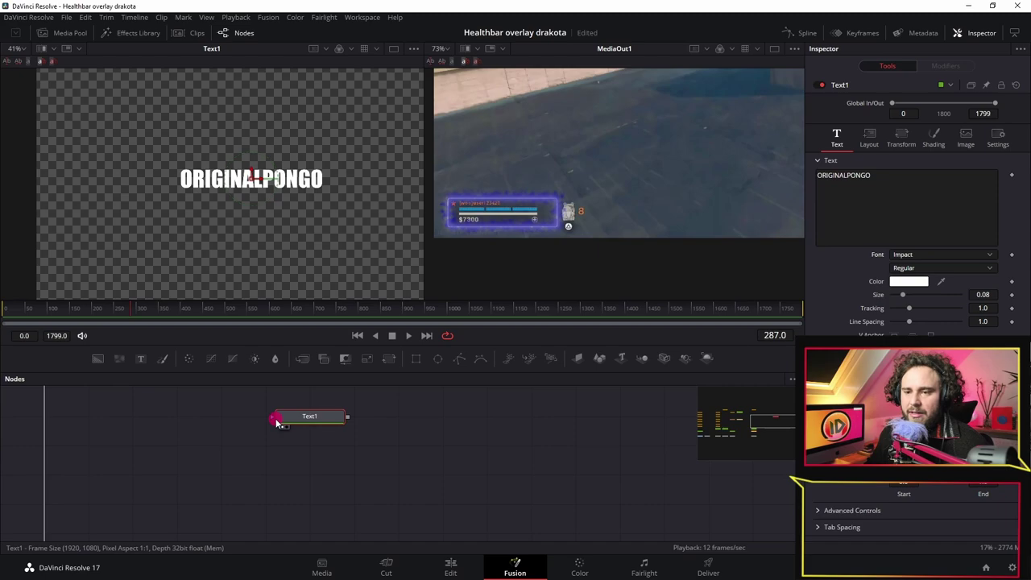
{"action": "left_click_drag", "start_coordinate": [317, 429], "coordinate": [291, 452]}
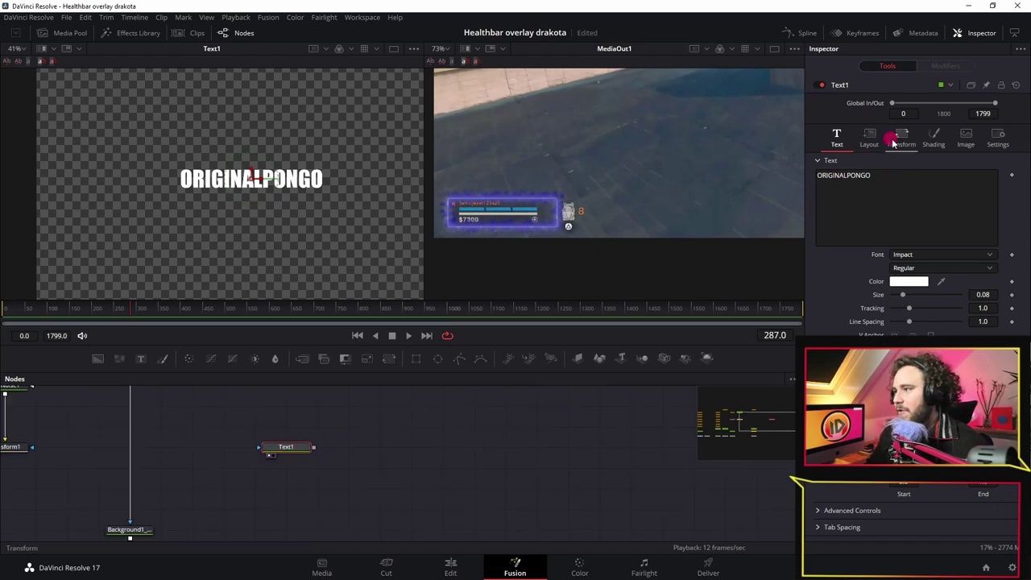
Step: Connect Text1's output into the main merge chain, creating Merge6
{"action": "scroll", "coordinate": [233, 459], "scroll_direction": "down", "scroll_amount": 2}
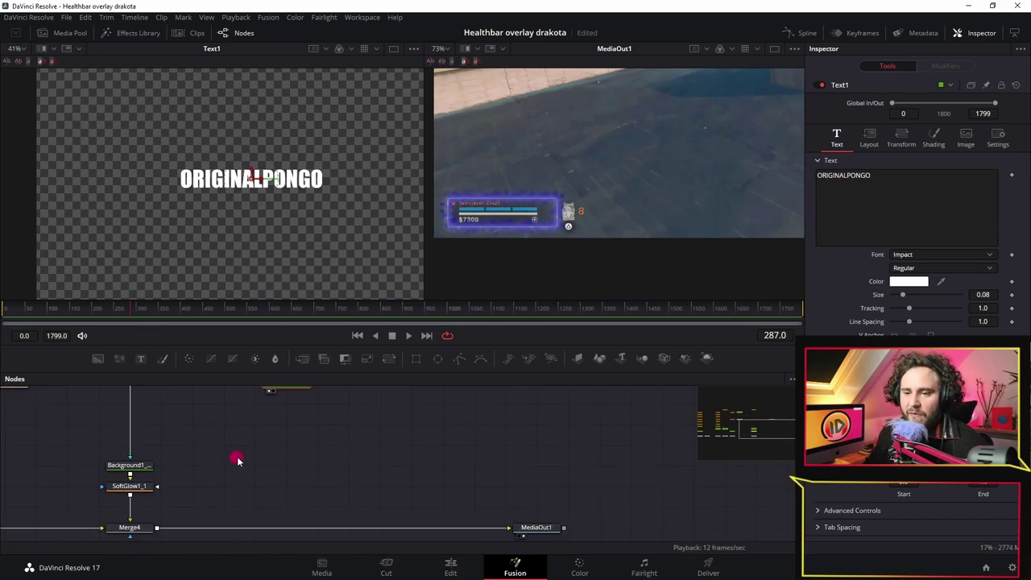
{"action": "scroll", "coordinate": [257, 469], "scroll_direction": "down", "scroll_amount": 2}
{"action": "left_click_drag", "start_coordinate": [298, 409], "coordinate": [189, 512]}
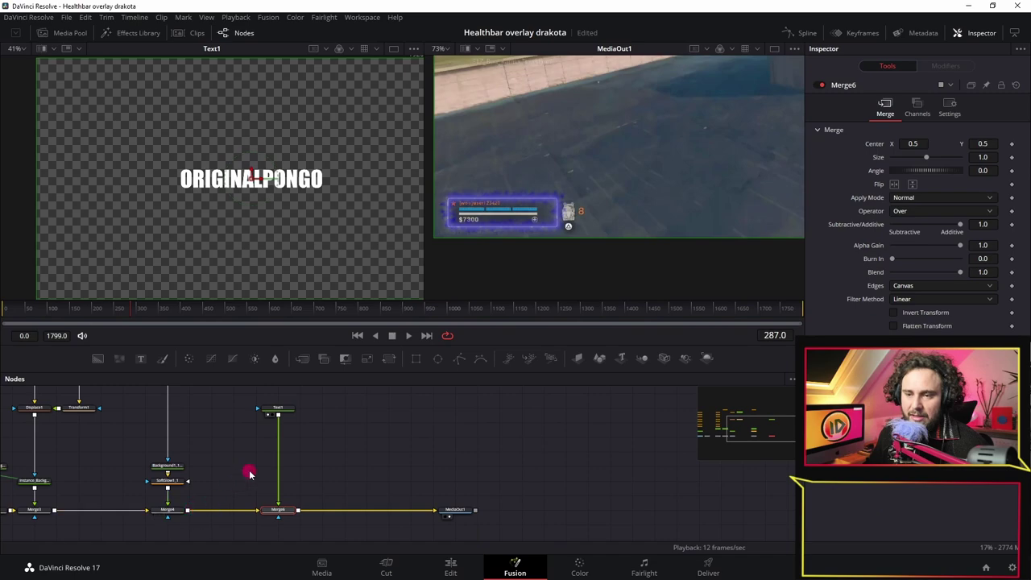
{"action": "left_click", "coordinate": [277, 409]}
Step: Frame the health bar in the output viewer and move ORIGINALPONGO toward the lower left
{"action": "left_click_drag", "start_coordinate": [668, 220], "coordinate": [545, 278]}
{"action": "scroll", "coordinate": [545, 278], "scroll_direction": "up", "scroll_amount": 3}
{"action": "scroll", "coordinate": [545, 260], "scroll_direction": "up", "scroll_amount": 3}
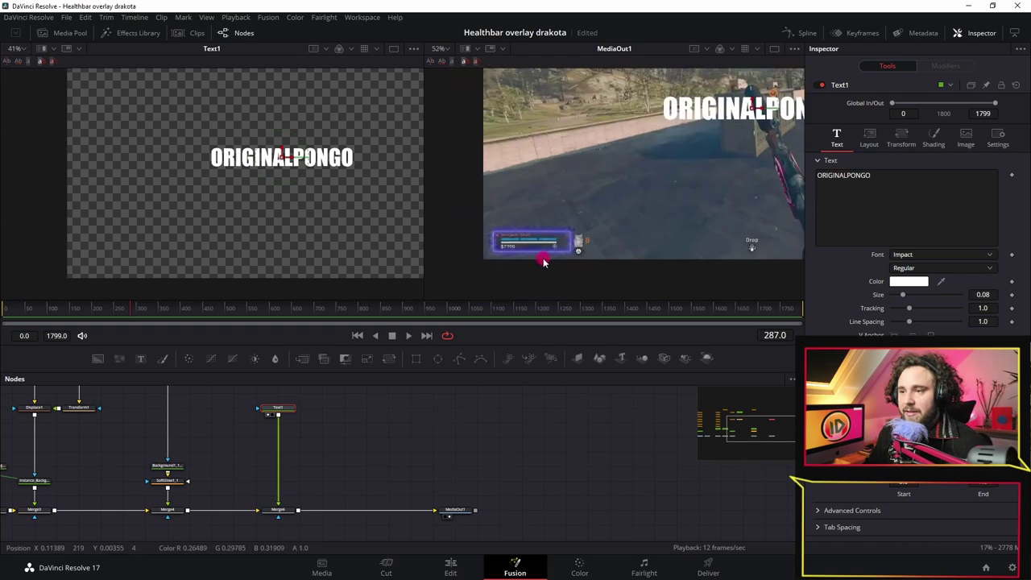
{"action": "scroll", "coordinate": [544, 253], "scroll_direction": "up", "scroll_amount": 2}
{"action": "left_click_drag", "start_coordinate": [539, 249], "coordinate": [555, 240]}
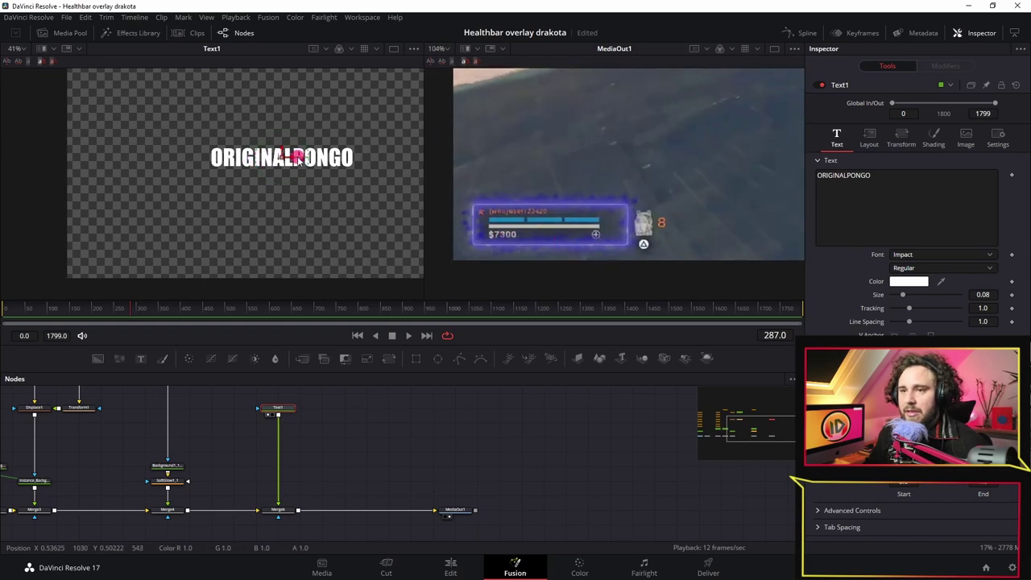
{"action": "left_click_drag", "start_coordinate": [279, 156], "coordinate": [87, 257]}
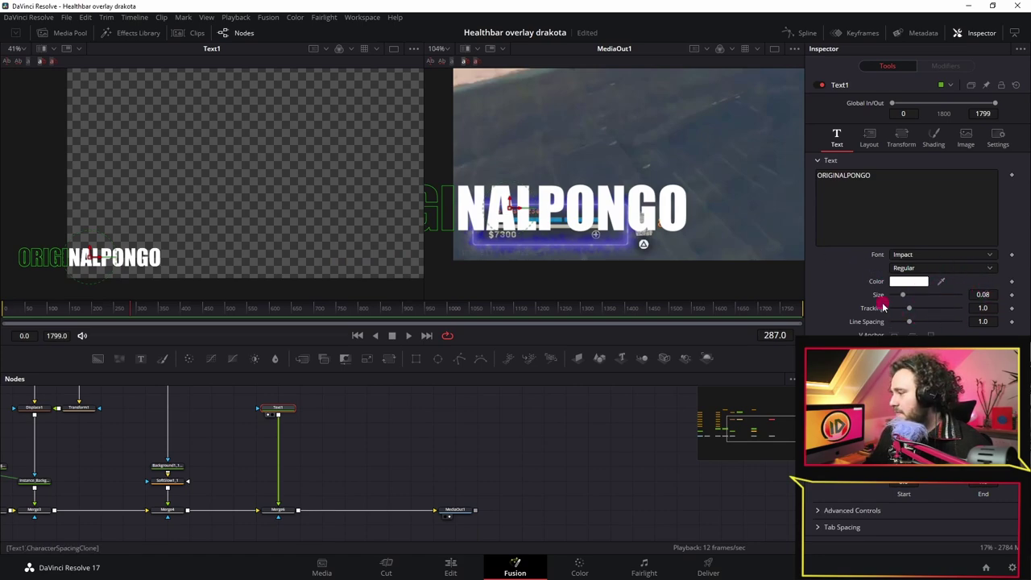
Step: Shrink the text, set H Anchor to Left, and move it onto the health bar
{"action": "left_click_drag", "start_coordinate": [984, 294], "coordinate": [664, 306]}
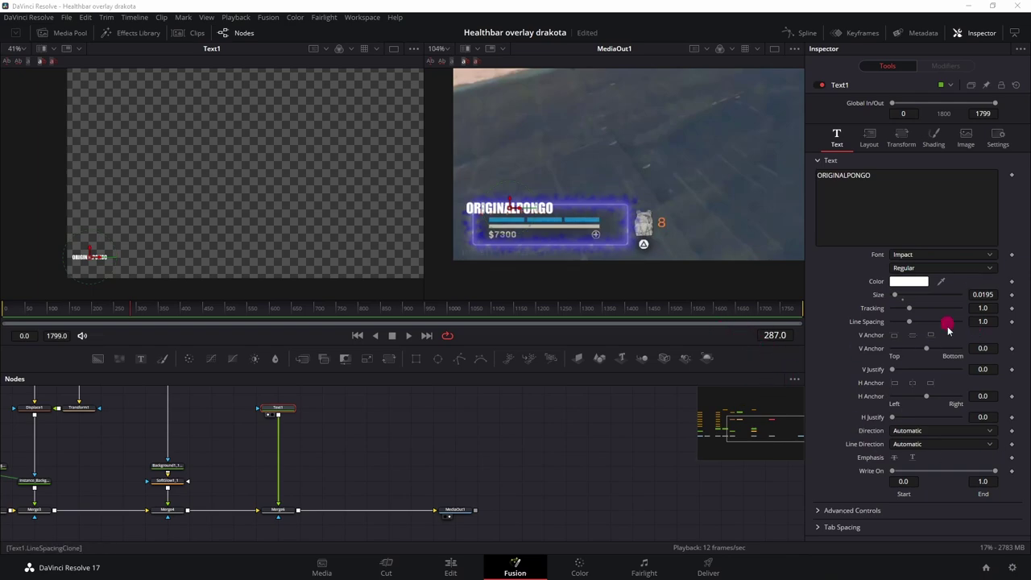
{"action": "left_click", "coordinate": [897, 385]}
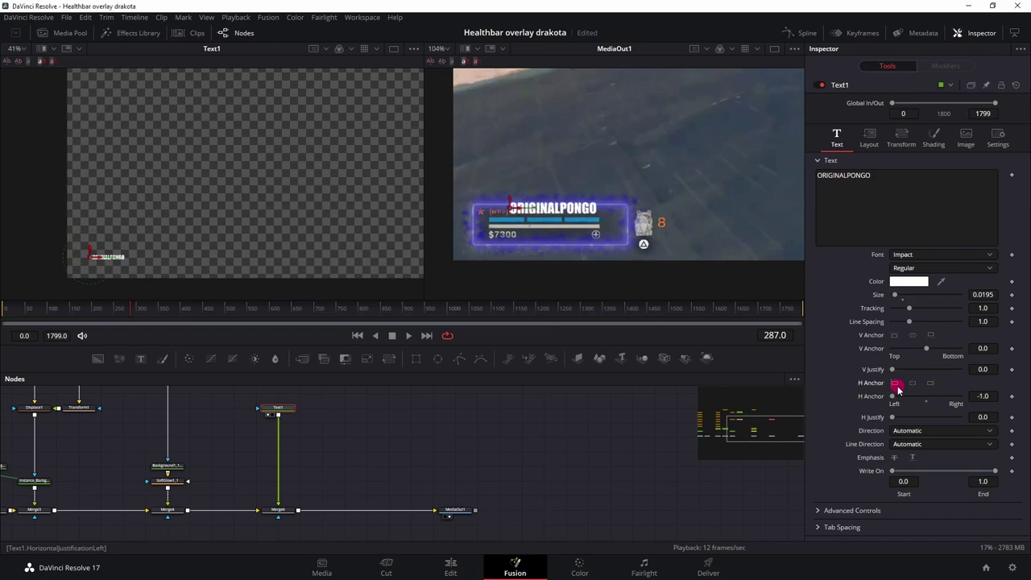
{"action": "scroll", "coordinate": [513, 207], "scroll_direction": "up", "scroll_amount": 3}
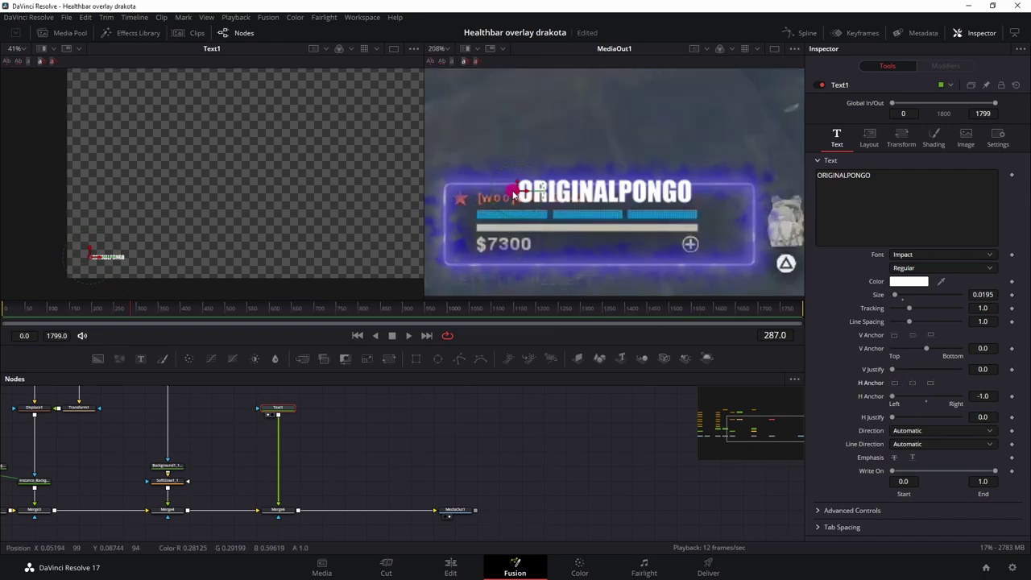
{"action": "left_click_drag", "start_coordinate": [518, 191], "coordinate": [451, 188]}
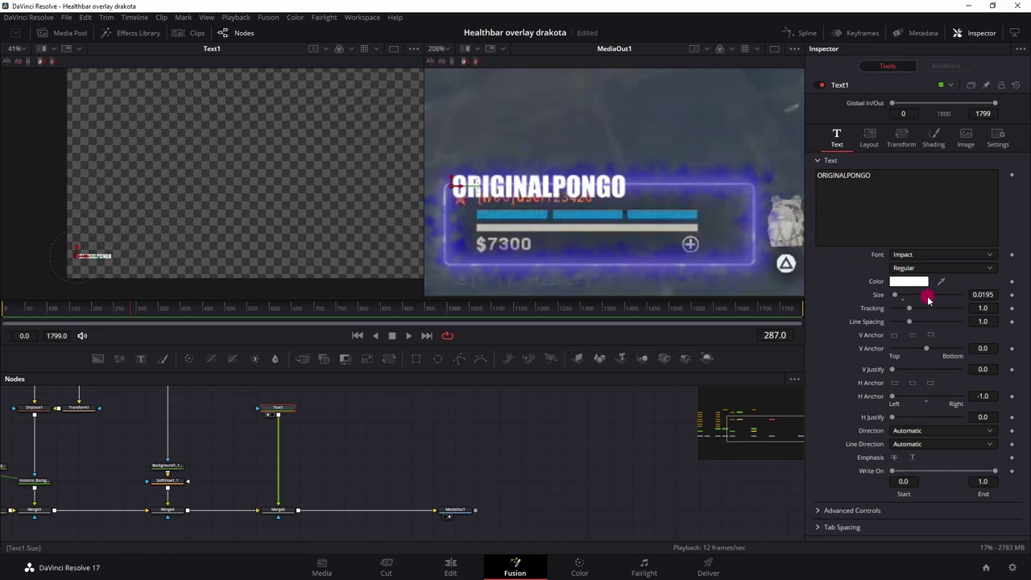
Step: Set the text size to 0.0248 and nudge it down onto the bar's top edge
{"action": "left_click_drag", "start_coordinate": [895, 297], "coordinate": [893, 297]}
{"action": "left_click_drag", "start_coordinate": [978, 294], "coordinate": [523, 290]}
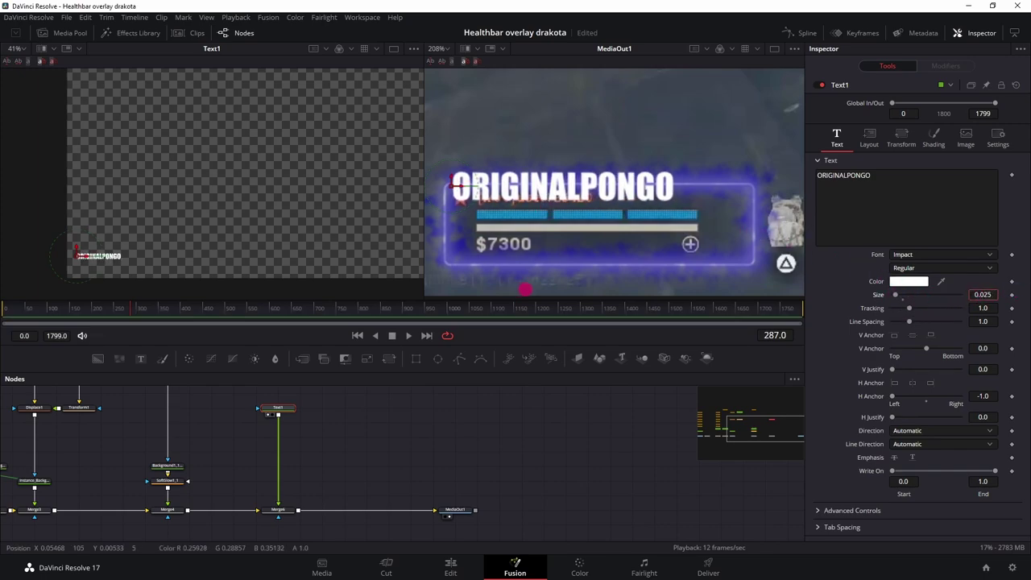
{"action": "left_click", "coordinate": [888, 285]}
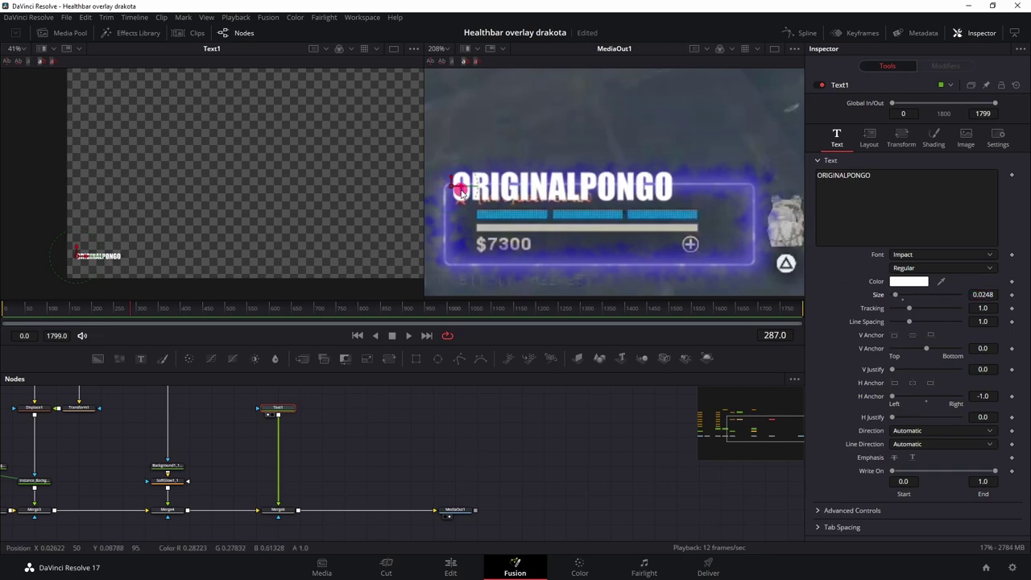
{"action": "left_click_drag", "start_coordinate": [452, 178], "coordinate": [452, 184]}
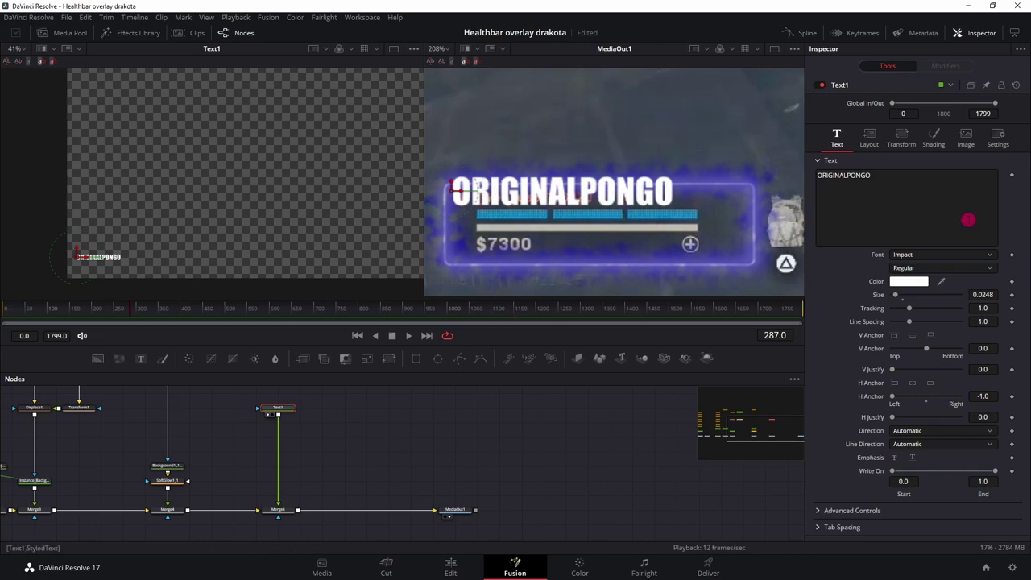
Step: Give the text a gradient fill angled at -2.6° and move the light stop further in
{"action": "left_click", "coordinate": [902, 137]}
{"action": "left_click", "coordinate": [933, 139]}
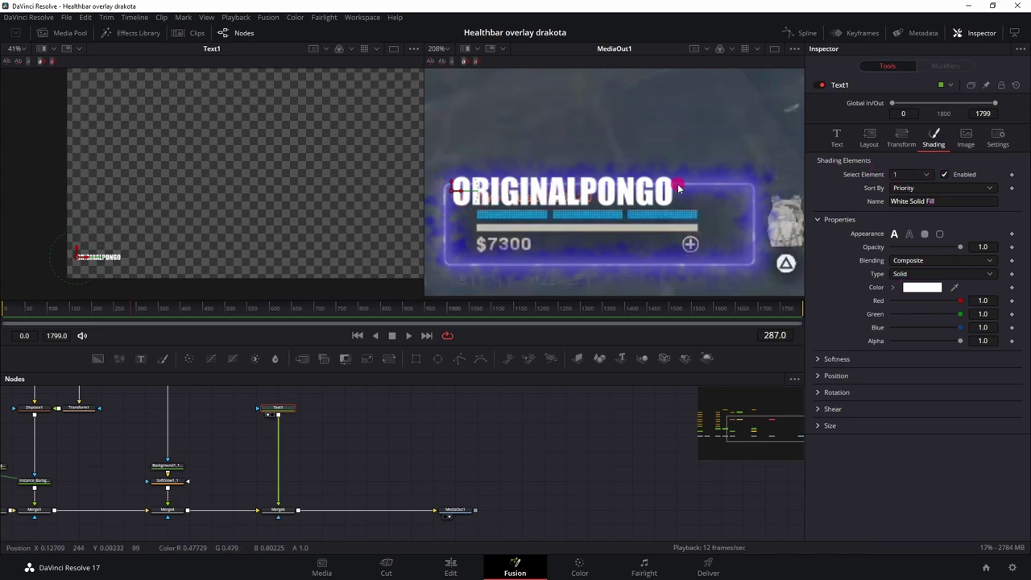
{"action": "left_click", "coordinate": [918, 274]}
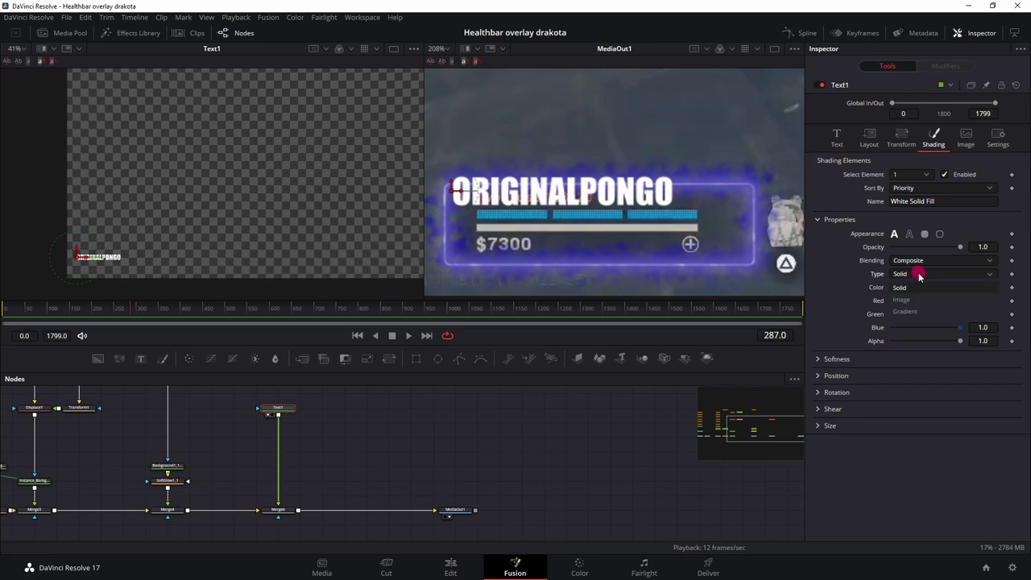
{"action": "left_click", "coordinate": [914, 313]}
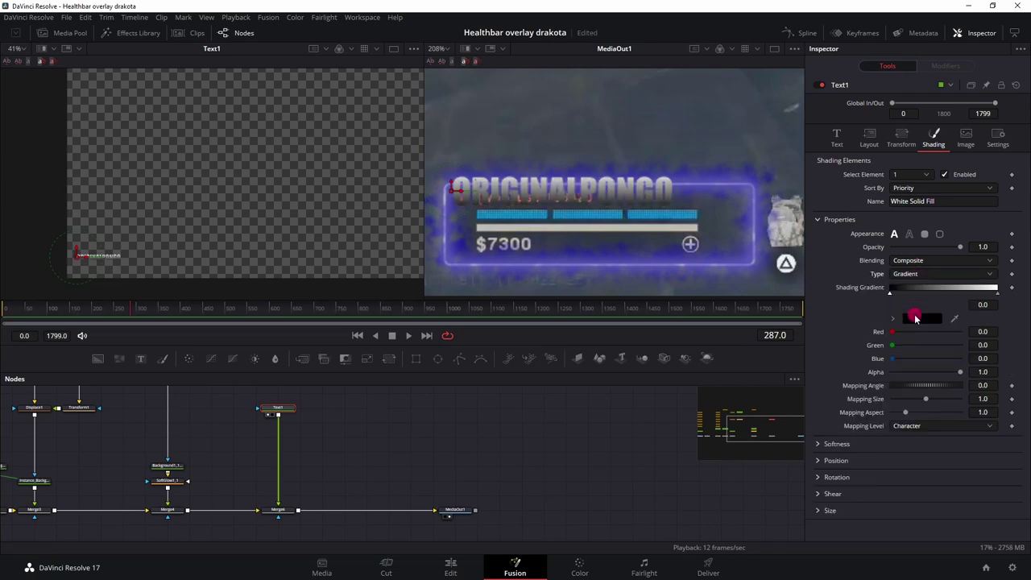
{"action": "mouse_move", "coordinate": [930, 387]}
{"action": "left_mouse_down"}
{"action": "mouse_move", "coordinate": [914, 387]}
{"action": "mouse_move", "coordinate": [956, 392]}
{"action": "mouse_move", "coordinate": [844, 411]}
{"action": "mouse_move", "coordinate": [927, 410]}
{"action": "left_mouse_up"}
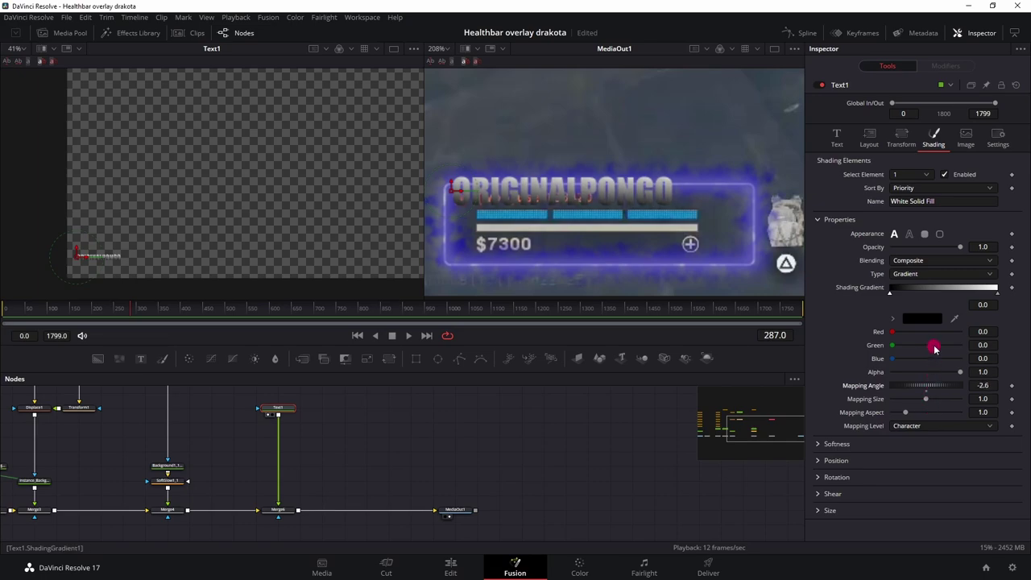
{"action": "mouse_move", "coordinate": [999, 295]}
{"action": "left_mouse_down"}
{"action": "mouse_move", "coordinate": [934, 294]}
{"action": "mouse_move", "coordinate": [998, 318]}
{"action": "left_mouse_up"}
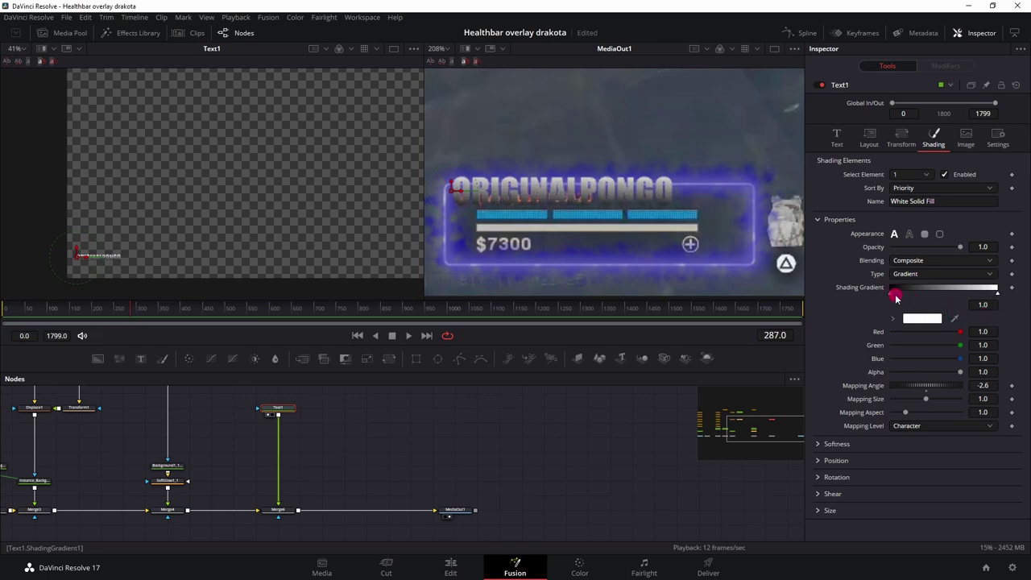
{"action": "mouse_move", "coordinate": [892, 294]}
{"action": "left_mouse_down"}
{"action": "mouse_move", "coordinate": [938, 299]}
{"action": "mouse_move", "coordinate": [870, 314]}
{"action": "left_mouse_up"}
Step: Set the gradient's left stop to dark grey #222222 and the right stop to pure white
{"action": "left_click", "coordinate": [918, 318]}
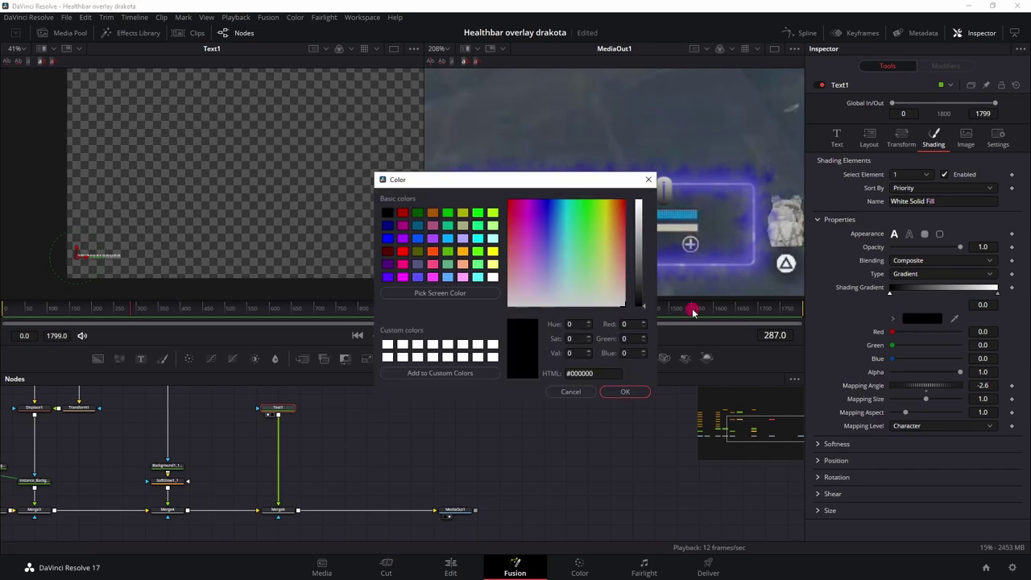
{"action": "left_click_drag", "start_coordinate": [644, 309], "coordinate": [651, 296]}
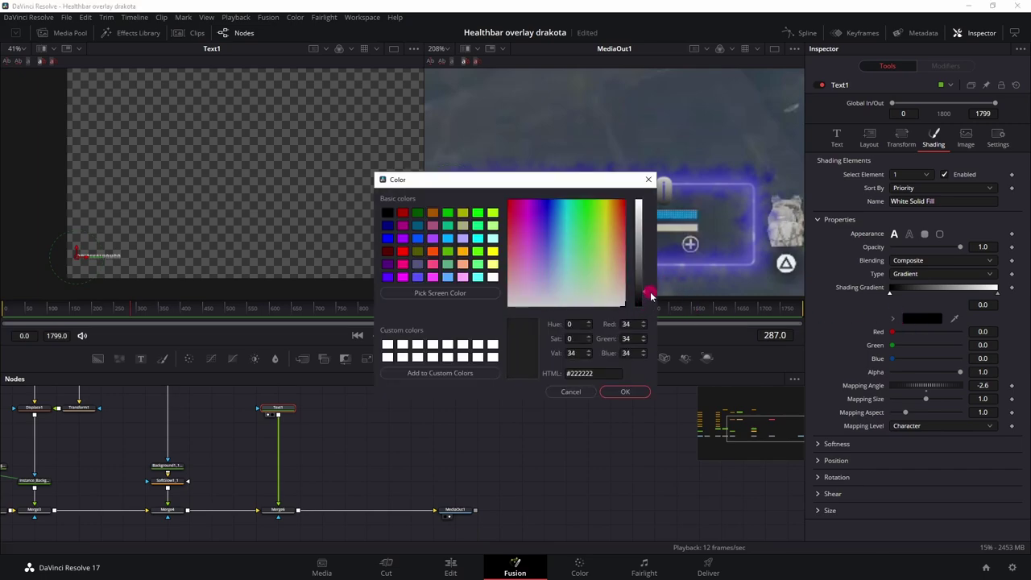
{"action": "left_click", "coordinate": [640, 392]}
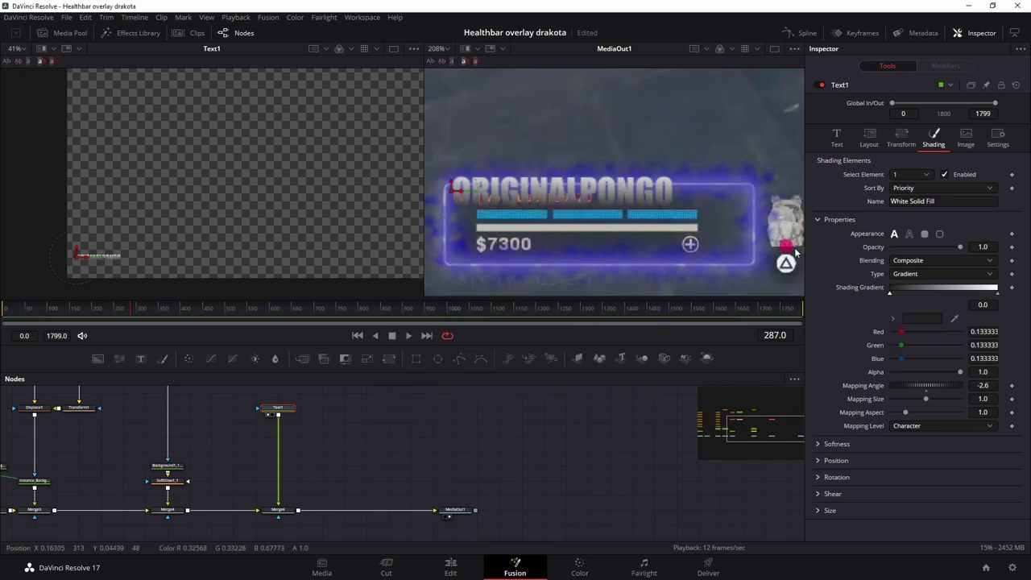
{"action": "left_click", "coordinate": [994, 289]}
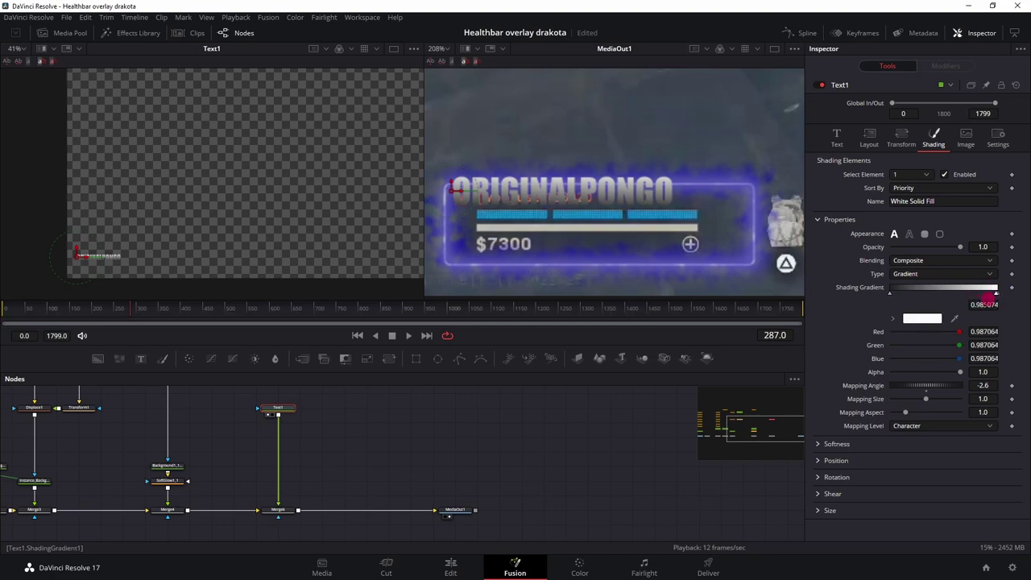
{"action": "left_click", "coordinate": [926, 318]}
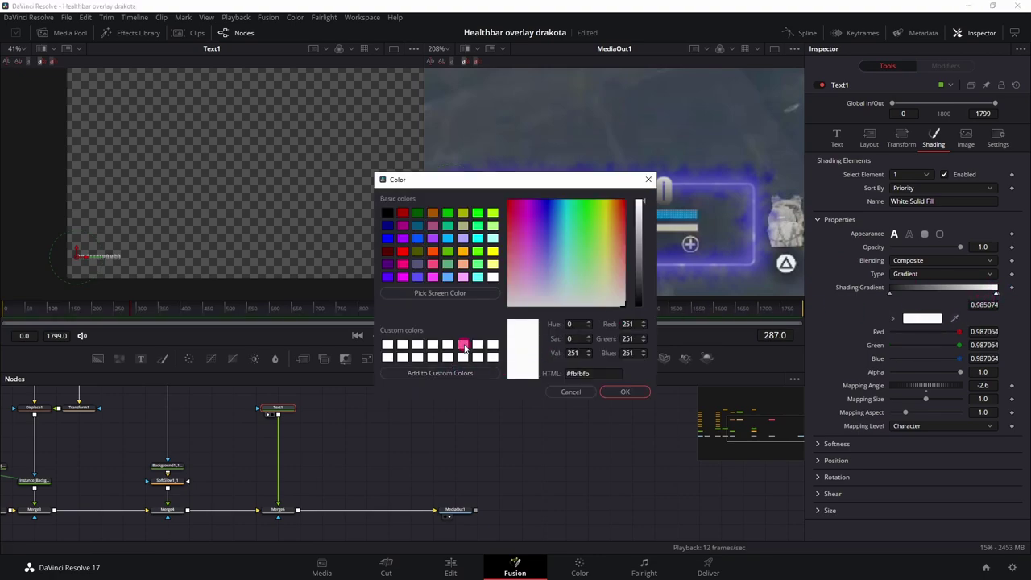
{"action": "left_click", "coordinate": [613, 393]}
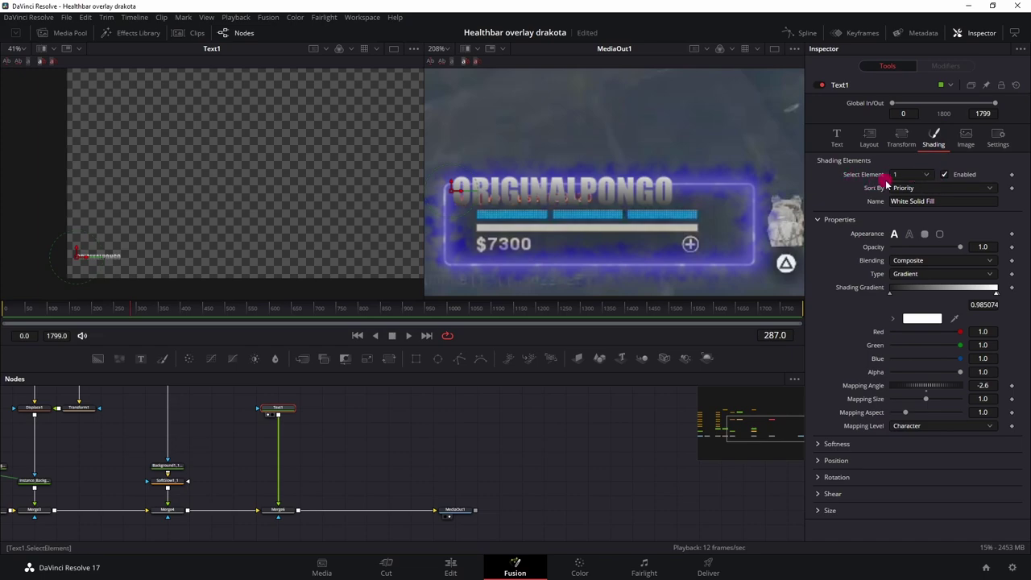
Step: Enable the Red Outline element in white with the middle join style and thickness 0.0693
{"action": "left_click", "coordinate": [933, 177]}
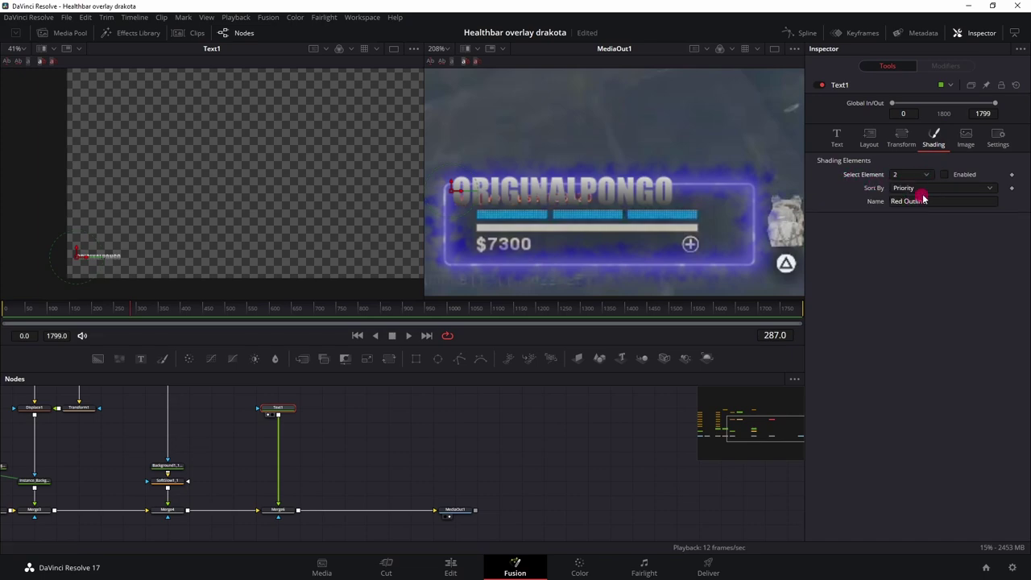
{"action": "left_click", "coordinate": [946, 175]}
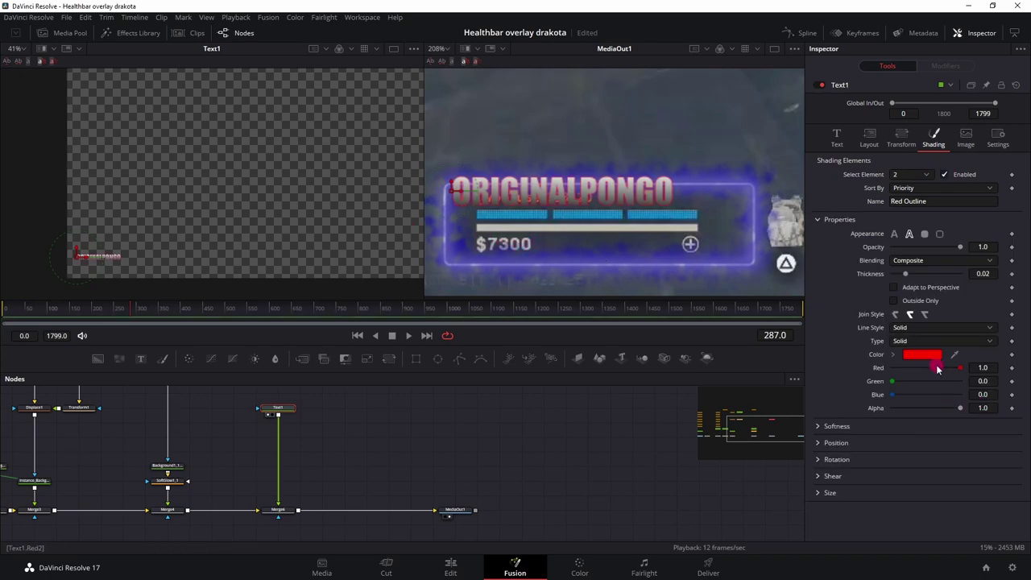
{"action": "left_click", "coordinate": [909, 314]}
{"action": "left_click", "coordinate": [920, 355]}
{"action": "left_click", "coordinate": [492, 358]}
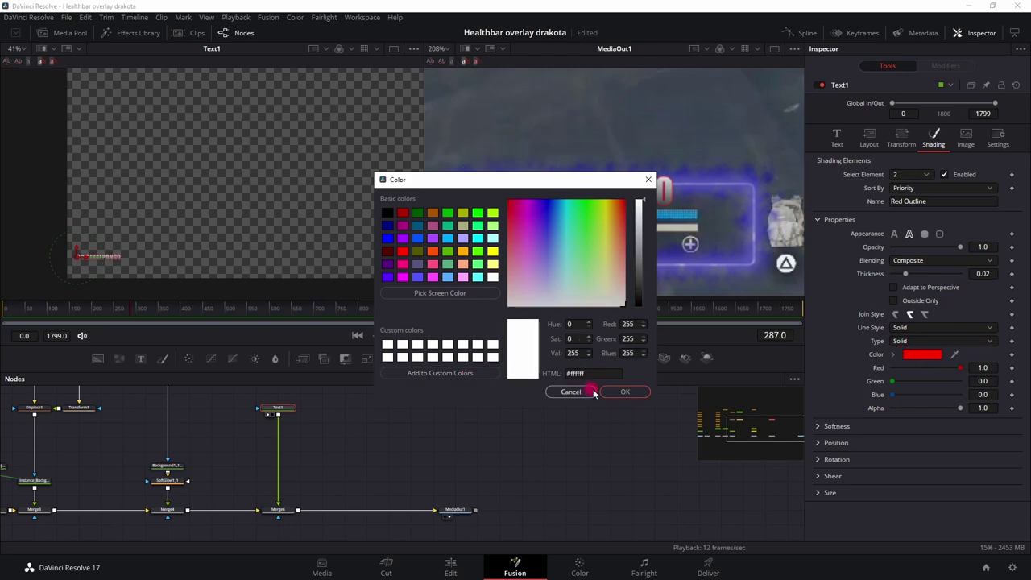
{"action": "left_click", "coordinate": [625, 392]}
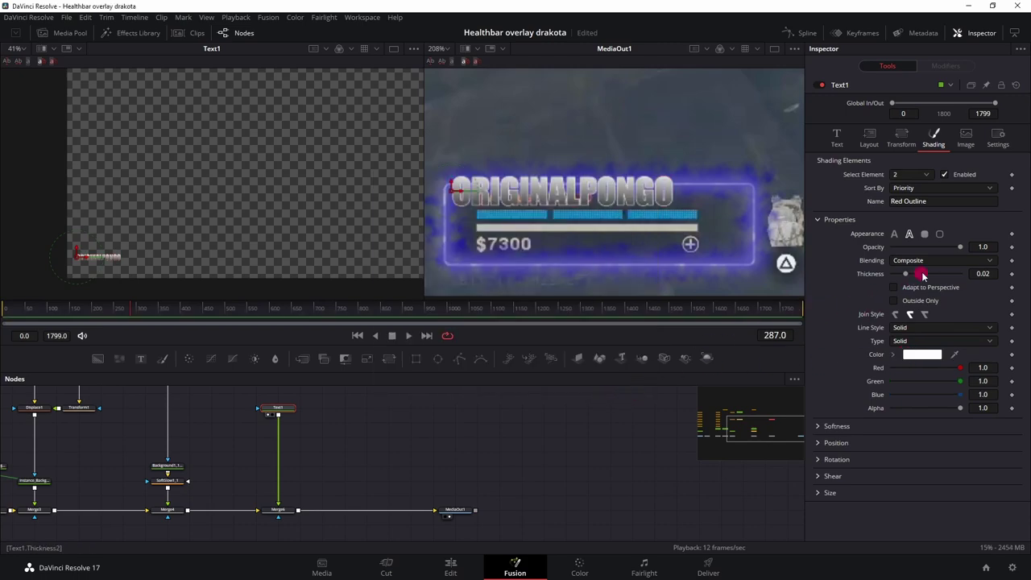
{"action": "left_click_drag", "start_coordinate": [910, 279], "coordinate": [938, 278]}
Step: In the Text tab, set Size to 0.0209 and Tracking to 1.059
{"action": "scroll", "coordinate": [614, 208], "scroll_direction": "down", "scroll_amount": 4}
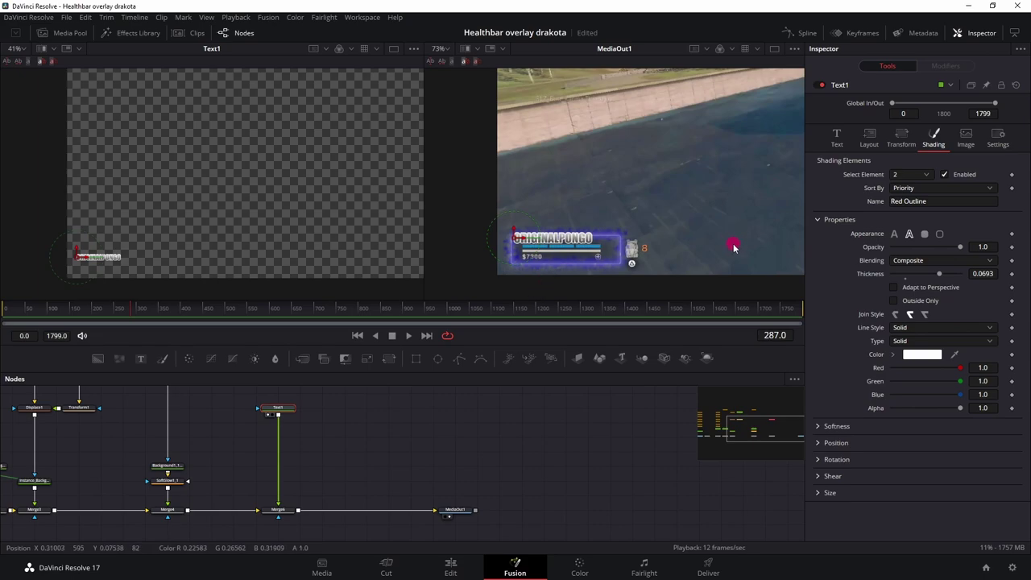
{"action": "left_click", "coordinate": [836, 137]}
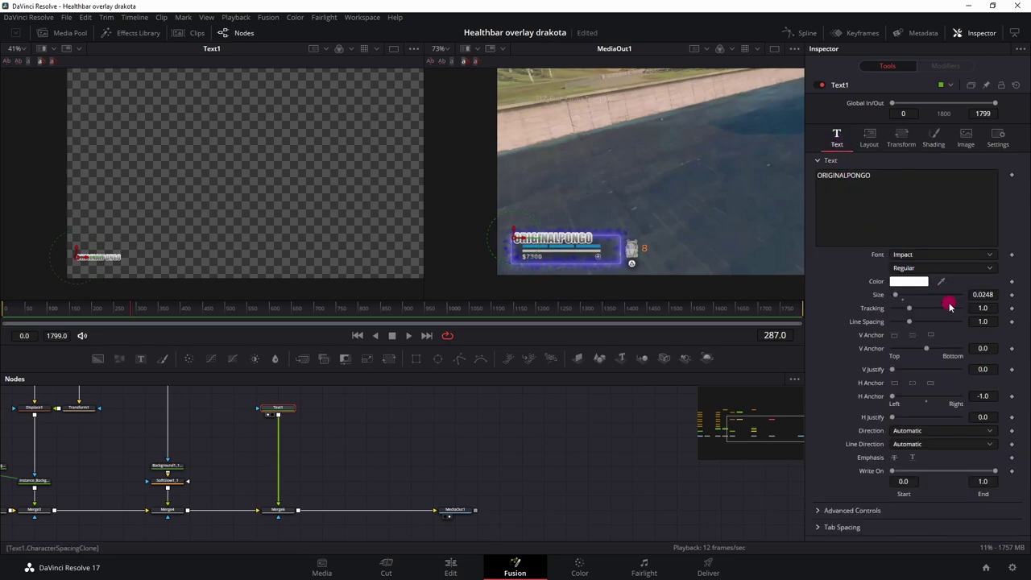
{"action": "left_click_drag", "start_coordinate": [989, 297], "coordinate": [970, 308]}
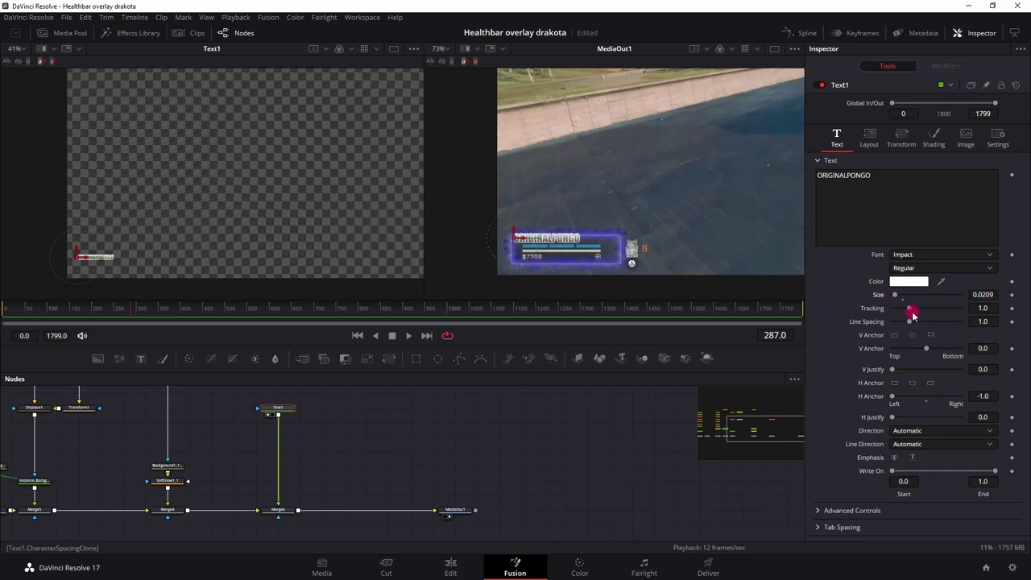
{"action": "left_click_drag", "start_coordinate": [908, 311], "coordinate": [964, 315]}
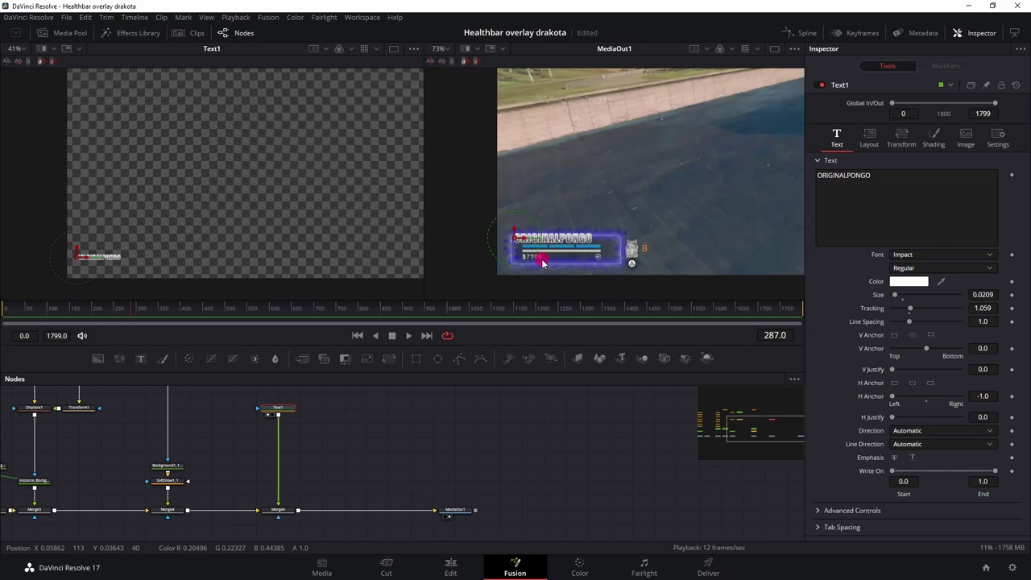
Step: Add a Background2 node beside Text1 and attach a Rectangle mask to it
{"action": "left_click", "coordinate": [319, 439]}
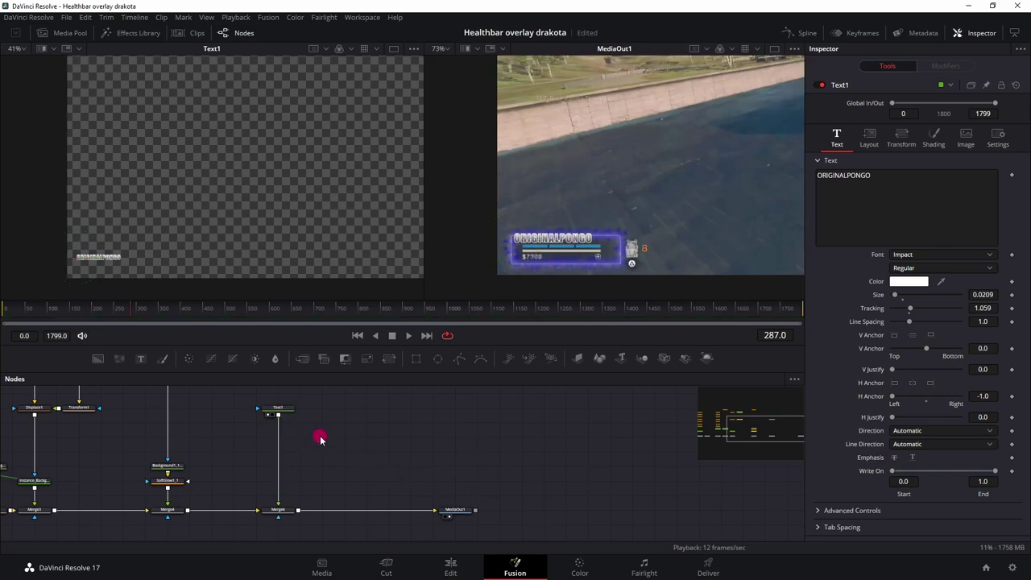
{"action": "left_click_drag", "start_coordinate": [334, 451], "coordinate": [245, 471]}
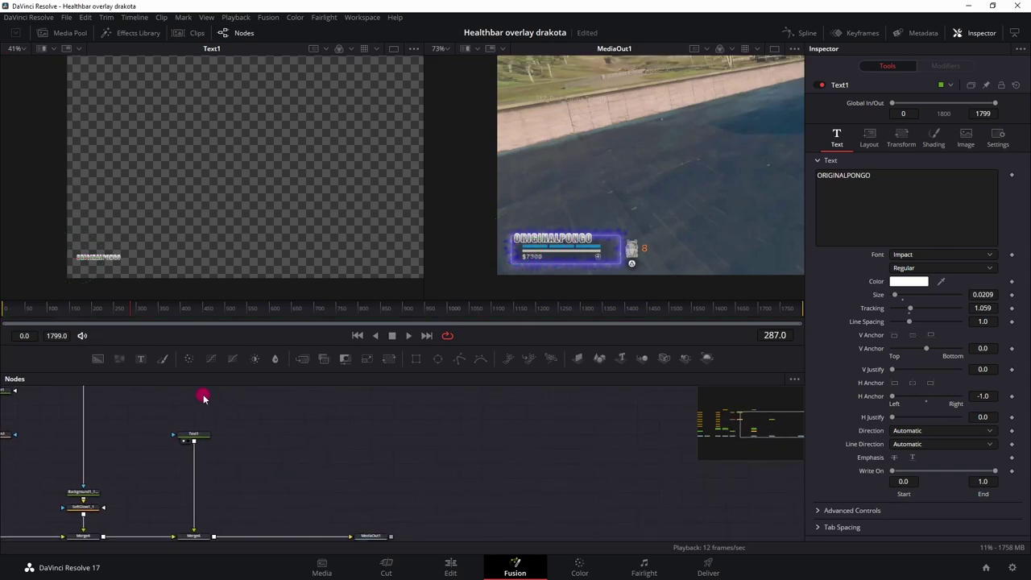
{"action": "left_click", "coordinate": [98, 361]}
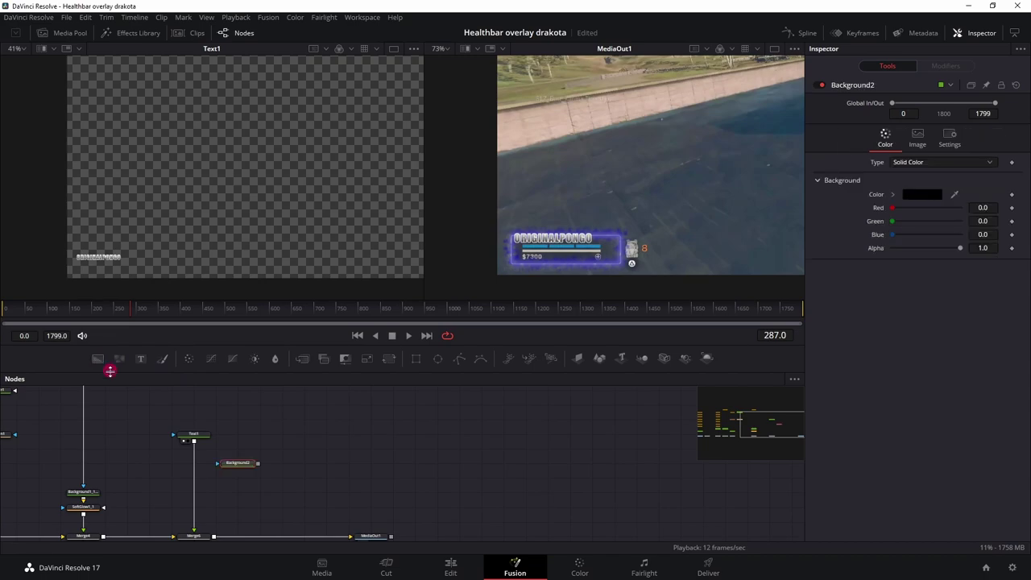
{"action": "left_click_drag", "start_coordinate": [231, 462], "coordinate": [274, 451]}
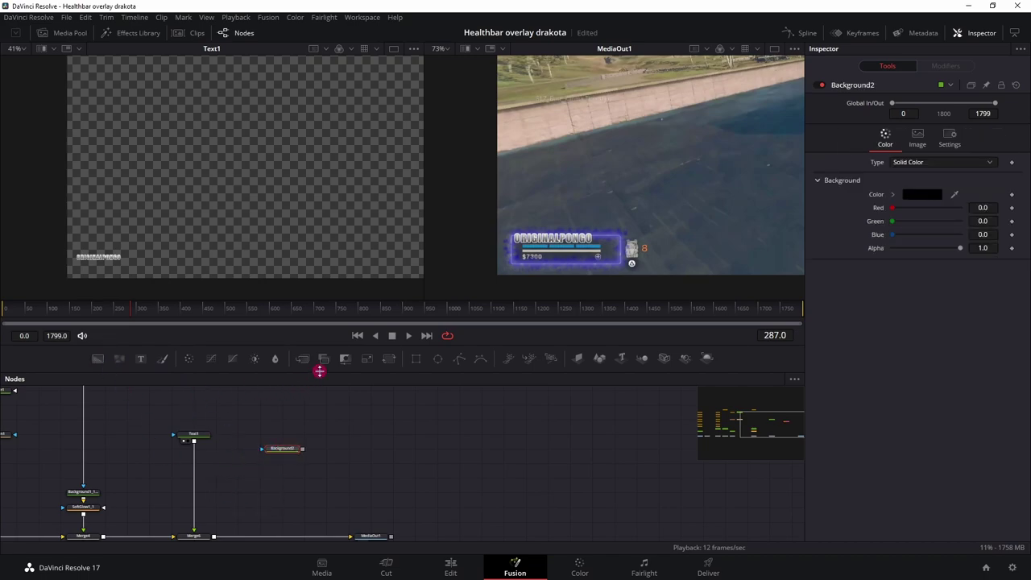
{"action": "left_click", "coordinate": [415, 358]}
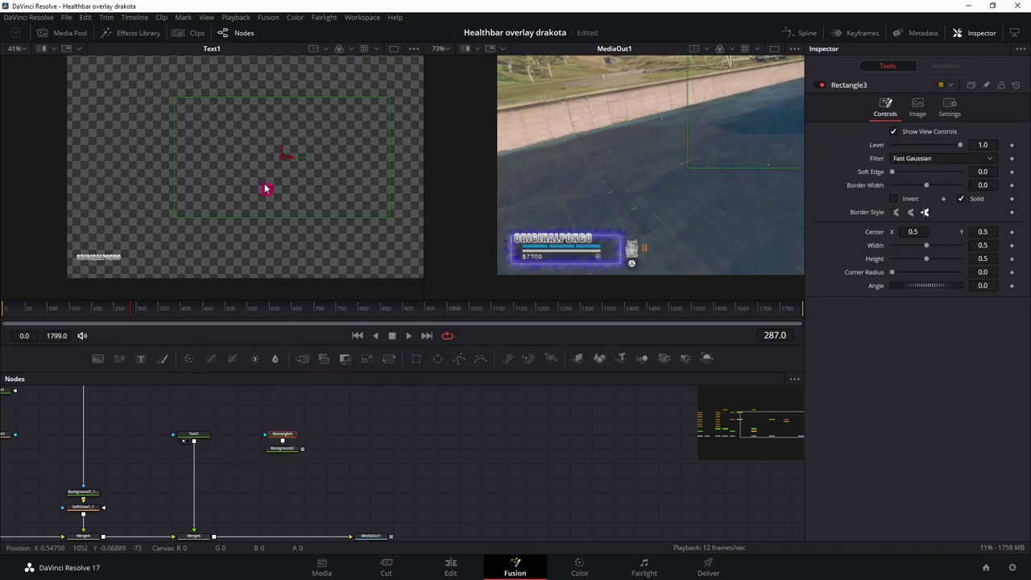
Step: Move the rectangle mask to the lower left and merge Background2 into the Text1 line as Merge7
{"action": "left_click", "coordinate": [280, 450]}
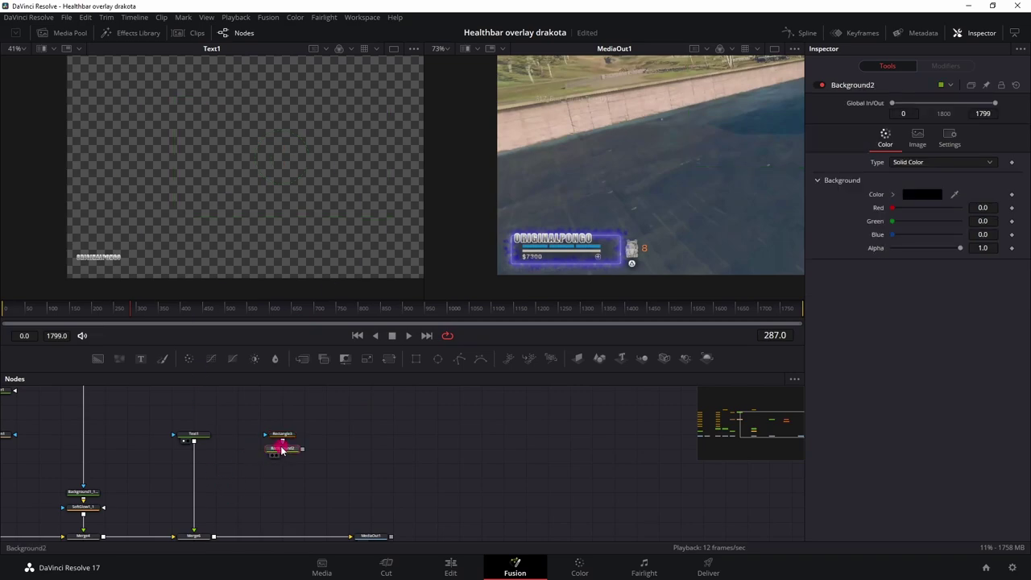
{"action": "key", "text": "1"}
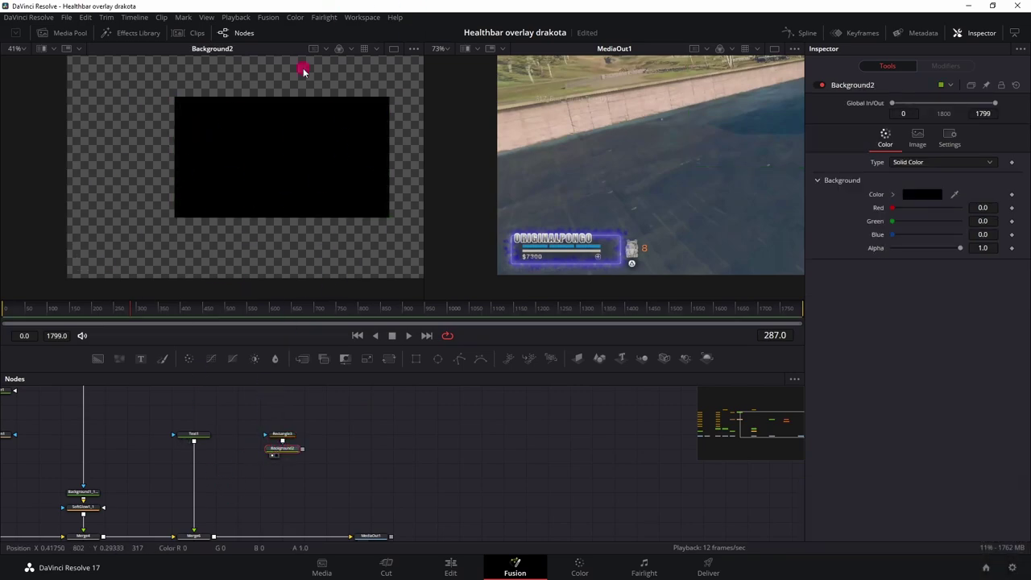
{"action": "scroll", "coordinate": [409, 210], "scroll_direction": "down", "scroll_amount": 2}
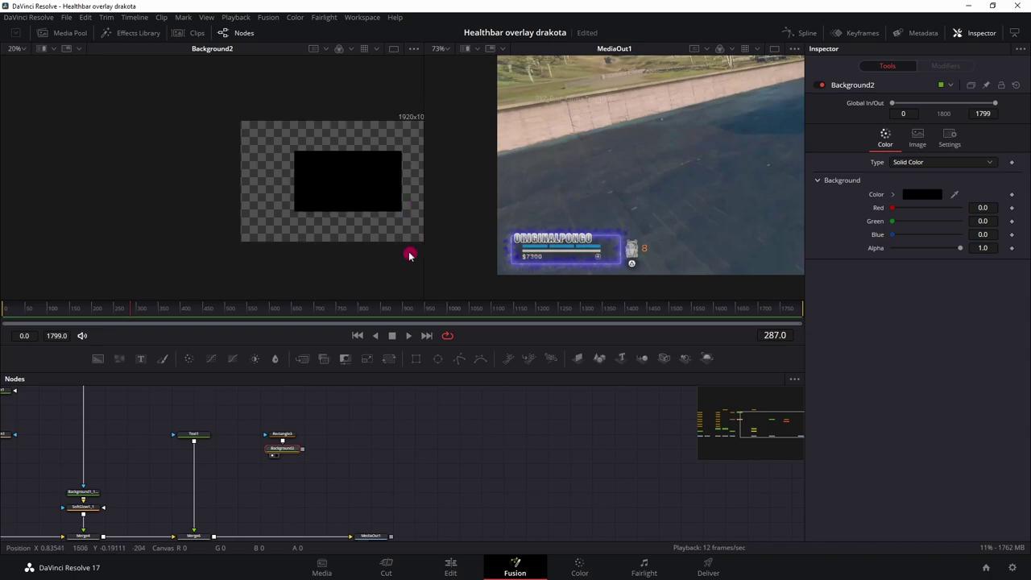
{"action": "left_click", "coordinate": [281, 434]}
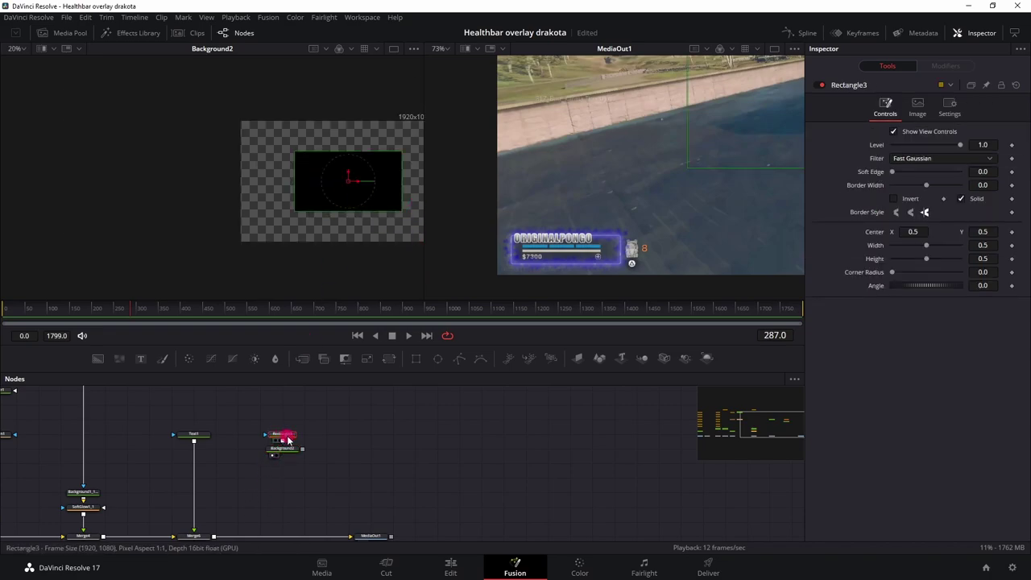
{"action": "left_click_drag", "start_coordinate": [347, 182], "coordinate": [259, 233]}
{"action": "left_click_drag", "start_coordinate": [252, 231], "coordinate": [252, 233]}
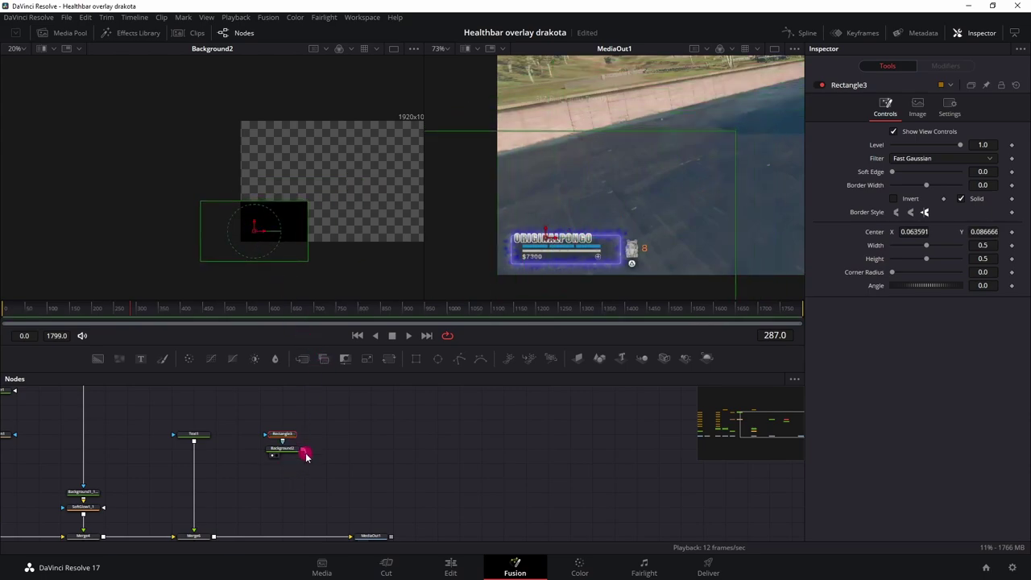
{"action": "left_click_drag", "start_coordinate": [304, 480], "coordinate": [196, 447]}
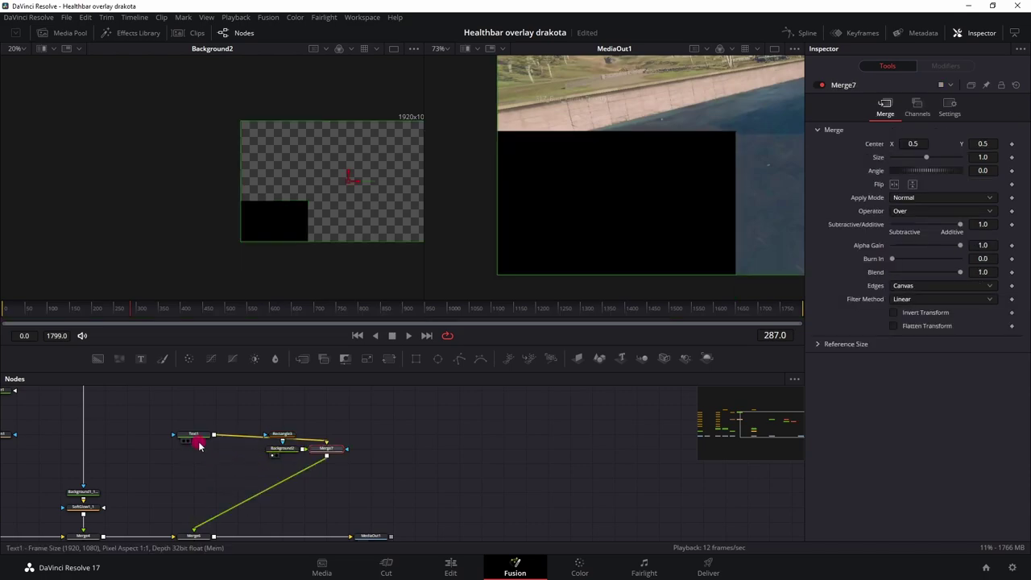
Step: Rewire Merge7 so Text1 is its foreground over the masked background, then select Rectangle3
{"action": "left_click_drag", "start_coordinate": [323, 449], "coordinate": [189, 465]}
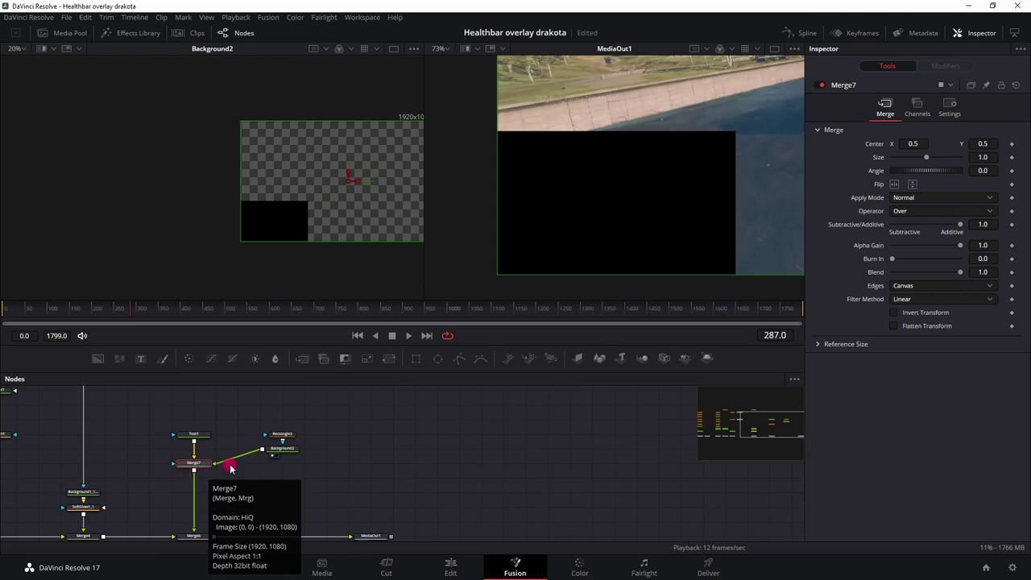
{"action": "mouse_move", "coordinate": [212, 461]}
{"action": "left_mouse_down"}
{"action": "mouse_move", "coordinate": [266, 471]}
{"action": "mouse_move", "coordinate": [265, 513]}
{"action": "mouse_move", "coordinate": [156, 486]}
{"action": "mouse_move", "coordinate": [173, 464]}
{"action": "left_mouse_up"}
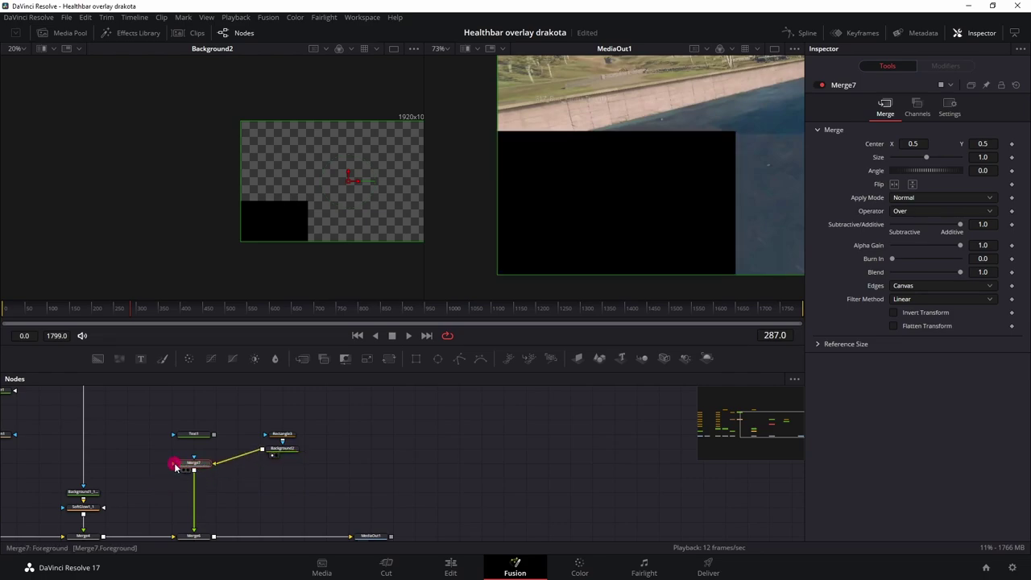
{"action": "left_click_drag", "start_coordinate": [214, 437], "coordinate": [175, 465]}
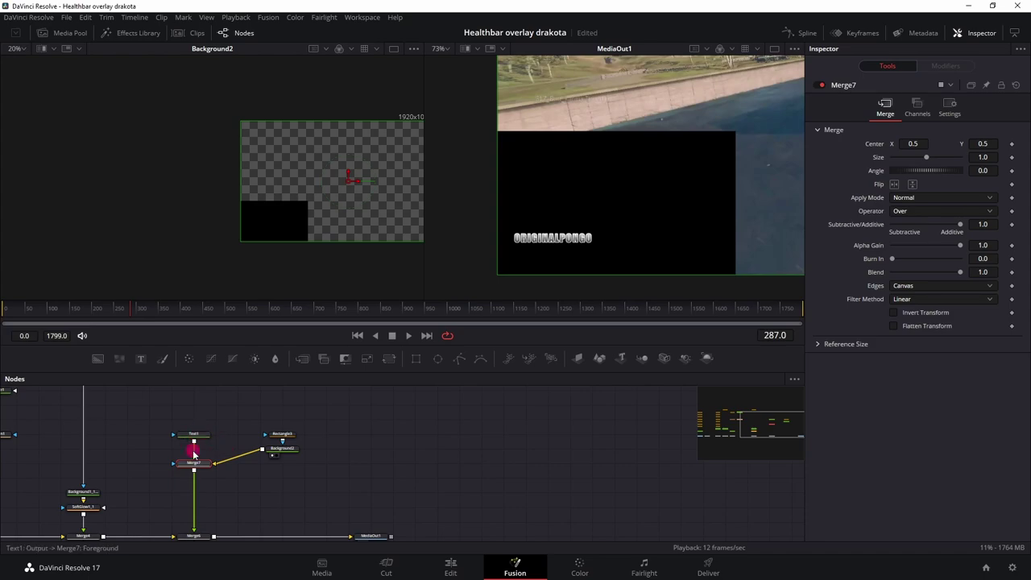
{"action": "left_click", "coordinate": [286, 434]}
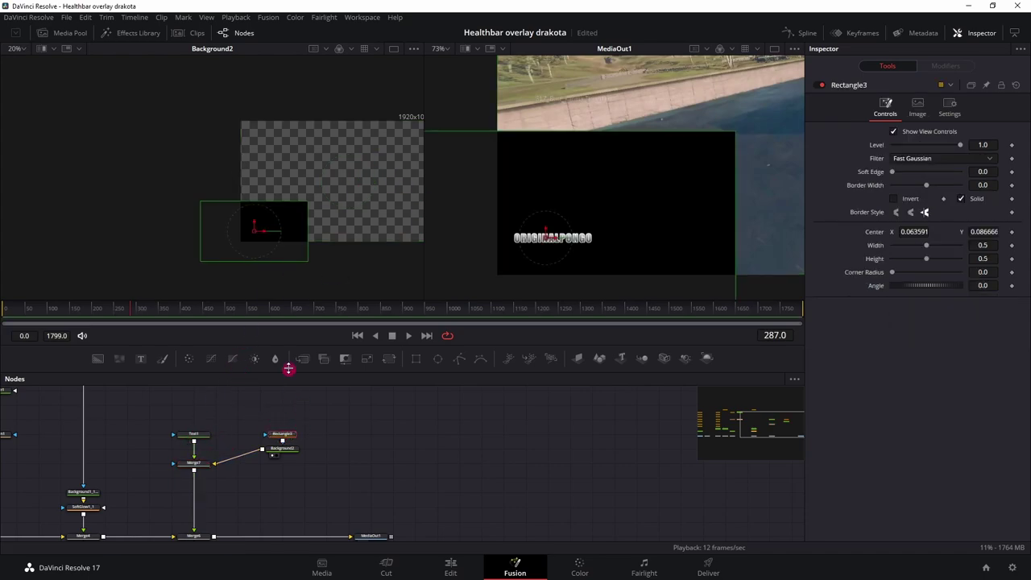
Step: Resize the Rectangle3 mask into a thin strip reaching just past the end of PONGO
{"action": "scroll", "coordinate": [555, 238], "scroll_direction": "up", "scroll_amount": 2}
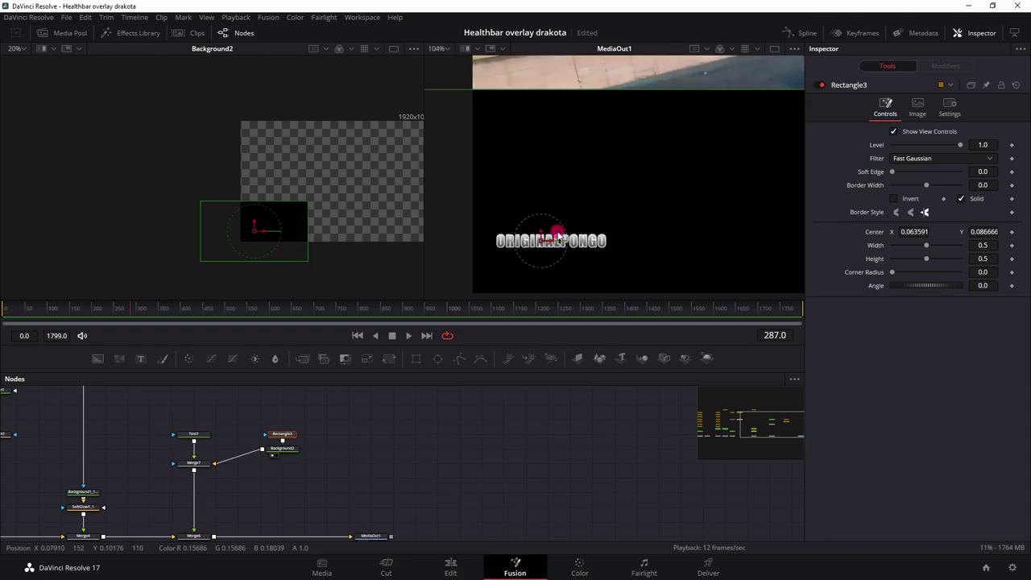
{"action": "left_click_drag", "start_coordinate": [548, 90], "coordinate": [554, 235]}
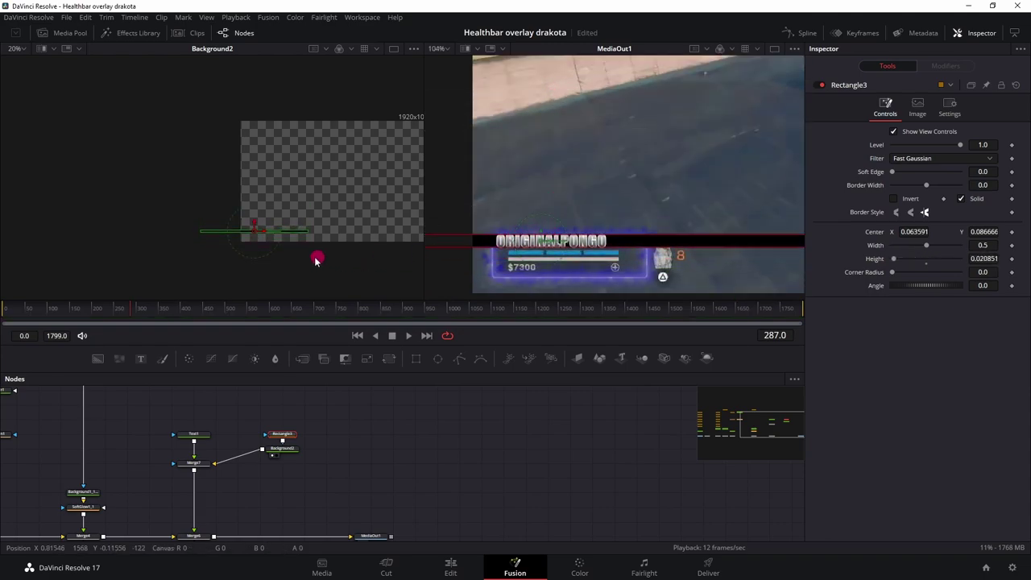
{"action": "left_click_drag", "start_coordinate": [200, 233], "coordinate": [250, 235]}
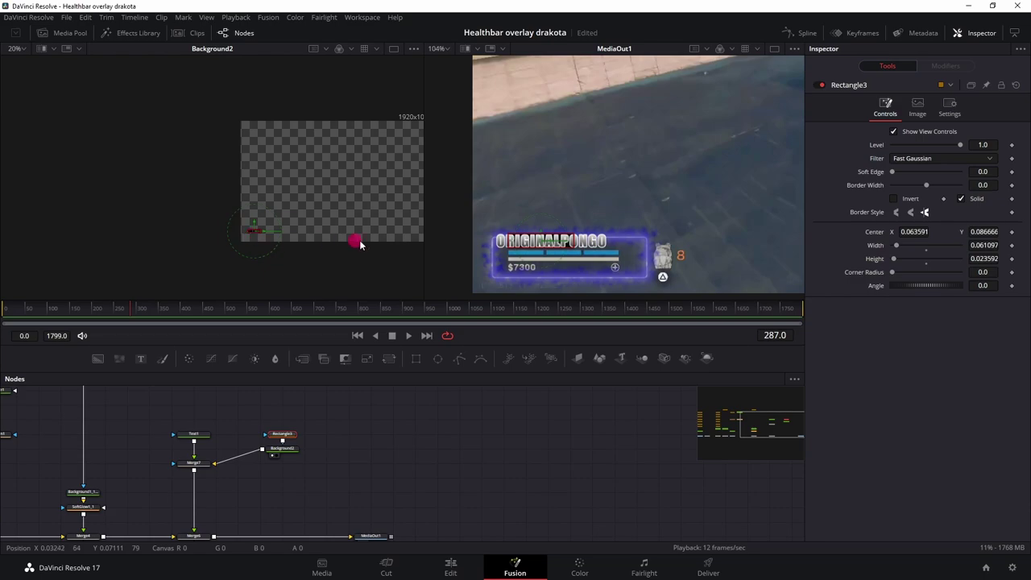
{"action": "scroll", "coordinate": [557, 250], "scroll_direction": "up", "scroll_amount": 2}
{"action": "scroll", "coordinate": [557, 250], "scroll_direction": "up", "scroll_amount": 1}
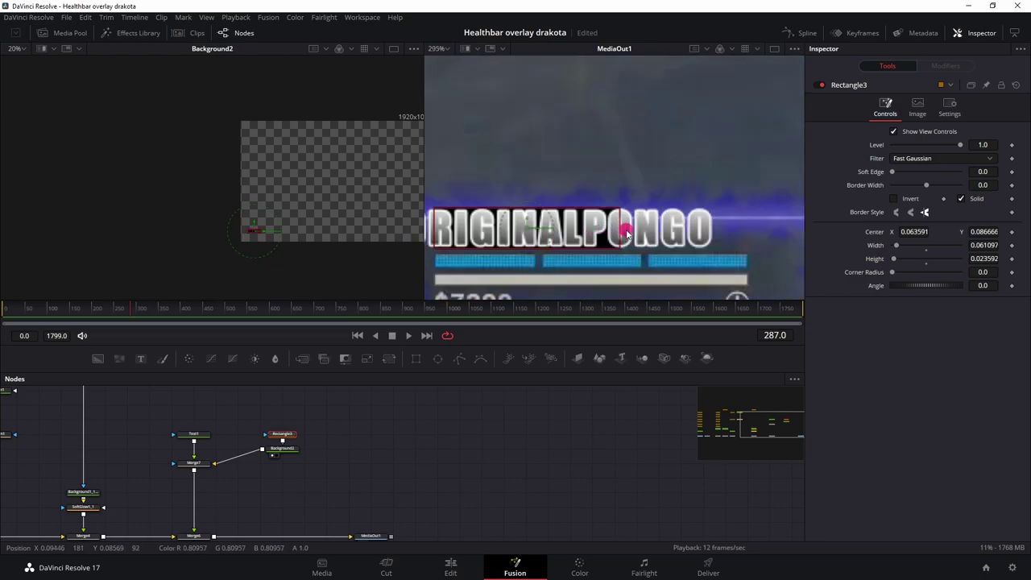
{"action": "left_click_drag", "start_coordinate": [618, 232], "coordinate": [672, 216]}
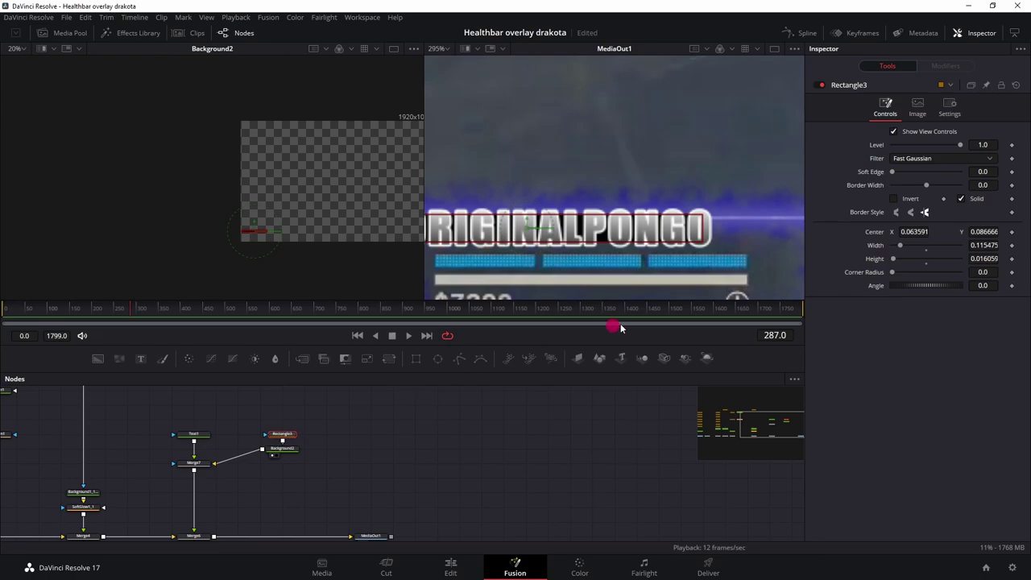
Step: Set the mask's Soft Edge to 0.0079, thin it to 0.0915 × 0.0153, and nudge it left
{"action": "mouse_move", "coordinate": [892, 176]}
{"action": "left_mouse_down"}
{"action": "mouse_move", "coordinate": [887, 185]}
{"action": "mouse_move", "coordinate": [898, 190]}
{"action": "left_mouse_up"}
{"action": "mouse_move", "coordinate": [615, 260]}
{"action": "left_mouse_down"}
{"action": "mouse_move", "coordinate": [621, 239]}
{"action": "mouse_move", "coordinate": [621, 260]}
{"action": "left_mouse_up"}
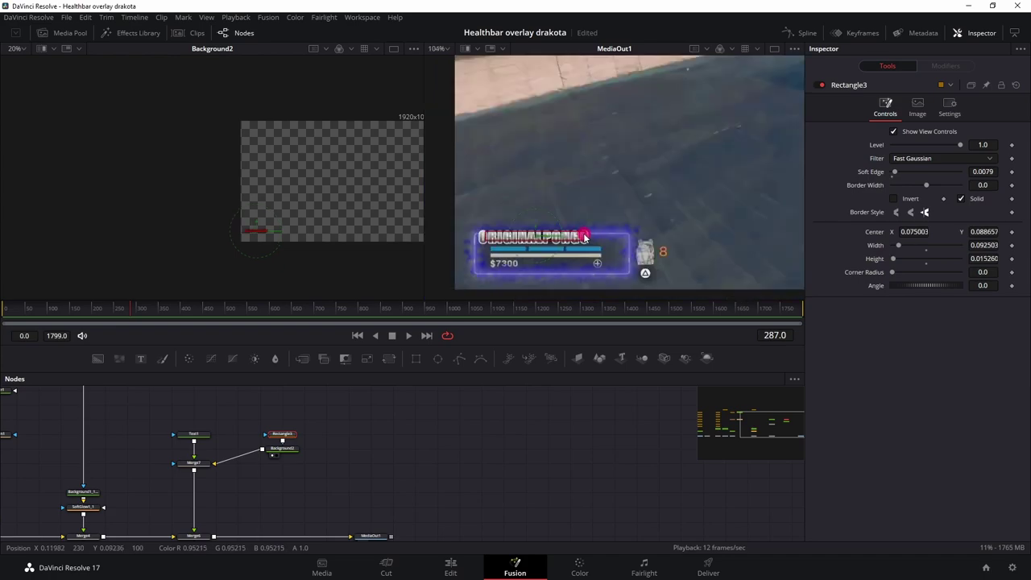
{"action": "left_click_drag", "start_coordinate": [547, 239], "coordinate": [544, 239]}
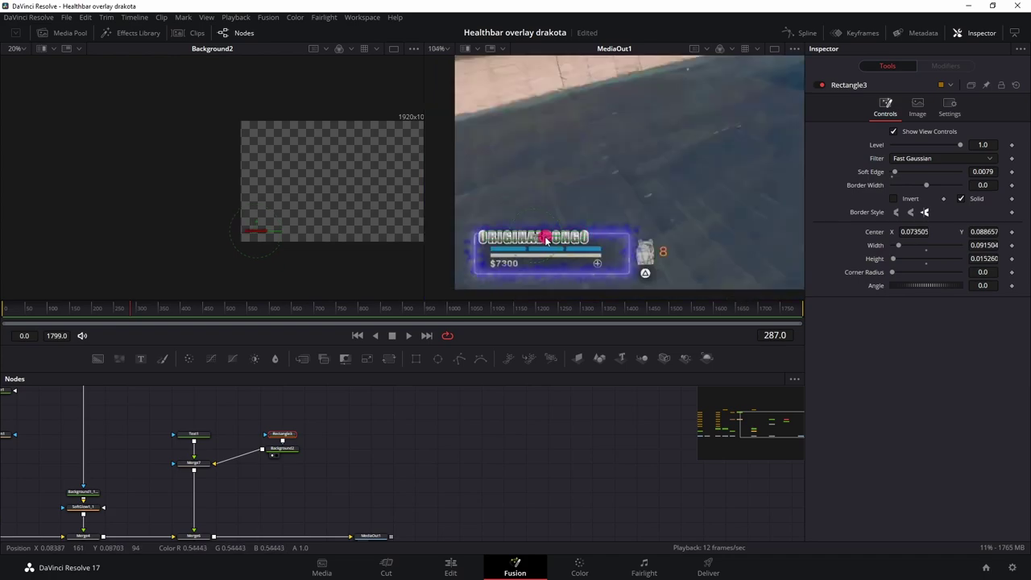
{"action": "scroll", "coordinate": [648, 272], "scroll_direction": "down", "scroll_amount": 3}
{"action": "scroll", "coordinate": [686, 250], "scroll_direction": "up", "scroll_amount": 4}
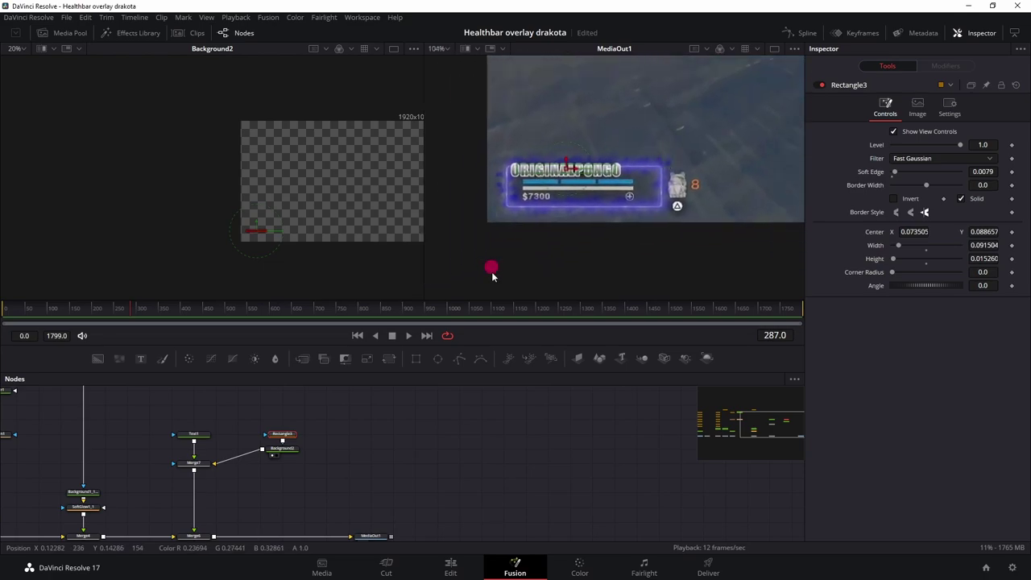
Step: Select the Text1 node to restyle the ORIGINALPONGO name
{"action": "left_click", "coordinate": [191, 435]}
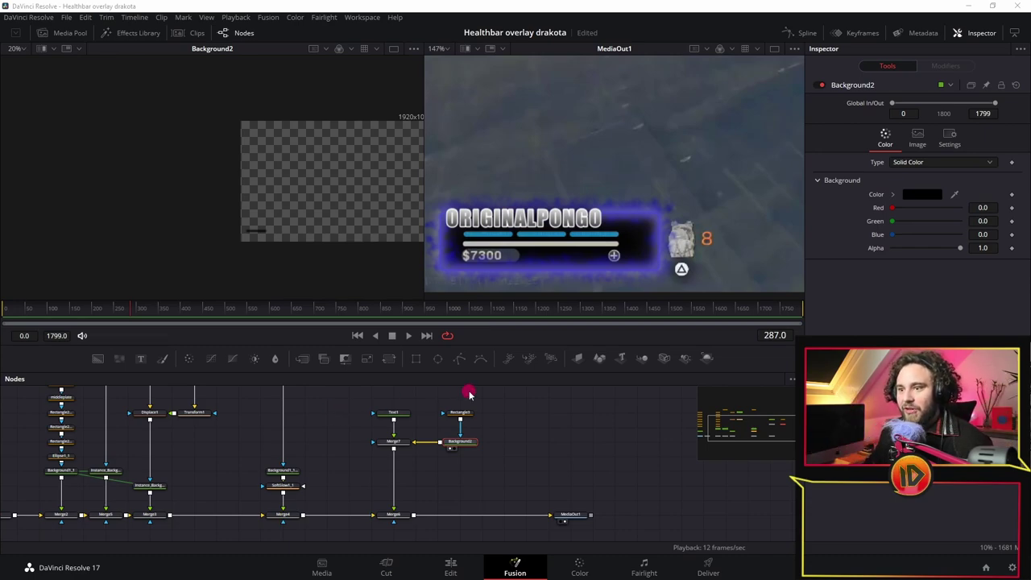
Step: Add a Background3 node and a Rectangle4 node to the Fusion graph
{"action": "left_click", "coordinate": [98, 359]}
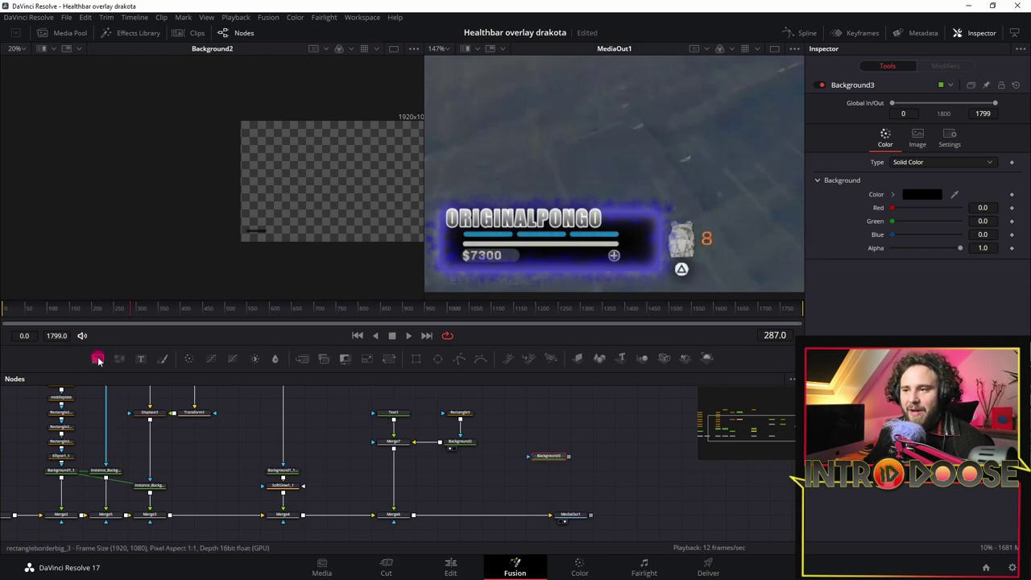
{"action": "left_click_drag", "start_coordinate": [537, 458], "coordinate": [529, 475]}
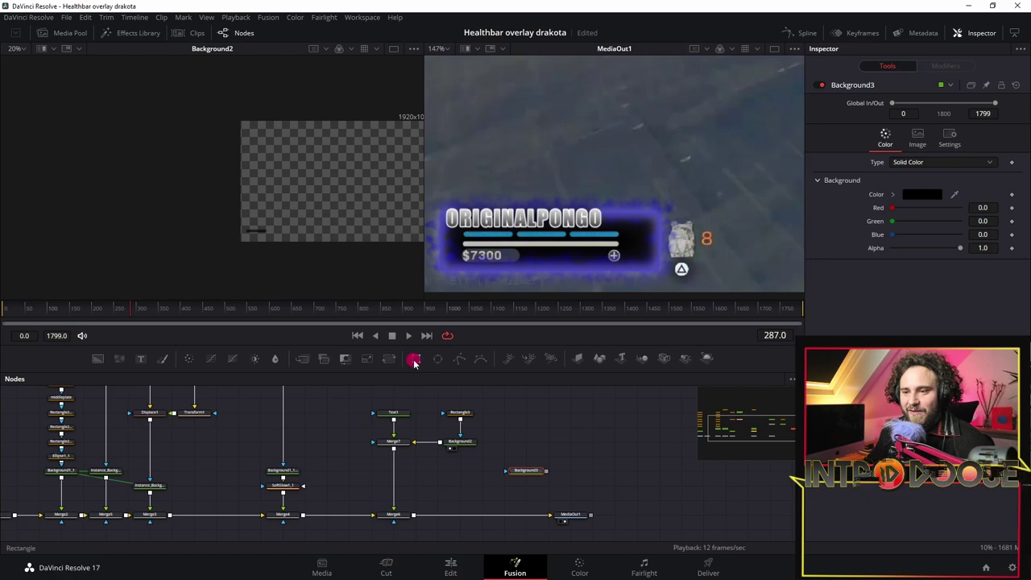
{"action": "left_click", "coordinate": [410, 360]}
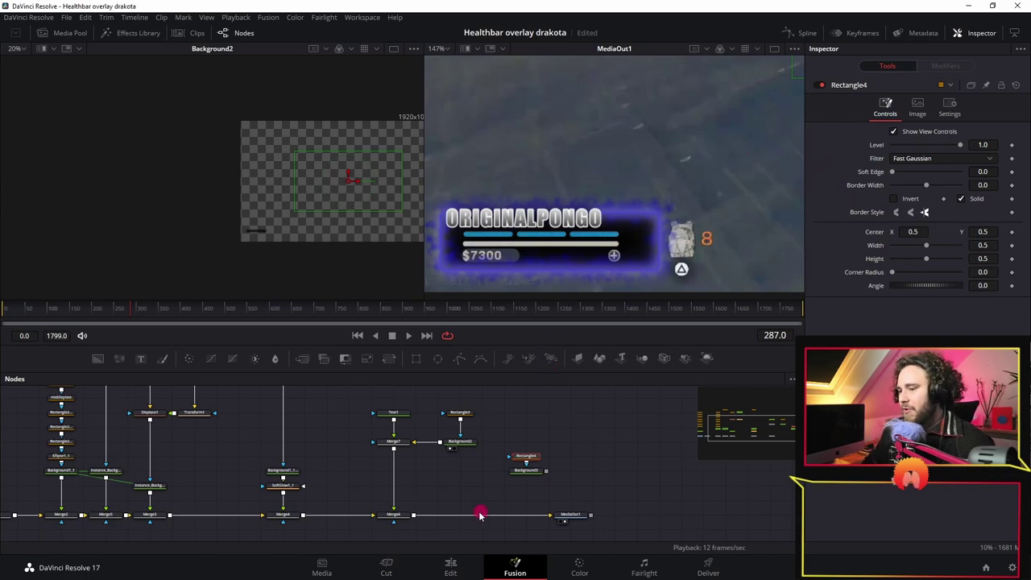
Step: Set Background3's Red, Green and Blue to 1.0 and connect Rectangle4 as its mask
{"action": "left_click", "coordinate": [522, 470]}
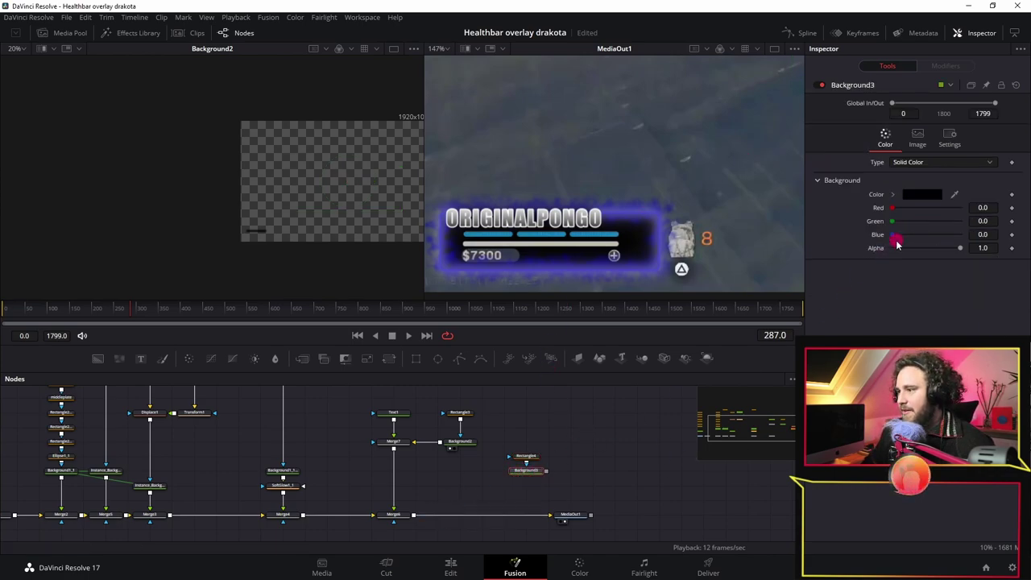
{"action": "left_click_drag", "start_coordinate": [896, 235], "coordinate": [969, 236]}
{"action": "left_click_drag", "start_coordinate": [892, 221], "coordinate": [969, 224]}
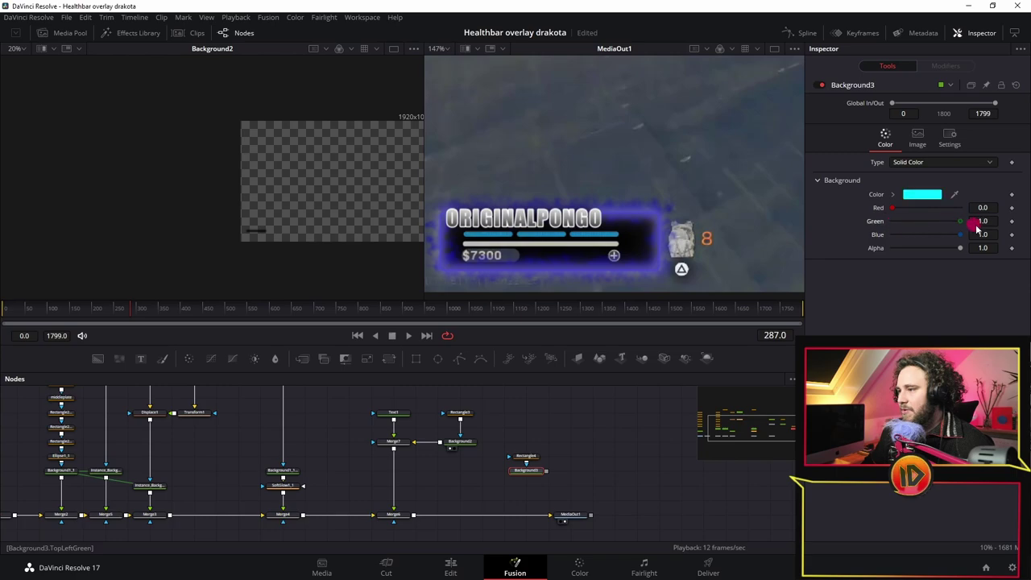
{"action": "left_click_drag", "start_coordinate": [891, 208], "coordinate": [1012, 211]}
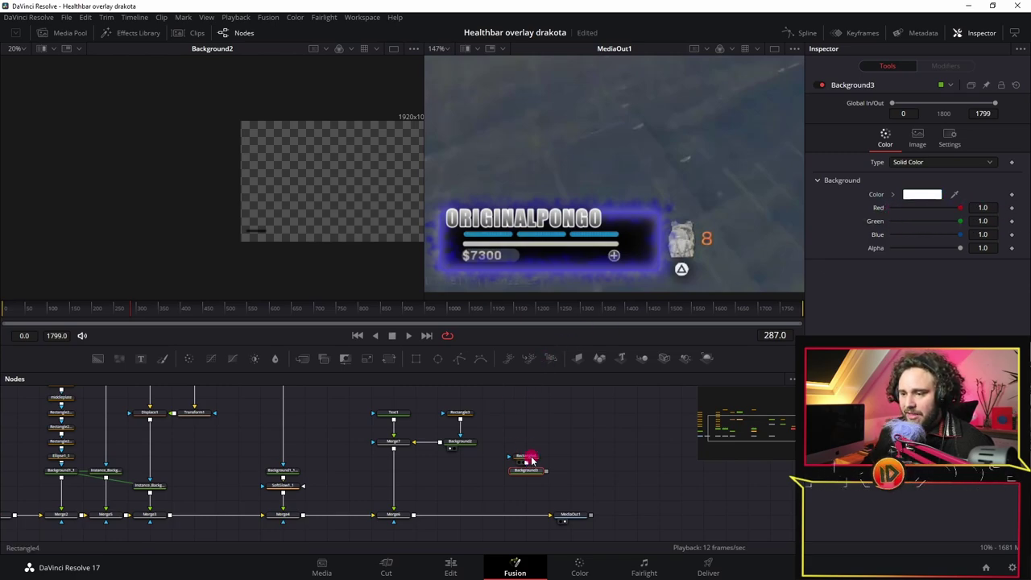
{"action": "left_click_drag", "start_coordinate": [529, 460], "coordinate": [532, 443]}
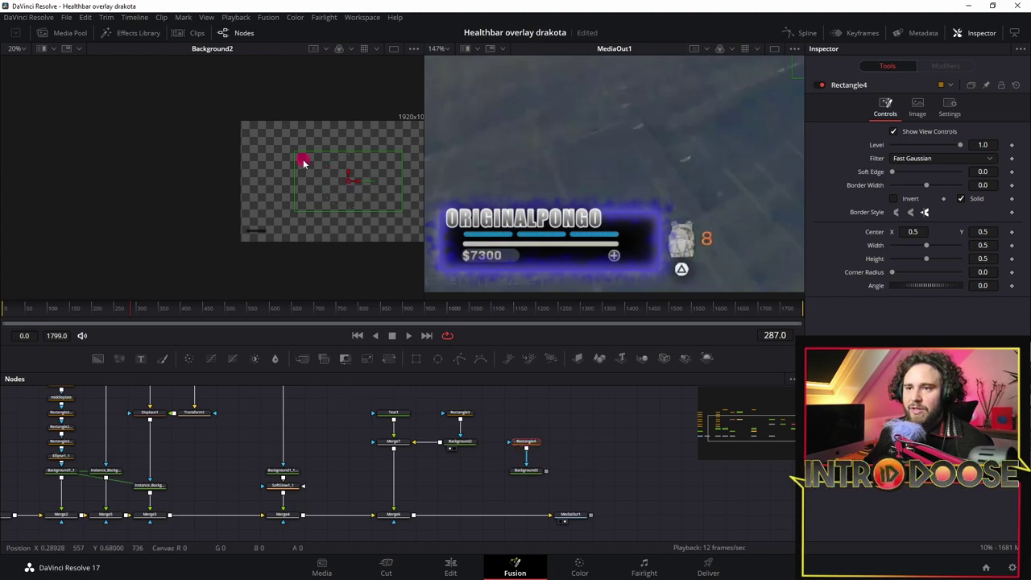
Step: Move Rectangle4 toward the lower left, rotate it to 62.6°, and view Background3's result
{"action": "left_click_drag", "start_coordinate": [362, 175], "coordinate": [259, 199]}
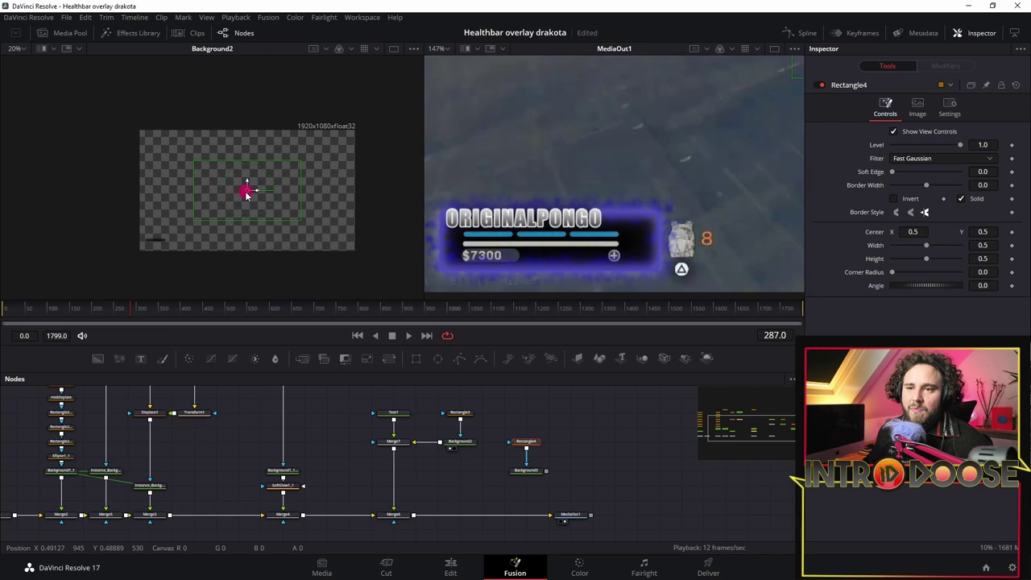
{"action": "left_click_drag", "start_coordinate": [247, 191], "coordinate": [177, 242]}
{"action": "left_click_drag", "start_coordinate": [903, 285], "coordinate": [917, 289]}
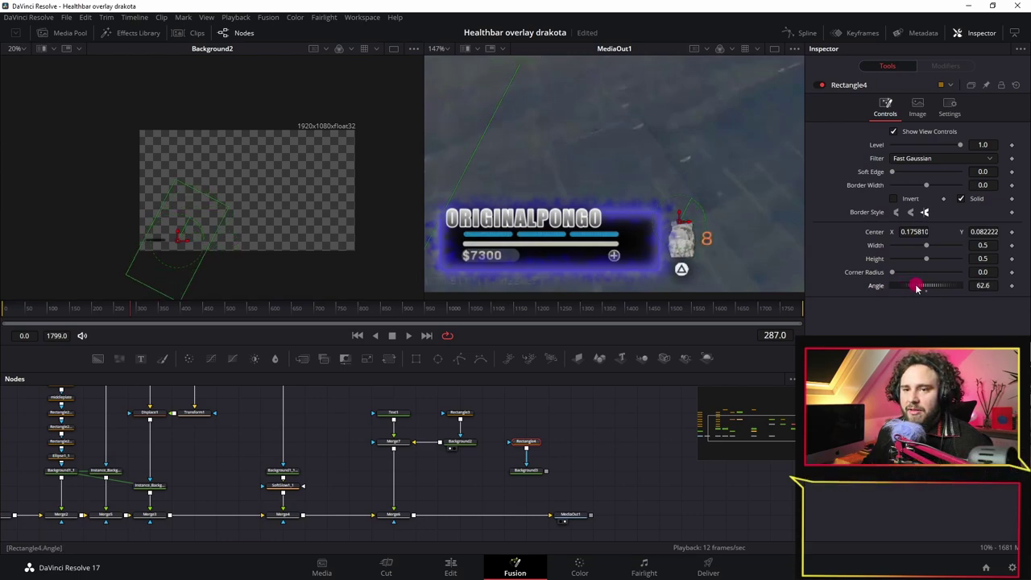
{"action": "left_click", "coordinate": [527, 471]}
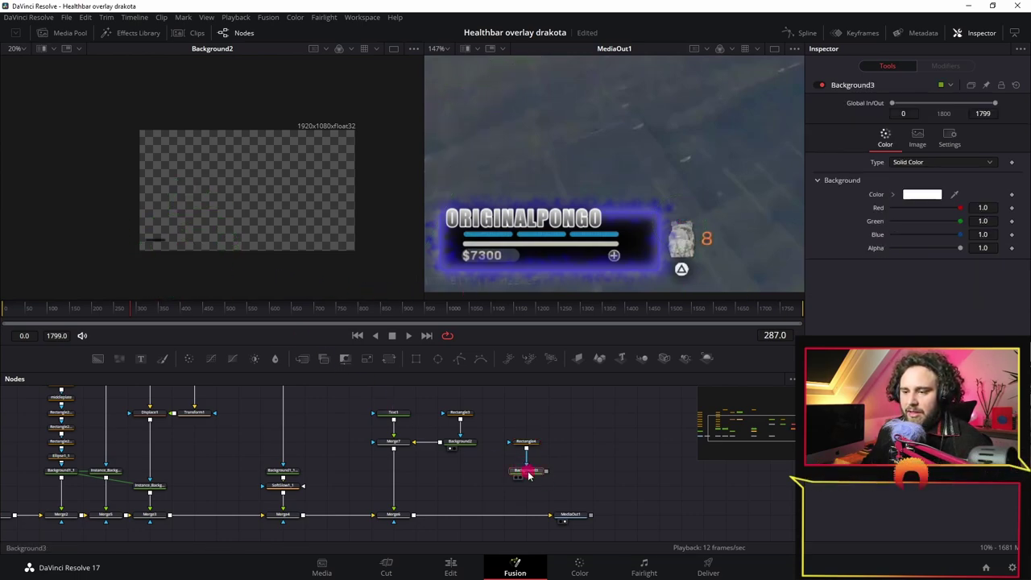
{"action": "key", "text": "1"}
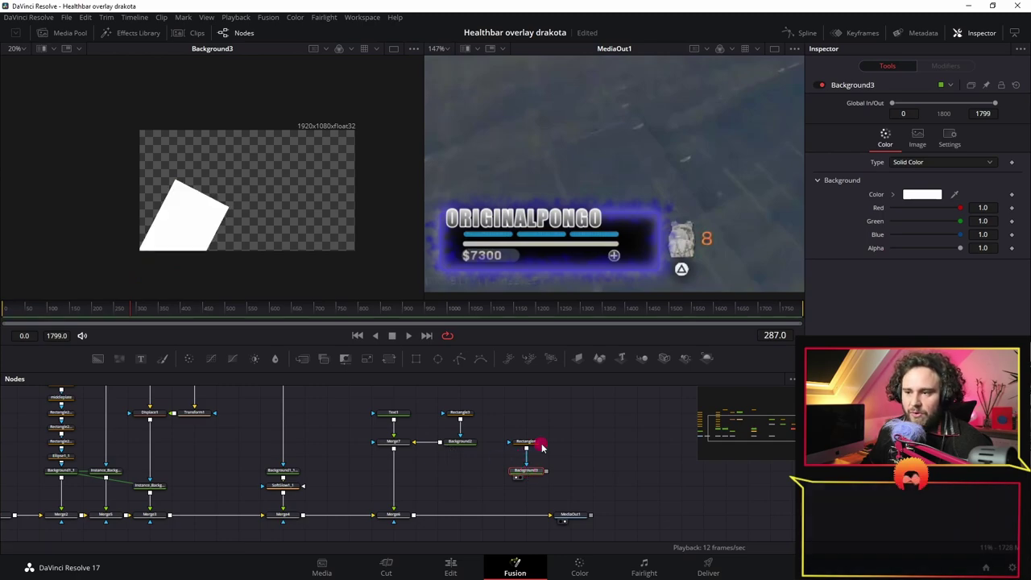
Step: Thin Rectangle4 into a soft-edged bar and merge Background3 via Merge8 below Merge7
{"action": "left_click", "coordinate": [532, 442]}
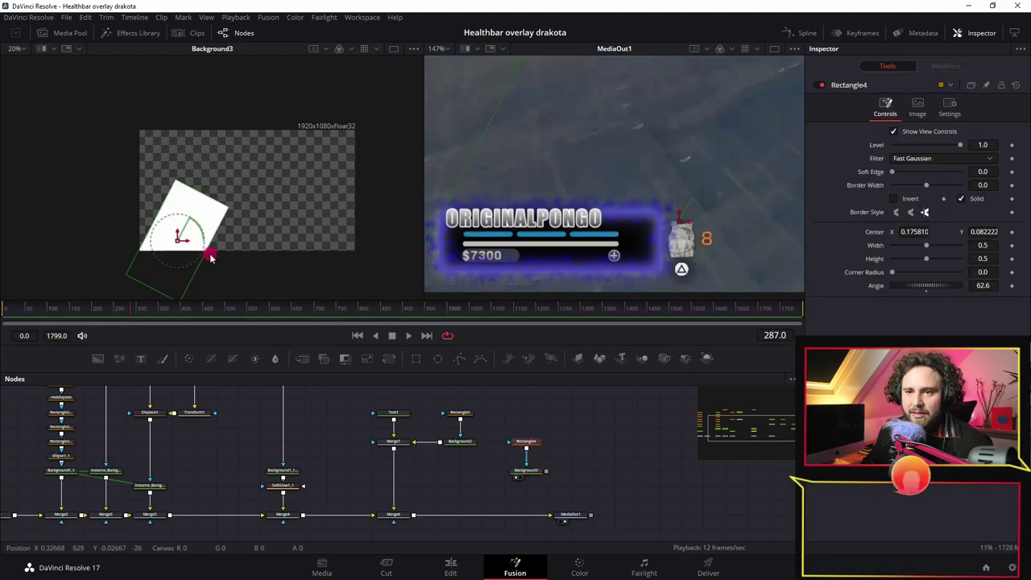
{"action": "left_click_drag", "start_coordinate": [206, 256], "coordinate": [189, 251]}
{"action": "left_click_drag", "start_coordinate": [678, 223], "coordinate": [617, 231]}
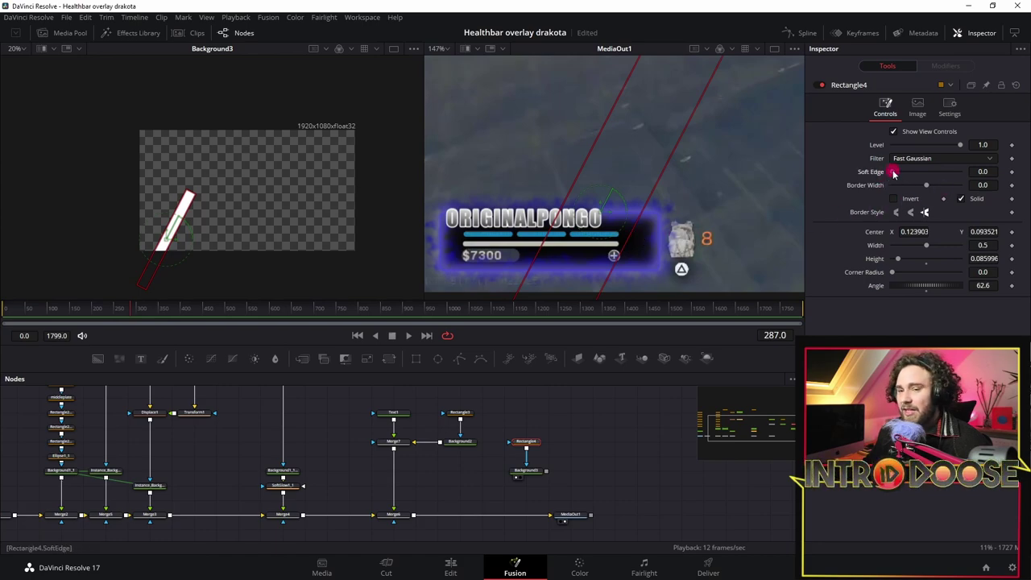
{"action": "left_click_drag", "start_coordinate": [895, 175], "coordinate": [905, 178]}
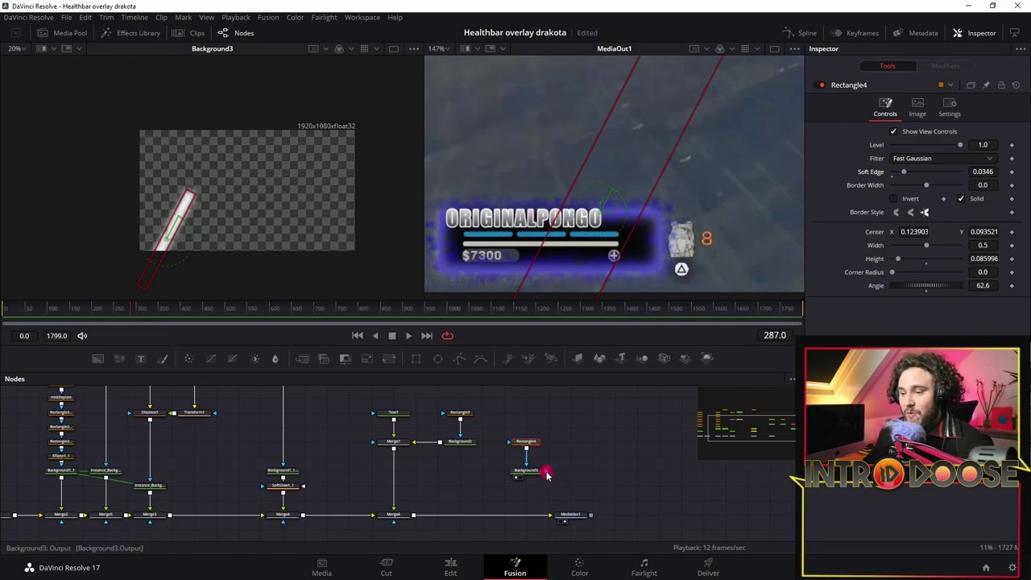
{"action": "left_click_drag", "start_coordinate": [546, 471], "coordinate": [393, 447]}
{"action": "left_click_drag", "start_coordinate": [570, 474], "coordinate": [394, 476]}
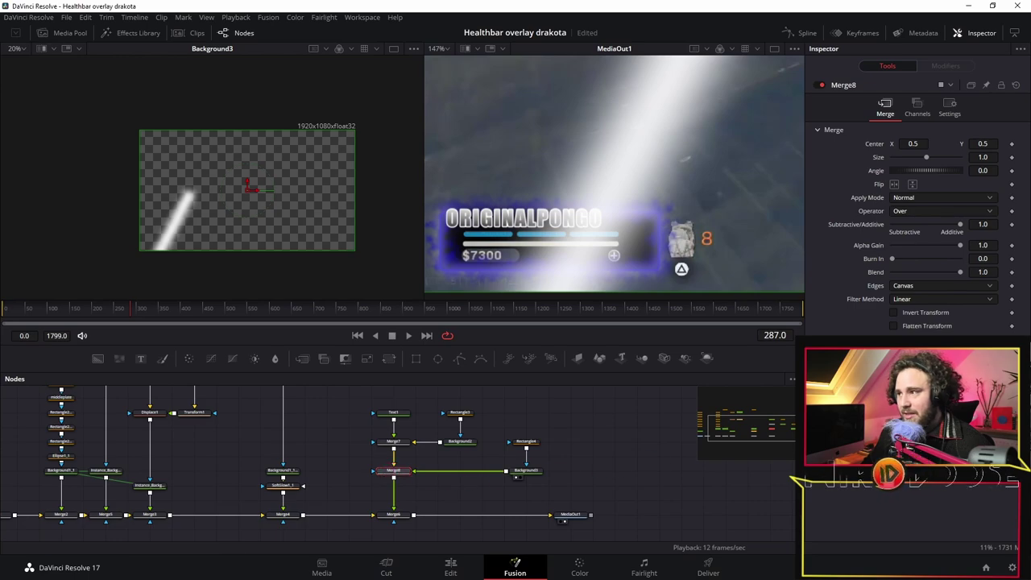
Step: Set Merge8's operator to Atop and slide the Rectangle4 streak left across the panel
{"action": "left_click", "coordinate": [926, 213]}
{"action": "left_click", "coordinate": [913, 260]}
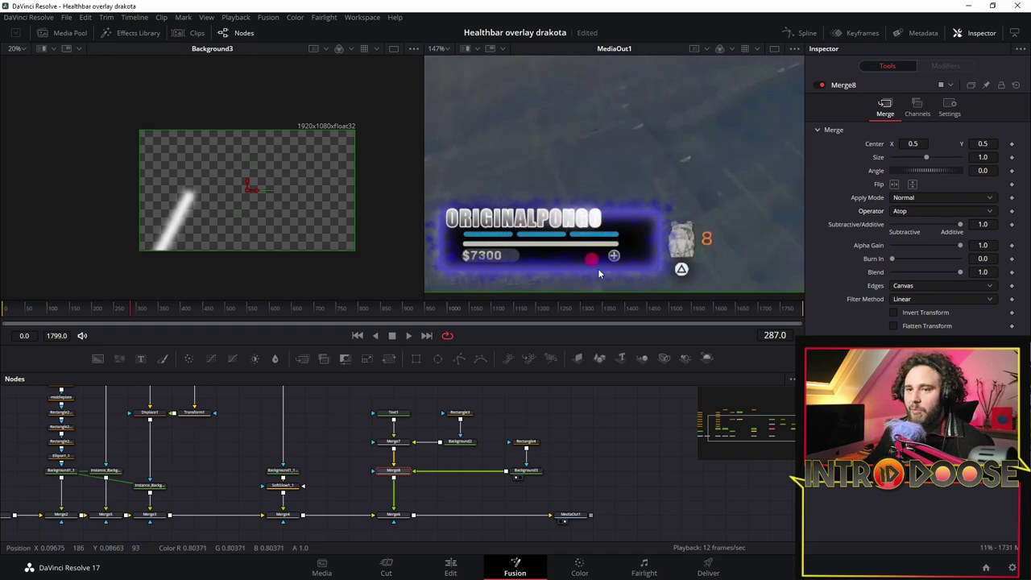
{"action": "left_click", "coordinate": [527, 442]}
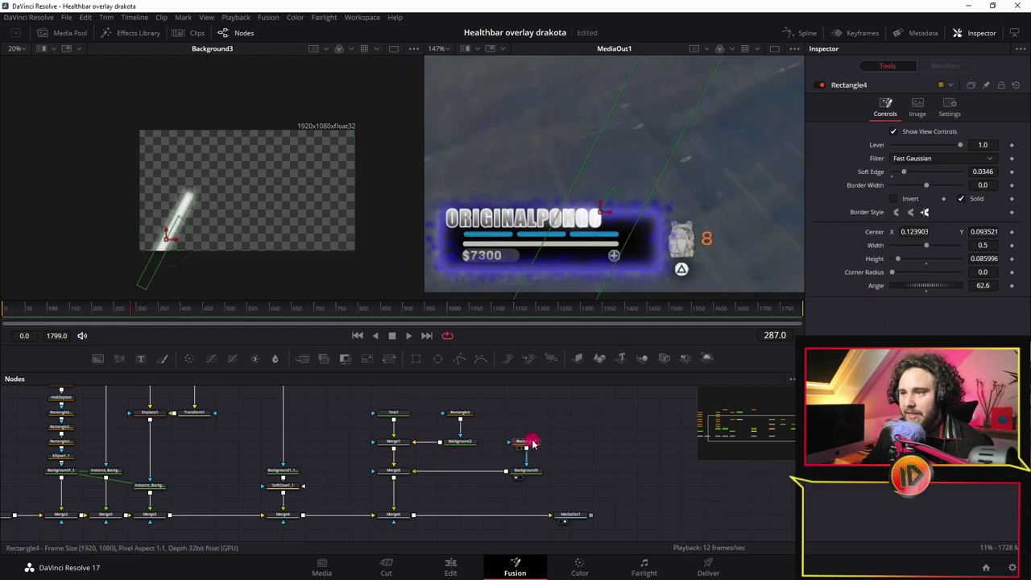
{"action": "left_click_drag", "start_coordinate": [611, 218], "coordinate": [542, 253]}
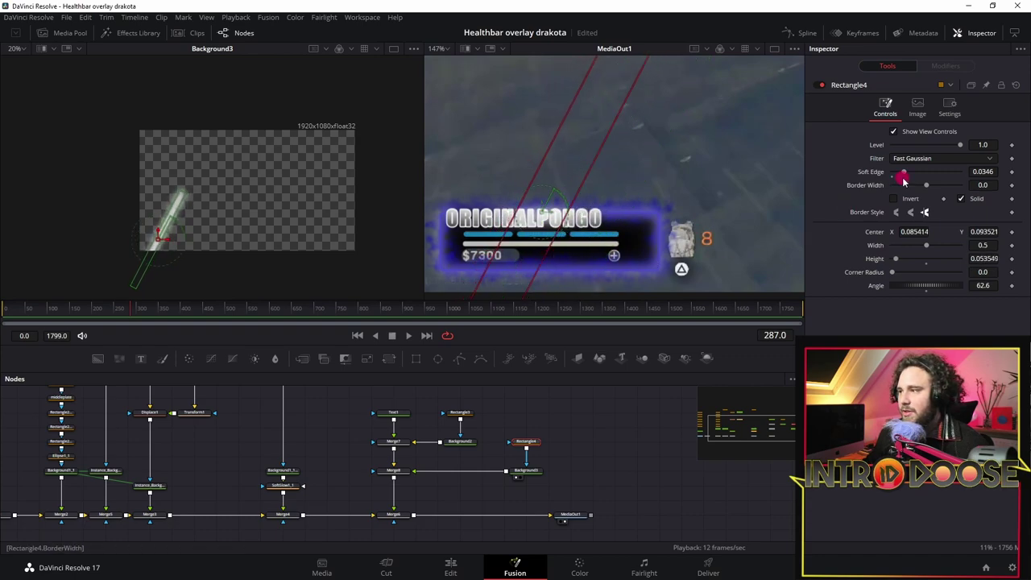
Step: Resize Rectangle4 to 0.276 × 0.024 with 0.0068 soft edge and park it left of the health bar
{"action": "mouse_move", "coordinate": [905, 176]}
{"action": "left_mouse_down"}
{"action": "mouse_move", "coordinate": [886, 177]}
{"action": "mouse_move", "coordinate": [898, 180]}
{"action": "left_mouse_up"}
{"action": "left_click_drag", "start_coordinate": [984, 182], "coordinate": [950, 169]}
{"action": "left_click_drag", "start_coordinate": [896, 172], "coordinate": [894, 171]}
{"action": "left_click_drag", "start_coordinate": [519, 182], "coordinate": [524, 182]}
{"action": "left_click_drag", "start_coordinate": [552, 216], "coordinate": [485, 252]}
{"action": "left_click", "coordinate": [956, 171]}
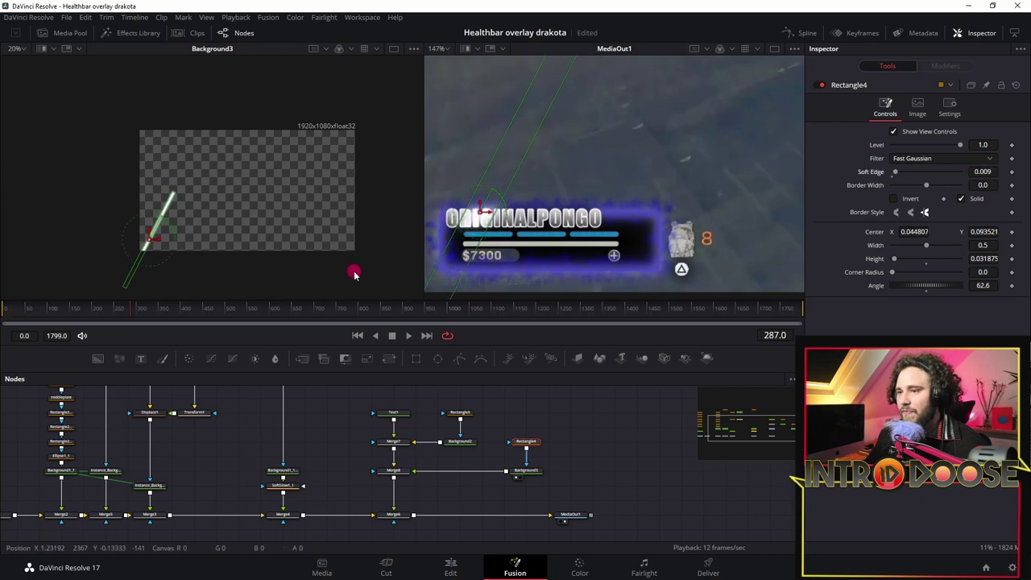
{"action": "scroll", "coordinate": [153, 246], "scroll_direction": "up", "scroll_amount": 5}
{"action": "left_click_drag", "start_coordinate": [445, 216], "coordinate": [421, 232]}
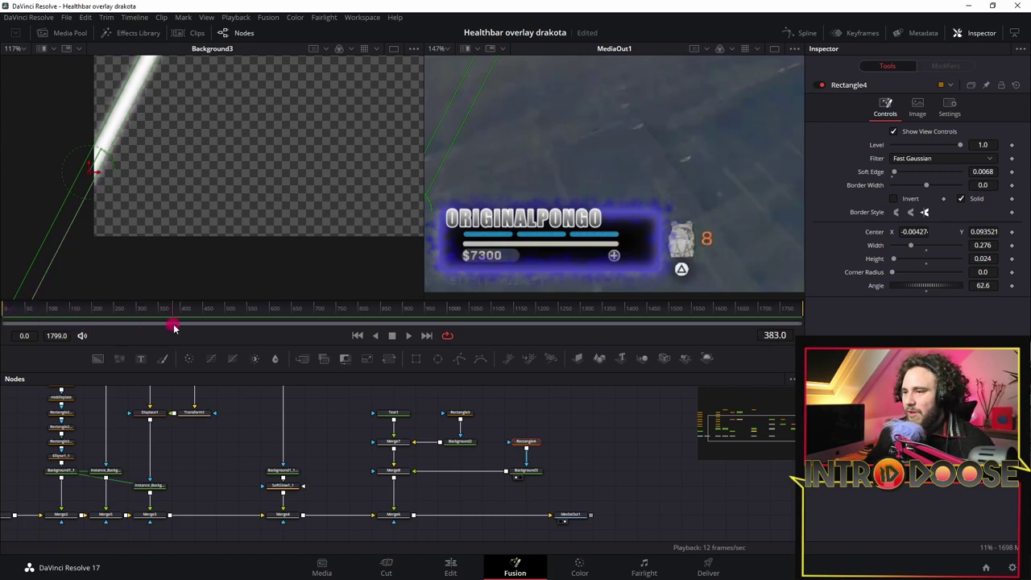
Step: At frame 302, place the shine bar at the health bar's left edge and keyframe its Center
{"action": "left_click_drag", "start_coordinate": [239, 325], "coordinate": [224, 327]}
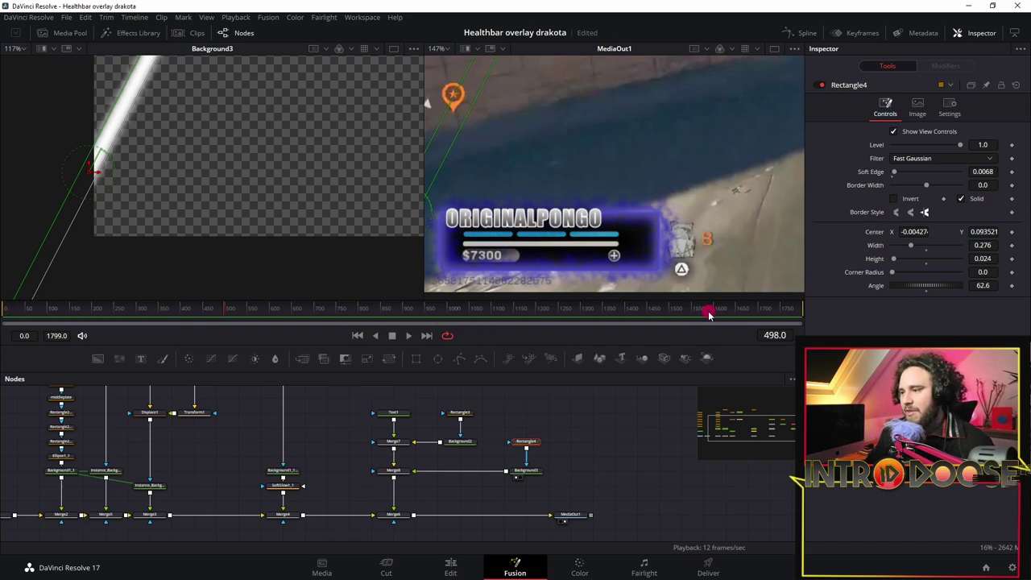
{"action": "left_click", "coordinate": [27, 313]}
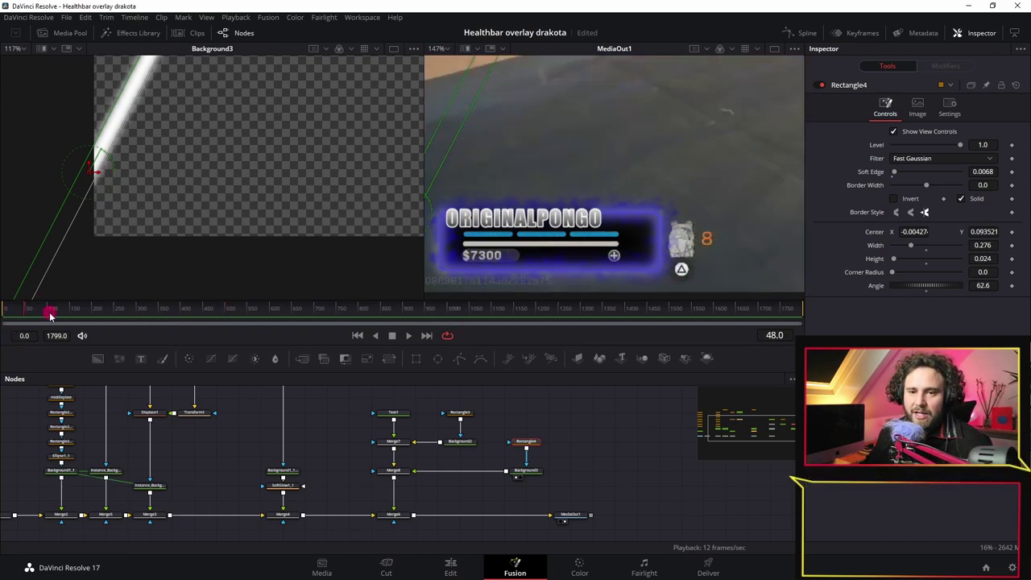
{"action": "left_click_drag", "start_coordinate": [50, 314], "coordinate": [71, 316]}
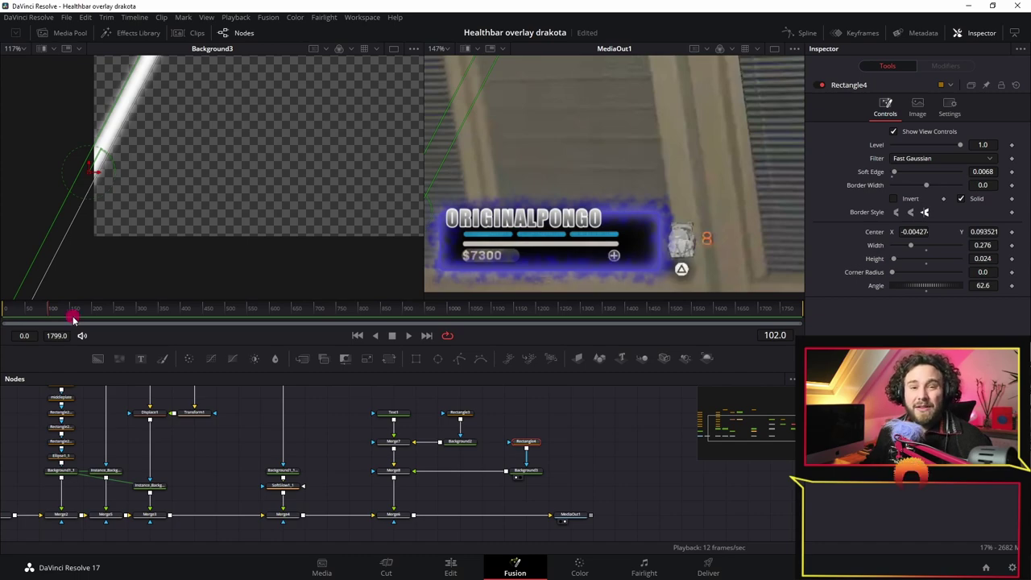
{"action": "left_click", "coordinate": [28, 309]}
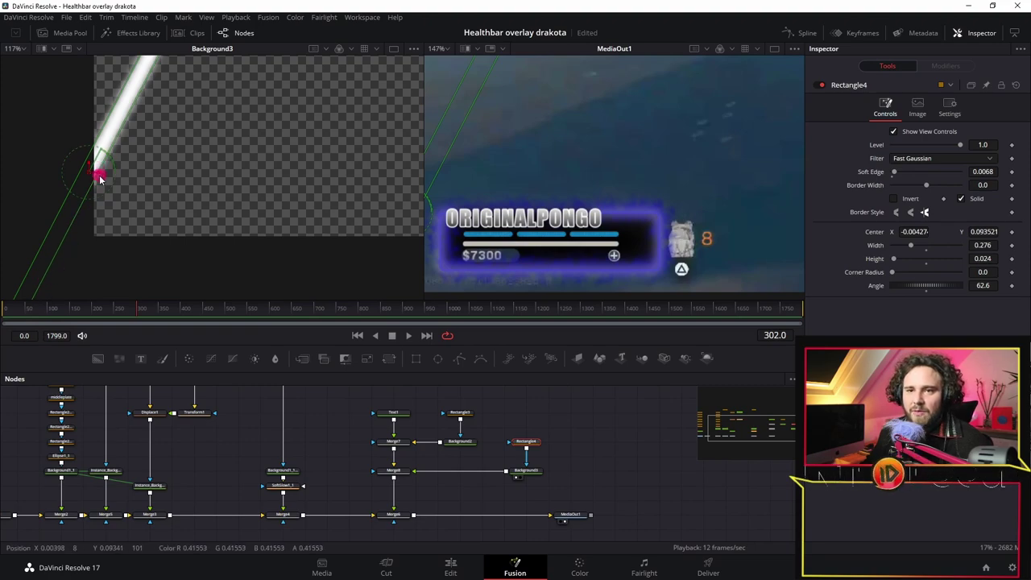
{"action": "left_click_drag", "start_coordinate": [100, 179], "coordinate": [123, 246]}
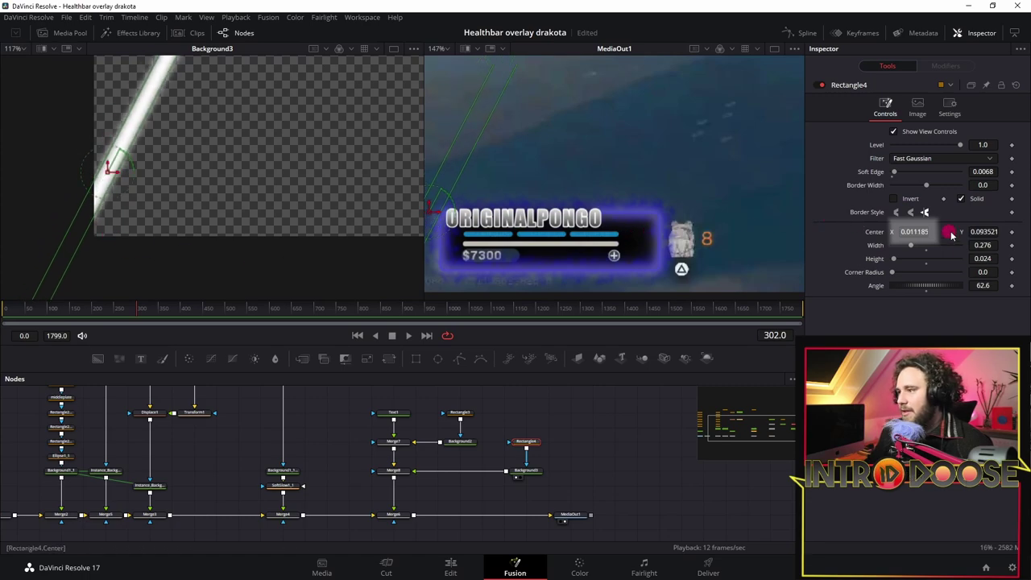
{"action": "left_click", "coordinate": [1013, 232]}
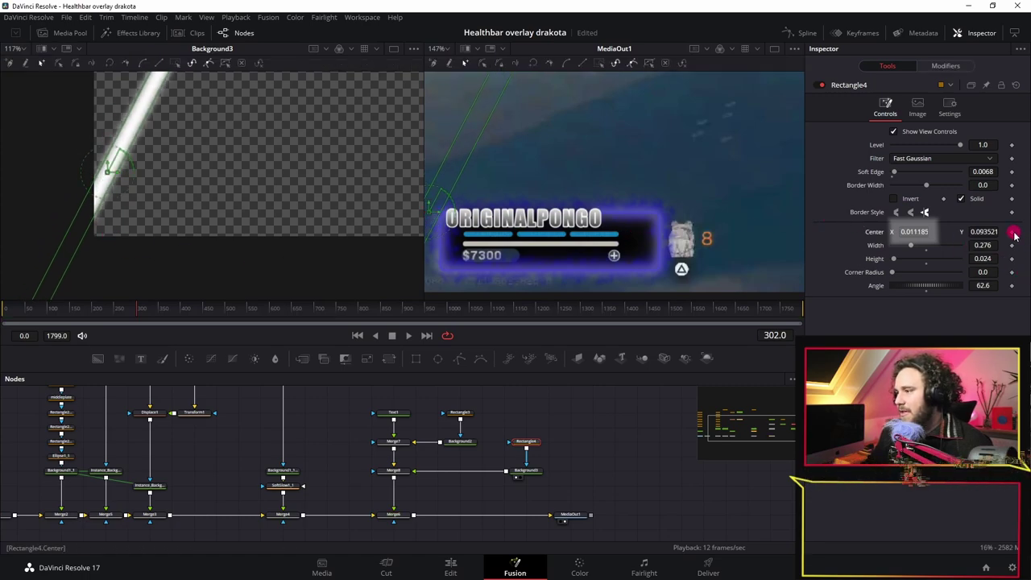
Step: At frame 499, move the shine bar to the health bar's right end, keyframe Center, and preview the sweep
{"action": "left_click", "coordinate": [225, 311]}
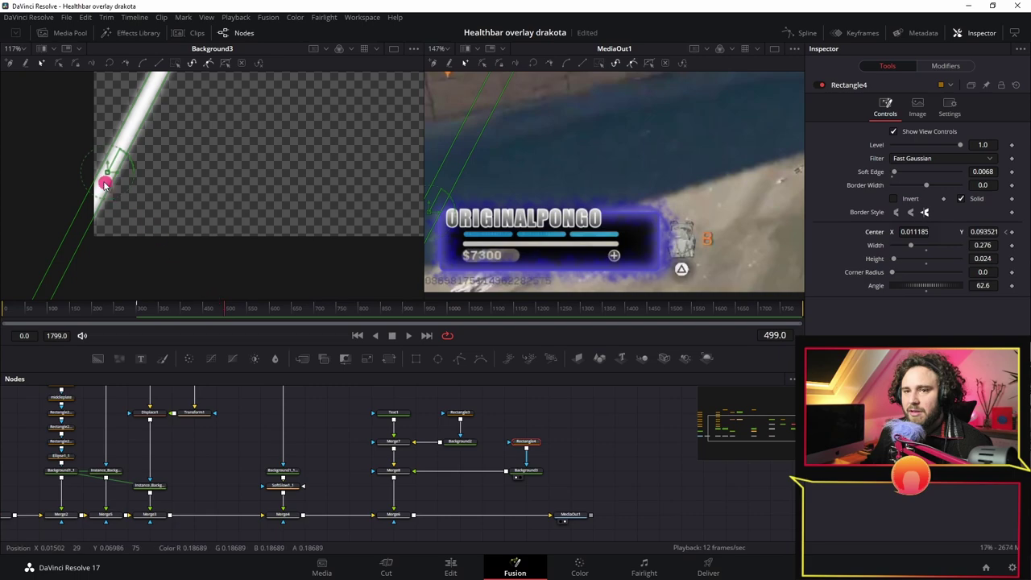
{"action": "left_click_drag", "start_coordinate": [113, 171], "coordinate": [288, 199]}
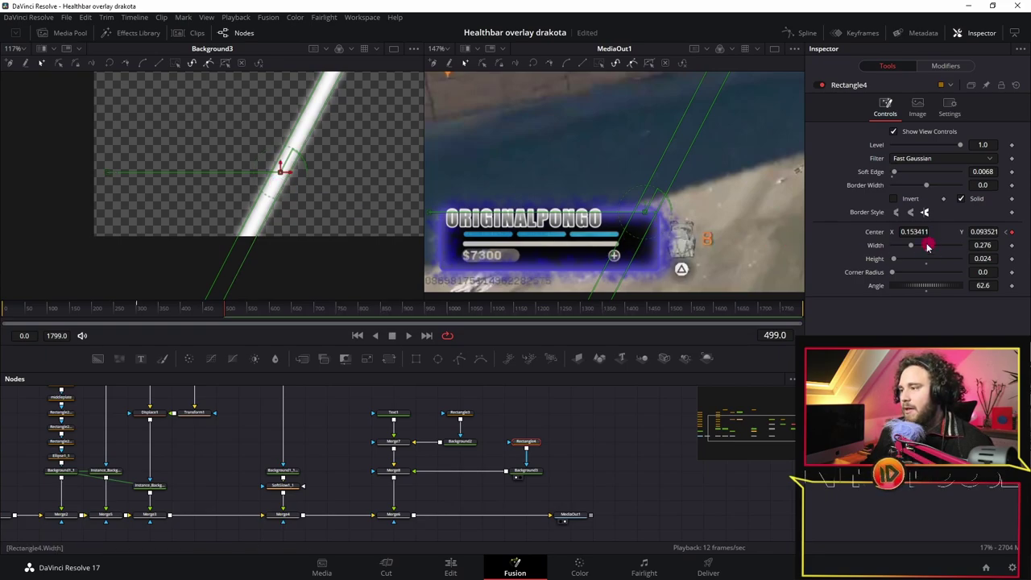
{"action": "left_click", "coordinate": [1012, 232]}
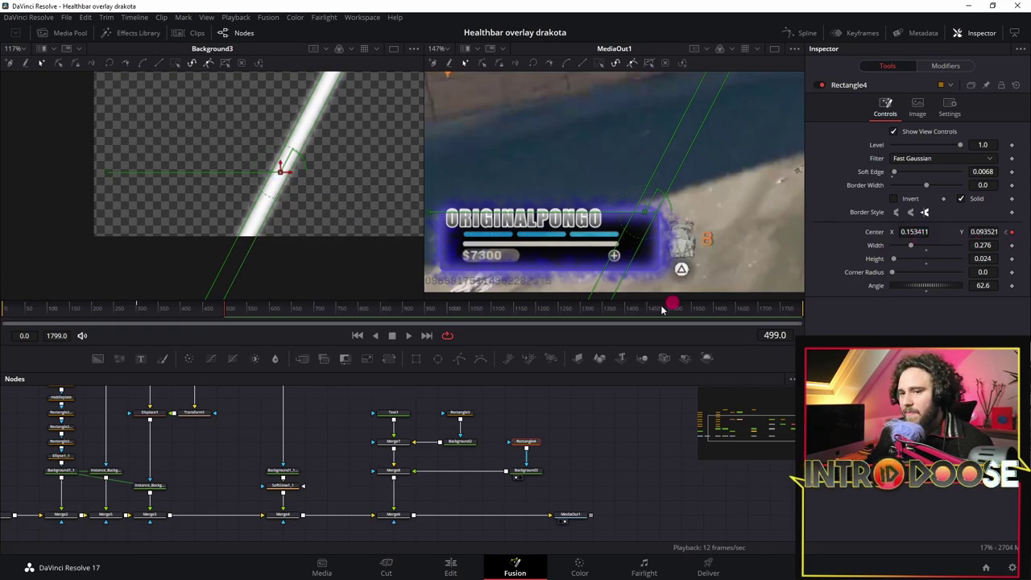
{"action": "left_click_drag", "start_coordinate": [137, 312], "coordinate": [224, 312]}
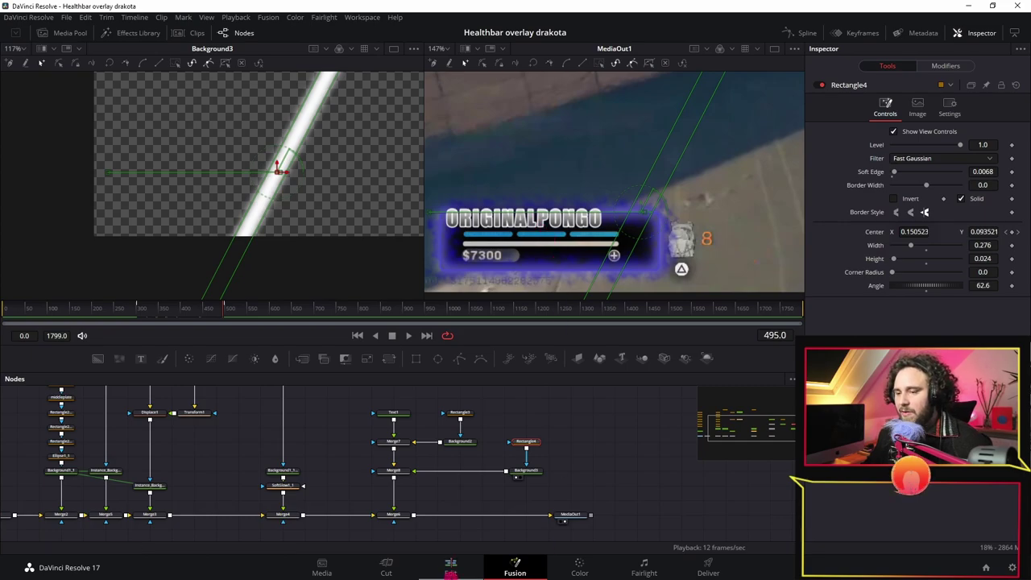
Step: On the Edit page, drop the Healthbar clip onto Video 1 and open that composition in Fusion
{"action": "left_click", "coordinate": [449, 573]}
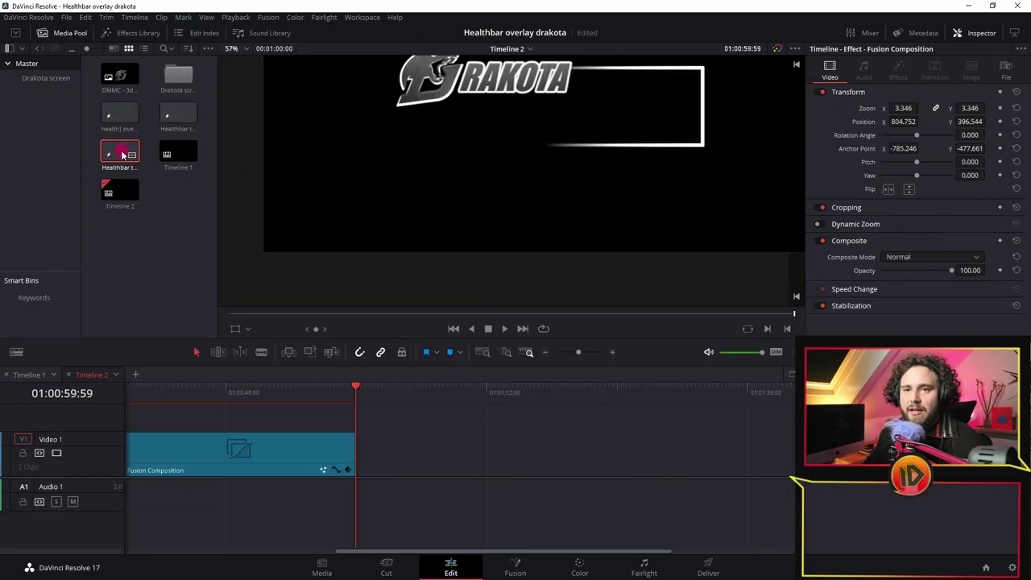
{"action": "left_click", "coordinate": [122, 155]}
{"action": "mouse_move", "coordinate": [122, 156]}
{"action": "left_mouse_down"}
{"action": "mouse_move", "coordinate": [138, 154]}
{"action": "mouse_move", "coordinate": [237, 253]}
{"action": "mouse_move", "coordinate": [376, 416]}
{"action": "mouse_move", "coordinate": [364, 477]}
{"action": "left_mouse_up"}
{"action": "left_click", "coordinate": [388, 384]}
{"action": "left_click", "coordinate": [409, 437]}
{"action": "left_click", "coordinate": [516, 567]}
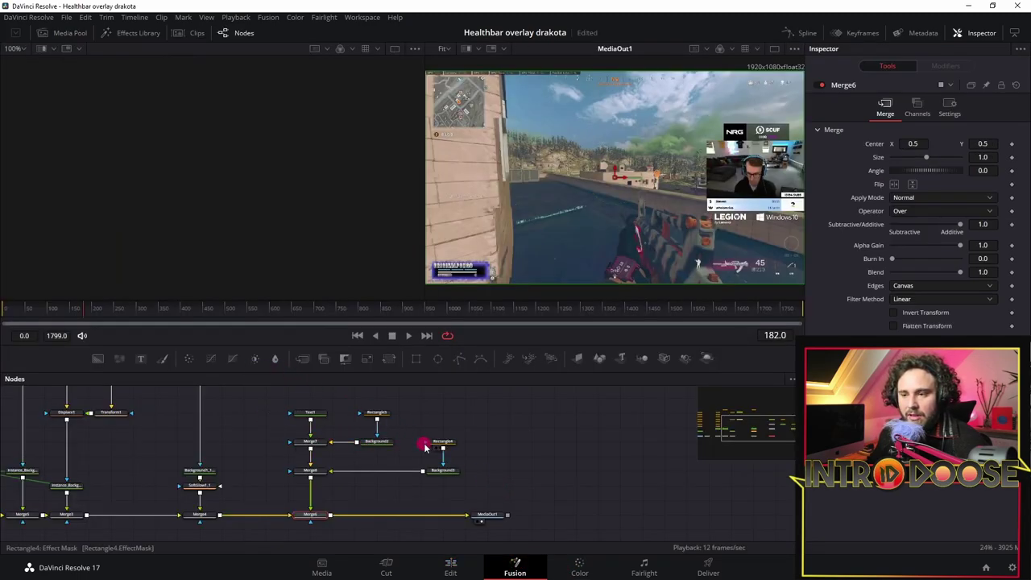
{"action": "left_click", "coordinate": [440, 443]}
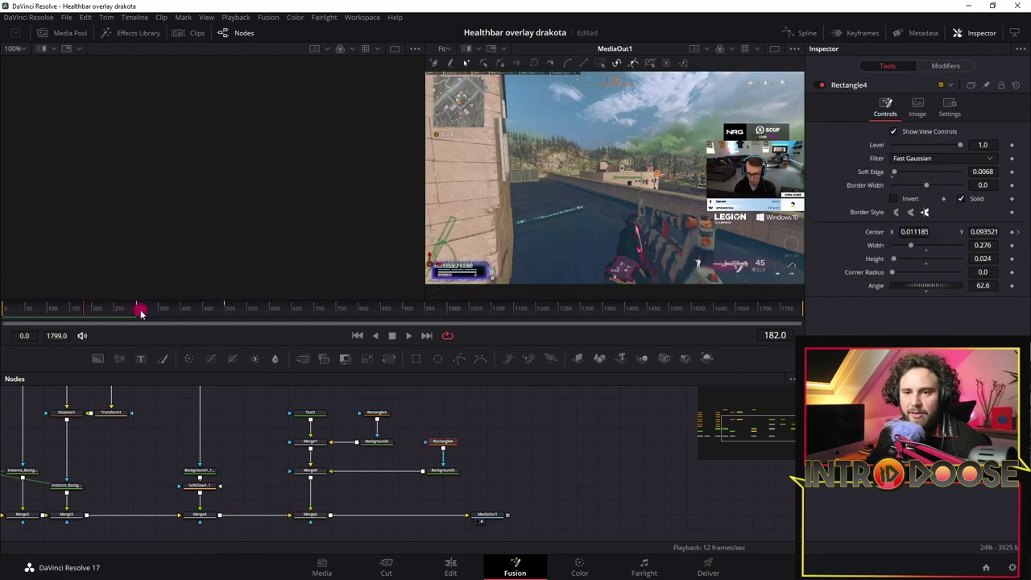
{"action": "left_click_drag", "start_coordinate": [141, 313], "coordinate": [144, 313]}
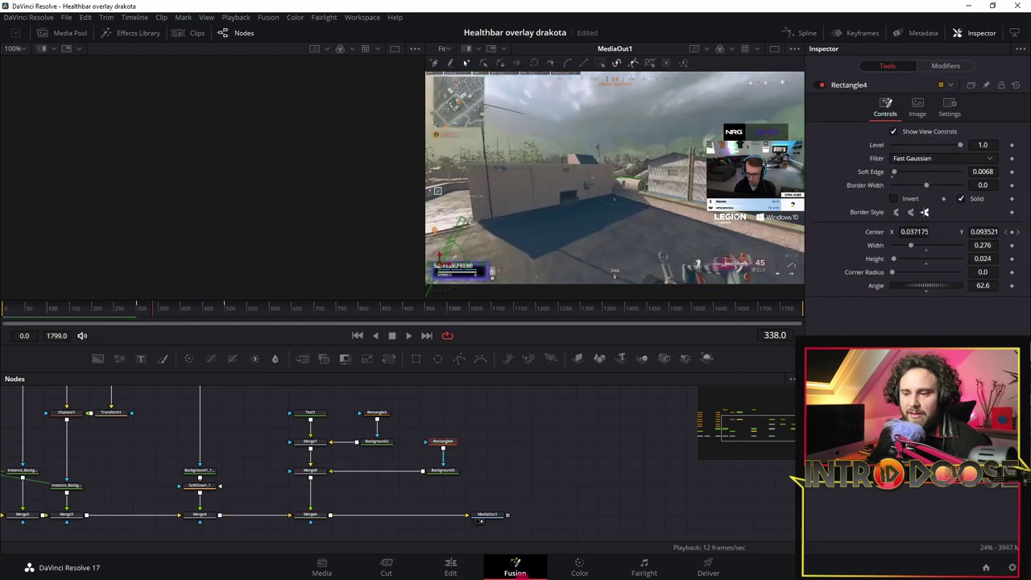
{"action": "left_click", "coordinate": [451, 567]}
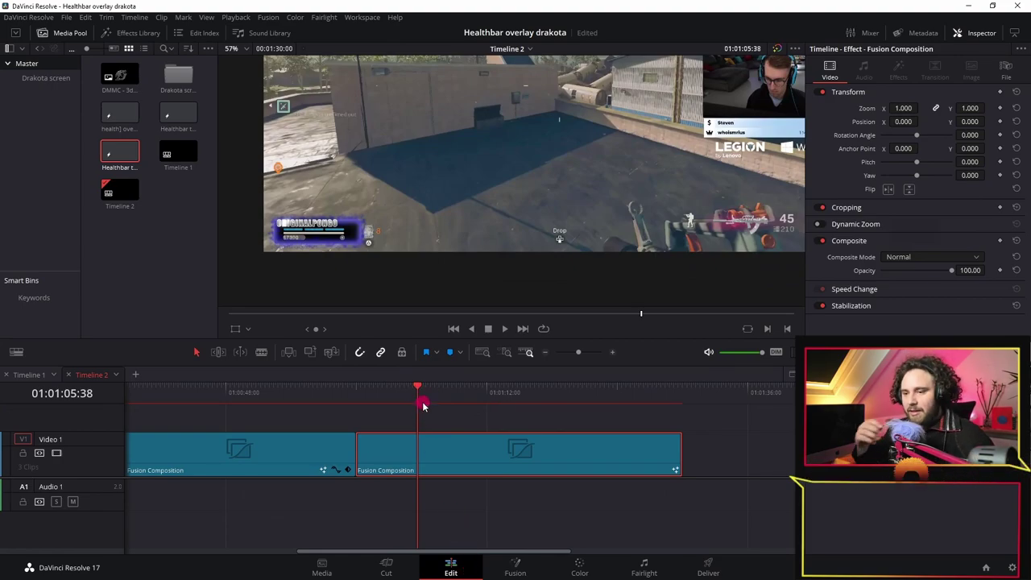
{"action": "key", "text": "space"}
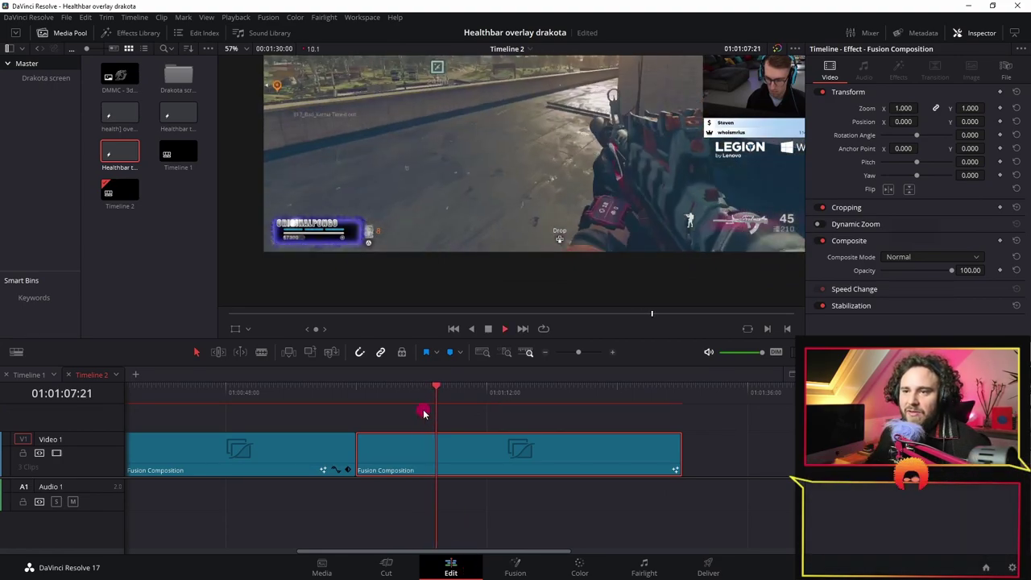
{"action": "left_click", "coordinate": [419, 389]}
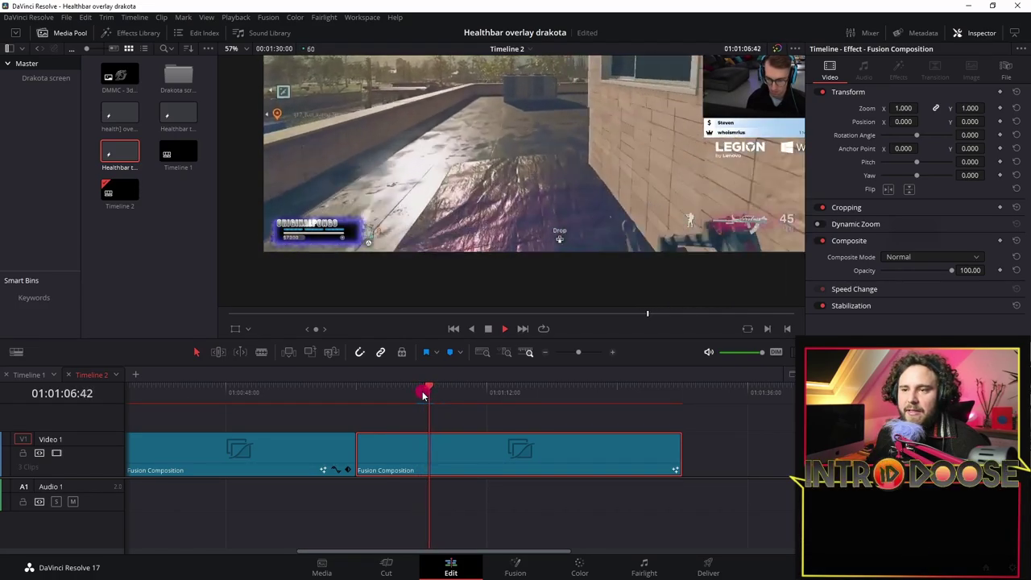
{"action": "left_click", "coordinate": [419, 389]}
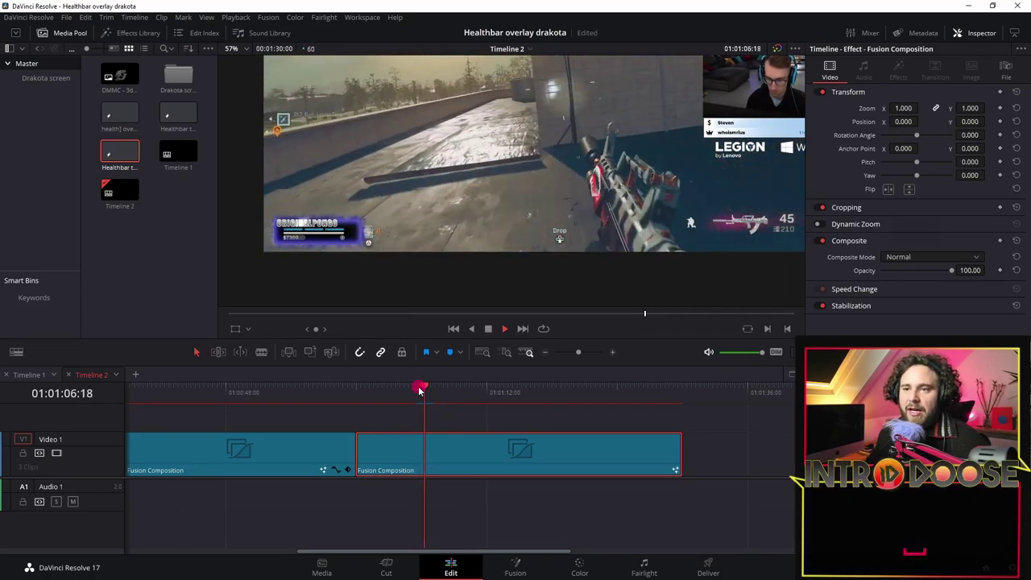
{"action": "left_click", "coordinate": [419, 389]}
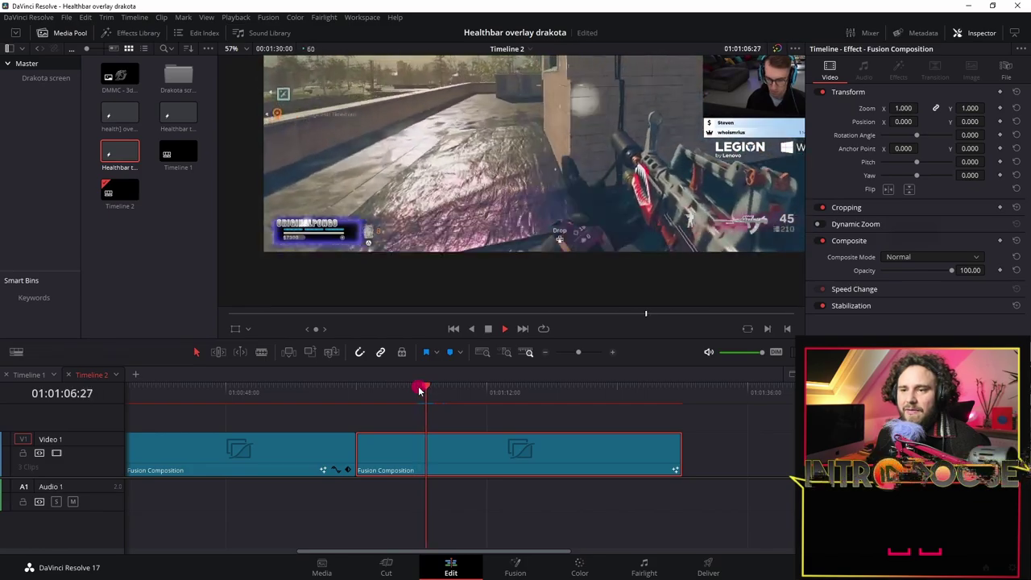
{"action": "left_click", "coordinate": [419, 389]}
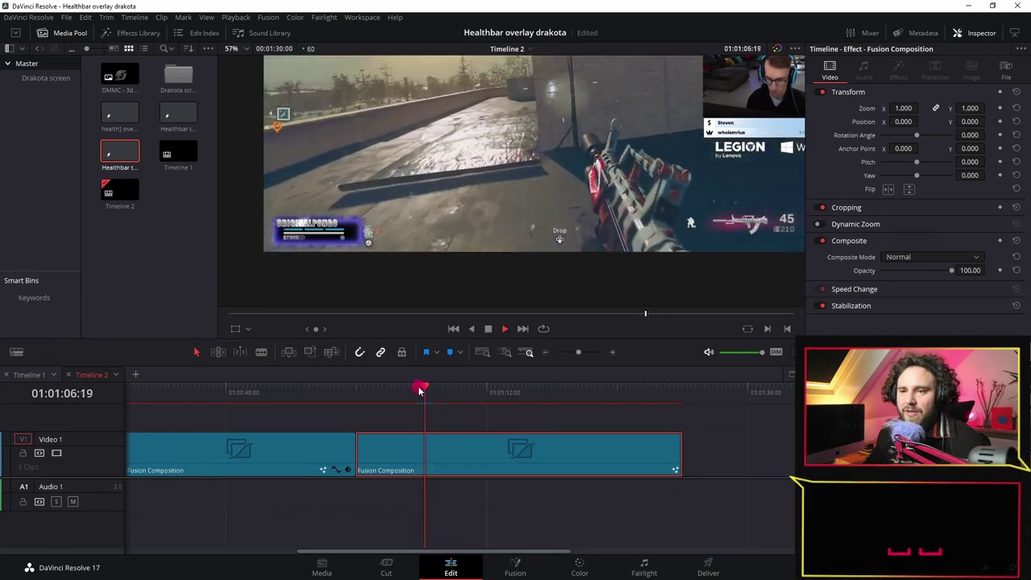
{"action": "left_click", "coordinate": [419, 389]}
{"action": "left_click", "coordinate": [419, 389]}
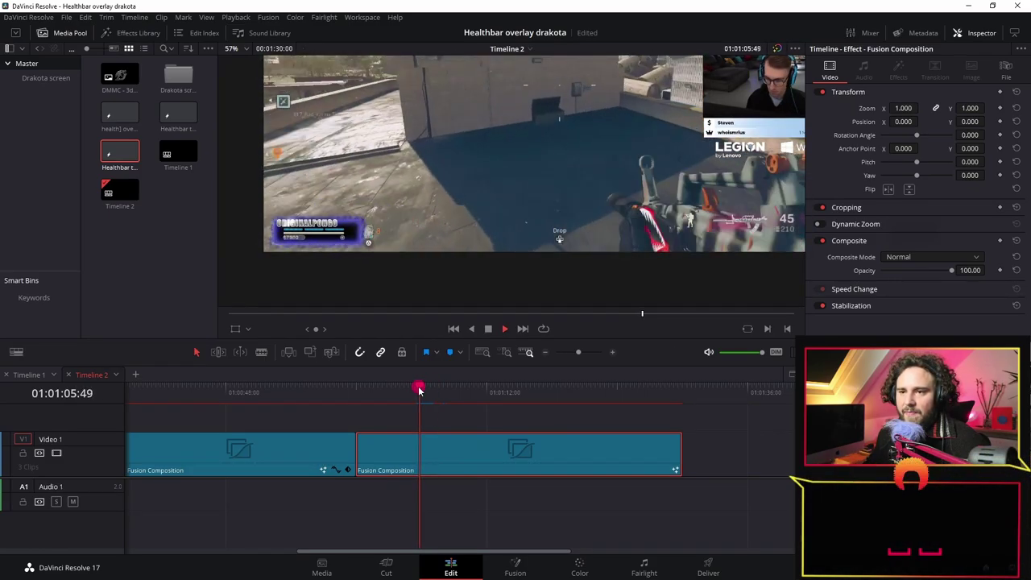
{"action": "left_click", "coordinate": [520, 566]}
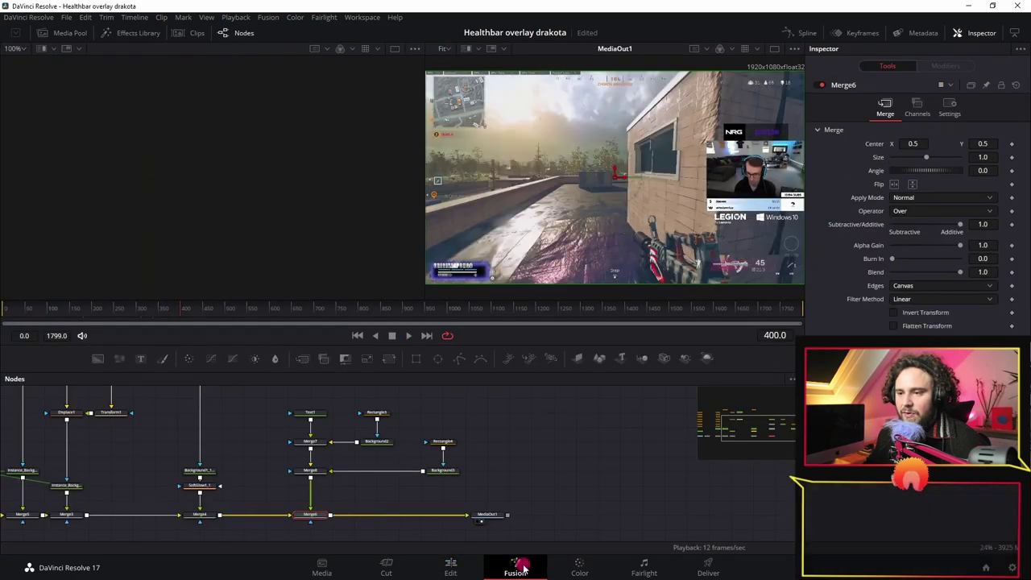
Step: At frame 357, drag the Rectangle4 shine bar toward the health bar's right end, then go back to Edit
{"action": "left_click", "coordinate": [442, 441]}
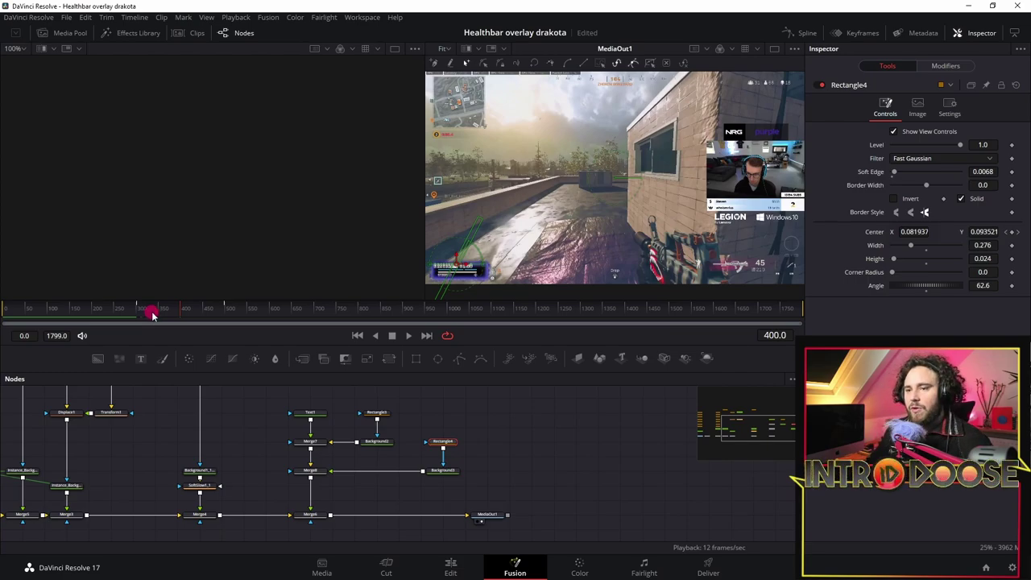
{"action": "left_click_drag", "start_coordinate": [167, 307], "coordinate": [160, 308]}
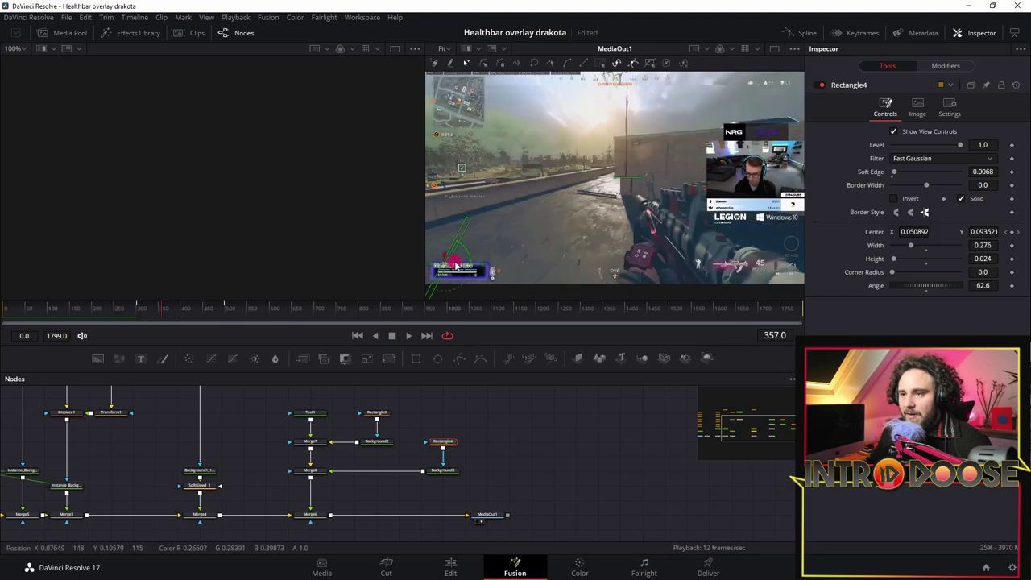
{"action": "left_click_drag", "start_coordinate": [456, 268], "coordinate": [495, 278]}
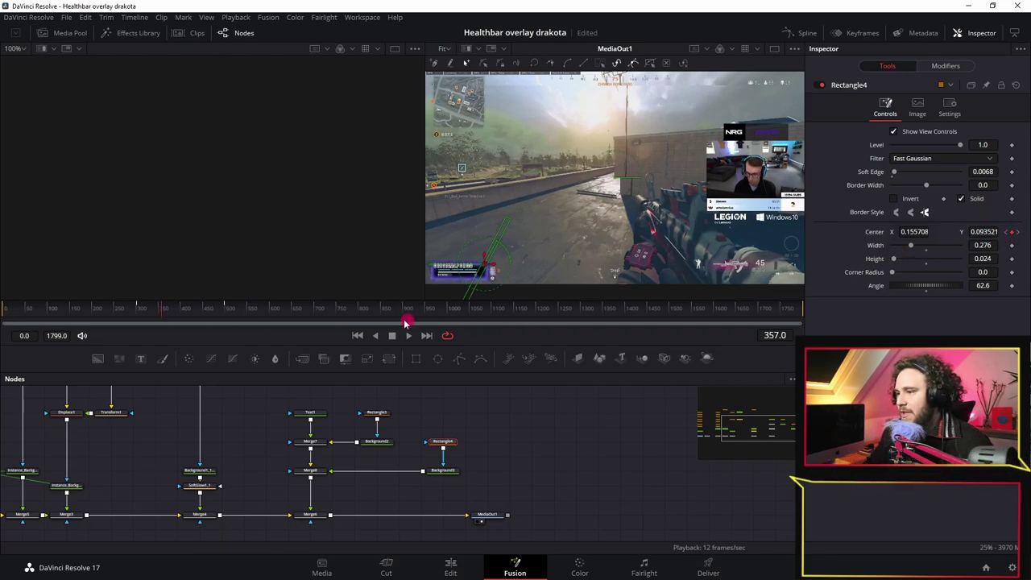
{"action": "left_click_drag", "start_coordinate": [145, 312], "coordinate": [165, 309]}
{"action": "left_click", "coordinate": [450, 569]}
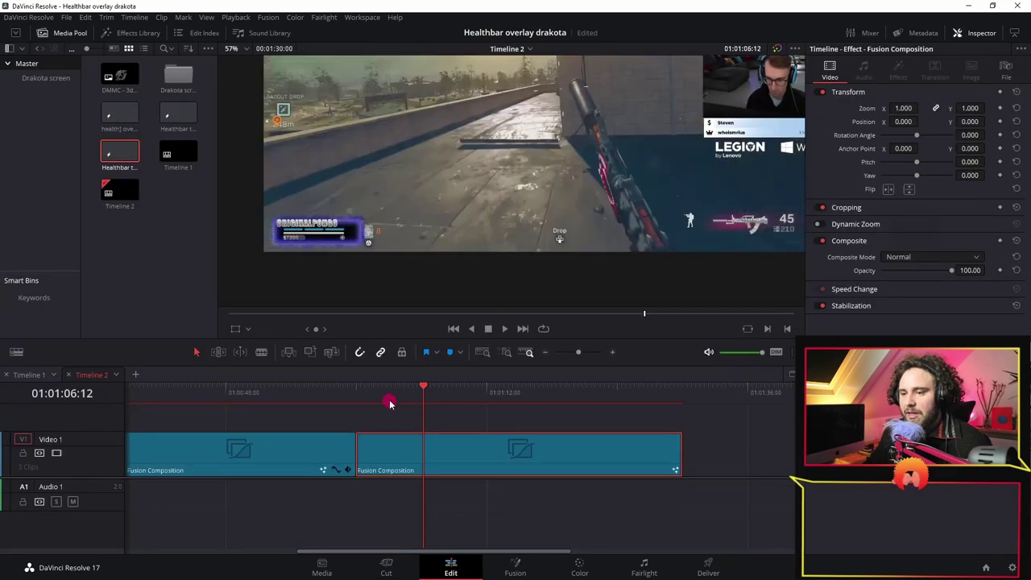
Step: Scrub back through the shine sweep on Timeline 2 and reopen the composition in Fusion
{"action": "mouse_move", "coordinate": [425, 395]}
{"action": "left_mouse_down"}
{"action": "mouse_move", "coordinate": [417, 401]}
{"action": "mouse_move", "coordinate": [406, 390]}
{"action": "mouse_move", "coordinate": [415, 387]}
{"action": "left_mouse_up"}
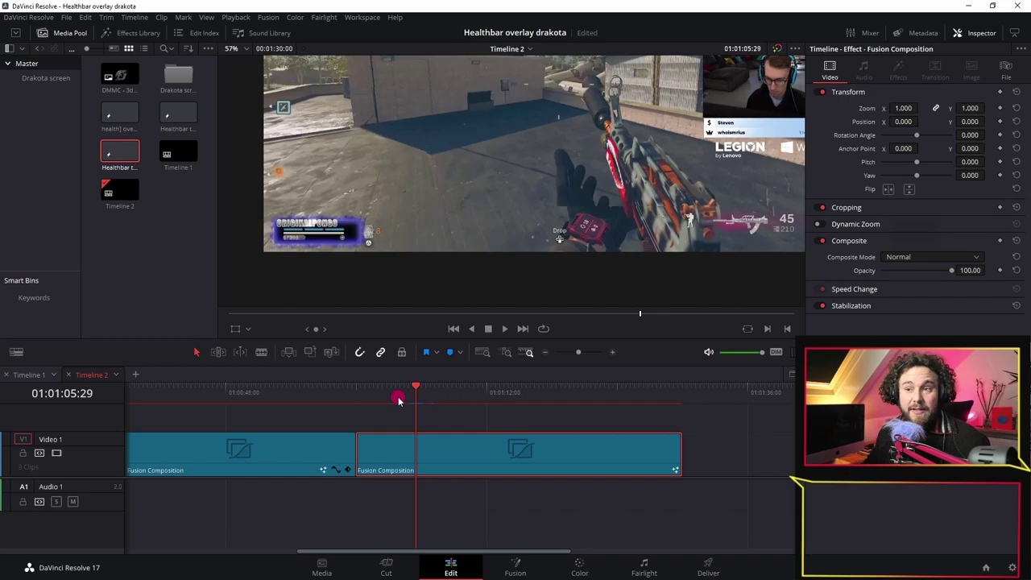
{"action": "left_click", "coordinate": [516, 568]}
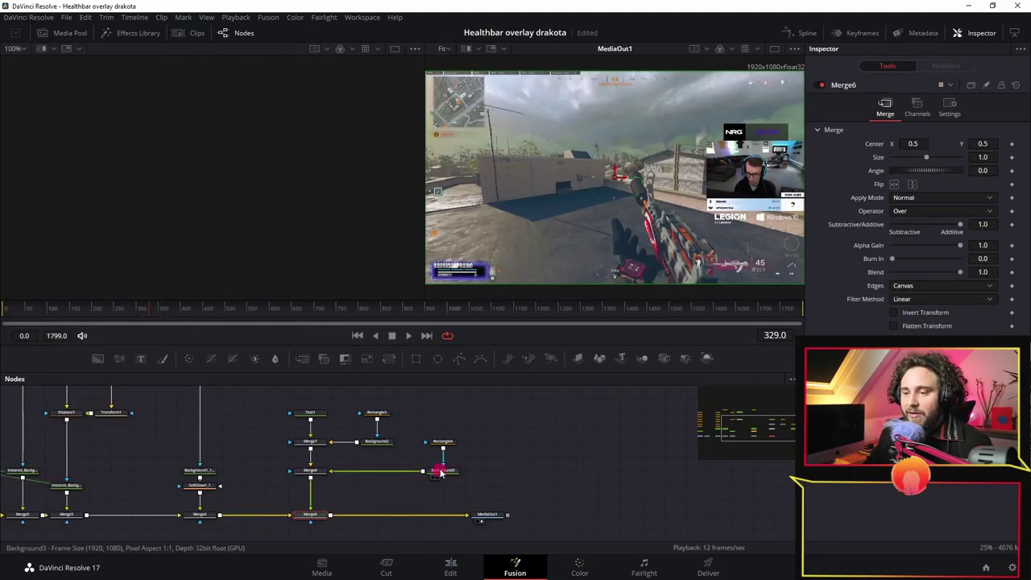
Step: Try cyan and magenta tints on Background3, then restore it to white
{"action": "scroll", "coordinate": [451, 464], "scroll_direction": "up", "scroll_amount": 3}
{"action": "scroll", "coordinate": [507, 232], "scroll_direction": "up", "scroll_amount": 4}
{"action": "scroll", "coordinate": [513, 232], "scroll_direction": "up", "scroll_amount": 2}
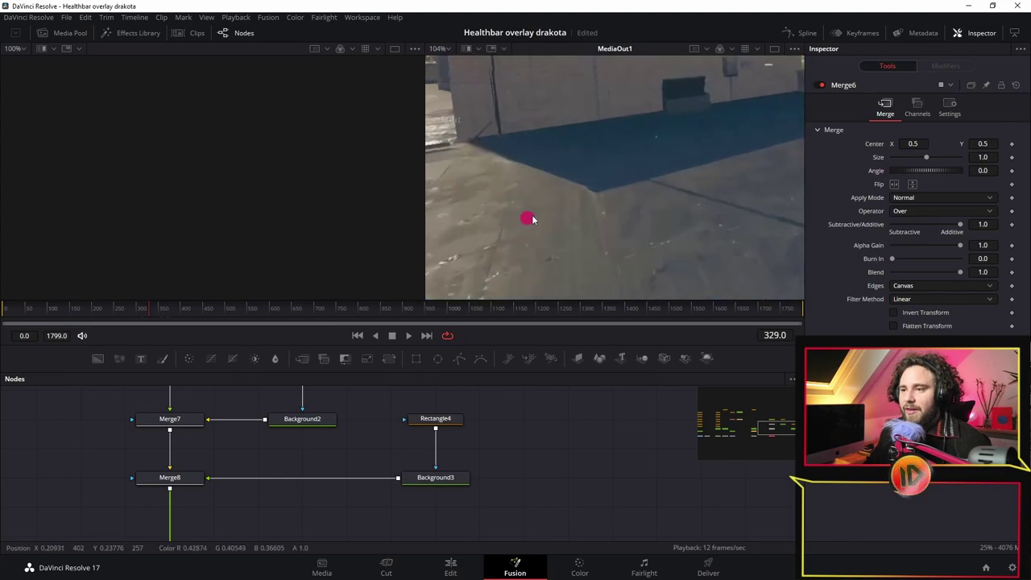
{"action": "left_click_drag", "start_coordinate": [515, 231], "coordinate": [610, 147]}
{"action": "scroll", "coordinate": [624, 147], "scroll_direction": "up", "scroll_amount": 2}
{"action": "left_click", "coordinate": [429, 483]}
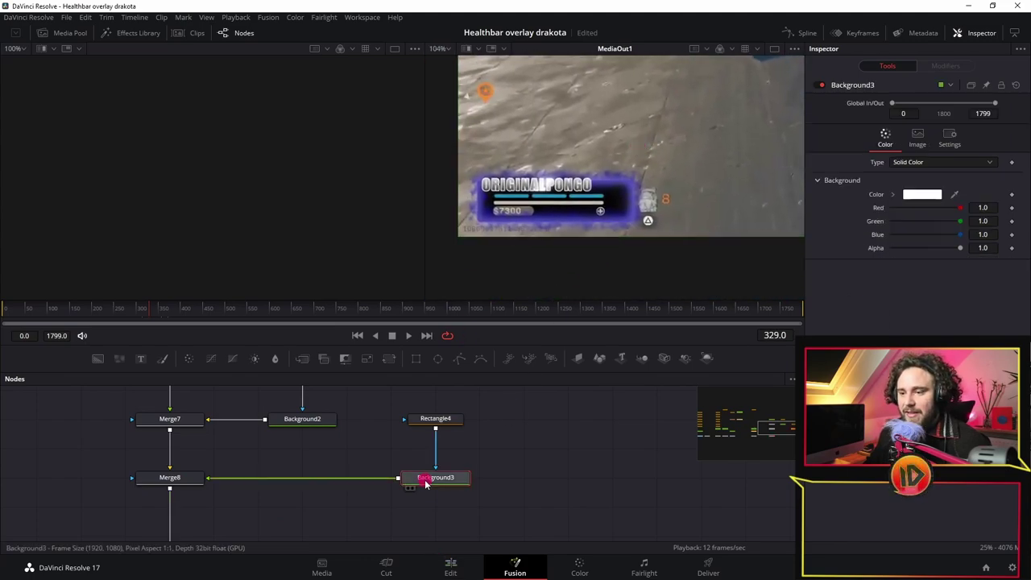
{"action": "left_click_drag", "start_coordinate": [964, 211], "coordinate": [851, 225]}
{"action": "key", "text": "ctrl+z"}
{"action": "left_click_drag", "start_coordinate": [963, 221], "coordinate": [1001, 262]}
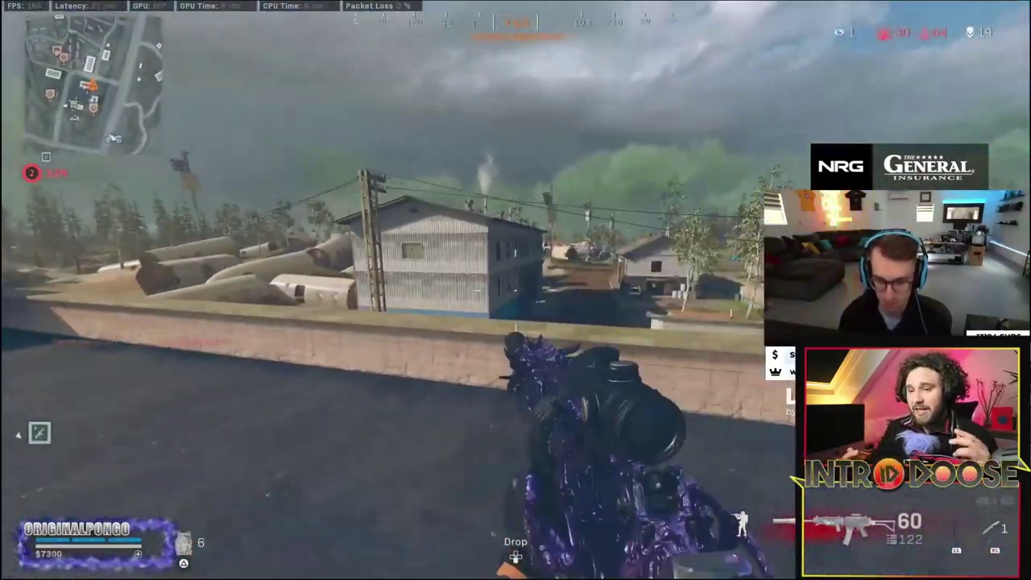
Step: Pause the full-screen gameplay preview and exit full screen
{"action": "right_click", "coordinate": [516, 290]}
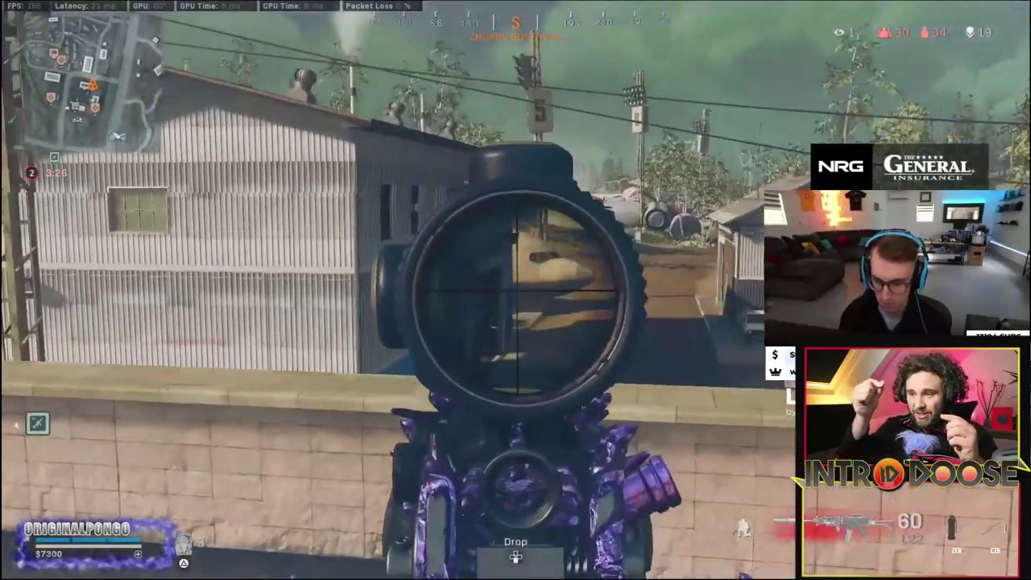
{"action": "key", "text": "w"}
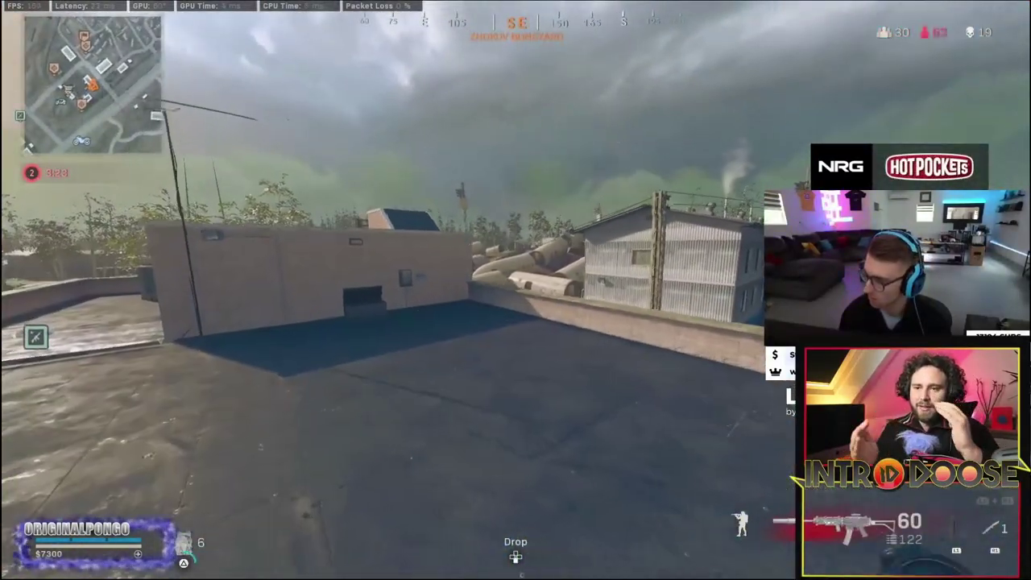
{"action": "key", "text": "w"}
{"action": "left_click", "coordinate": [446, 238]}
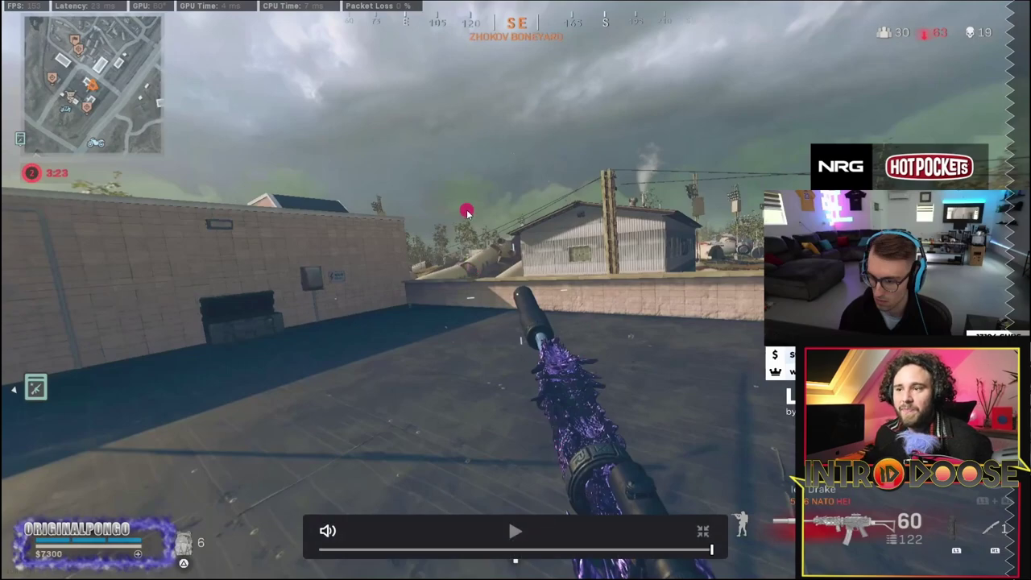
{"action": "key", "text": "Escape"}
Step: Put the playhead on the second Fusion Composition clip and view it in Fusion
{"action": "left_click", "coordinate": [537, 454]}
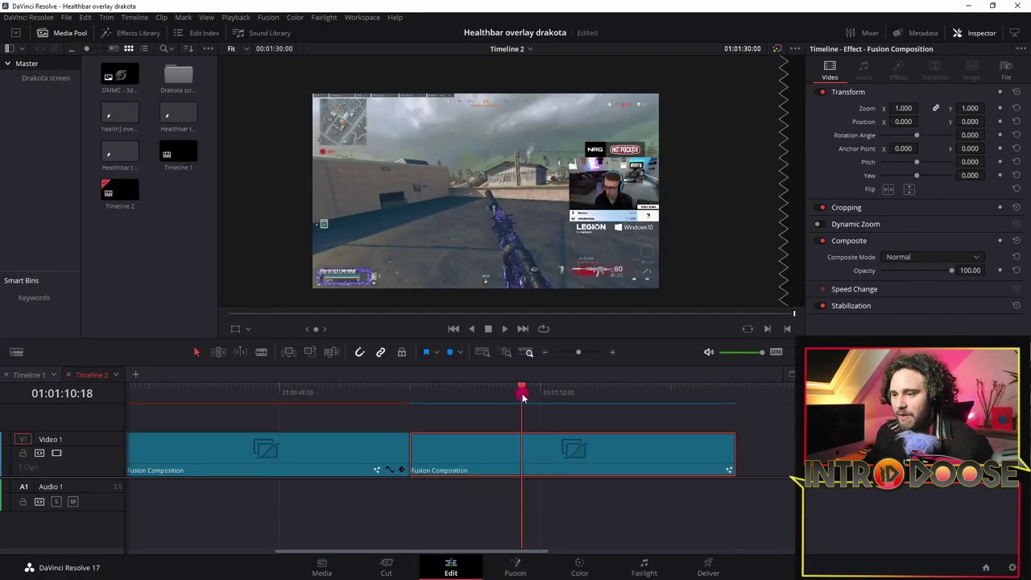
{"action": "left_click", "coordinate": [522, 397]}
{"action": "left_click", "coordinate": [516, 568]}
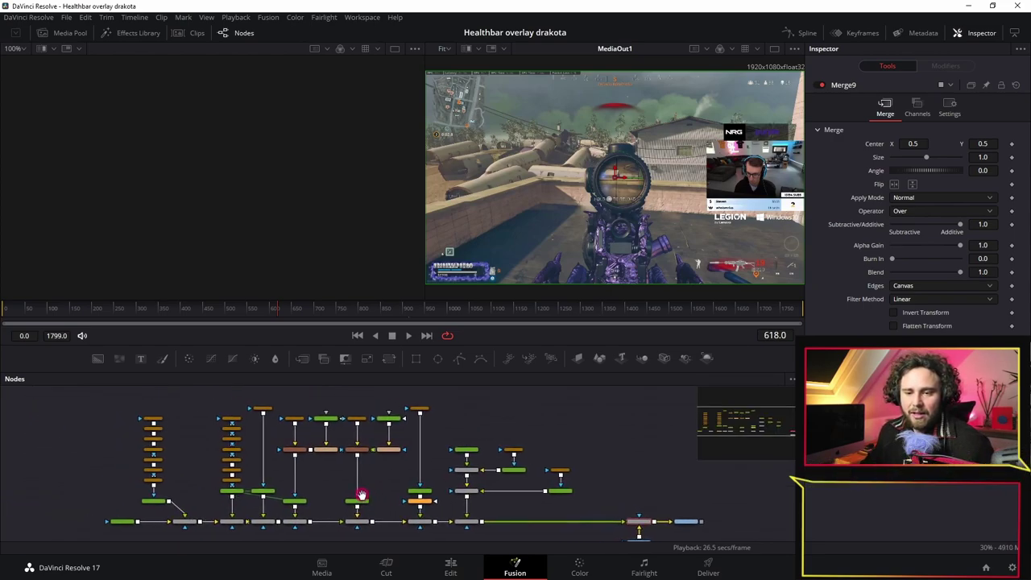
{"action": "left_click_drag", "start_coordinate": [360, 494], "coordinate": [387, 470]}
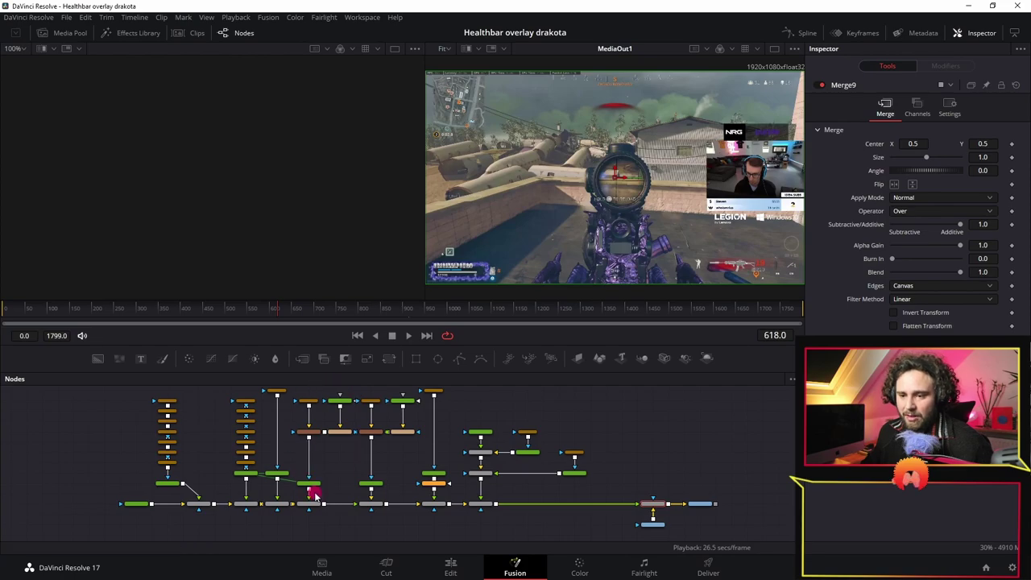
{"action": "scroll", "coordinate": [318, 428], "scroll_direction": "up", "scroll_amount": 2}
{"action": "left_click", "coordinate": [320, 434]}
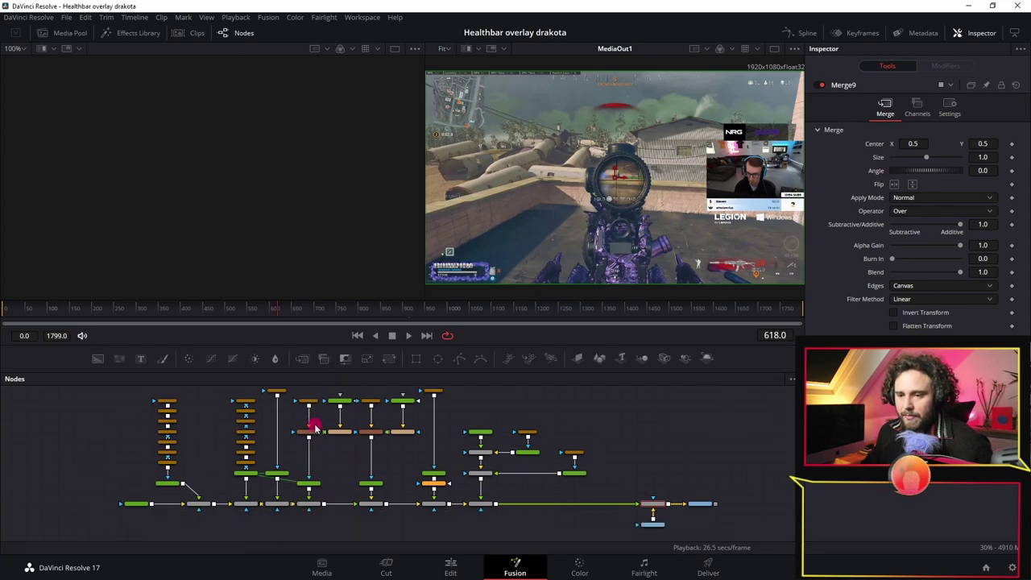
{"action": "scroll", "coordinate": [345, 453], "scroll_direction": "down", "scroll_amount": 2}
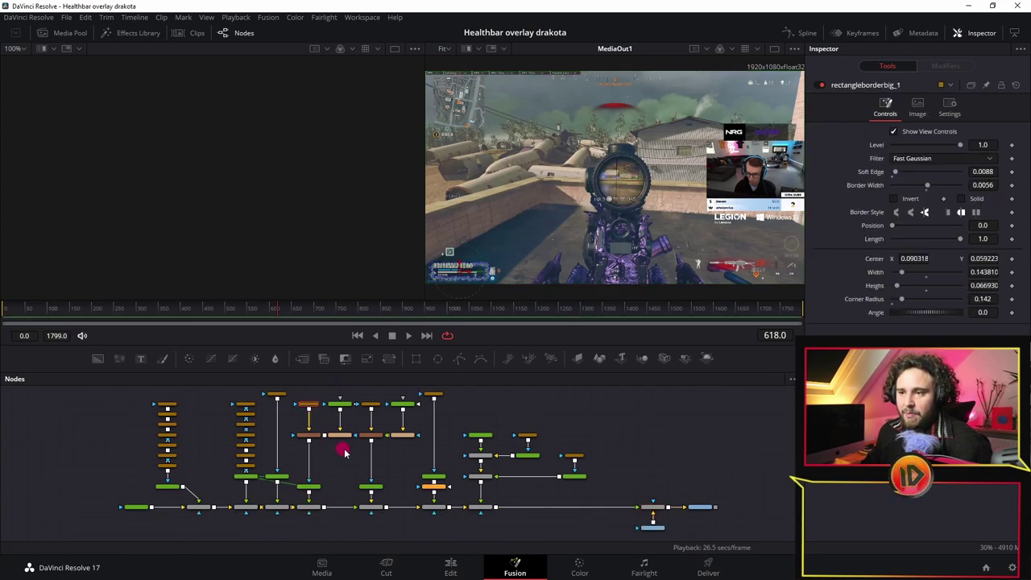
{"action": "left_click", "coordinate": [370, 406]}
{"action": "left_click", "coordinate": [377, 487]}
{"action": "scroll", "coordinate": [377, 487], "scroll_direction": "up", "scroll_amount": 5}
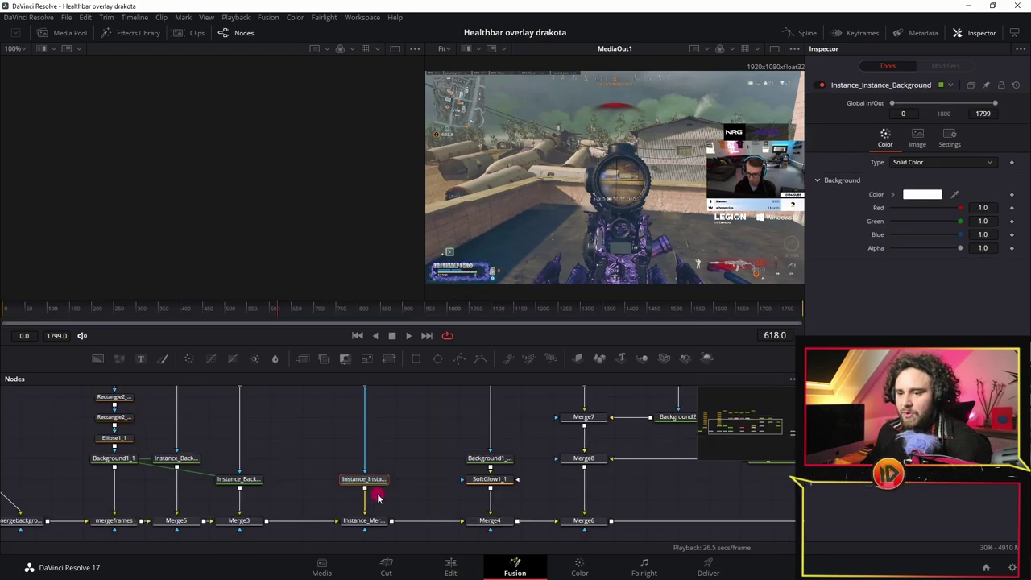
{"action": "scroll", "coordinate": [361, 494], "scroll_direction": "up", "scroll_amount": 3}
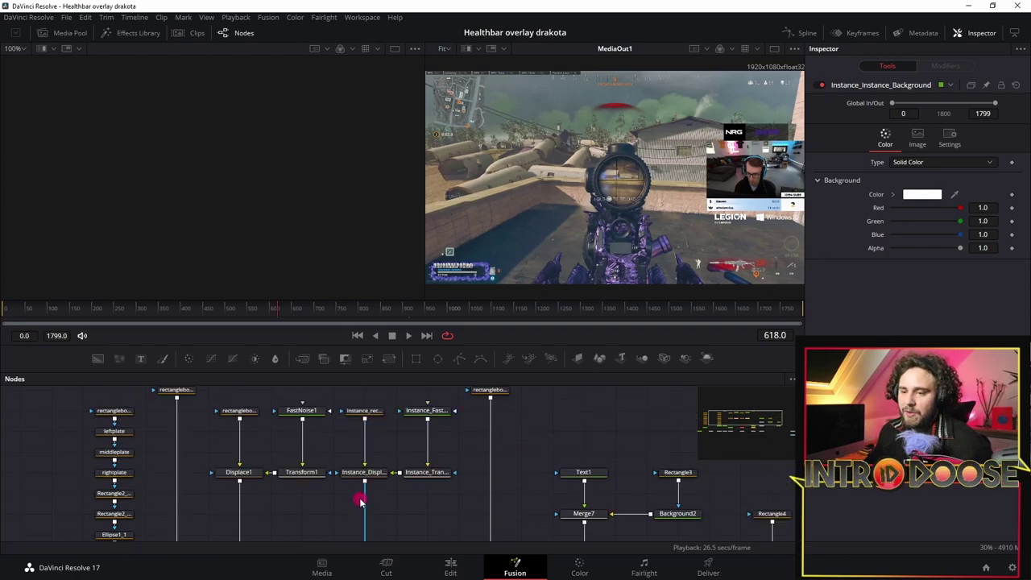
{"action": "left_click", "coordinate": [427, 410]}
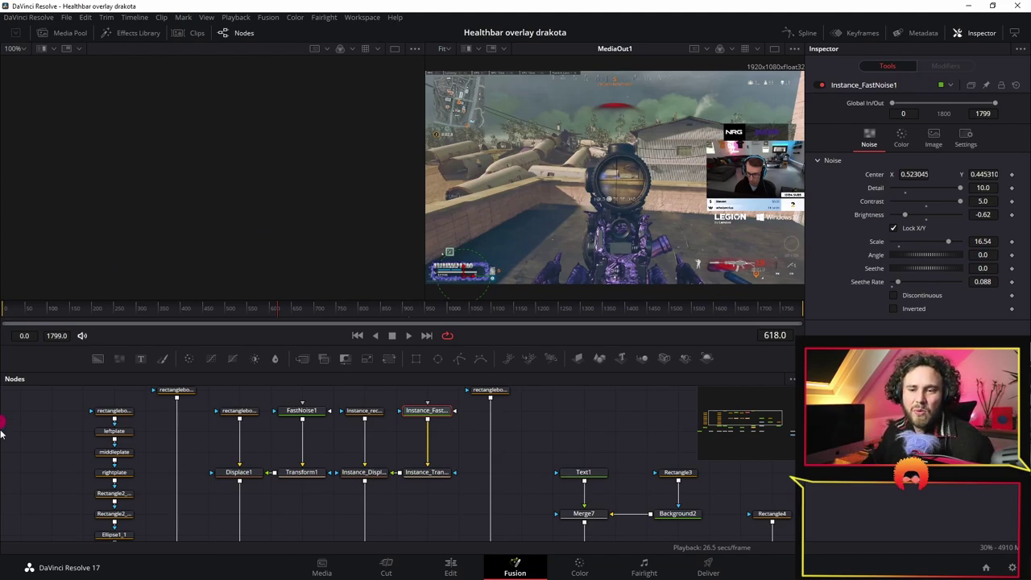
{"action": "left_click_drag", "start_coordinate": [196, 481], "coordinate": [311, 391]}
{"action": "scroll", "coordinate": [326, 473], "scroll_direction": "down", "scroll_amount": 3}
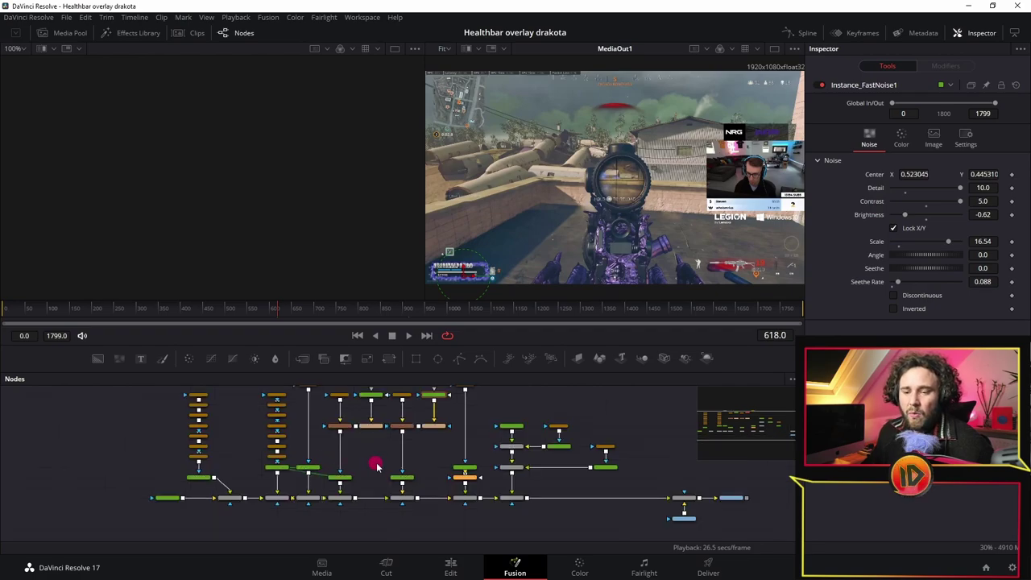
{"action": "scroll", "coordinate": [335, 472], "scroll_direction": "up", "scroll_amount": 2}
{"action": "scroll", "coordinate": [461, 476], "scroll_direction": "up", "scroll_amount": 2}
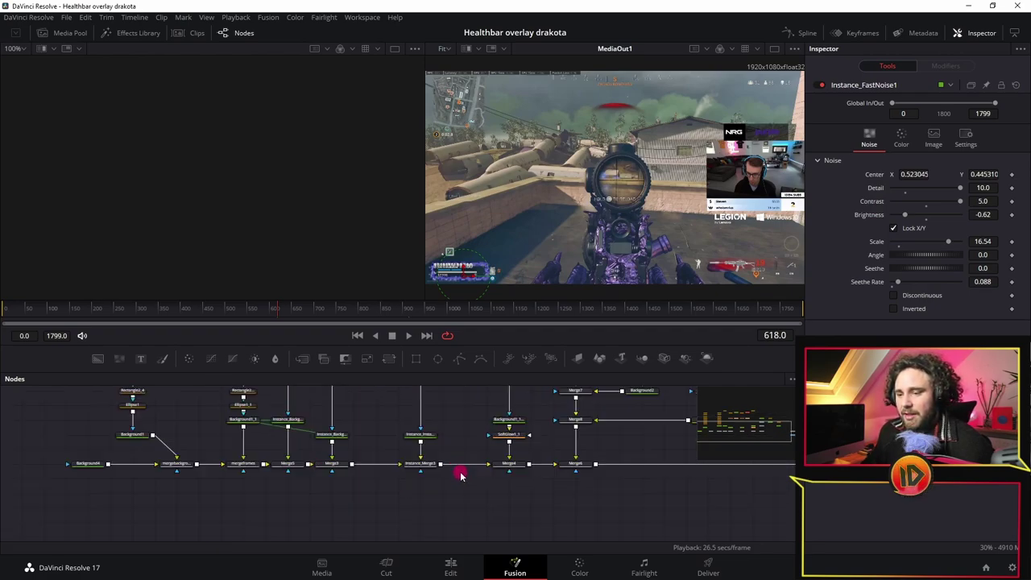
{"action": "scroll", "coordinate": [460, 476], "scroll_direction": "up", "scroll_amount": 2}
{"action": "scroll", "coordinate": [349, 433], "scroll_direction": "up", "scroll_amount": 2}
{"action": "scroll", "coordinate": [349, 435], "scroll_direction": "up", "scroll_amount": 1}
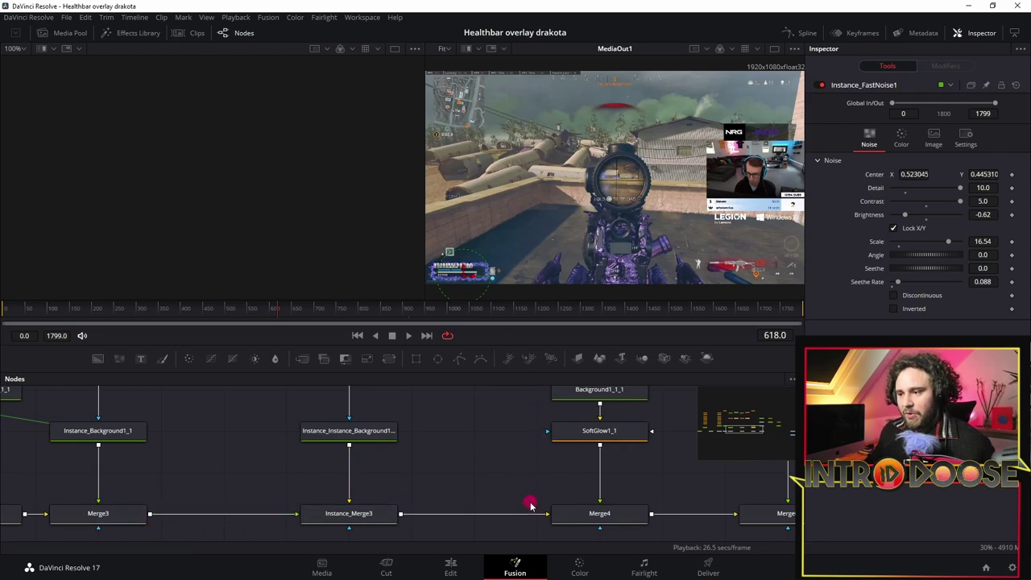
{"action": "scroll", "coordinate": [504, 501], "scroll_direction": "down", "scroll_amount": 2}
{"action": "scroll", "coordinate": [480, 483], "scroll_direction": "down", "scroll_amount": 2}
{"action": "scroll", "coordinate": [379, 506], "scroll_direction": "down", "scroll_amount": 3}
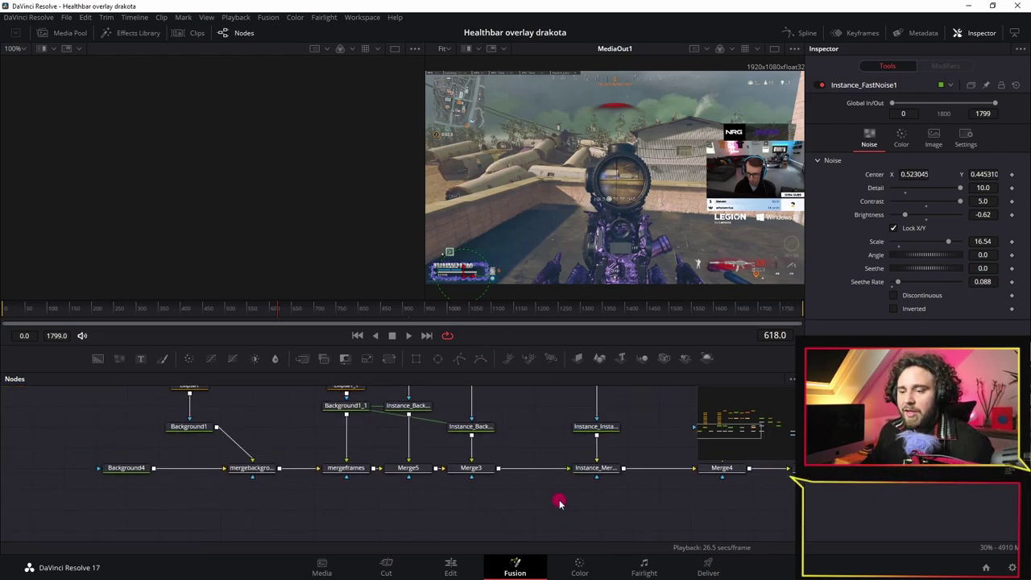
{"action": "scroll", "coordinate": [396, 491], "scroll_direction": "down", "scroll_amount": 3}
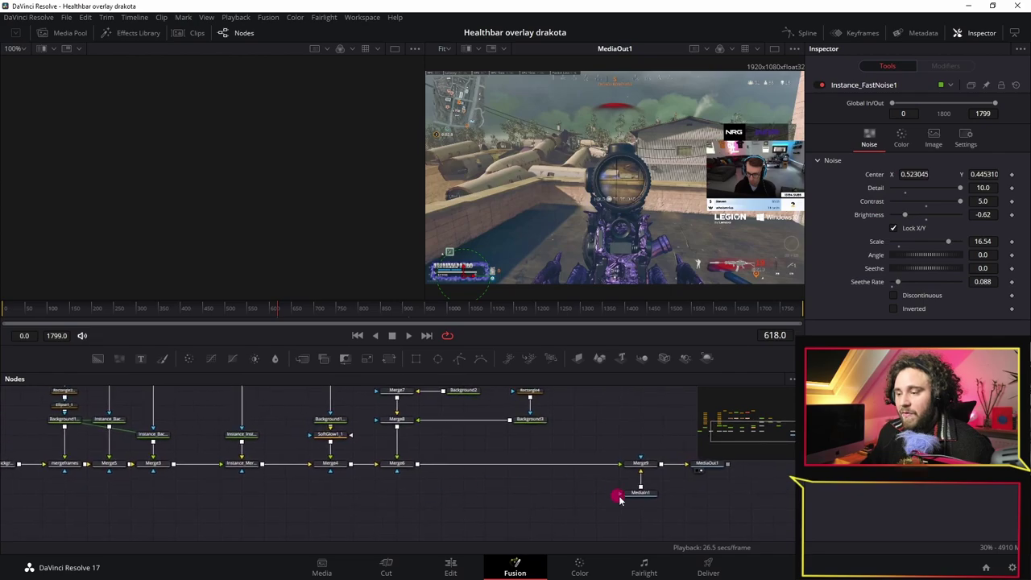
{"action": "scroll", "coordinate": [396, 508], "scroll_direction": "up", "scroll_amount": 3}
{"action": "left_click_drag", "start_coordinate": [397, 508], "coordinate": [580, 510]}
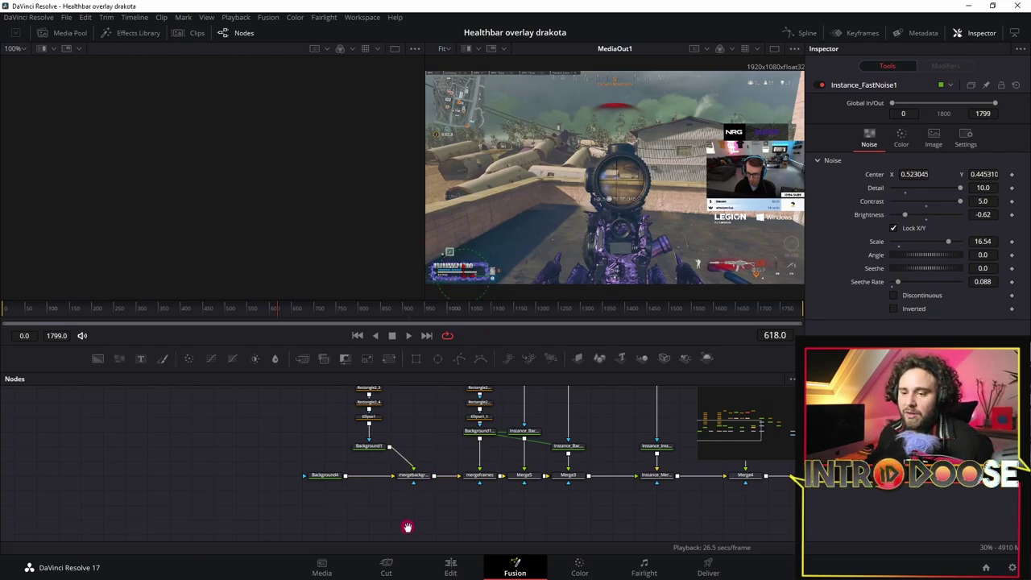
{"action": "scroll", "coordinate": [322, 500], "scroll_direction": "right", "scroll_amount": 2}
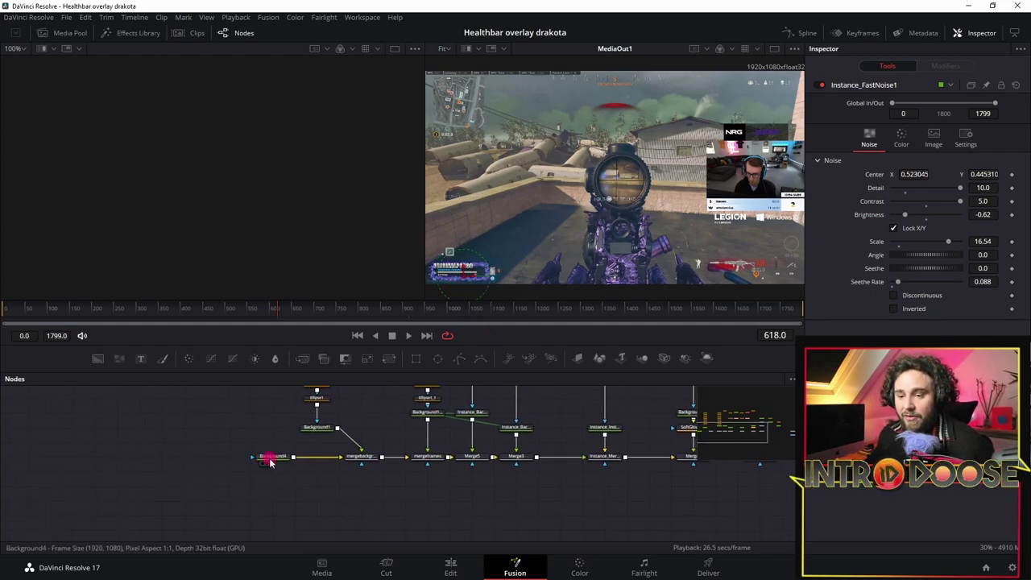
Step: Set Background4's Alpha to 0, then pan the graph to Merge9 and MediaOut1
{"action": "left_click", "coordinate": [267, 456]}
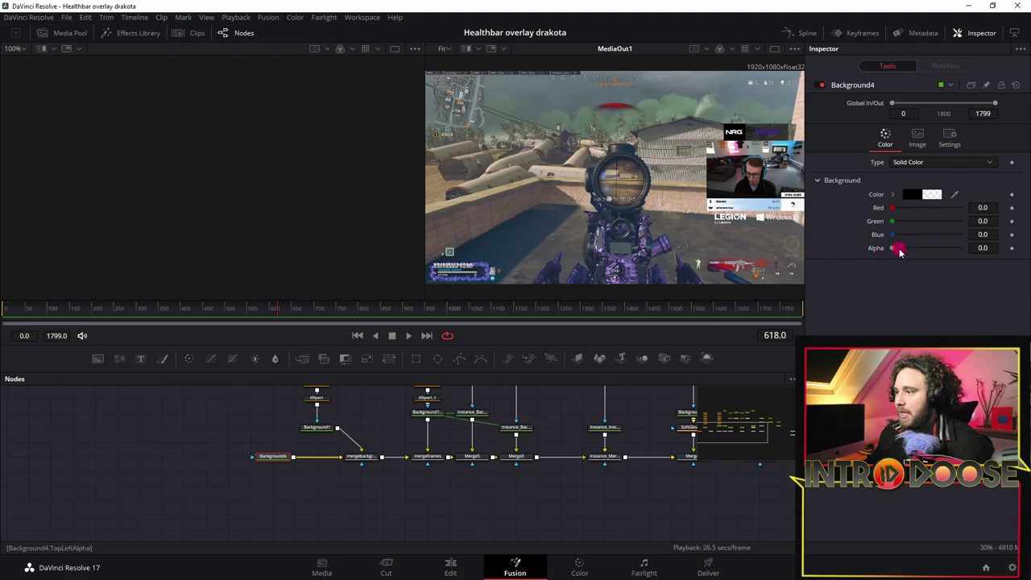
{"action": "mouse_move", "coordinate": [898, 251]}
{"action": "left_mouse_down"}
{"action": "mouse_move", "coordinate": [984, 250]}
{"action": "mouse_move", "coordinate": [898, 251]}
{"action": "left_mouse_up"}
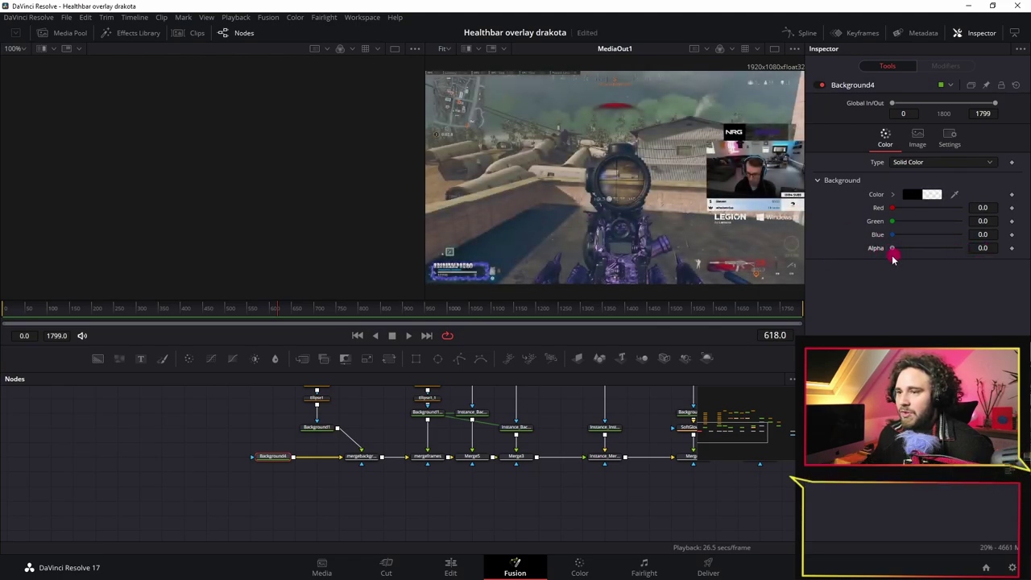
{"action": "left_click_drag", "start_coordinate": [592, 439], "coordinate": [281, 444]}
{"action": "mouse_move", "coordinate": [410, 460]}
{"action": "left_mouse_down"}
{"action": "mouse_move", "coordinate": [416, 453]}
{"action": "mouse_move", "coordinate": [416, 473]}
{"action": "left_mouse_up"}
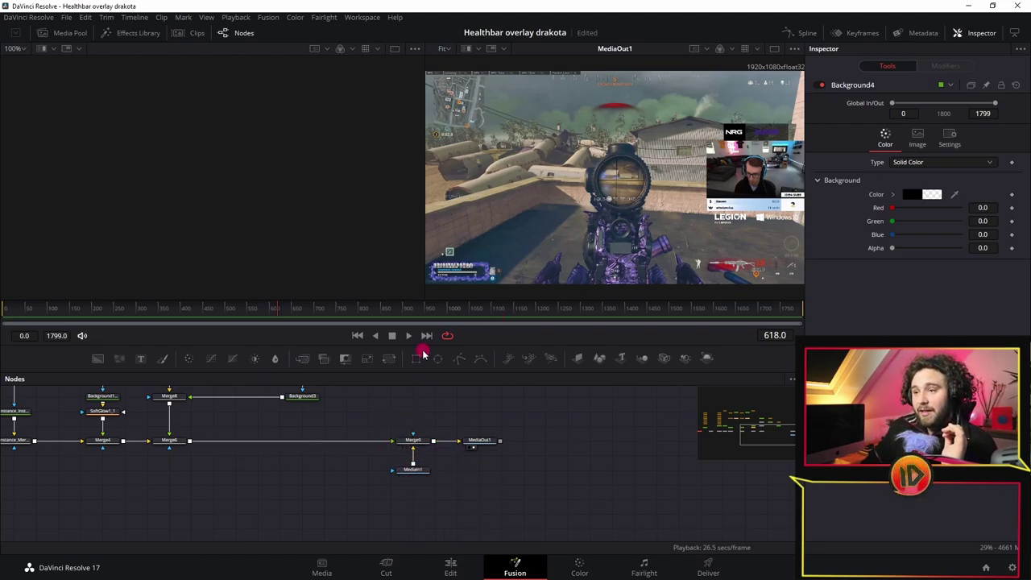
Step: Pull MediaIn1's wire off Merge9's background input, leaving the output viewer empty
{"action": "scroll", "coordinate": [483, 283], "scroll_direction": "up", "scroll_amount": 5}
{"action": "scroll", "coordinate": [481, 285], "scroll_direction": "down", "scroll_amount": 2}
{"action": "scroll", "coordinate": [479, 287], "scroll_direction": "up", "scroll_amount": 2}
{"action": "scroll", "coordinate": [479, 286], "scroll_direction": "down", "scroll_amount": 5}
{"action": "scroll", "coordinate": [427, 467], "scroll_direction": "up", "scroll_amount": 2}
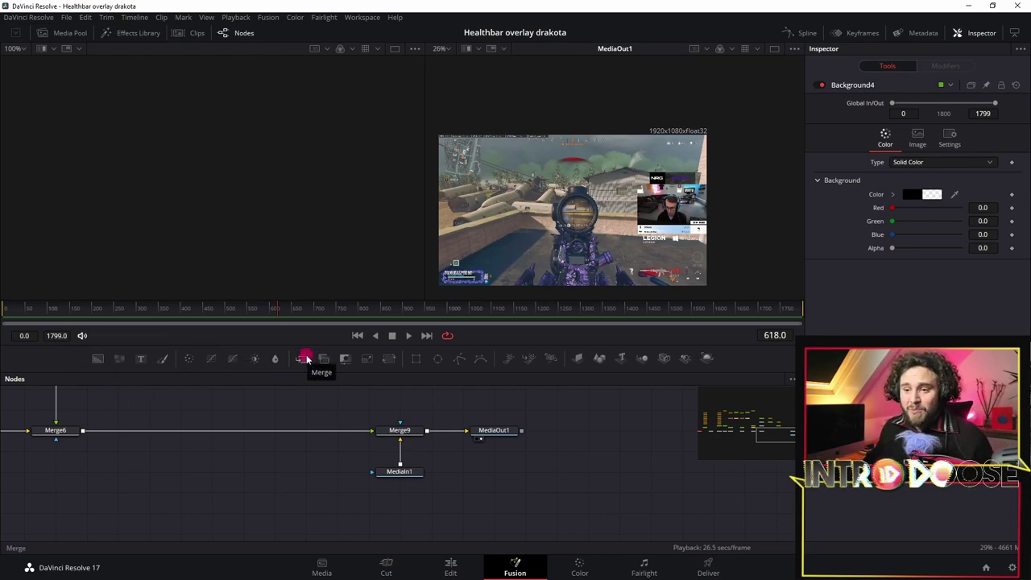
{"action": "left_click_drag", "start_coordinate": [305, 359], "coordinate": [375, 419]}
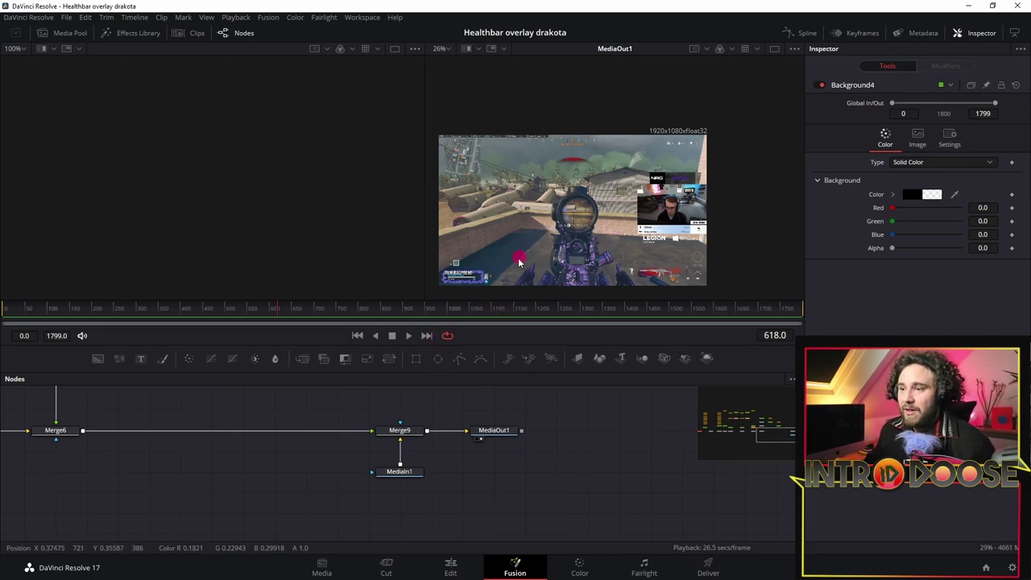
{"action": "scroll", "coordinate": [527, 252], "scroll_direction": "up", "scroll_amount": 4}
{"action": "scroll", "coordinate": [596, 201], "scroll_direction": "down", "scroll_amount": 3}
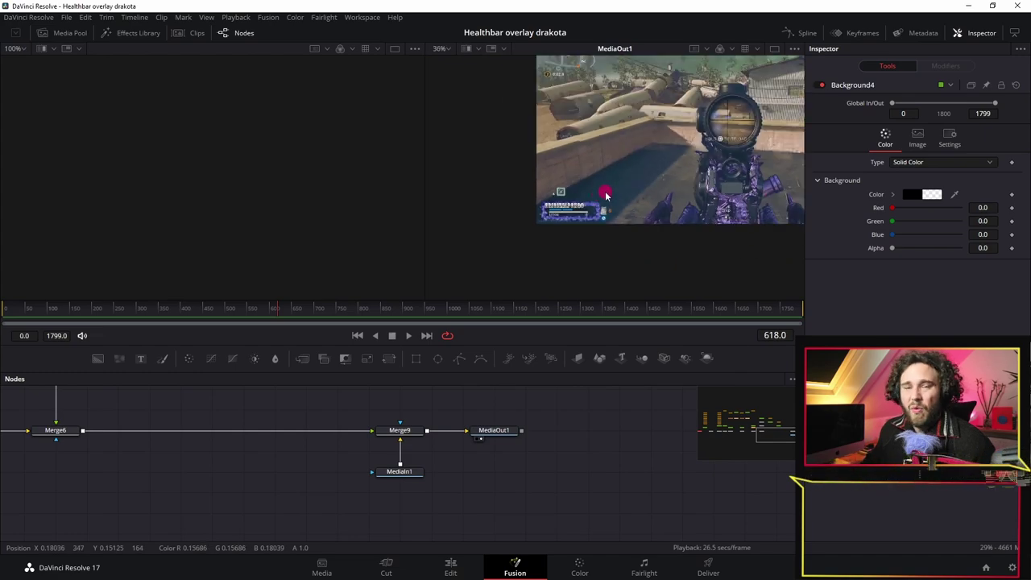
{"action": "left_click_drag", "start_coordinate": [617, 175], "coordinate": [487, 246]}
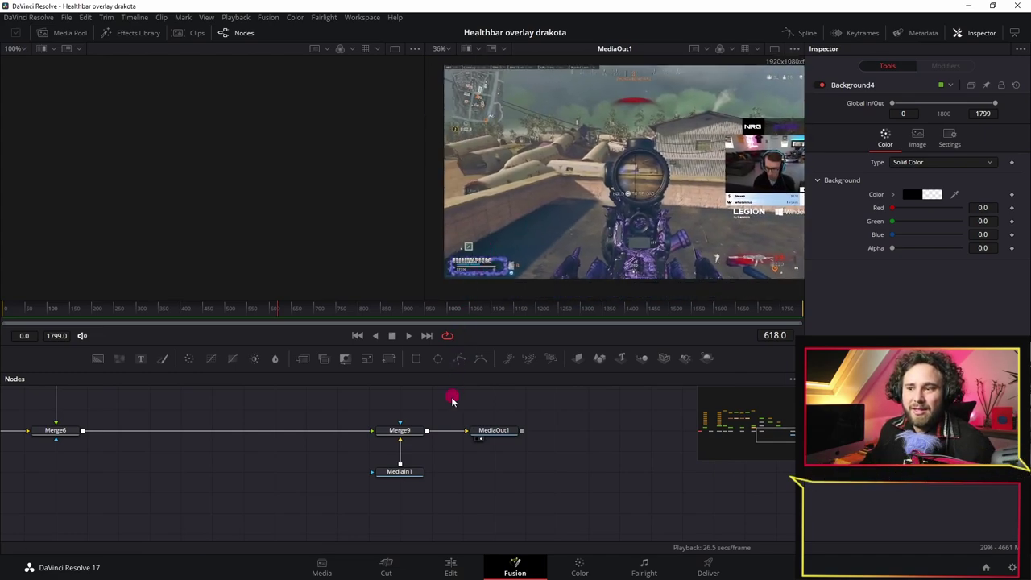
{"action": "left_click_drag", "start_coordinate": [400, 472], "coordinate": [397, 491]}
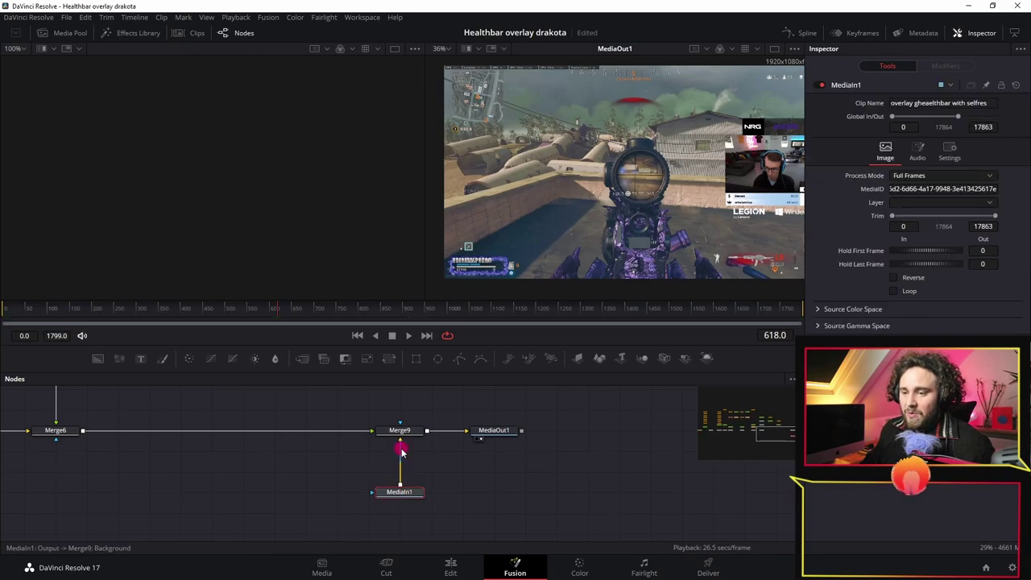
{"action": "left_click_drag", "start_coordinate": [398, 444], "coordinate": [396, 465]}
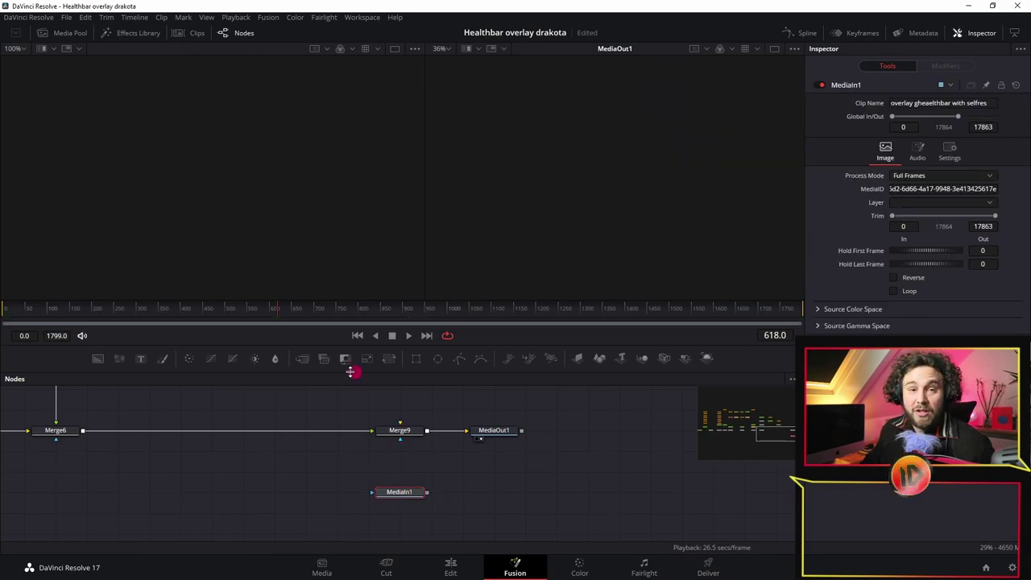
Step: Move Merge9 aside and wire Merge6's output directly into MediaOut1
{"action": "left_click_drag", "start_coordinate": [391, 435], "coordinate": [392, 477]}
{"action": "left_click", "coordinate": [67, 434]}
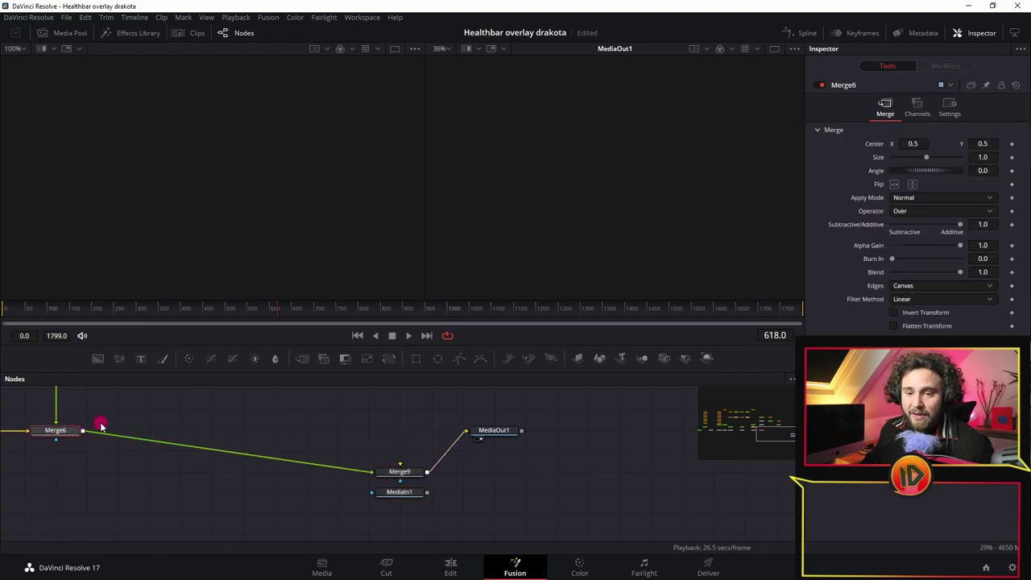
{"action": "scroll", "coordinate": [106, 429], "scroll_direction": "down", "scroll_amount": 4}
{"action": "scroll", "coordinate": [225, 451], "scroll_direction": "up", "scroll_amount": 4}
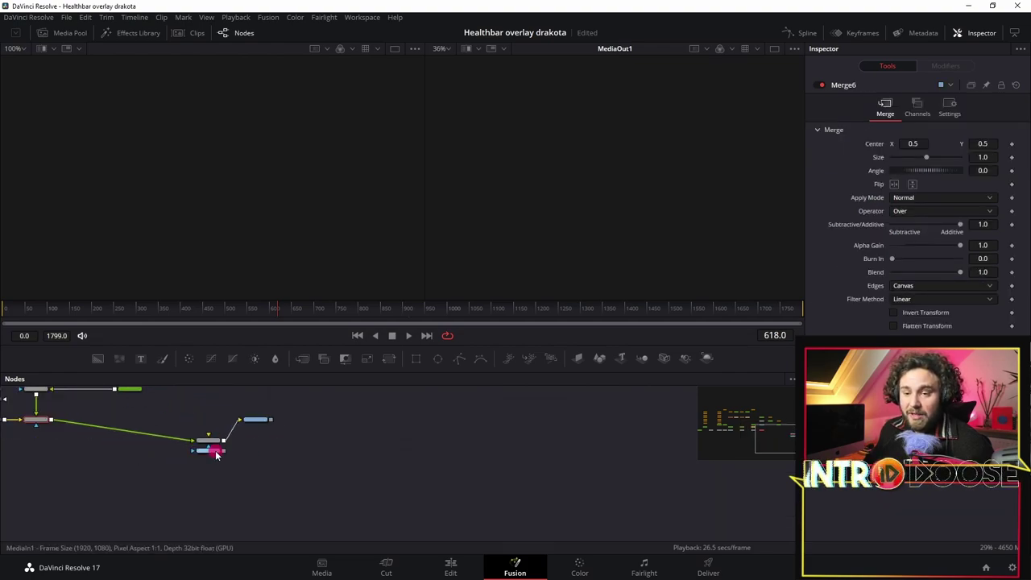
{"action": "left_click_drag", "start_coordinate": [120, 460], "coordinate": [239, 489]}
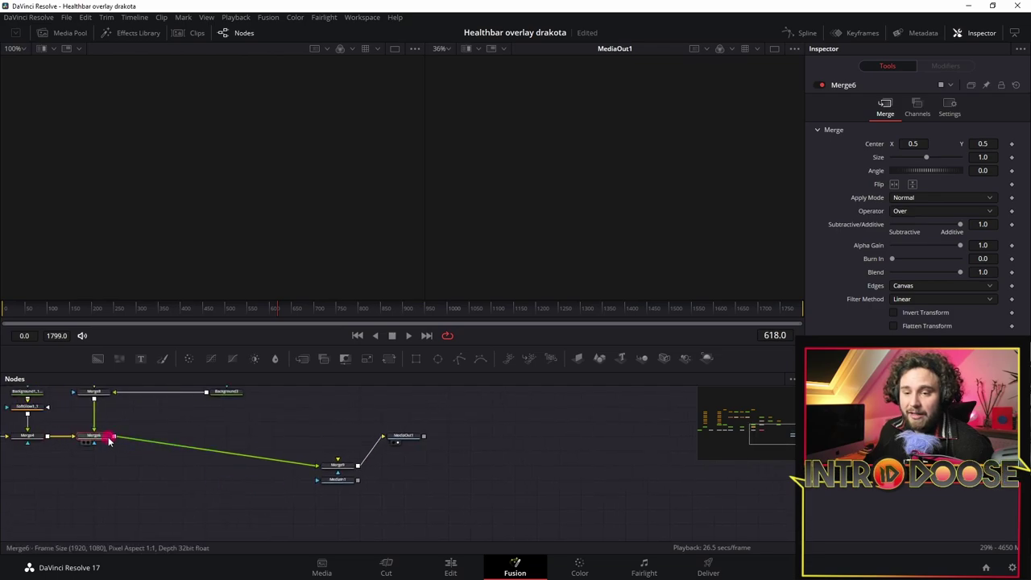
{"action": "left_click_drag", "start_coordinate": [114, 437], "coordinate": [384, 440]}
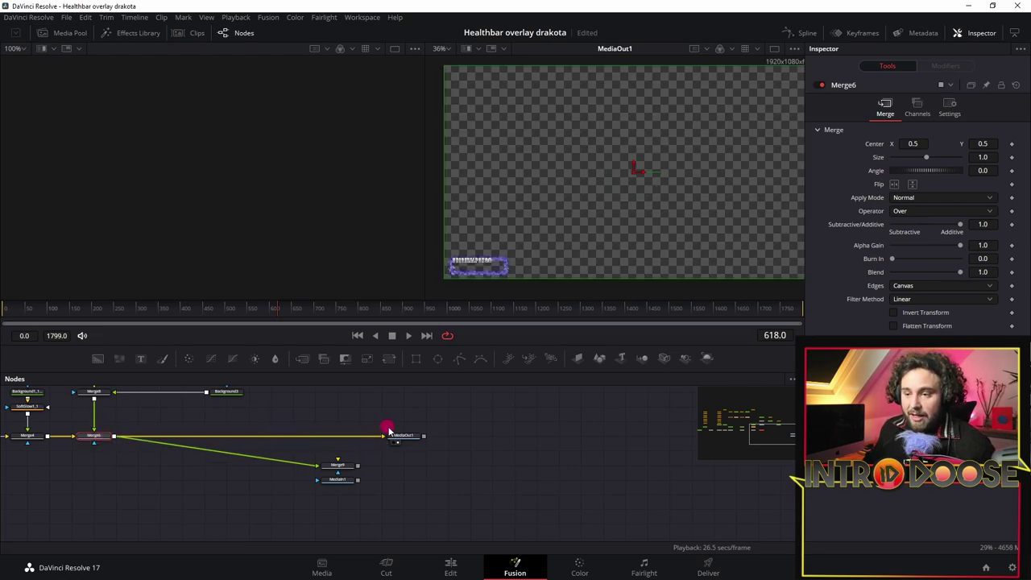
{"action": "scroll", "coordinate": [504, 278], "scroll_direction": "up", "scroll_amount": 5}
{"action": "left_click_drag", "start_coordinate": [494, 260], "coordinate": [684, 228]}
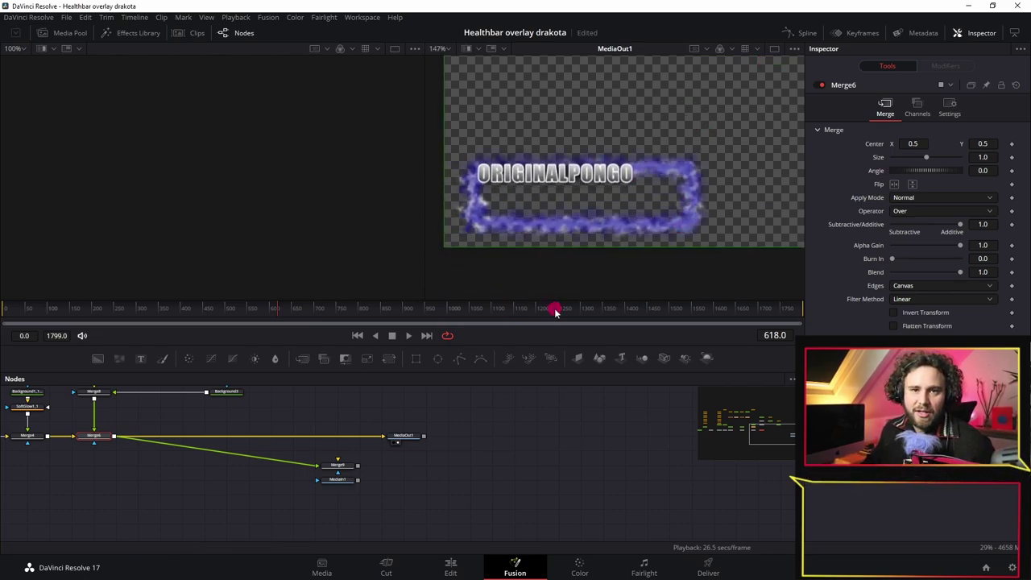
{"action": "scroll", "coordinate": [584, 201], "scroll_direction": "down", "scroll_amount": 2}
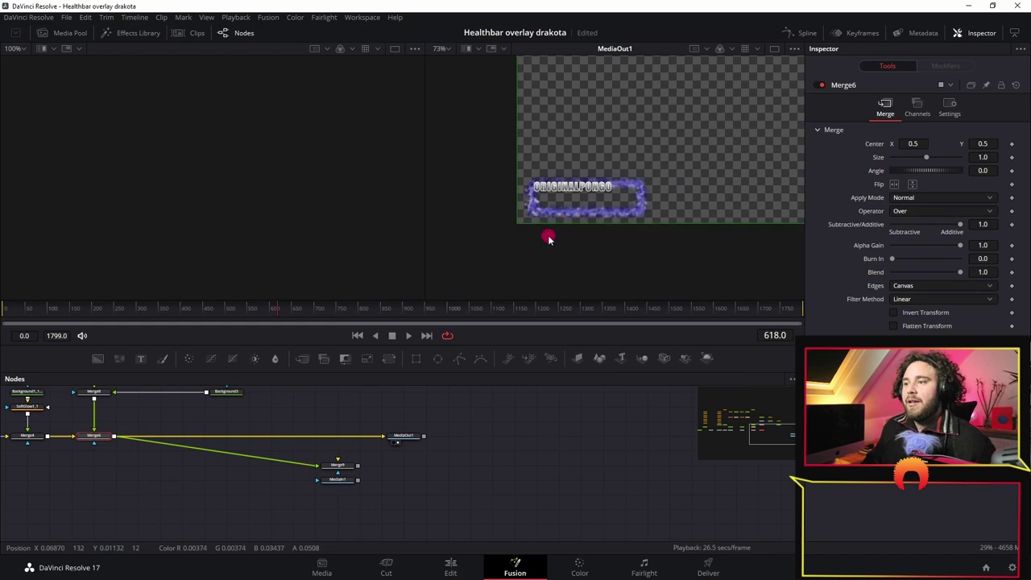
{"action": "scroll", "coordinate": [433, 443], "scroll_direction": "up", "scroll_amount": 3}
{"action": "left_click_drag", "start_coordinate": [432, 443], "coordinate": [453, 491]}
Step: Set the mergebackgroundoverlay node's Blend to 1.0
{"action": "left_click", "coordinate": [273, 488]}
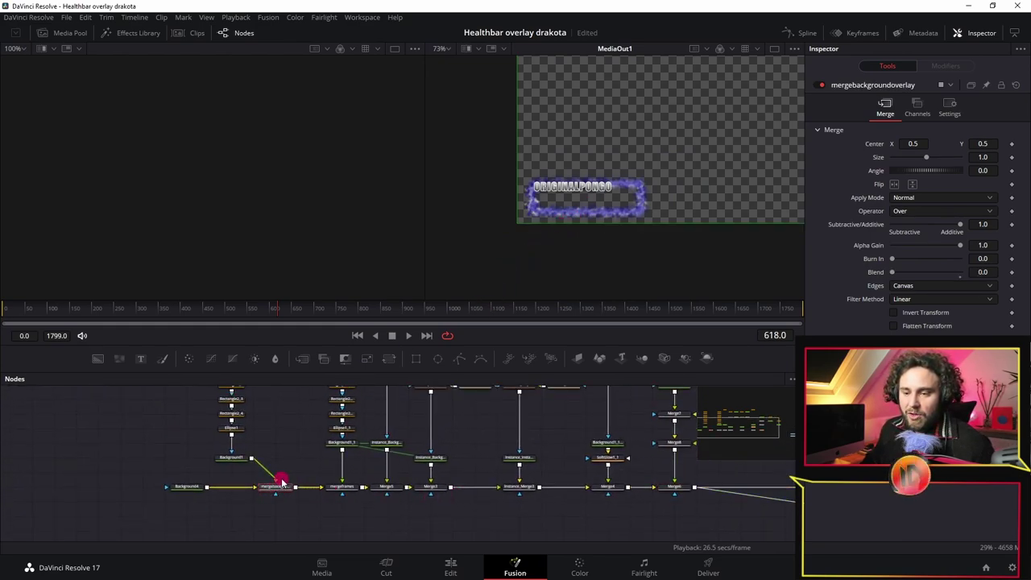
{"action": "left_click_drag", "start_coordinate": [890, 273], "coordinate": [755, 296]}
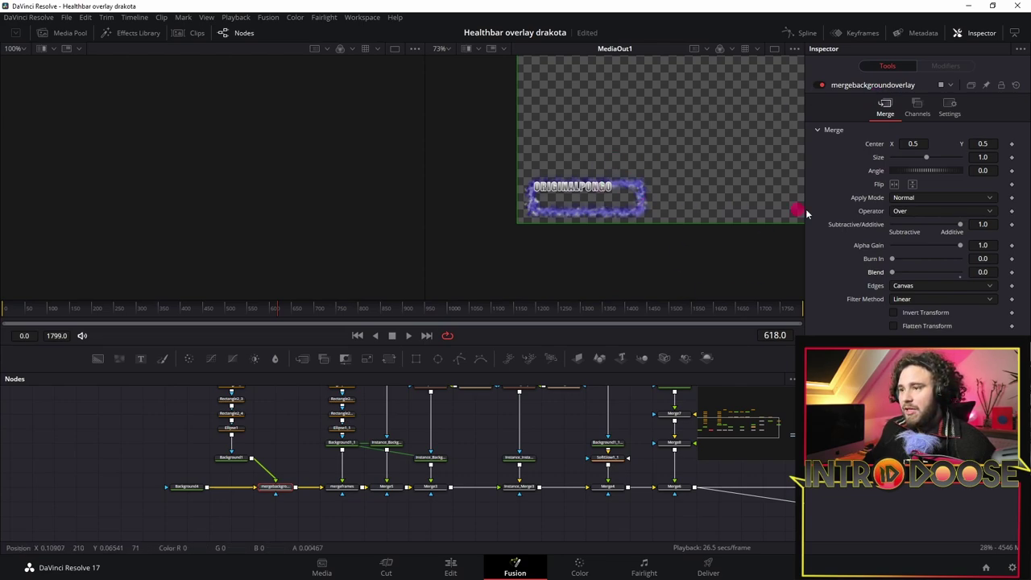
{"action": "left_click_drag", "start_coordinate": [893, 272], "coordinate": [993, 270]}
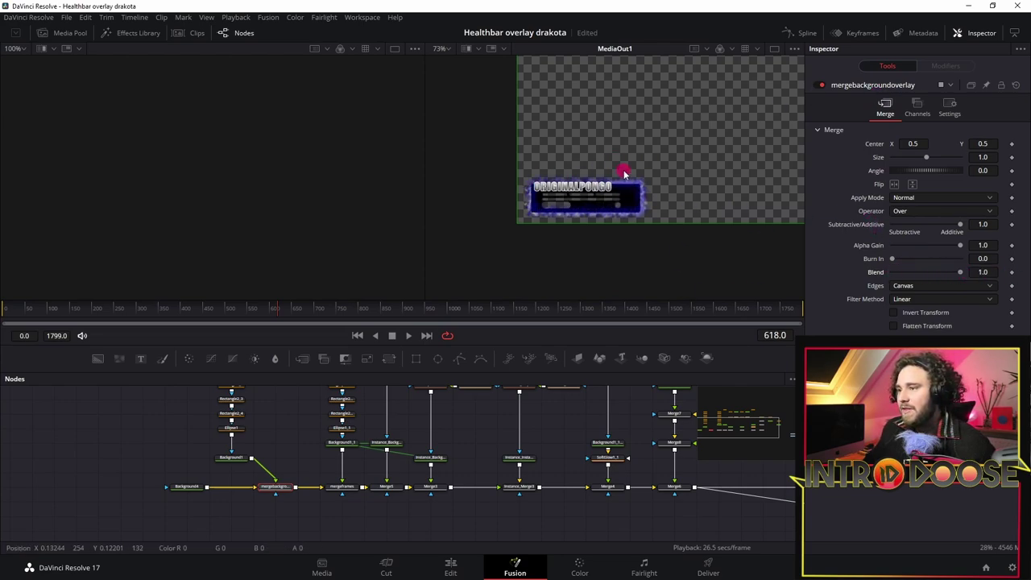
{"action": "scroll", "coordinate": [623, 173], "scroll_direction": "up", "scroll_amount": 2}
{"action": "left_click_drag", "start_coordinate": [629, 387], "coordinate": [338, 524]}
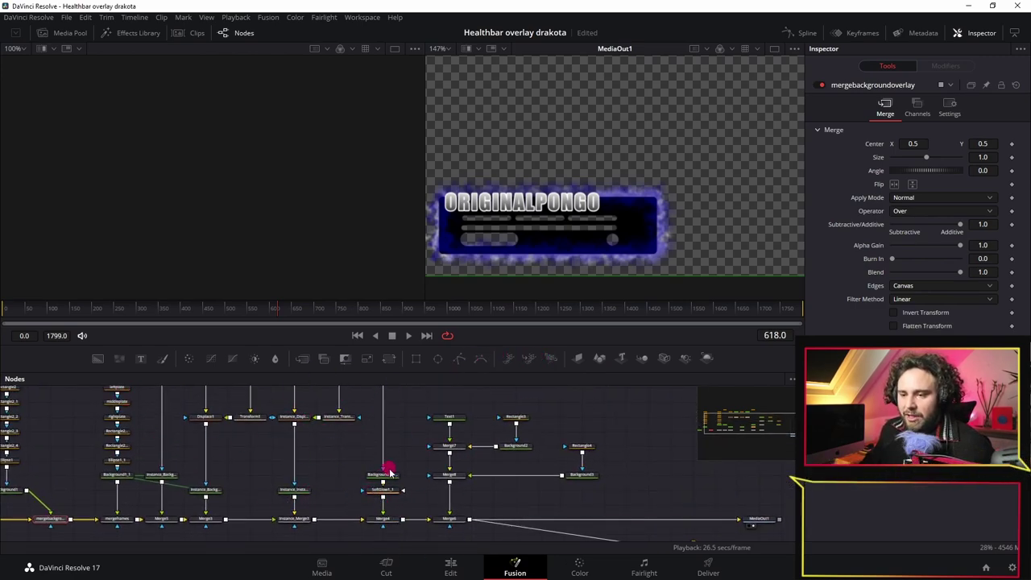
{"action": "scroll", "coordinate": [387, 467], "scroll_direction": "down", "scroll_amount": 2}
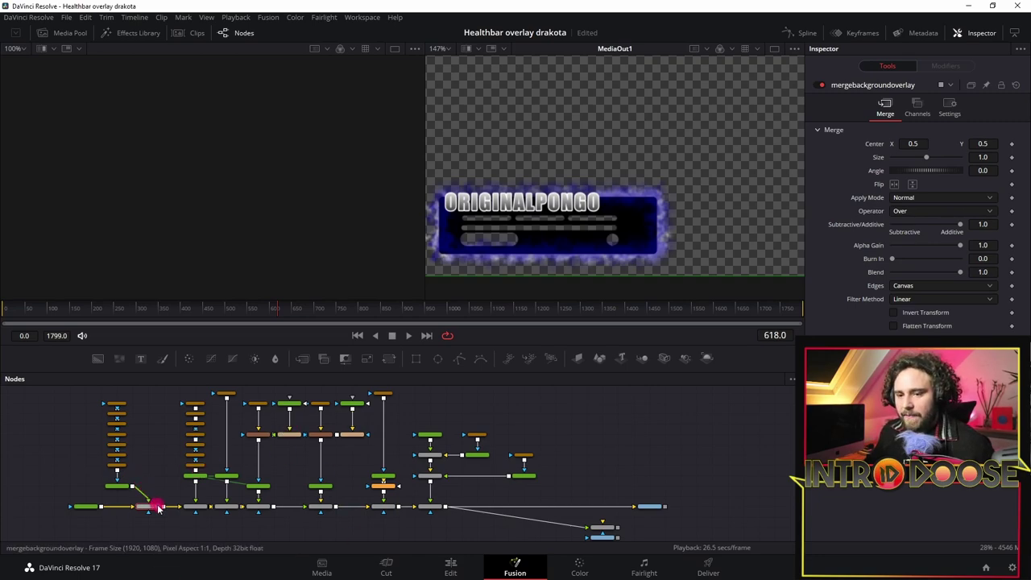
Step: Test the mergeframes Blend at 1.0, then return it to 0
{"action": "left_click", "coordinate": [194, 505]}
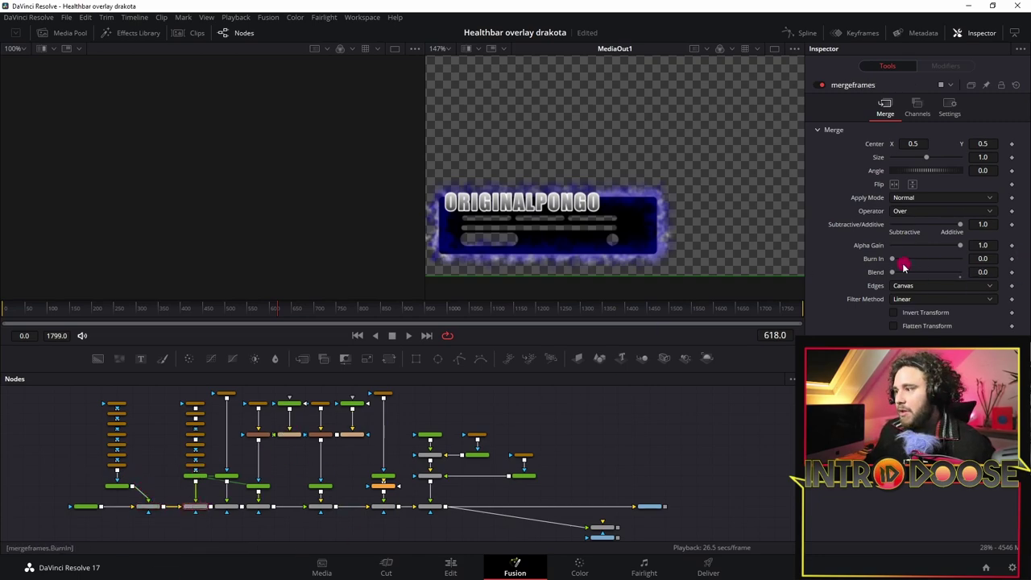
{"action": "left_click_drag", "start_coordinate": [903, 275], "coordinate": [990, 275]}
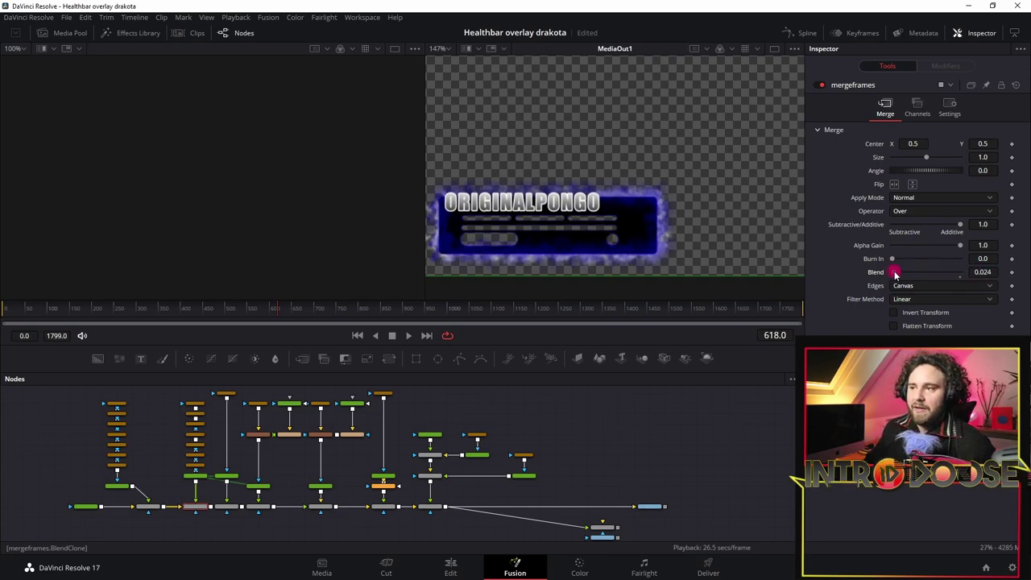
{"action": "left_click", "coordinate": [370, 239]}
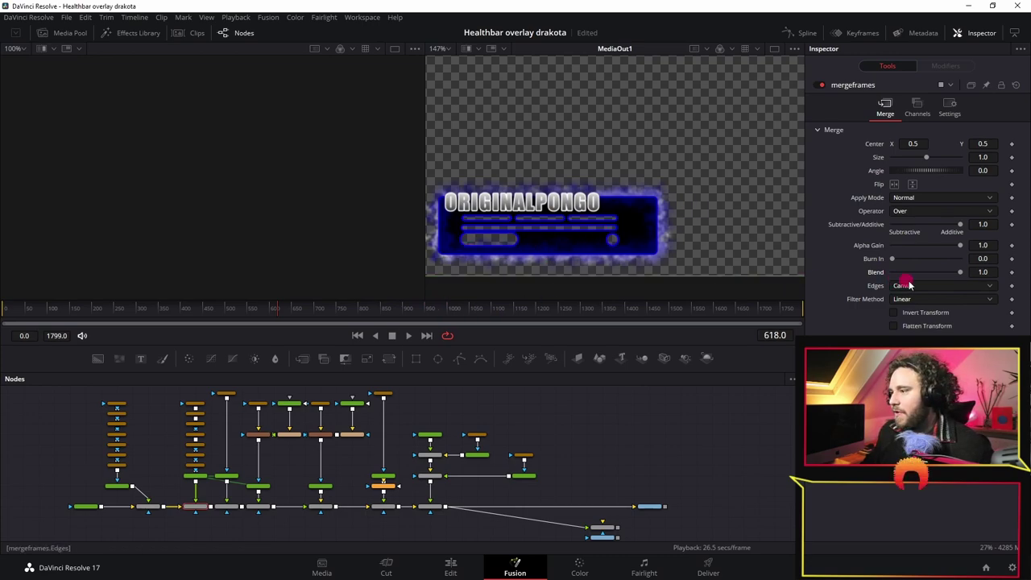
{"action": "left_click_drag", "start_coordinate": [961, 275], "coordinate": [878, 271]}
Step: Save the project and set the mergebackgroundoverlay Blend to 0.0
{"action": "left_click", "coordinate": [144, 511]}
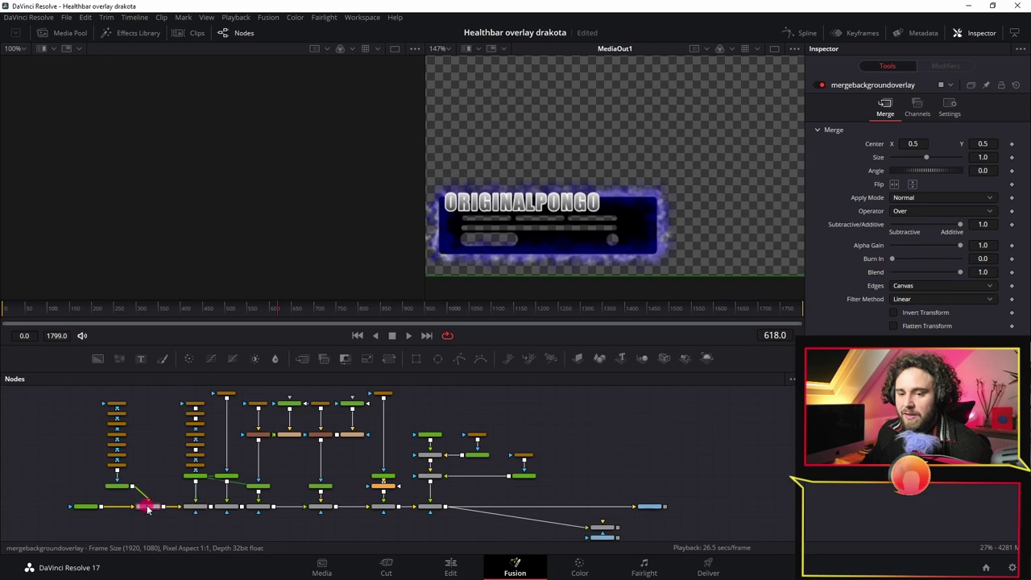
{"action": "scroll", "coordinate": [145, 507], "scroll_direction": "up", "scroll_amount": 5}
{"action": "key", "text": "ctrl+s"}
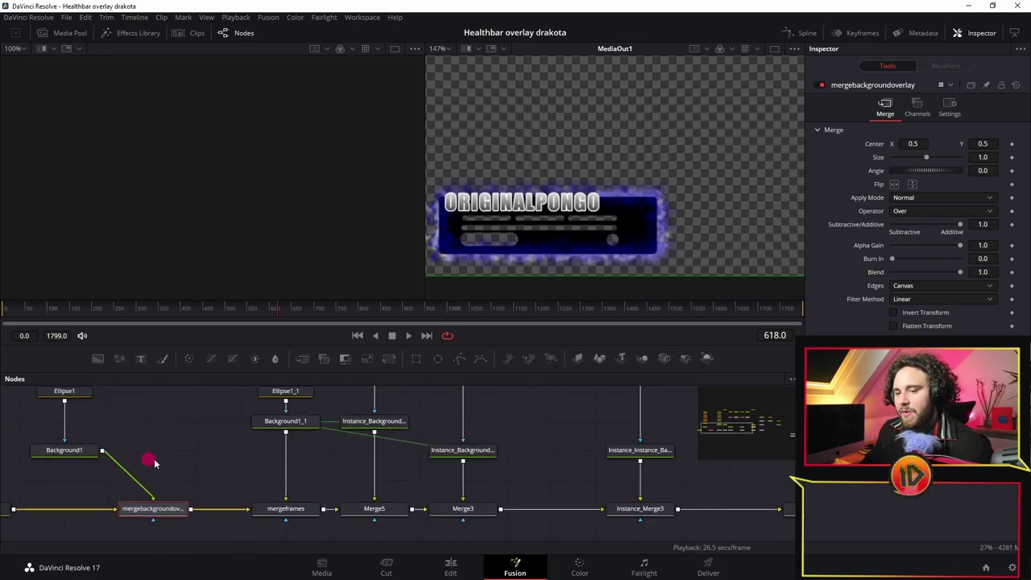
{"action": "mouse_move", "coordinate": [960, 274]}
{"action": "left_mouse_down"}
{"action": "mouse_move", "coordinate": [865, 272]}
{"action": "mouse_move", "coordinate": [779, 312]}
{"action": "left_mouse_up"}
{"action": "scroll", "coordinate": [560, 435], "scroll_direction": "down", "scroll_amount": 4}
{"action": "left_click_drag", "start_coordinate": [640, 479], "coordinate": [333, 510]}
{"action": "left_click_drag", "start_coordinate": [289, 422], "coordinate": [315, 394]}
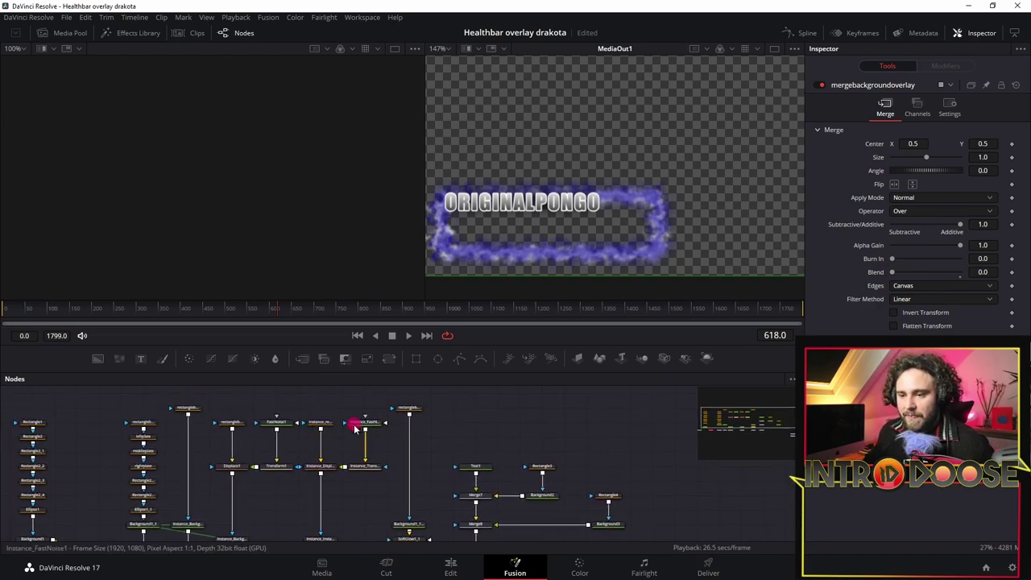
{"action": "left_click_drag", "start_coordinate": [633, 502], "coordinate": [516, 433]}
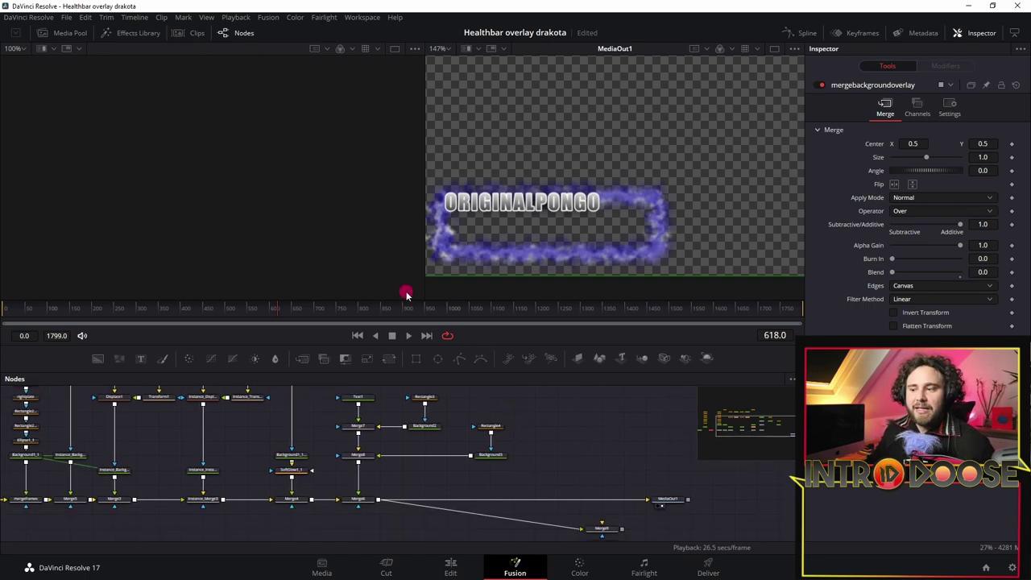
Step: Switch to the Deliver page and review the render settings
{"action": "left_click", "coordinate": [707, 568]}
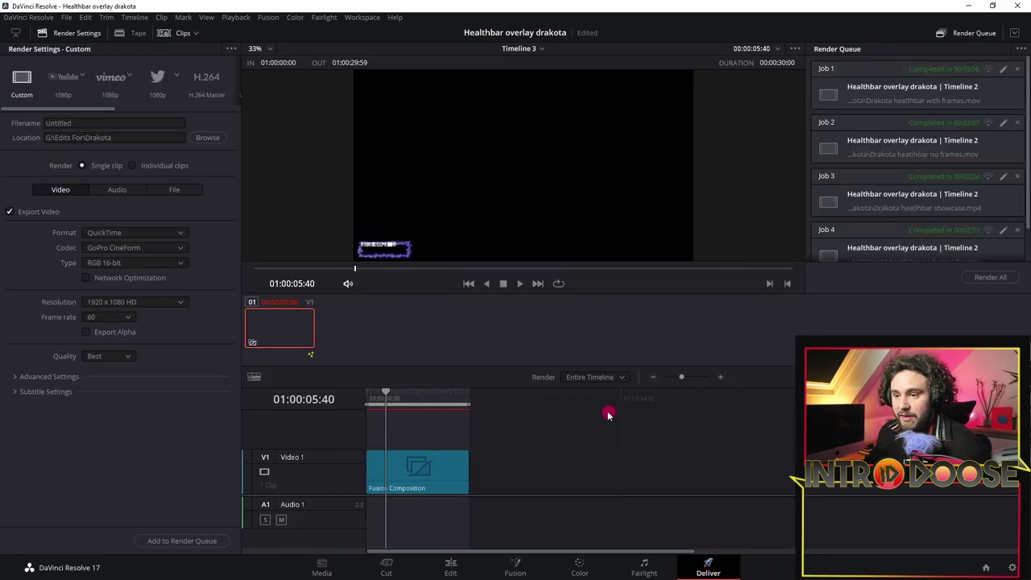
{"action": "left_click", "coordinate": [388, 405]}
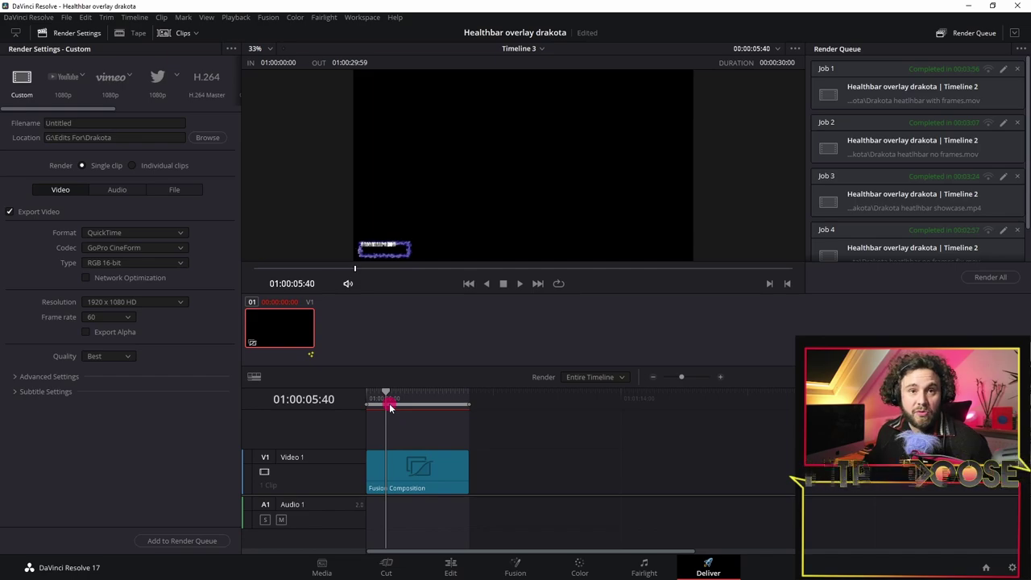
{"action": "left_click", "coordinate": [374, 518]}
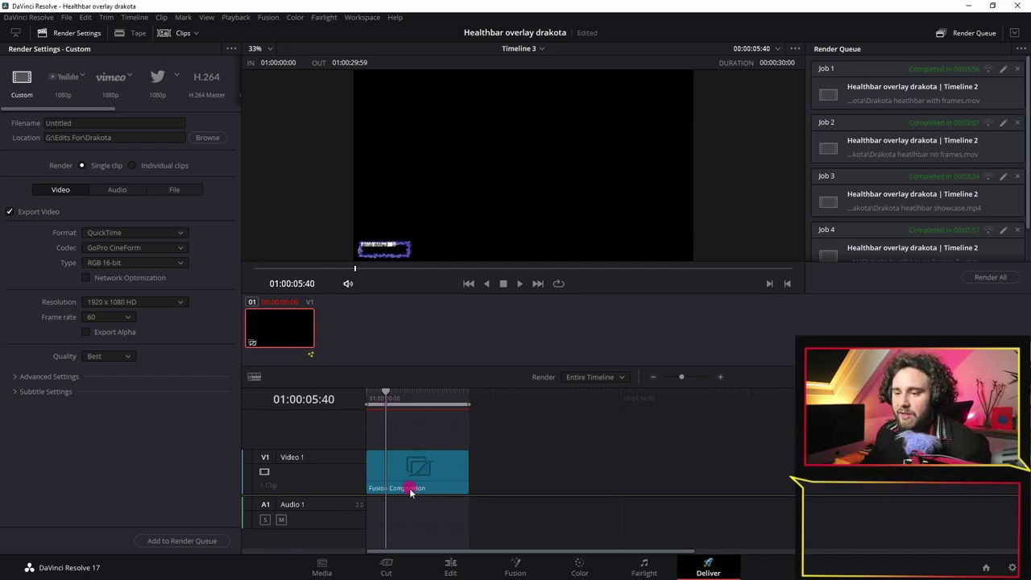
{"action": "scroll", "coordinate": [392, 233], "scroll_direction": "up", "scroll_amount": 2}
{"action": "scroll", "coordinate": [391, 230], "scroll_direction": "up", "scroll_amount": 3}
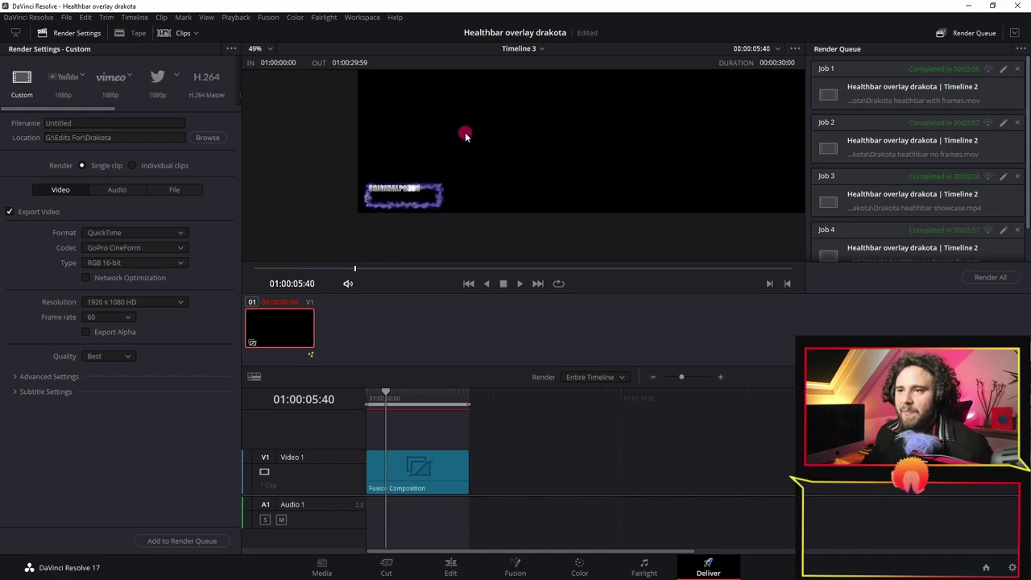
{"action": "scroll", "coordinate": [467, 141], "scroll_direction": "down", "scroll_amount": 4}
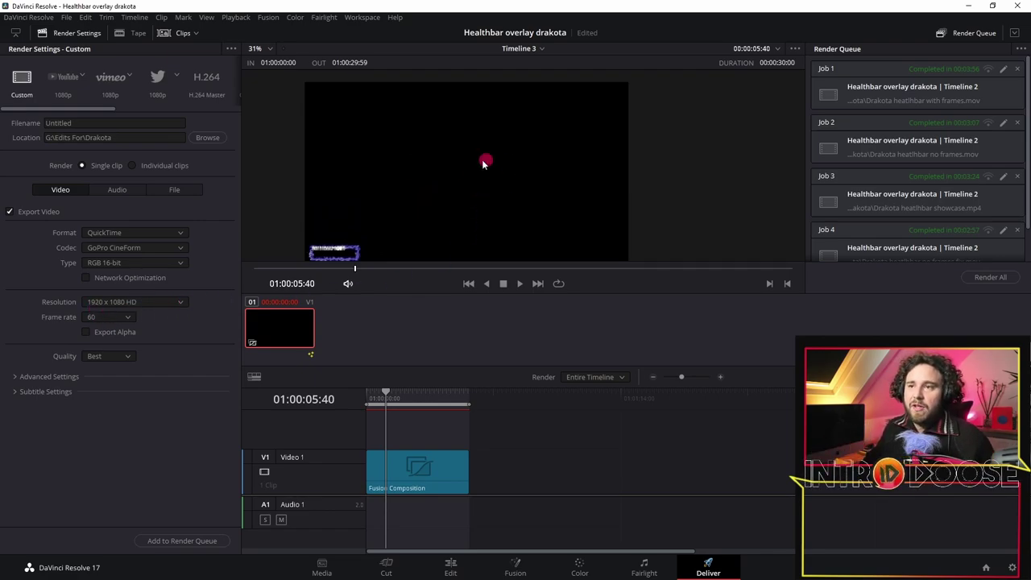
{"action": "scroll", "coordinate": [642, 199], "scroll_direction": "down", "scroll_amount": 1}
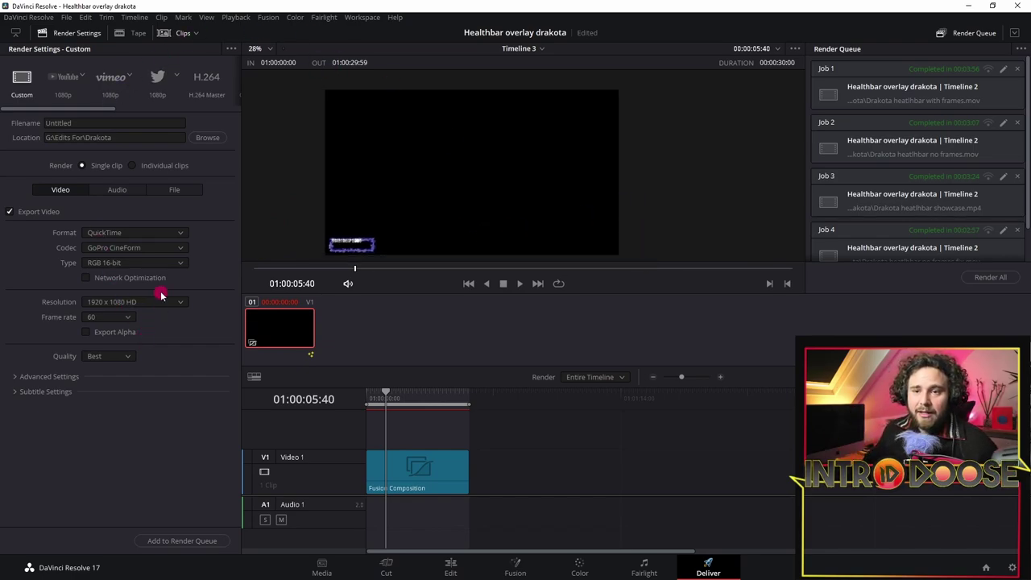
Step: Keep Format QuickTime and Codec GoPro CineForm, and enable Export Alpha
{"action": "left_click", "coordinate": [163, 235]}
{"action": "left_click", "coordinate": [117, 352]}
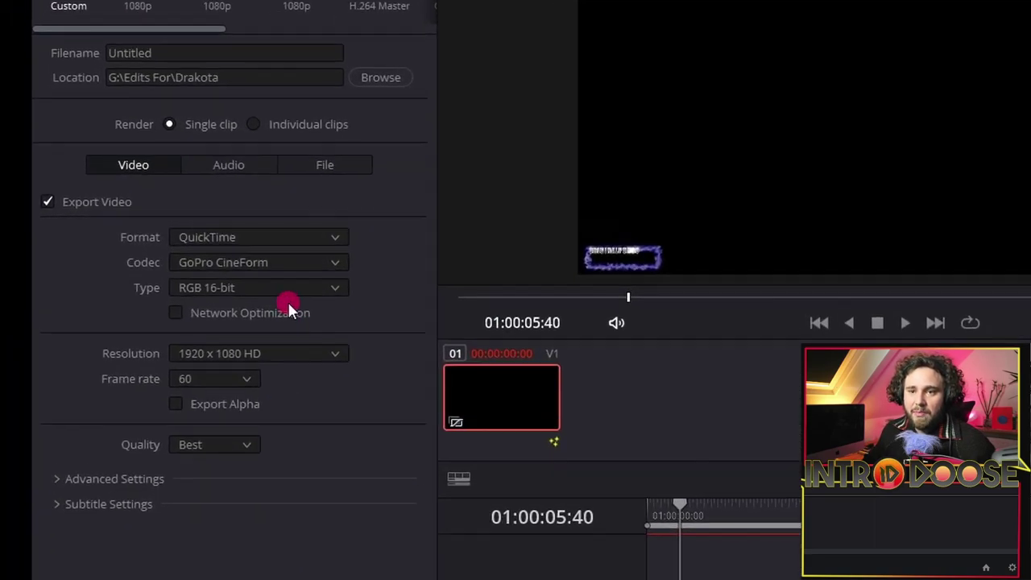
{"action": "left_click", "coordinate": [288, 264]}
{"action": "left_click", "coordinate": [295, 332]}
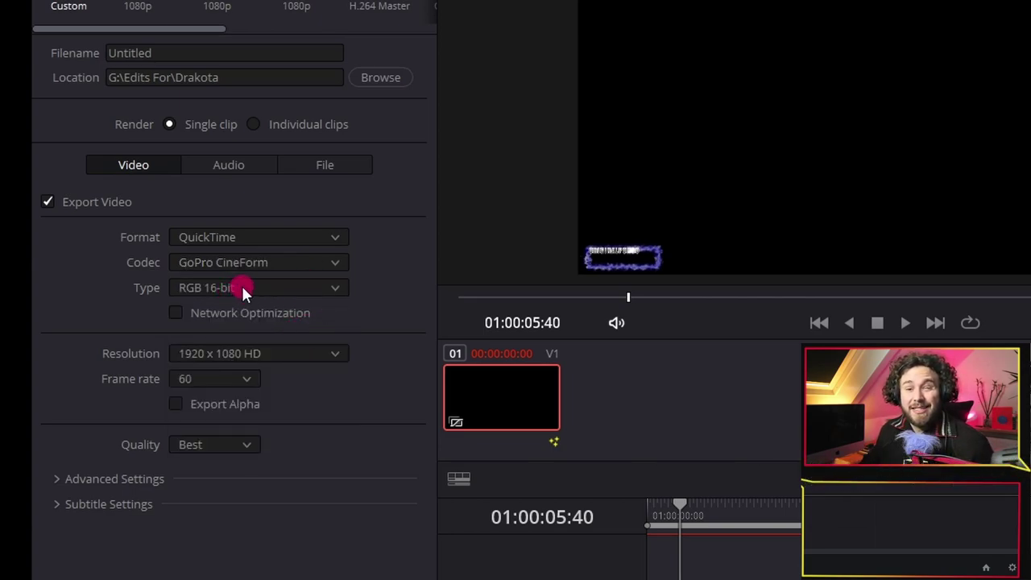
{"action": "left_click", "coordinate": [178, 405]}
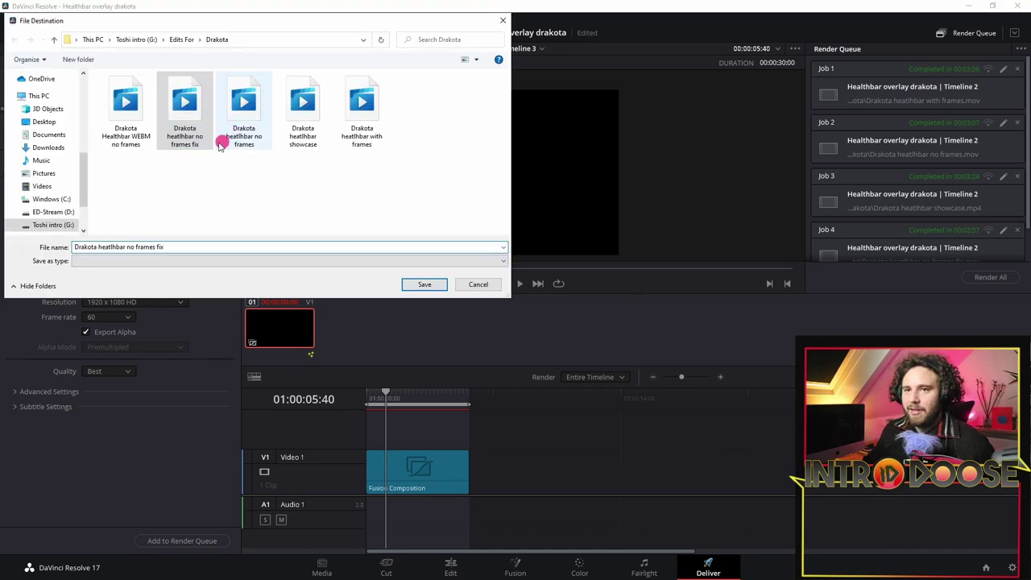
Step: Create a new folder 'ogp' inside G:\Edits For and open it
{"action": "scroll", "coordinate": [60, 178], "scroll_direction": "down", "scroll_amount": 1}
{"action": "left_click", "coordinate": [55, 207]}
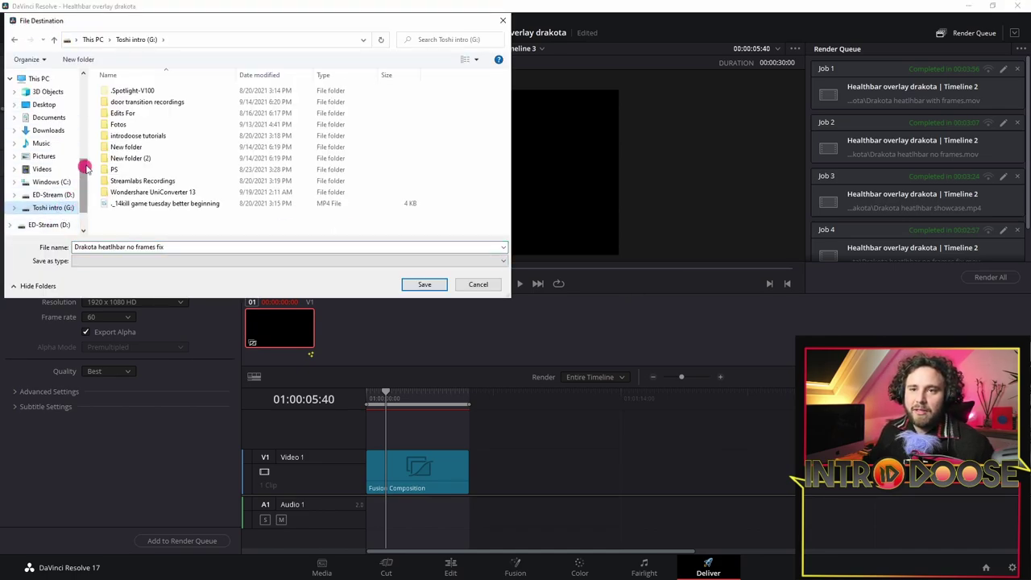
{"action": "left_click", "coordinate": [149, 115]}
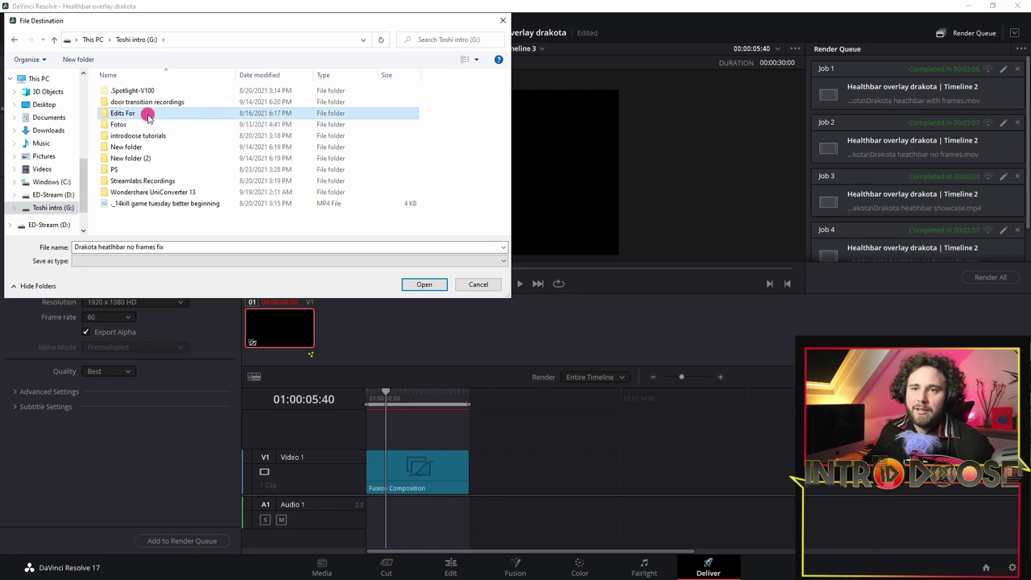
{"action": "double_click", "coordinate": [172, 113]}
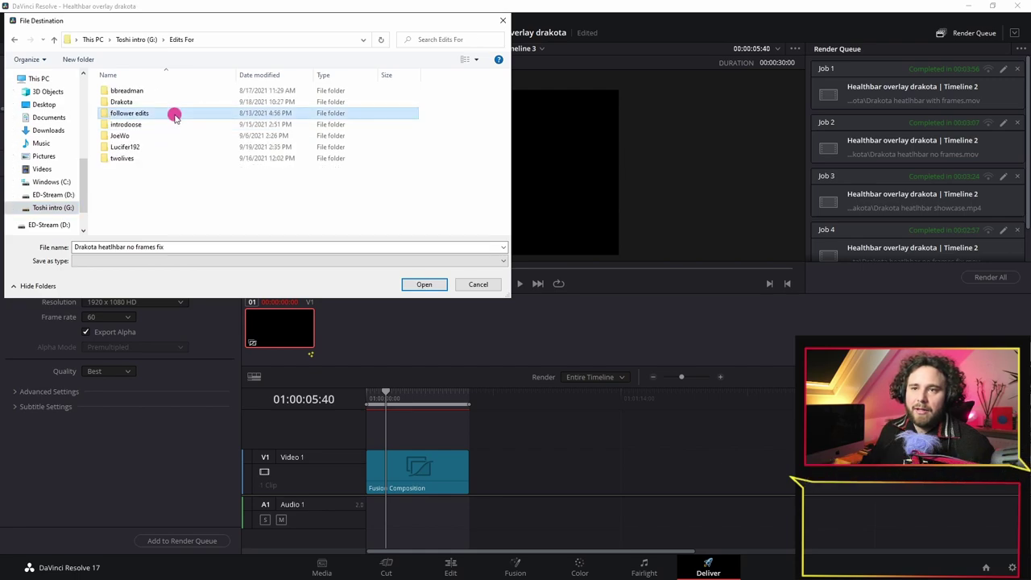
{"action": "left_click", "coordinate": [173, 211]}
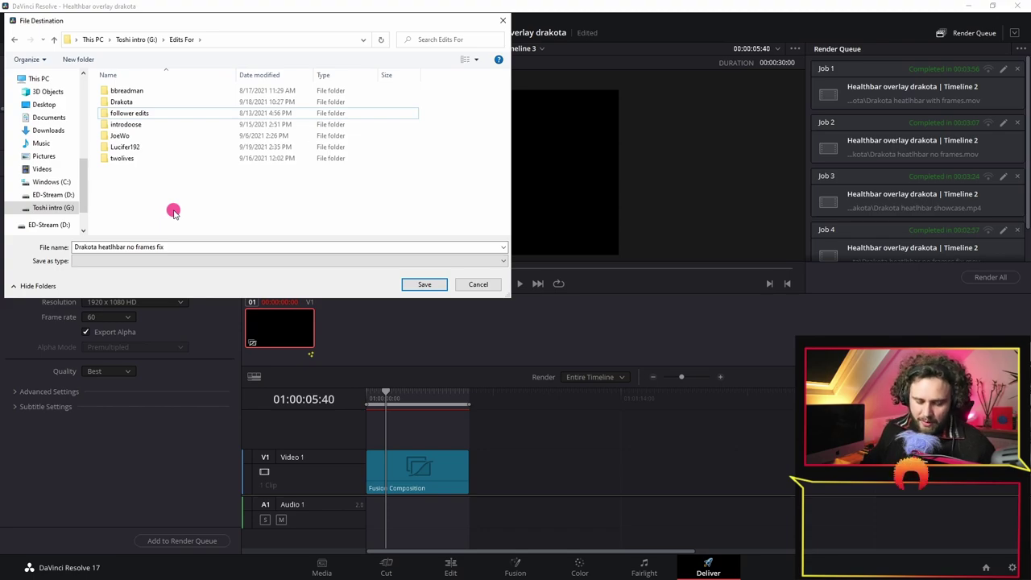
{"action": "key", "text": "ctrl+shift+n"}
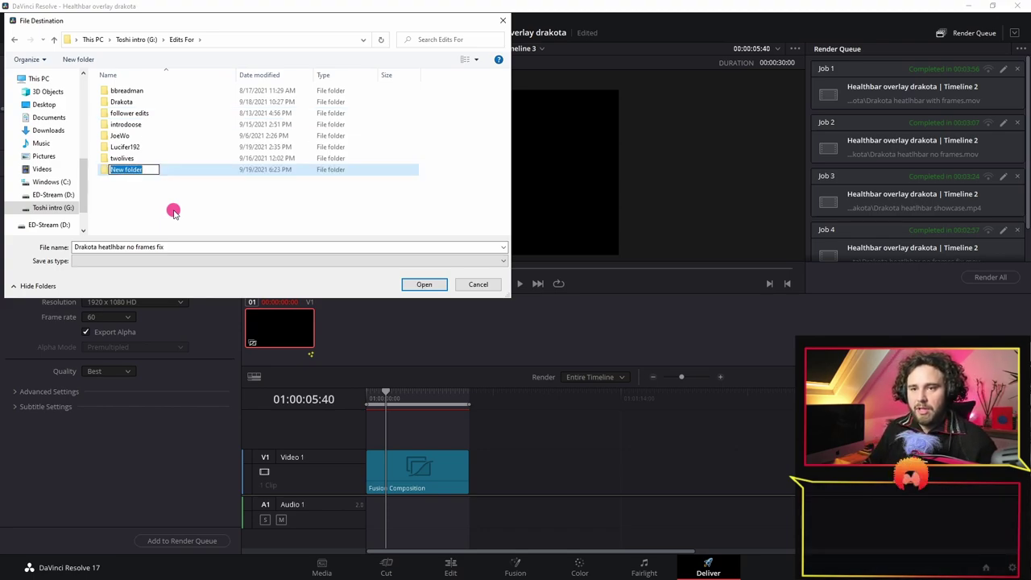
{"action": "type", "text": "ogp"}
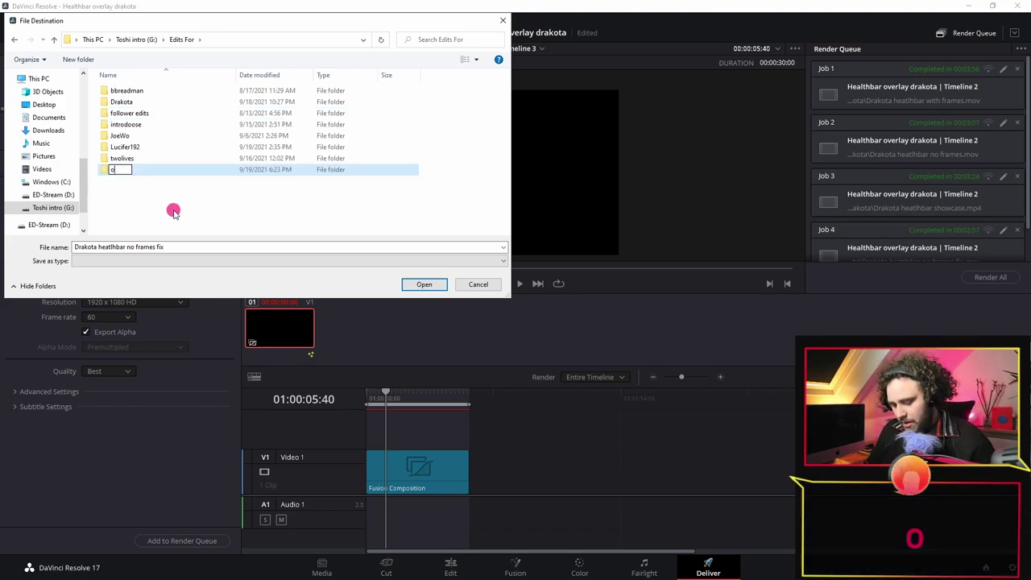
{"action": "left_click", "coordinate": [209, 196]}
{"action": "double_click", "coordinate": [209, 172]}
Step: Name the output file 'ogp no border overlay' and confirm the location
{"action": "left_click_drag", "start_coordinate": [187, 246], "coordinate": [44, 243]}
{"action": "type", "text": "o"}
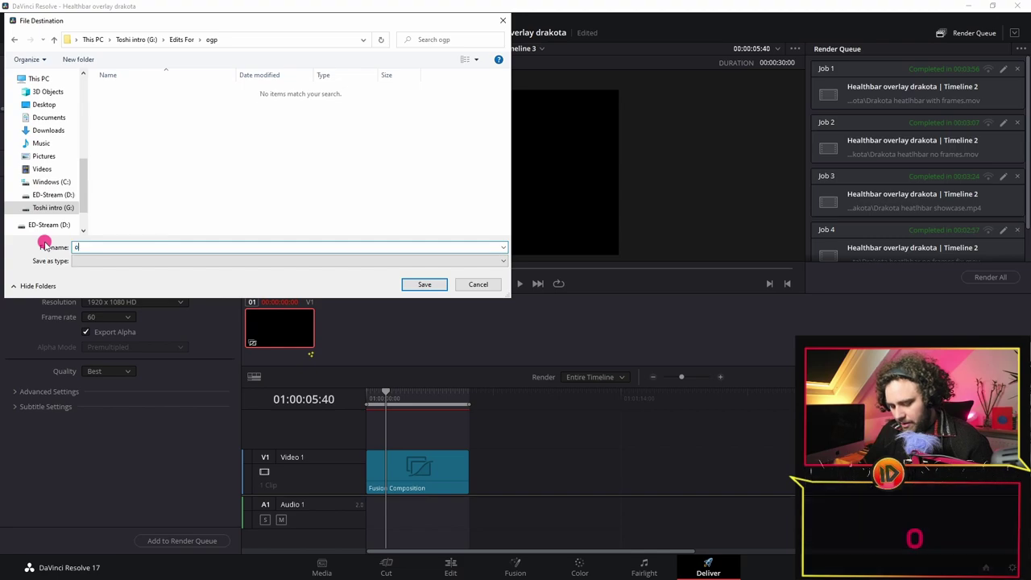
{"action": "type", "text": "gp no bord"}
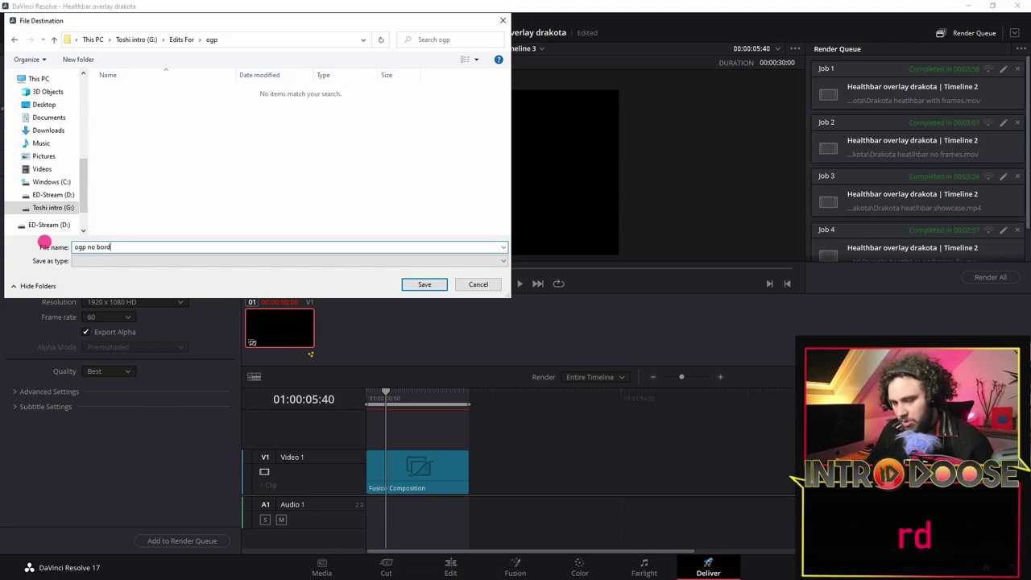
{"action": "type", "text": "er overlay"}
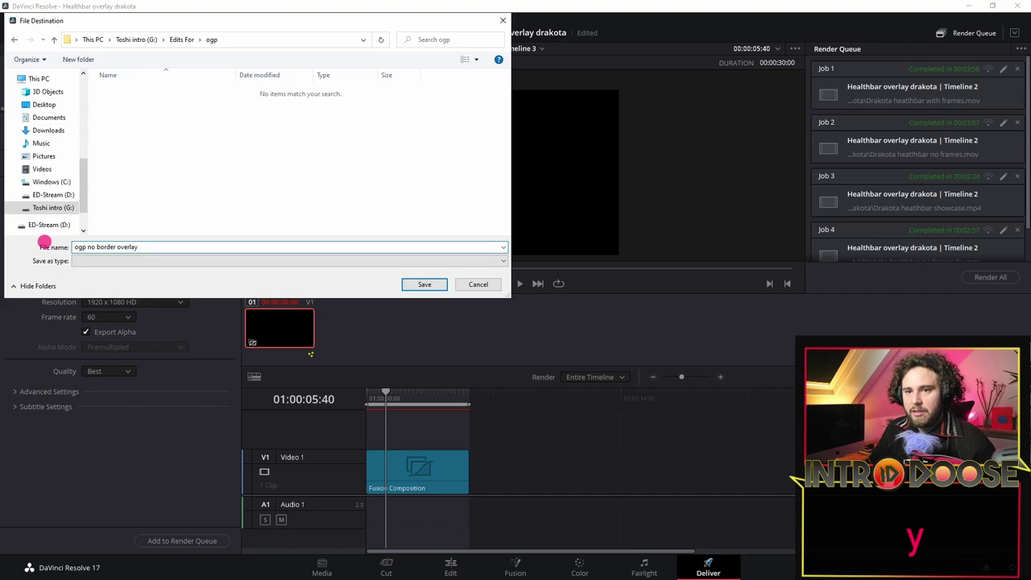
{"action": "key", "text": "Return"}
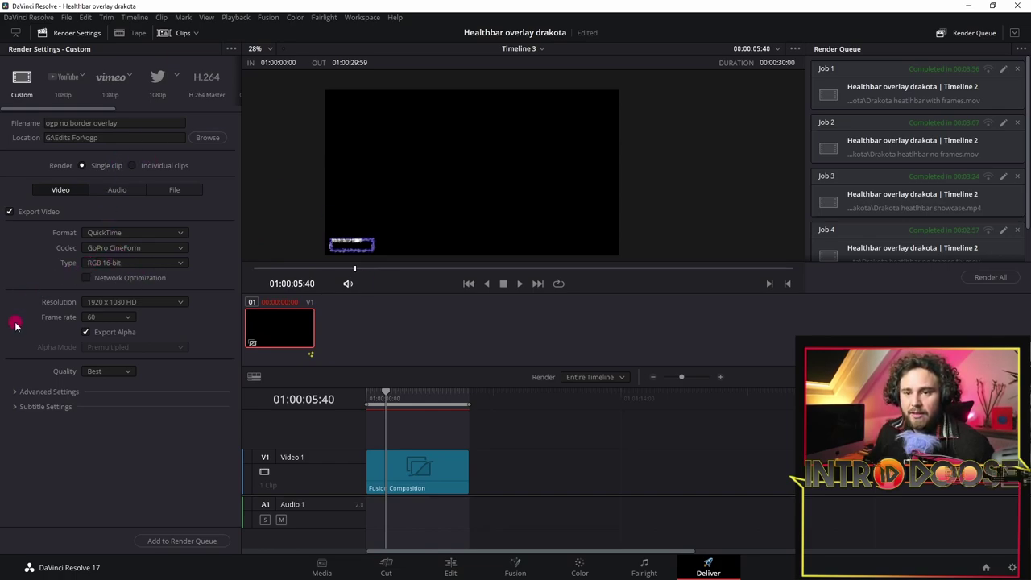
Step: Queue and render 'ogp no border overlay.mov' as Job 5, then bring Streamlabs OBS forward
{"action": "left_click", "coordinate": [203, 541]}
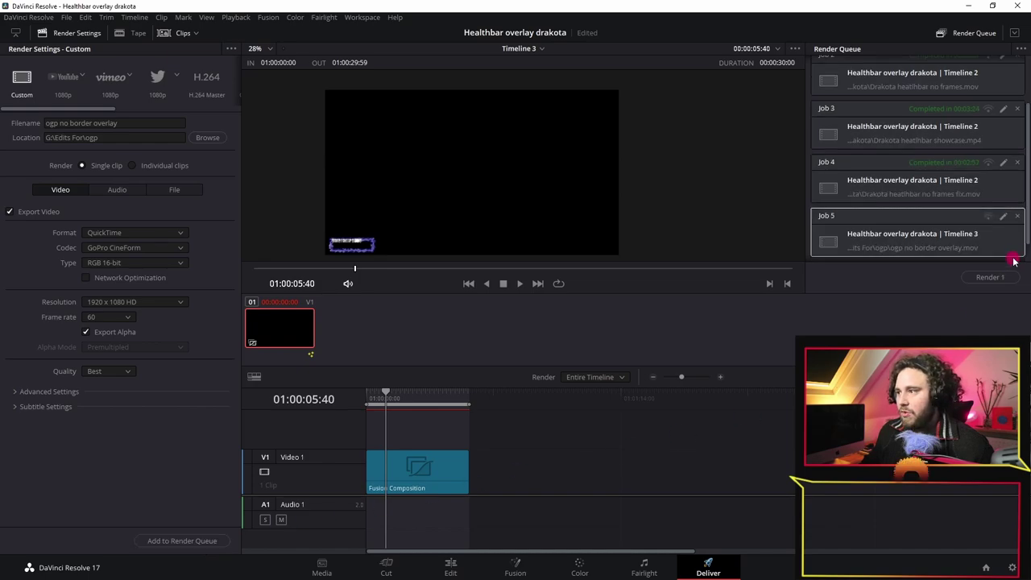
{"action": "scroll", "coordinate": [1006, 245], "scroll_direction": "down", "scroll_amount": 1}
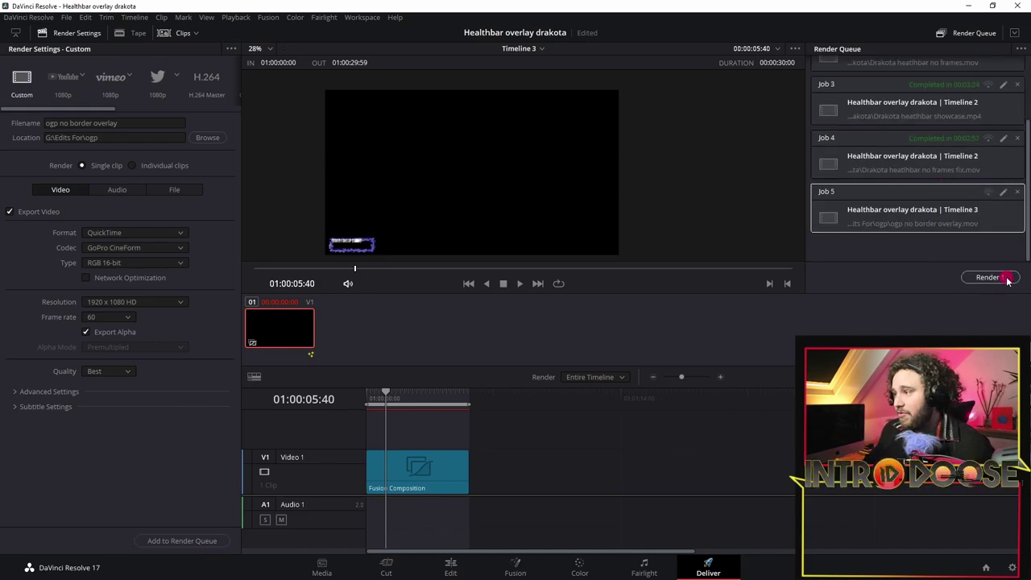
{"action": "left_click", "coordinate": [986, 284]}
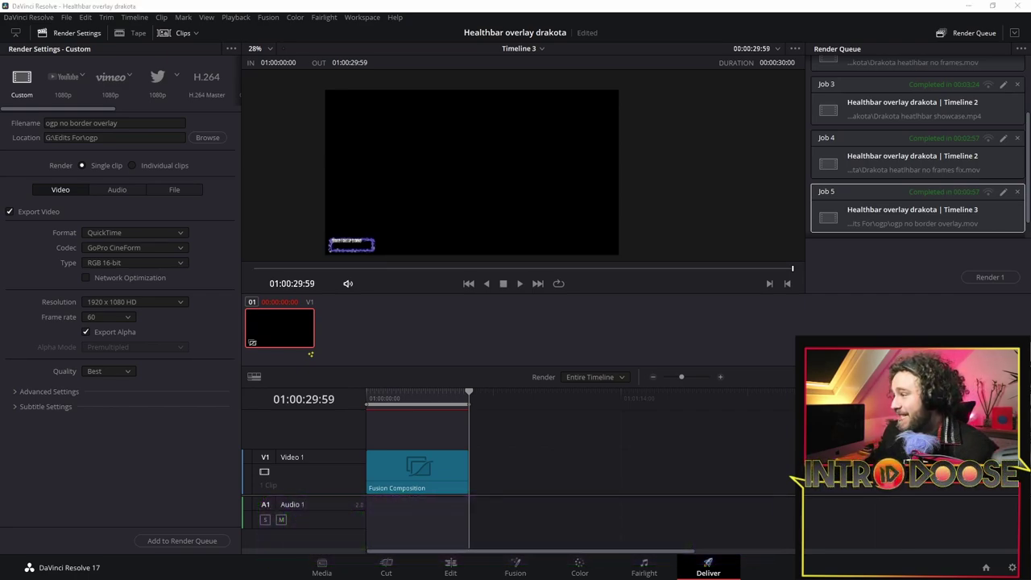
{"action": "left_click_drag", "start_coordinate": [1019, 48], "coordinate": [301, 27]}
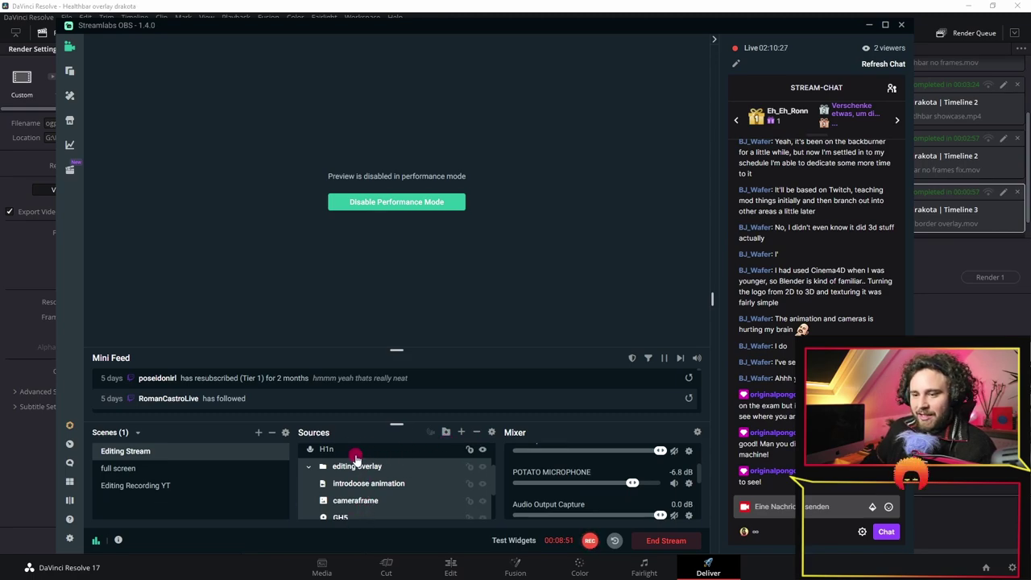
Step: Add a brand-new Media Source named 'ogp' from the Sources panel of the Editing Stream scene
{"action": "scroll", "coordinate": [330, 455], "scroll_direction": "up", "scroll_amount": 2}
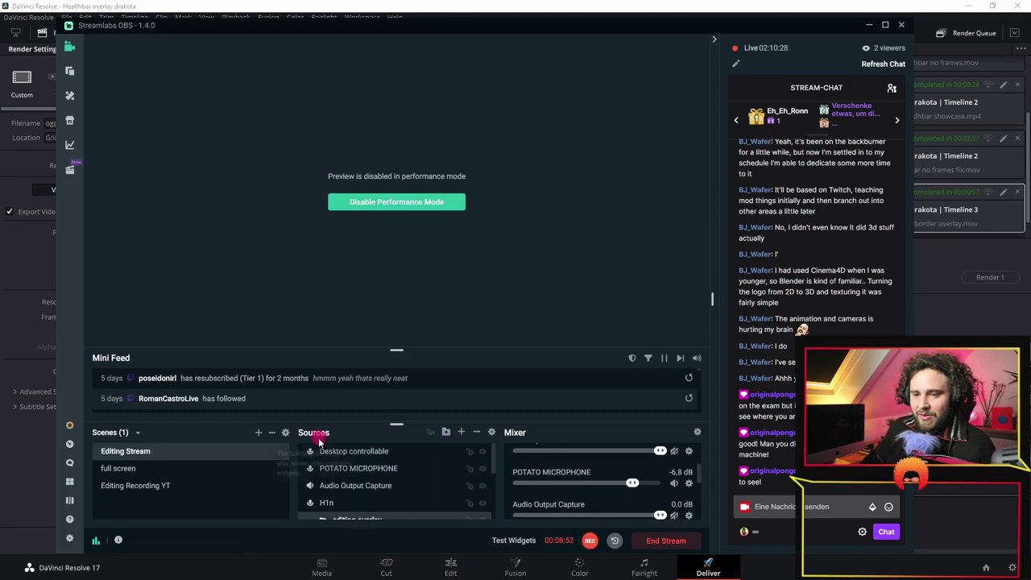
{"action": "left_click", "coordinate": [462, 434]}
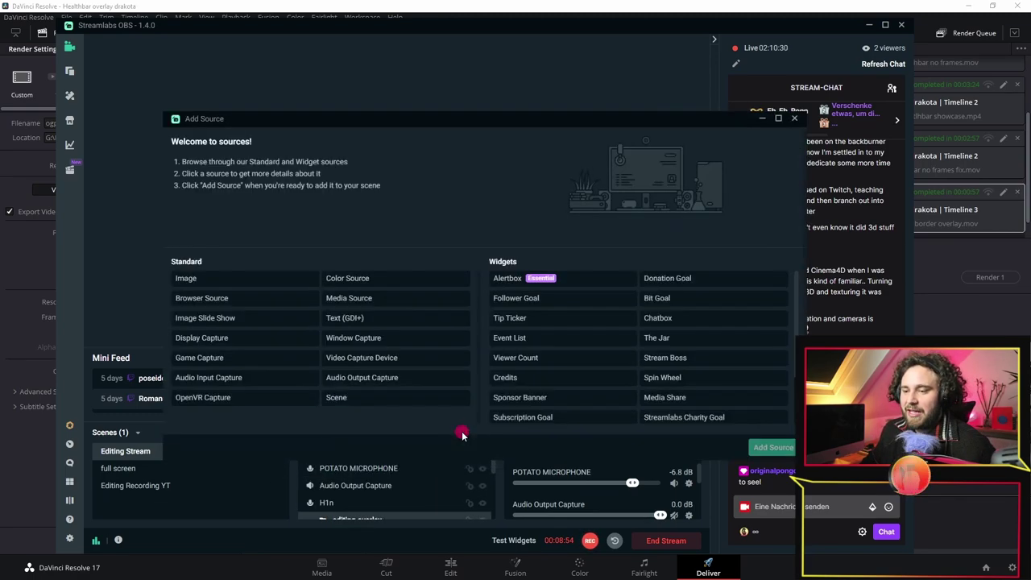
{"action": "left_click", "coordinate": [383, 301]}
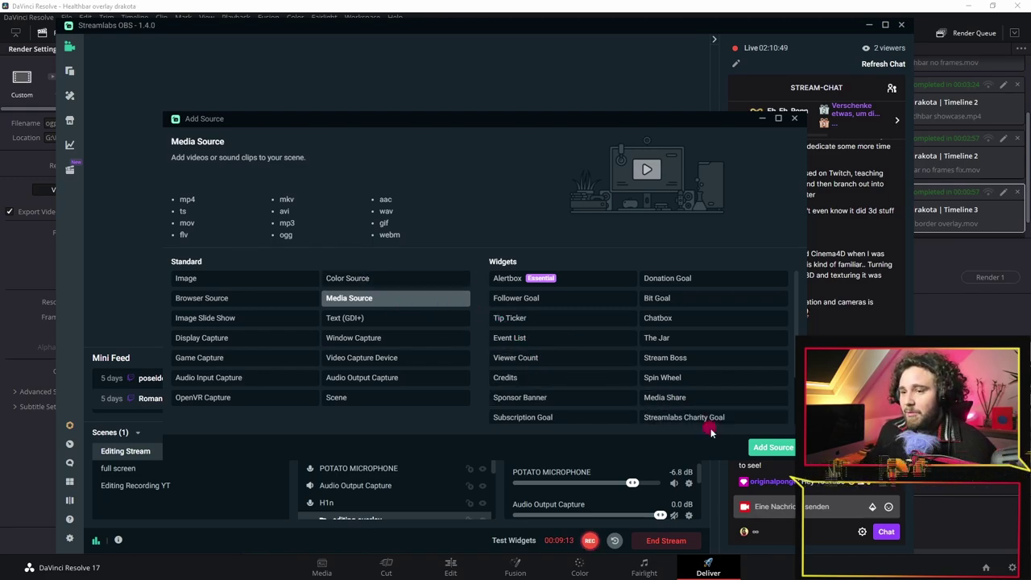
{"action": "left_click", "coordinate": [771, 448]}
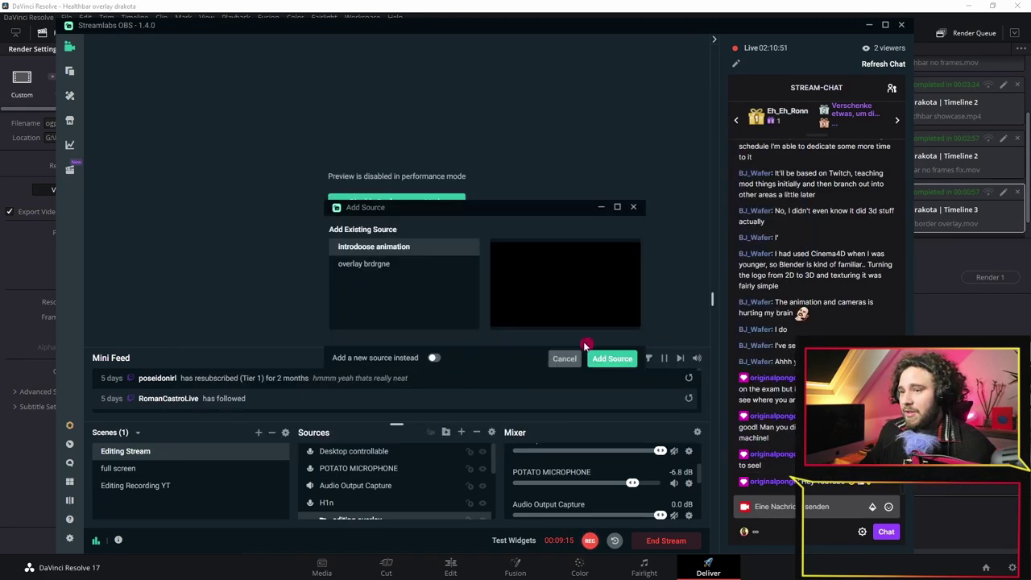
{"action": "left_click", "coordinate": [433, 360]}
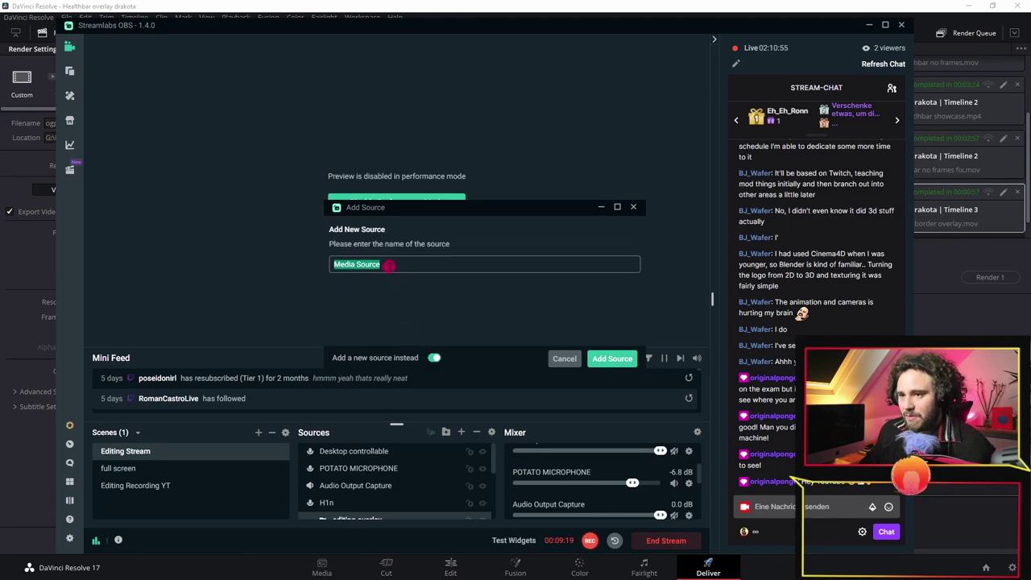
{"action": "type", "text": "p"}
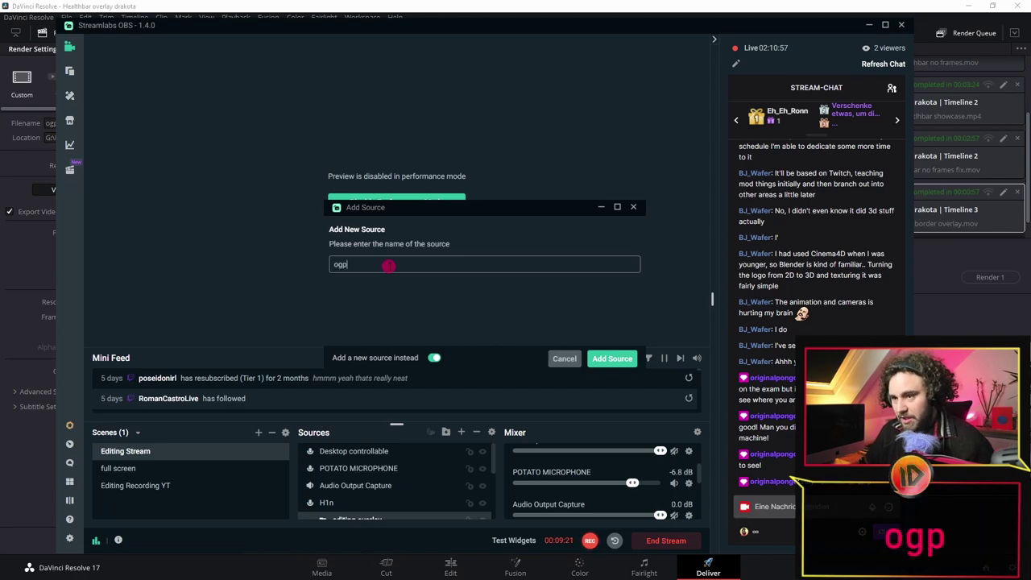
{"action": "left_click", "coordinate": [629, 357]}
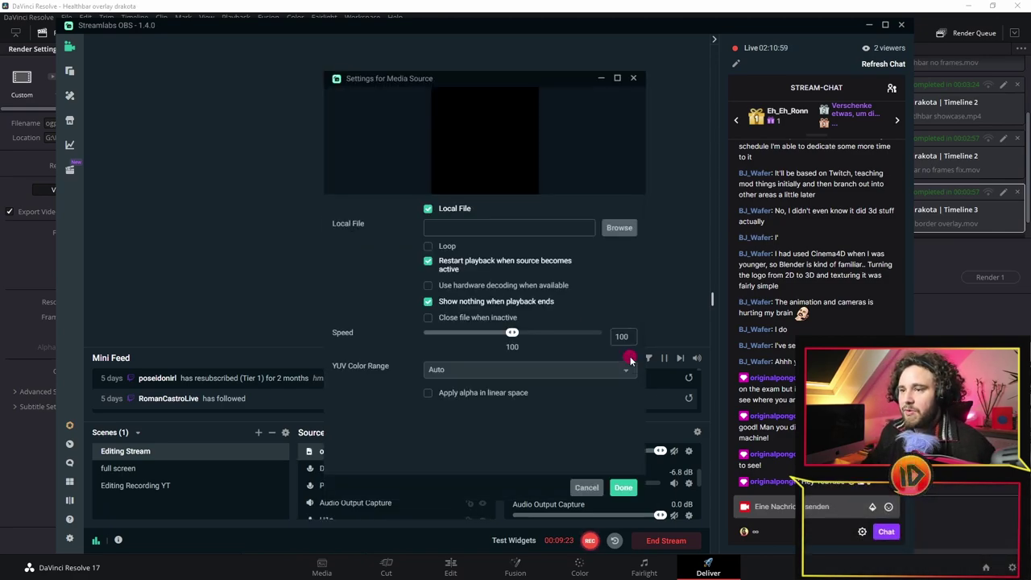
Step: Load 'ogp no border overlay.mov' from the ogp folder into the source, enable Loop, and save
{"action": "left_click", "coordinate": [614, 230]}
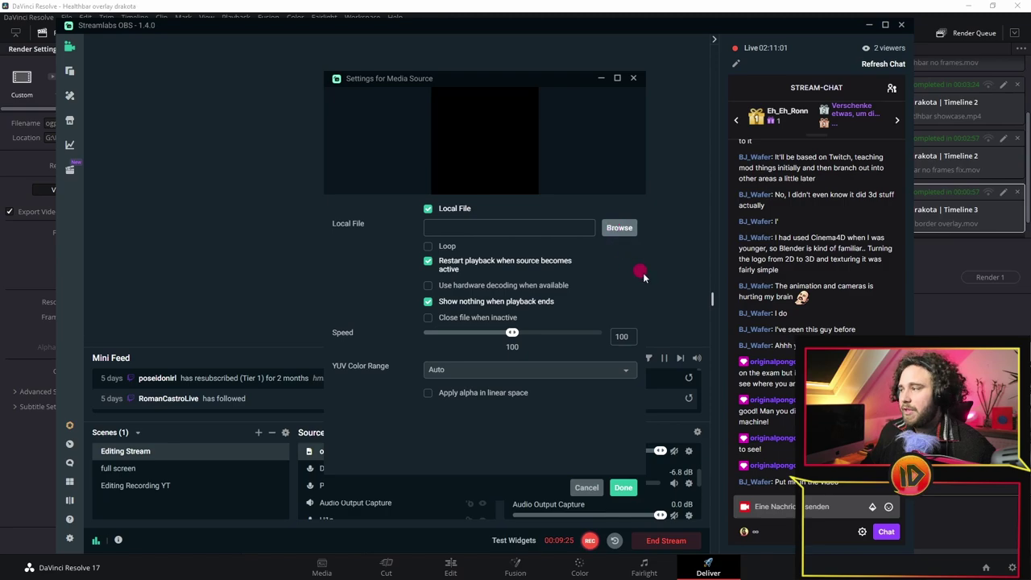
{"action": "double_click", "coordinate": [271, 228]}
{"action": "left_click", "coordinate": [286, 179]}
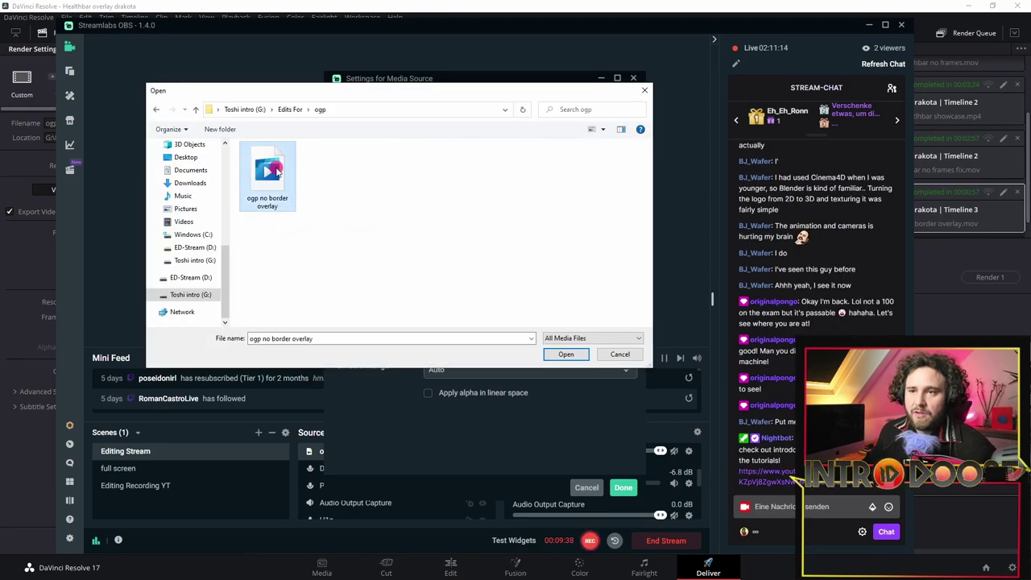
{"action": "left_click", "coordinate": [572, 355]}
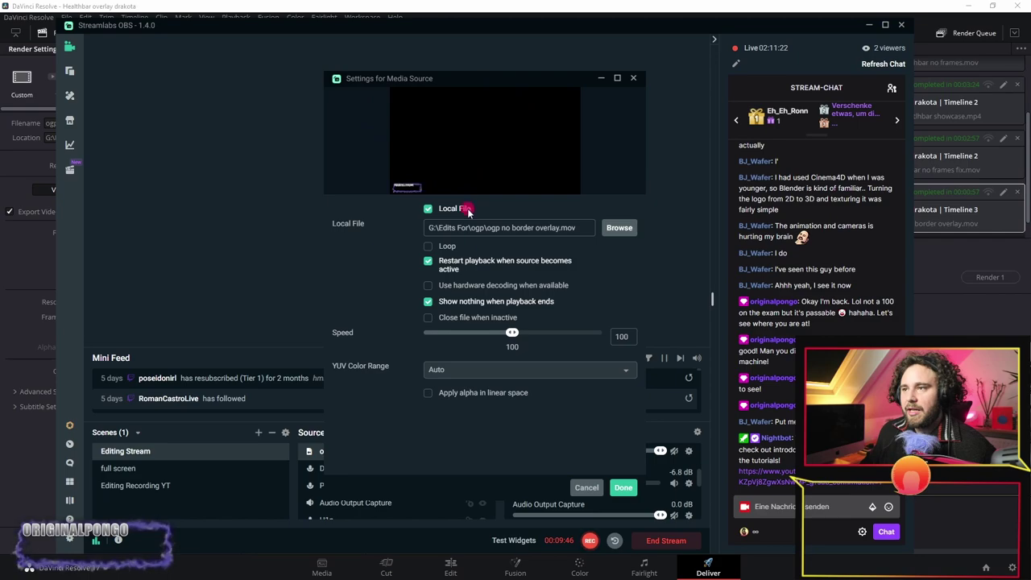
{"action": "left_click", "coordinate": [429, 247]}
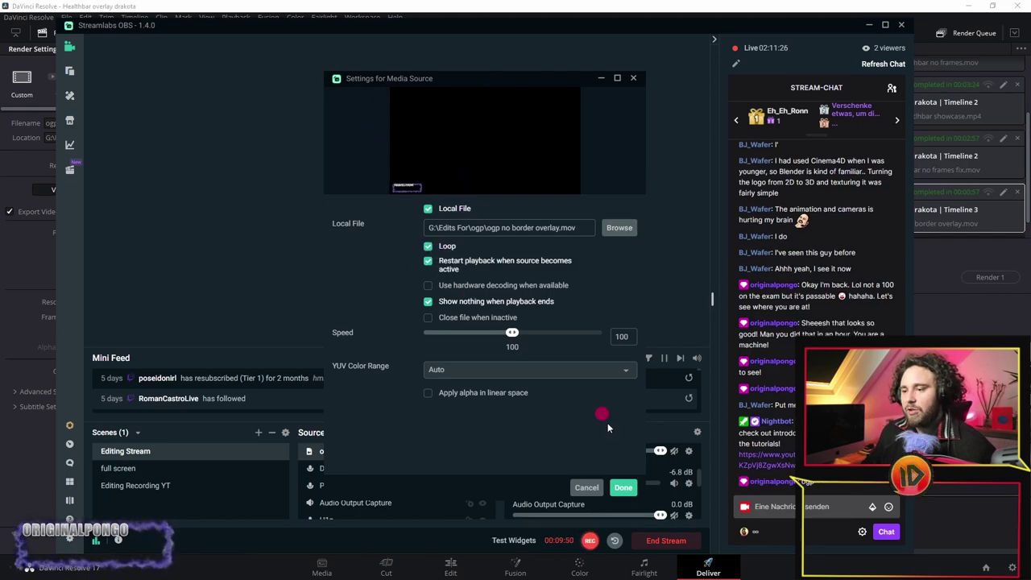
{"action": "left_click", "coordinate": [622, 487]}
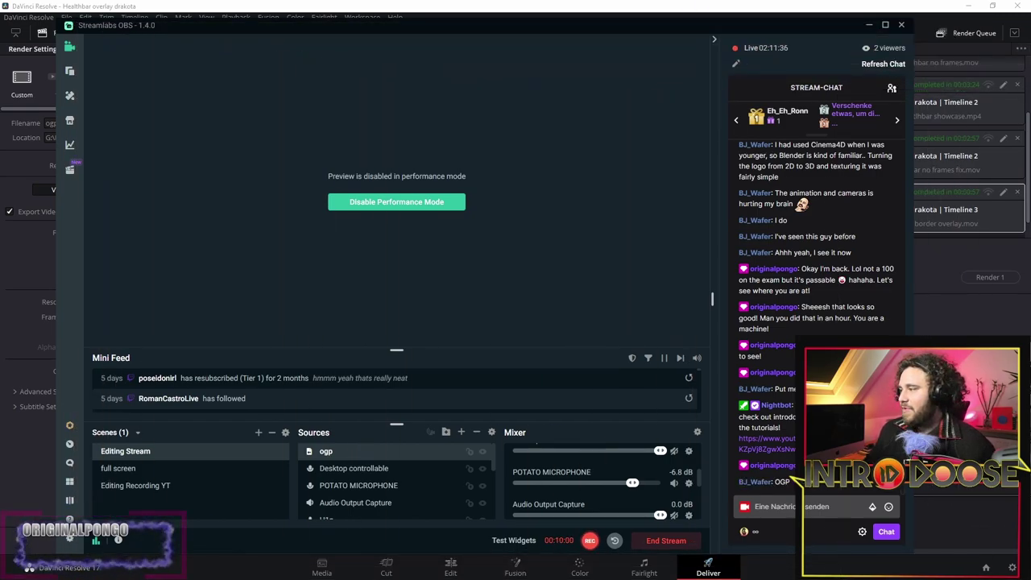
{"action": "key", "text": "alt+Tab"}
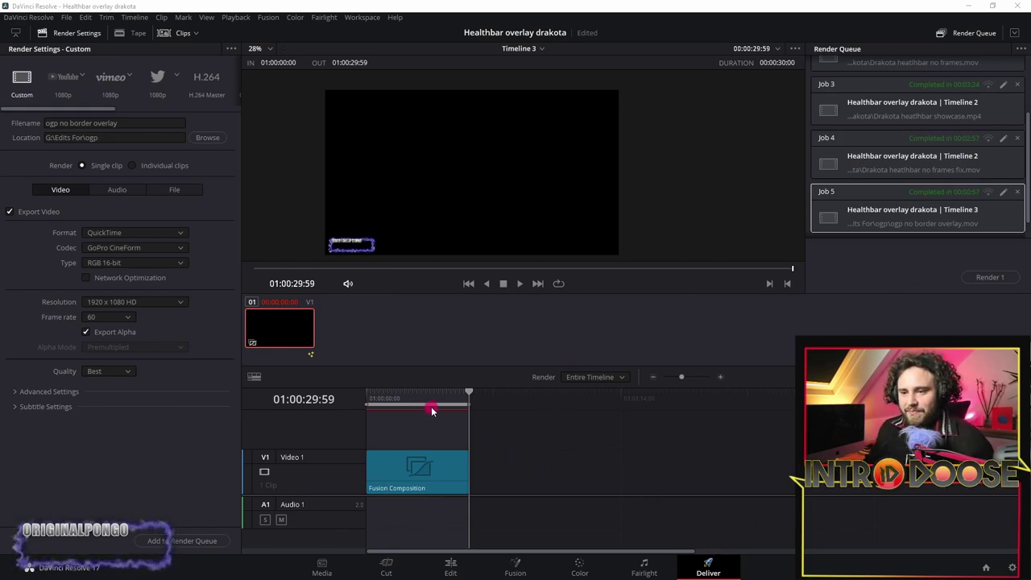
Step: Switch Resolve to the Edit page showing Timeline 3's Fusion Composition clip
{"action": "left_click", "coordinate": [452, 568]}
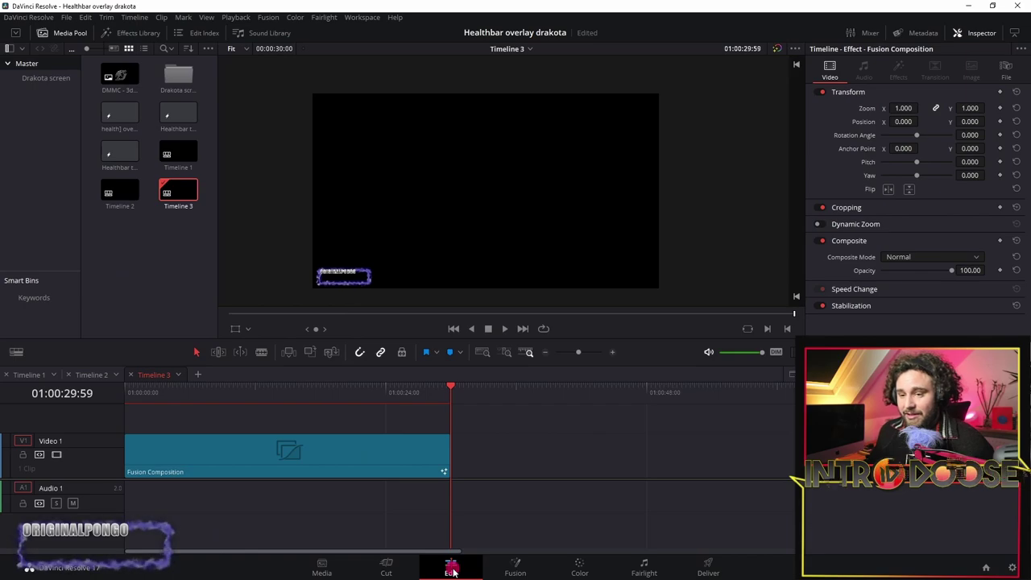